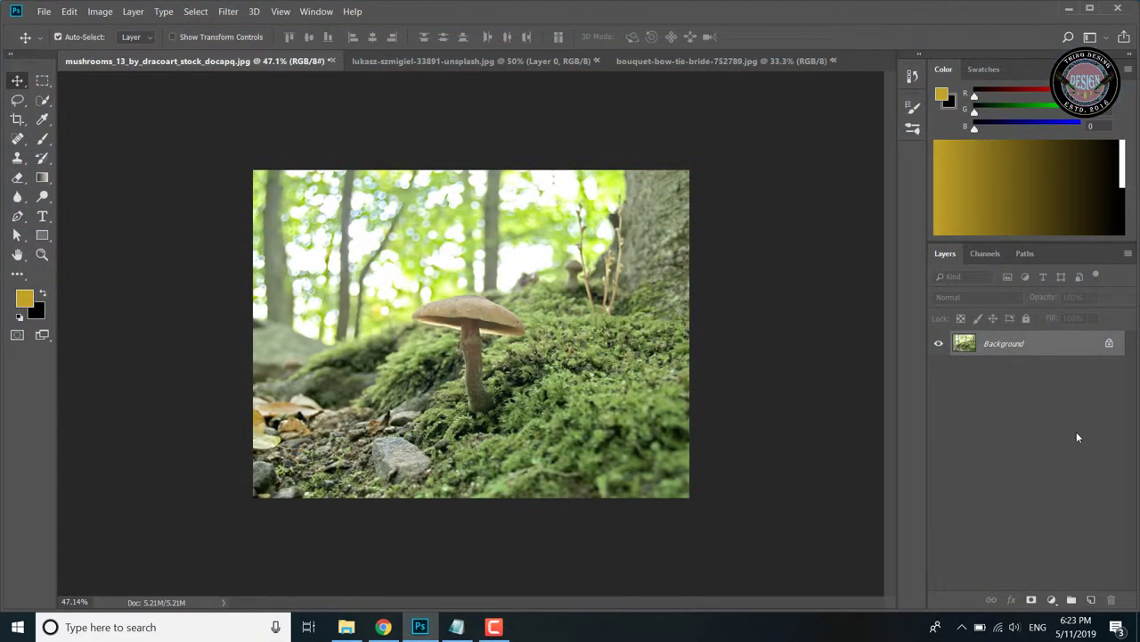
Duplicate the Background layer twice, creating Background copy and Background copy 2
left_click_drag(1044, 352, 1092, 600)
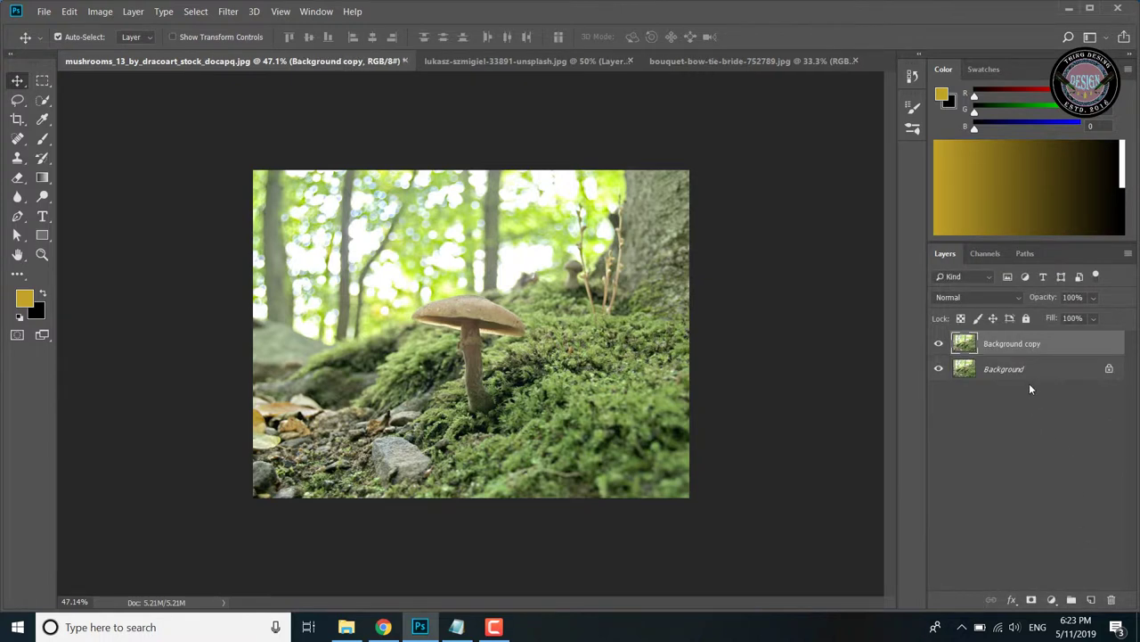
left_click_drag(1028, 343, 1093, 599)
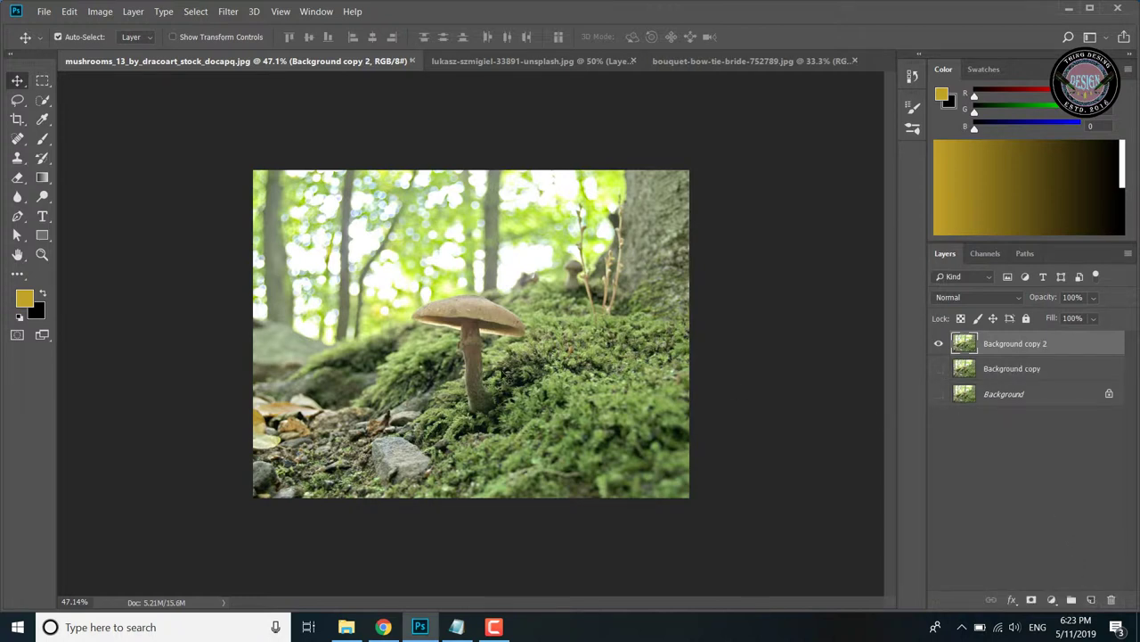
Zoom in on the mushroom and start a Pen path along the moss ridge
left_click(41, 255)
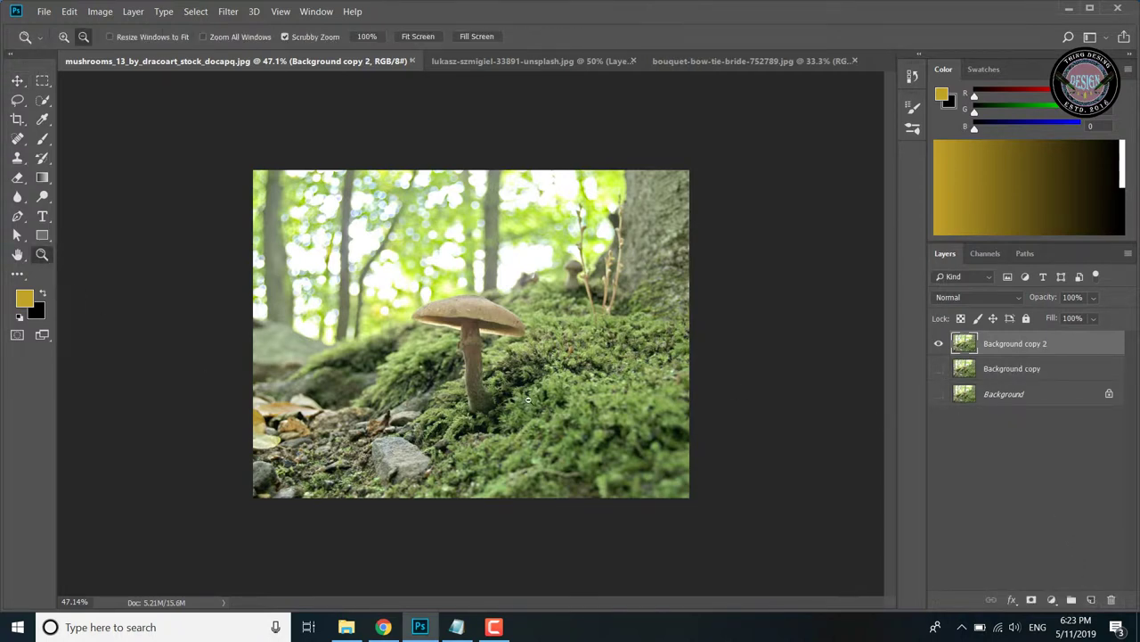
left_click_drag(540, 401, 550, 404)
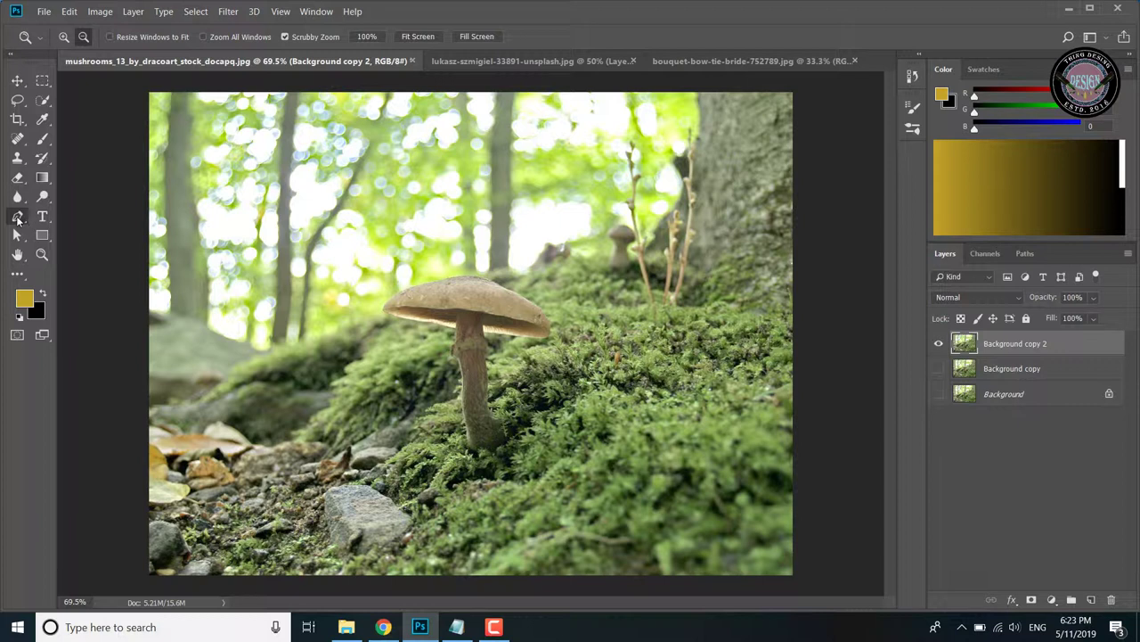
left_click_drag(18, 219, 78, 216)
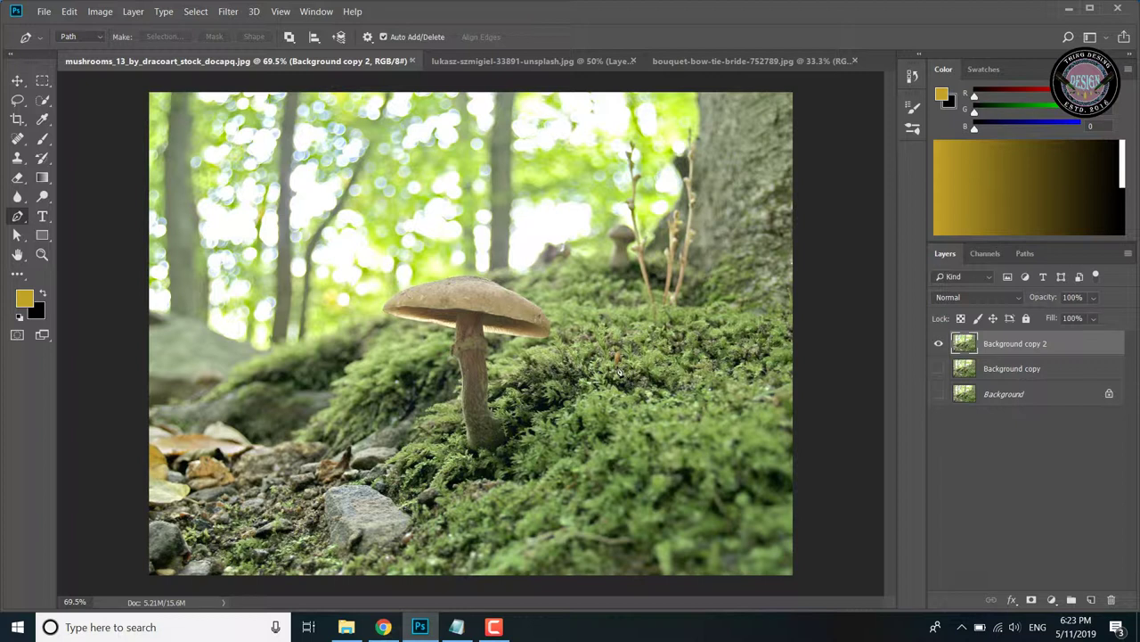
left_click(791, 354)
left_click(566, 378)
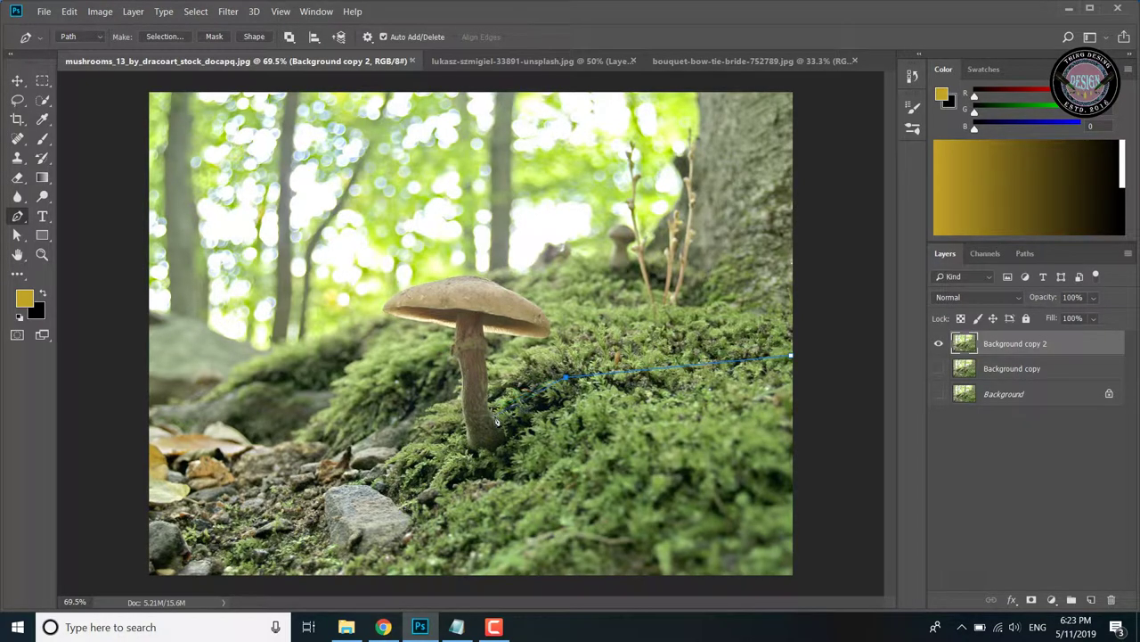
Zoom closer on the stem base and add path anchors up the stem's right edge
key("z")
left_click_drag(496, 421, 528, 450)
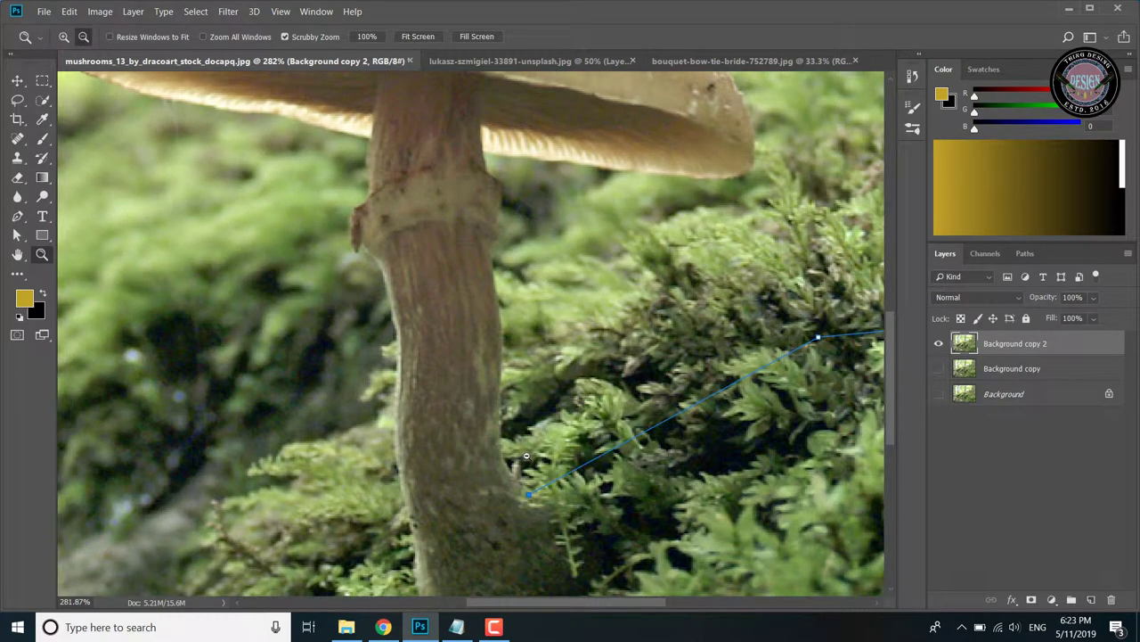
key("p")
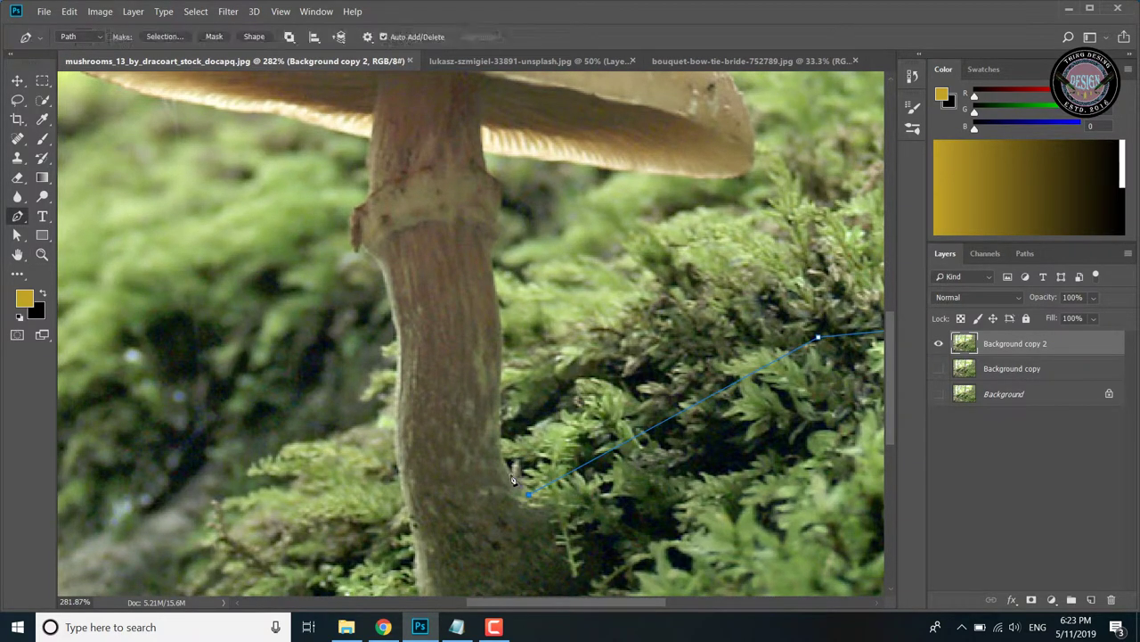
left_click(511, 473)
left_click(500, 445)
left_click(497, 386)
Extend the path up the stem and along the cap underside to its right tip
left_click_drag(491, 249, 488, 330)
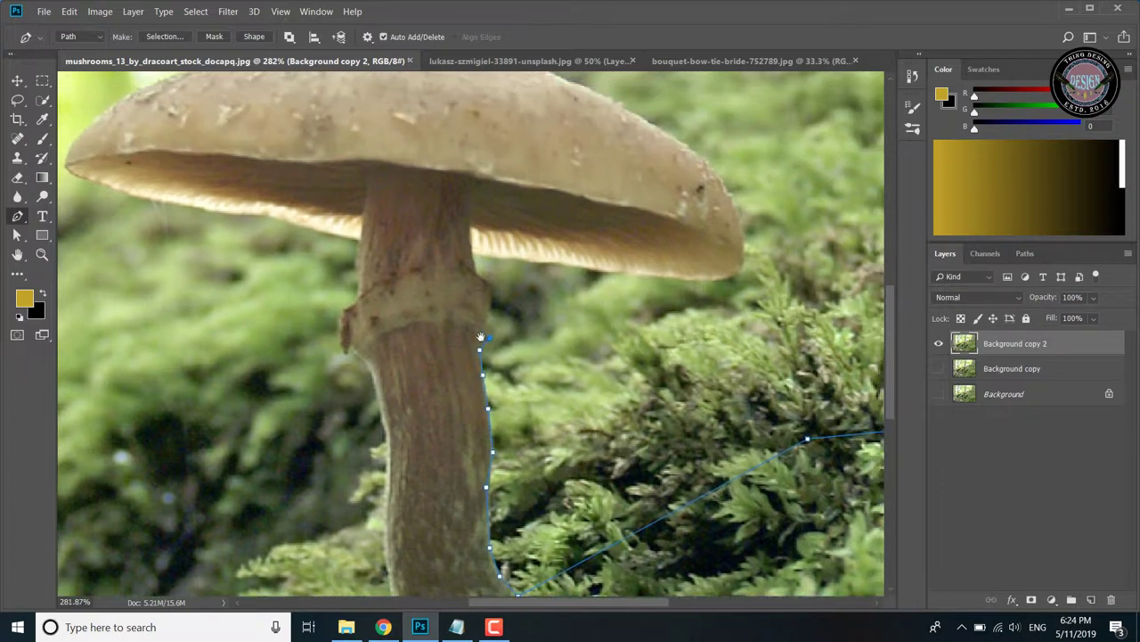
left_click(488, 313)
left_click(471, 277)
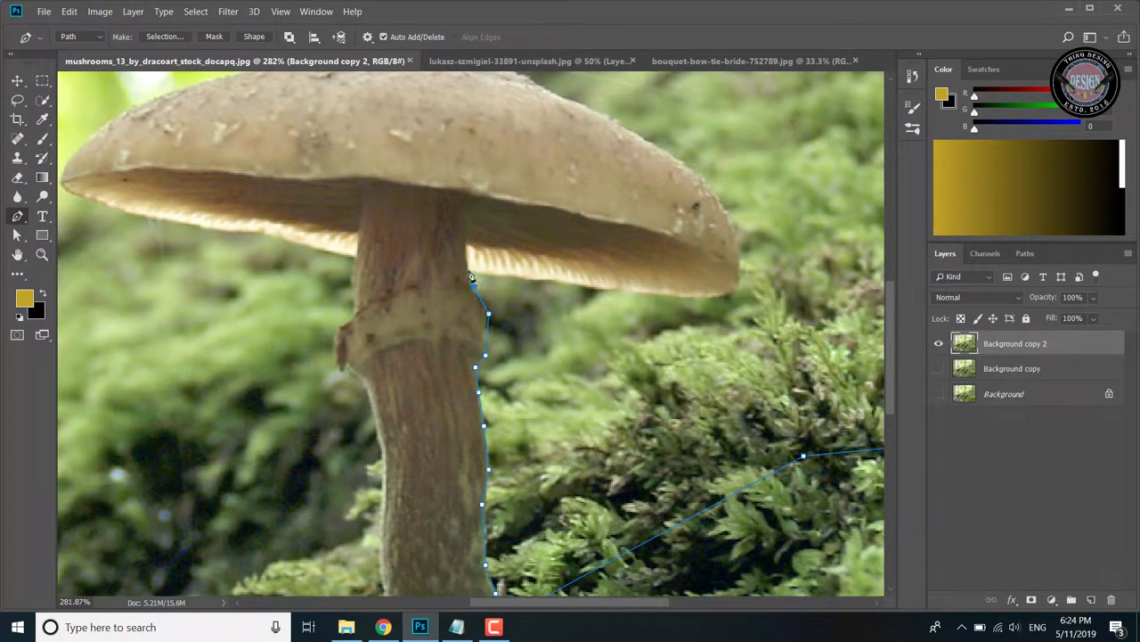
left_click(513, 279)
left_click(547, 280)
left_click(599, 290)
left_click(648, 293)
left_click(697, 296)
left_click(729, 291)
Trace the path up the cap's right edge and onto its top
scroll(737, 277, "up", 2)
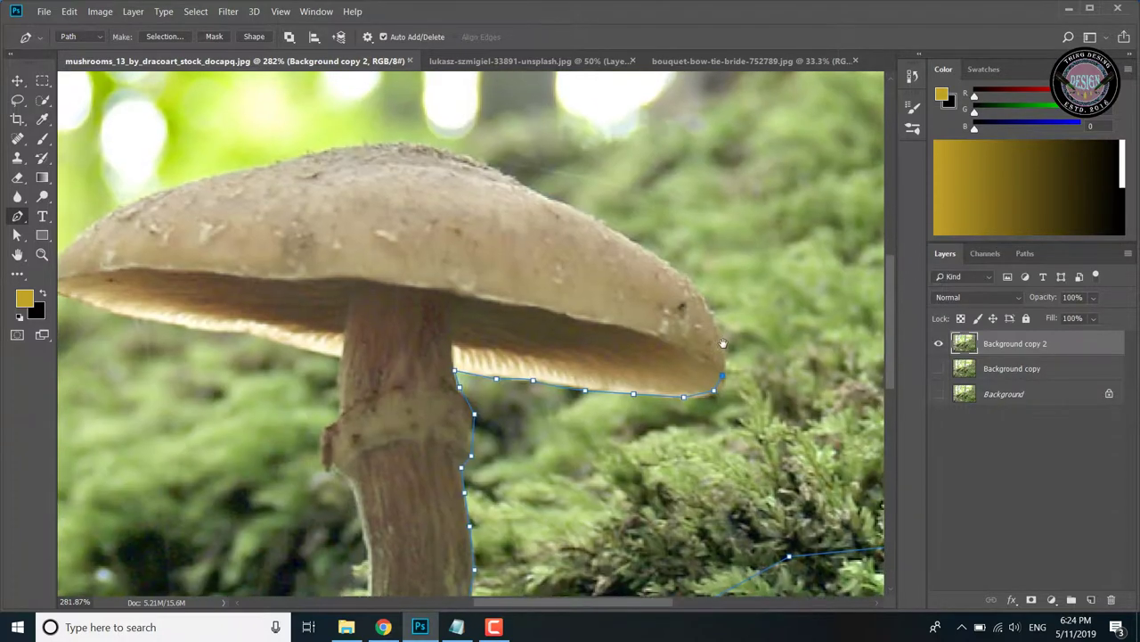
left_click(721, 332)
left_click(702, 292)
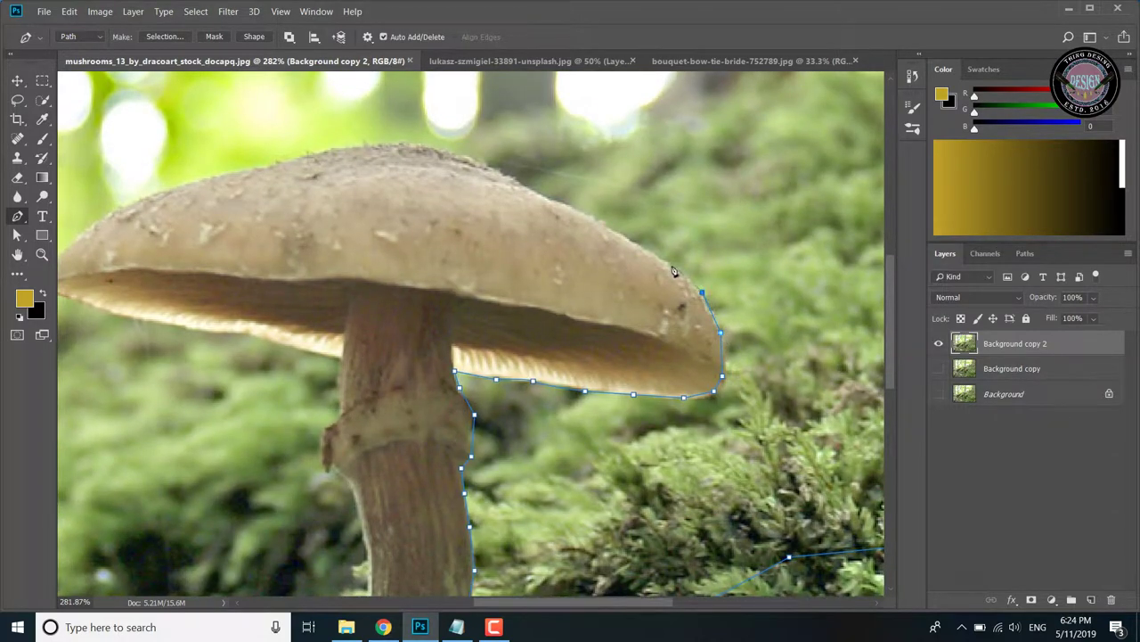
left_click(670, 263)
left_click(567, 208)
left_click(532, 189)
Continue the path leftward over the cap's top edge down to its left tip
left_click_drag(450, 171, 552, 210)
left_click(606, 212)
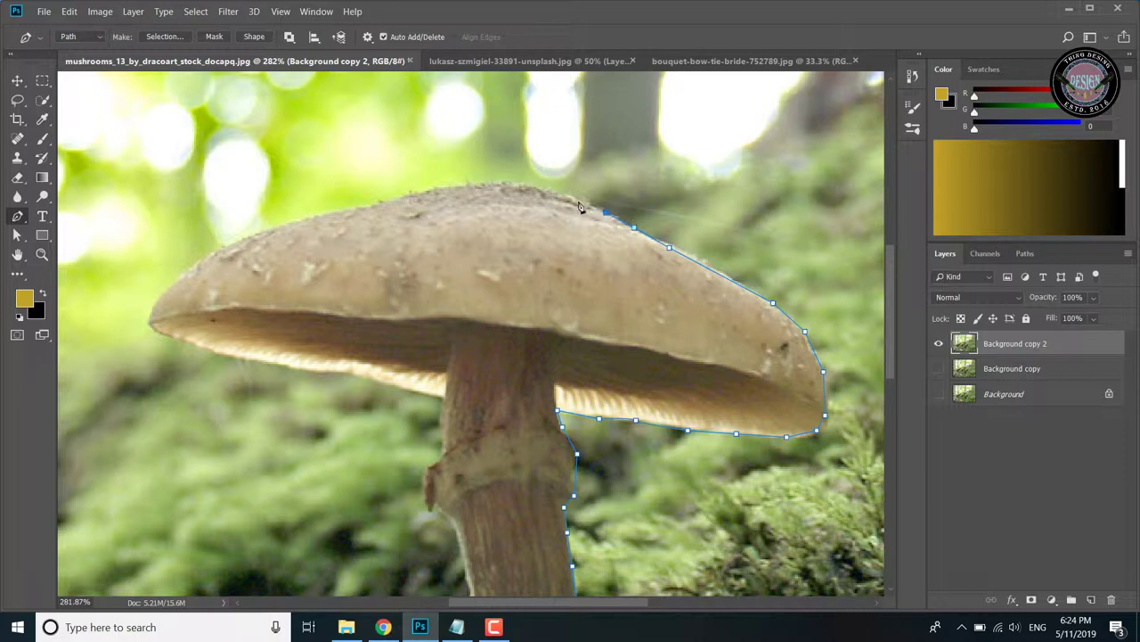
left_click(572, 197)
left_click(530, 188)
left_click(490, 182)
left_click(435, 184)
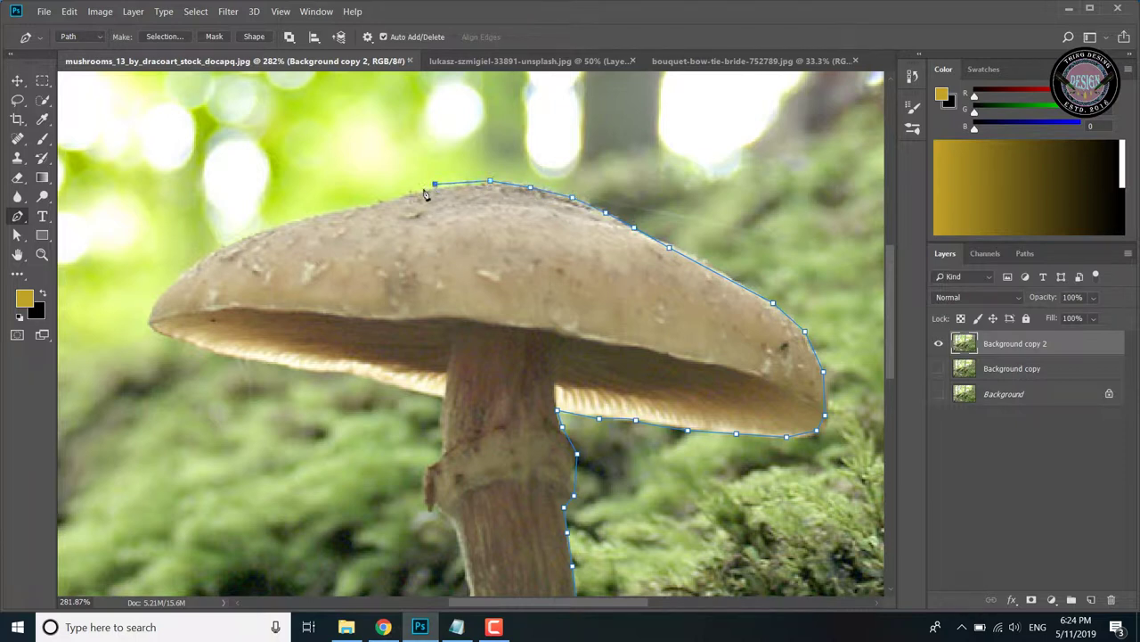
left_click(346, 208)
left_click_drag(435, 185, 437, 188)
left_click(235, 240)
left_click(172, 283)
left_click(152, 312)
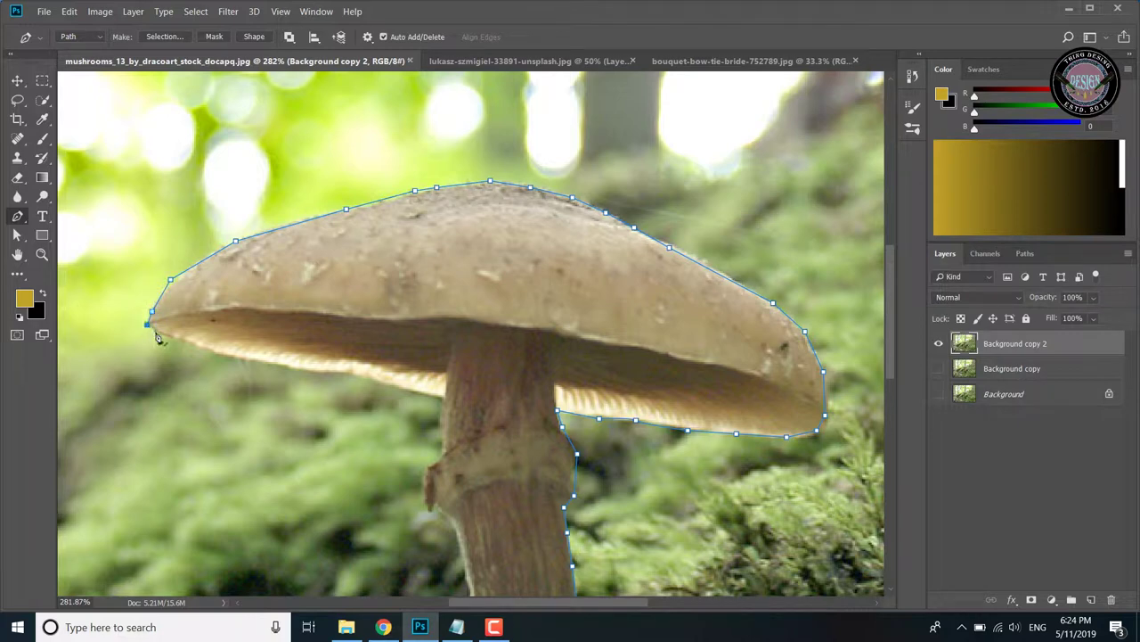
Trace the cap's left underside with curved anchors to where it meets the stem
left_click_drag(146, 322, 169, 334)
left_click_drag(354, 281, 336, 206)
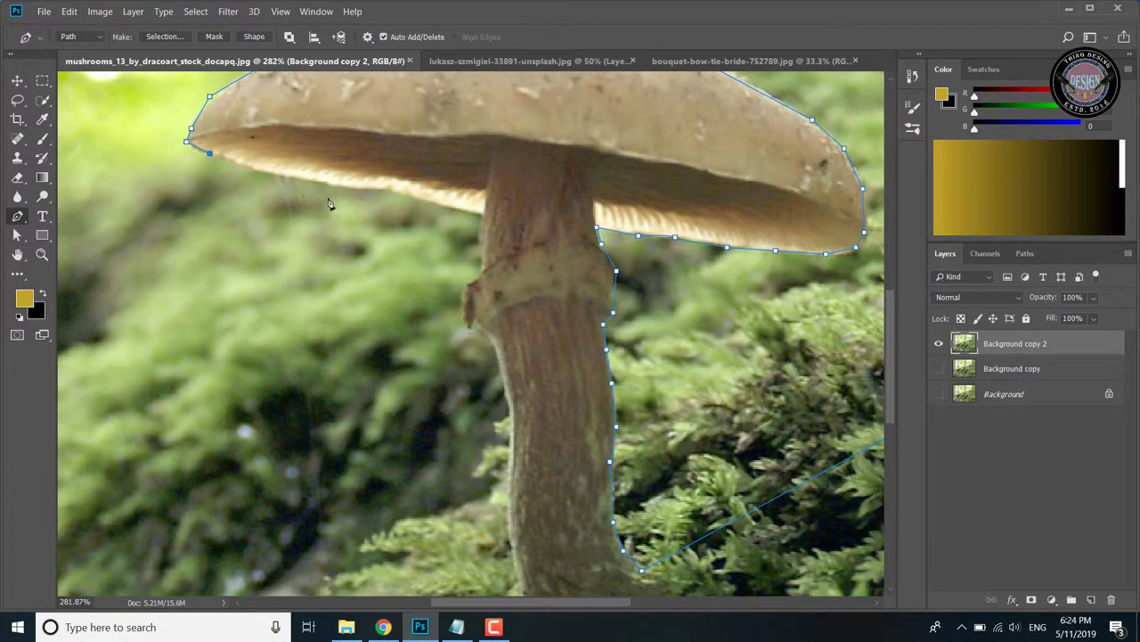
left_click(259, 169)
left_click(301, 177)
left_click_drag(354, 185, 362, 187)
left_click(400, 190)
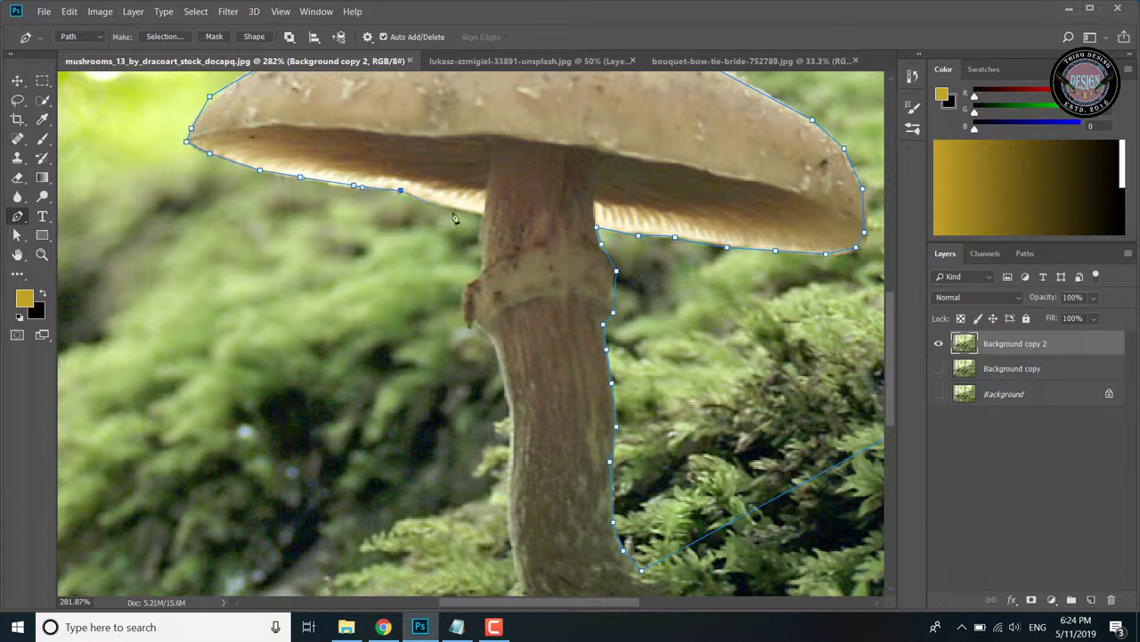
left_click_drag(461, 212, 465, 212)
left_click(485, 214)
Trace down the stem's left edge to its base and out onto the moss
left_click(461, 320)
left_click(480, 335)
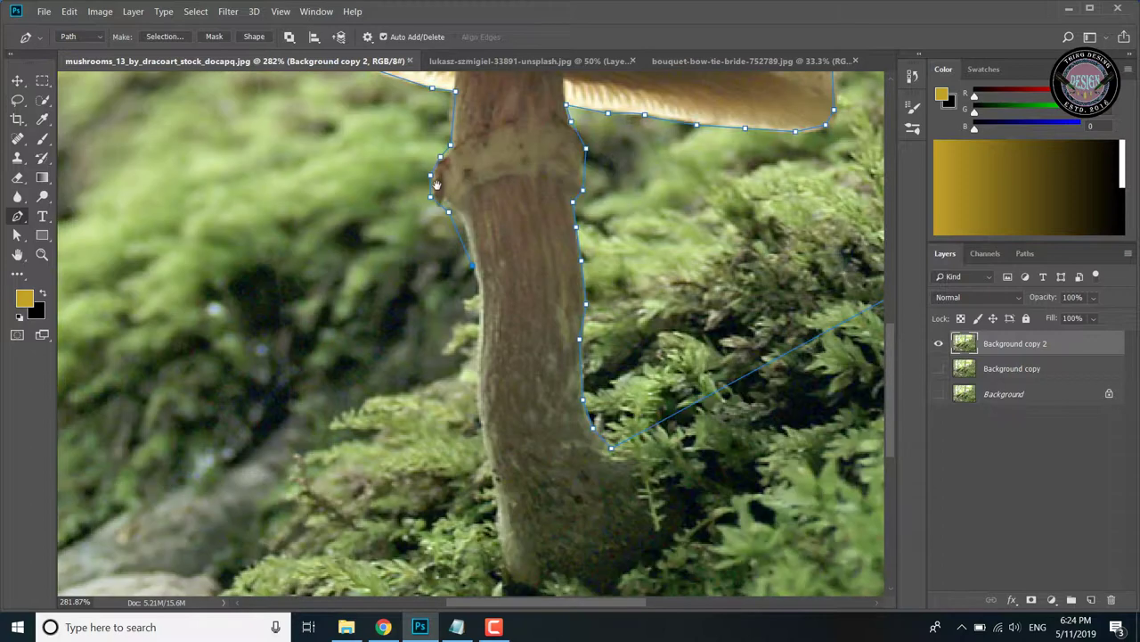
left_click_drag(503, 394, 425, 236)
left_click(422, 234)
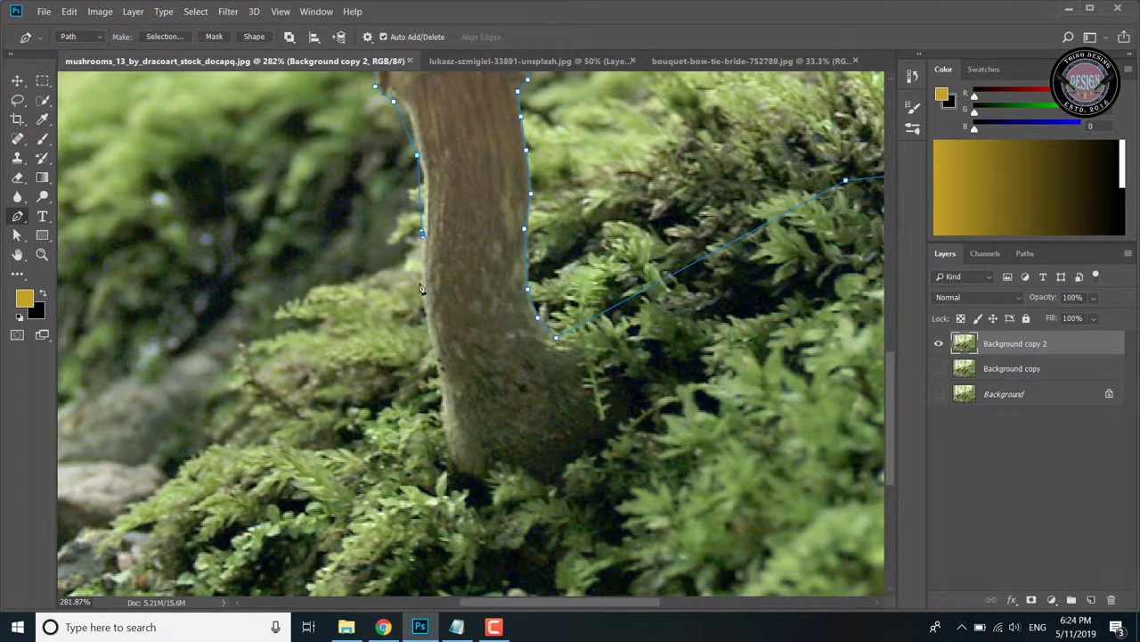
left_click(422, 311)
left_click(438, 379)
left_click(438, 405)
left_click(357, 421)
Zoom out, undo a stray segment, and resume the path leftward along the moss
key("z")
left_click_drag(359, 429, 267, 457)
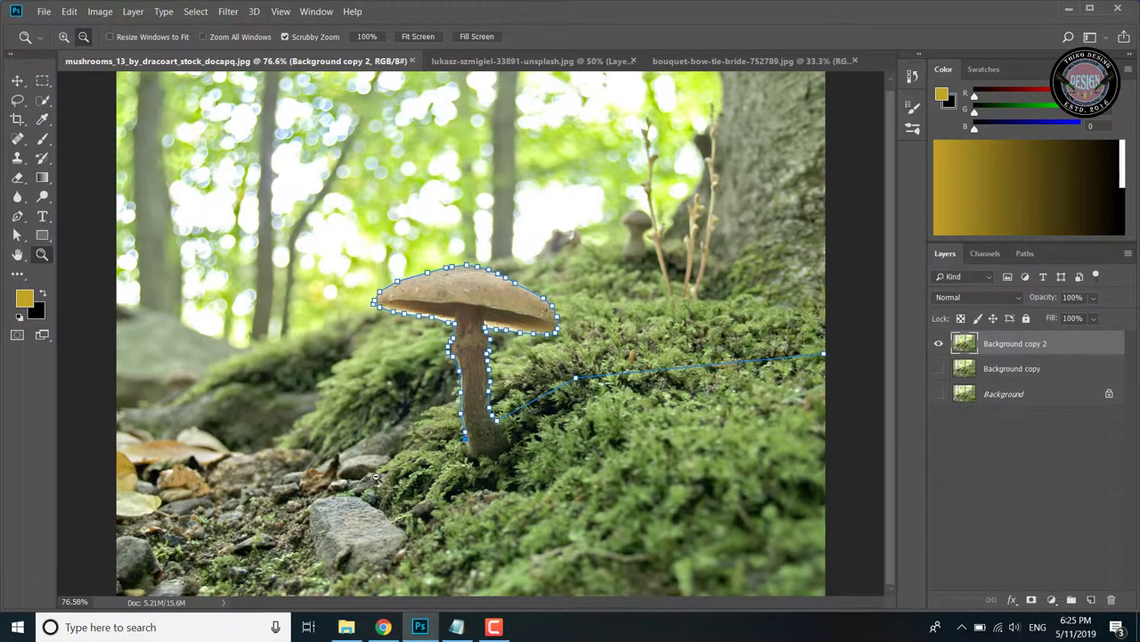
key("p")
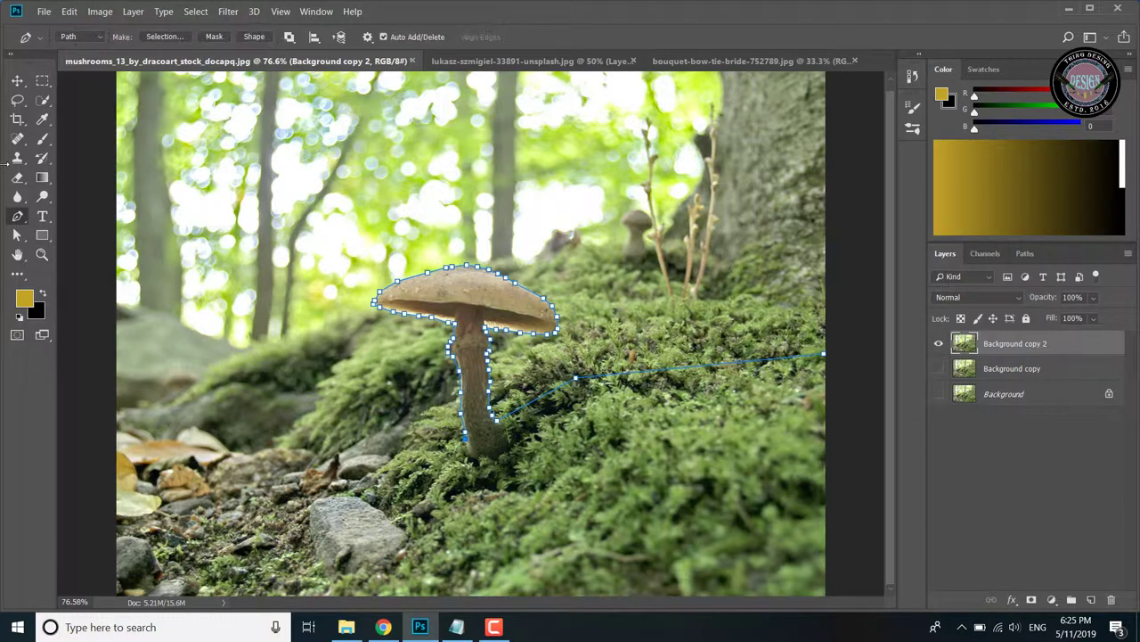
key("Return")
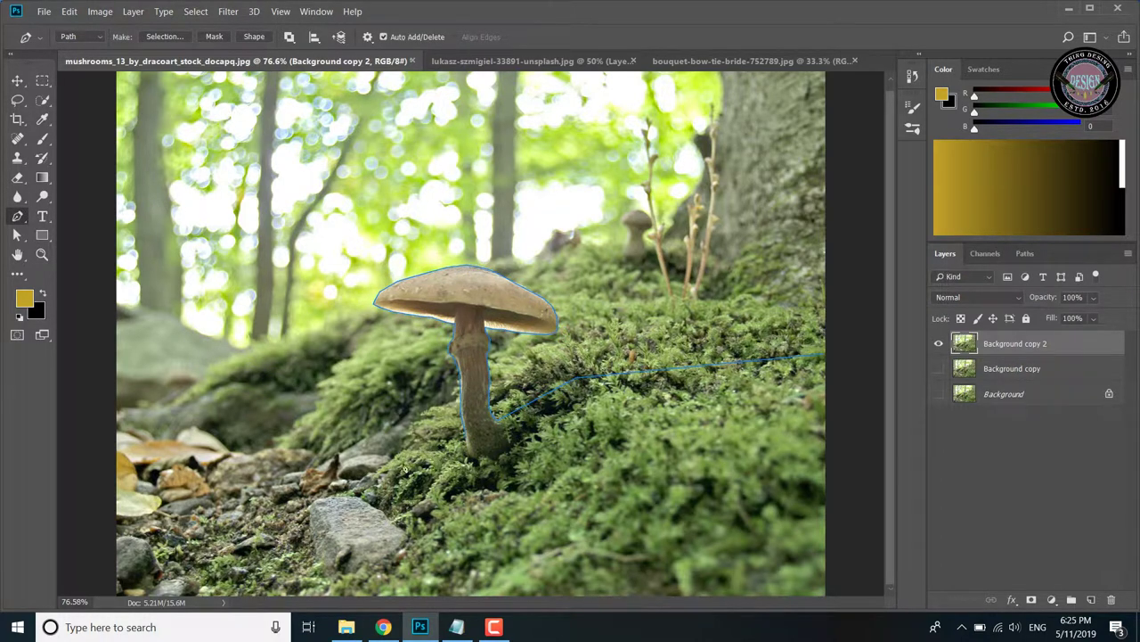
left_click(396, 465)
left_click(444, 460)
key("ctrl+z")
key("ctrl+z")
left_click(467, 447)
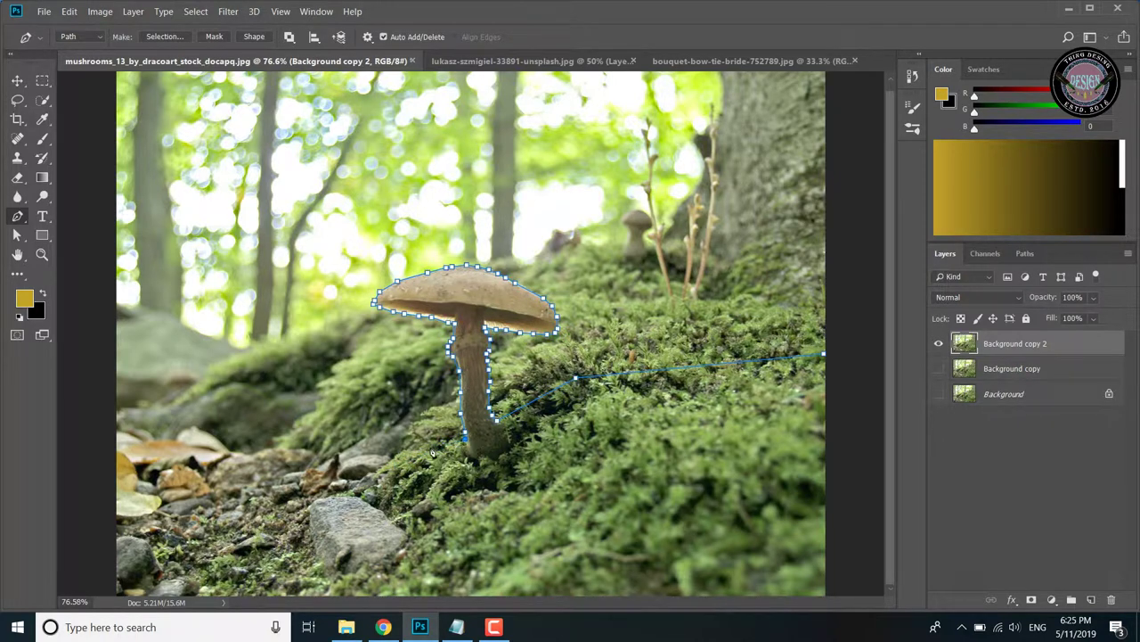
left_click(406, 462)
left_click(186, 506)
Loop the path beneath the image's bottom edge and back up the right side
key("z")
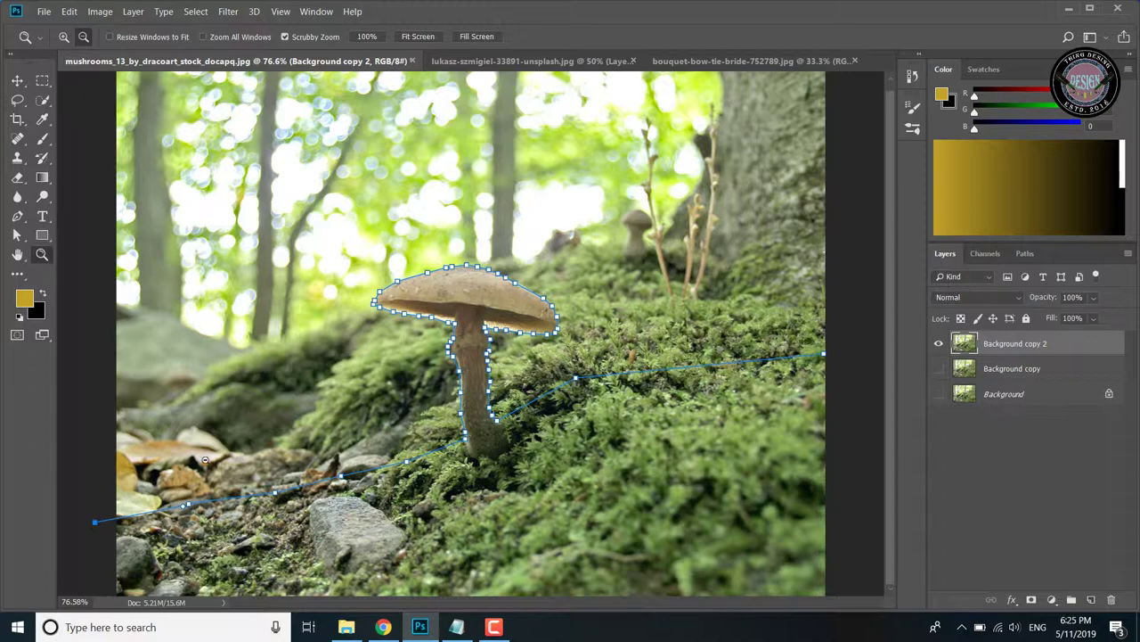
left_click_drag(204, 460, 185, 469)
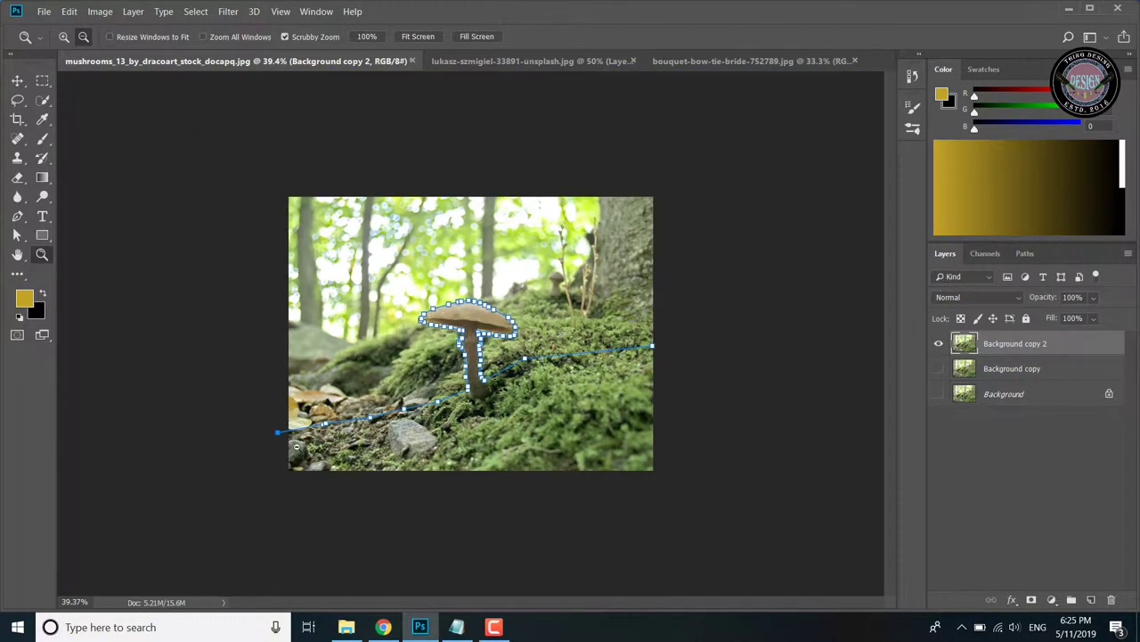
key("p")
left_click(264, 518)
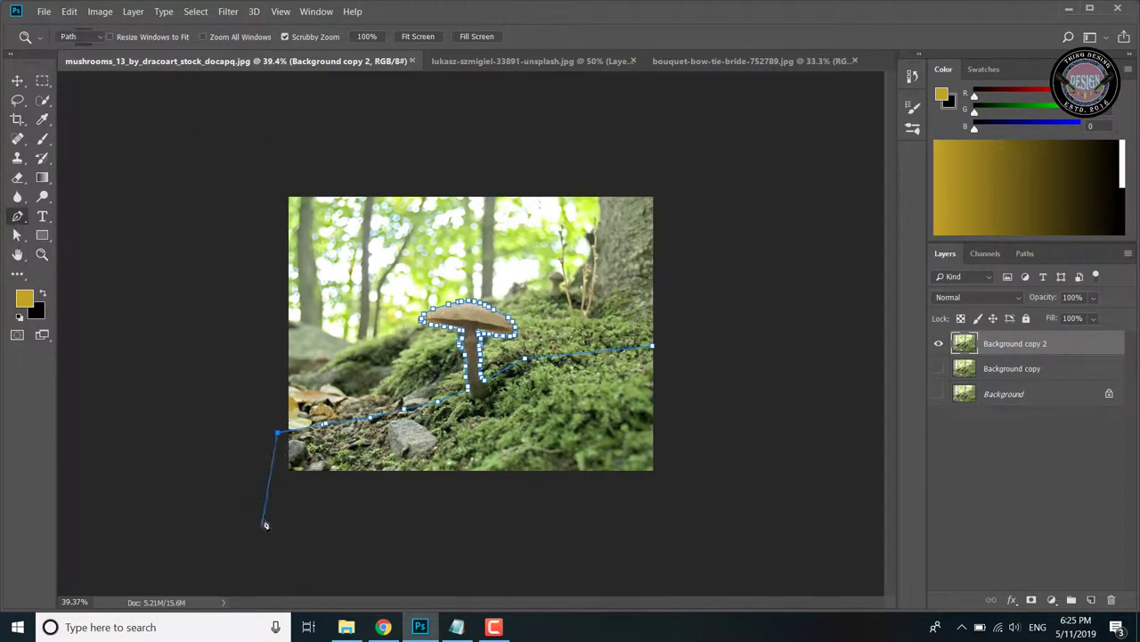
left_click(458, 542)
left_click(685, 521)
left_click(697, 422)
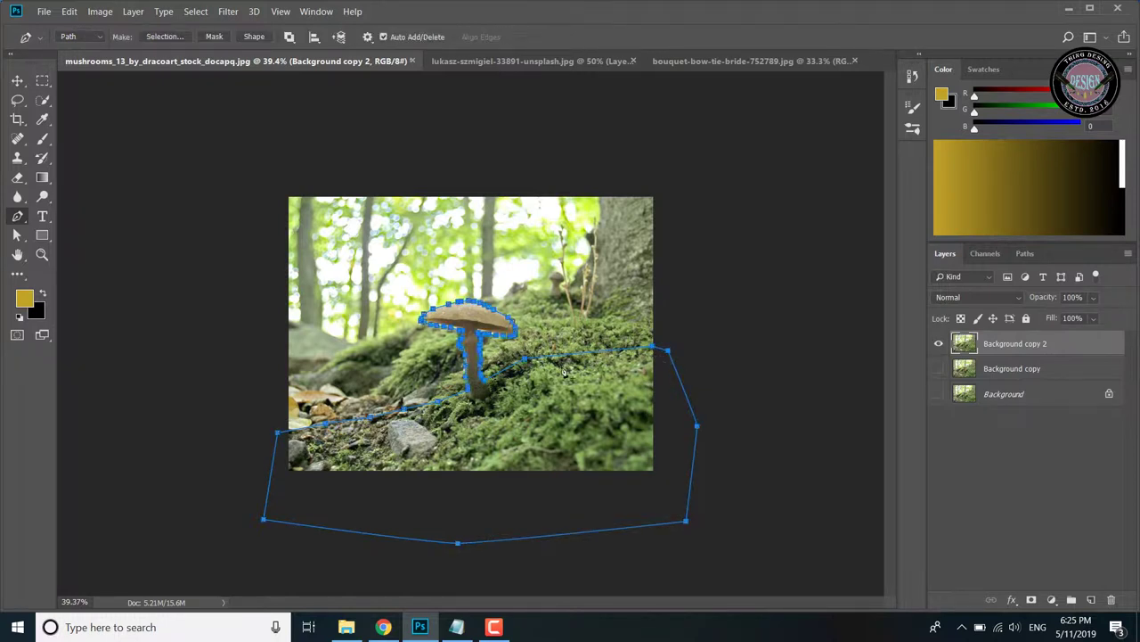
Convert the path to a selection with 0 feather and mask Background copy 2 with it
right_click(488, 410)
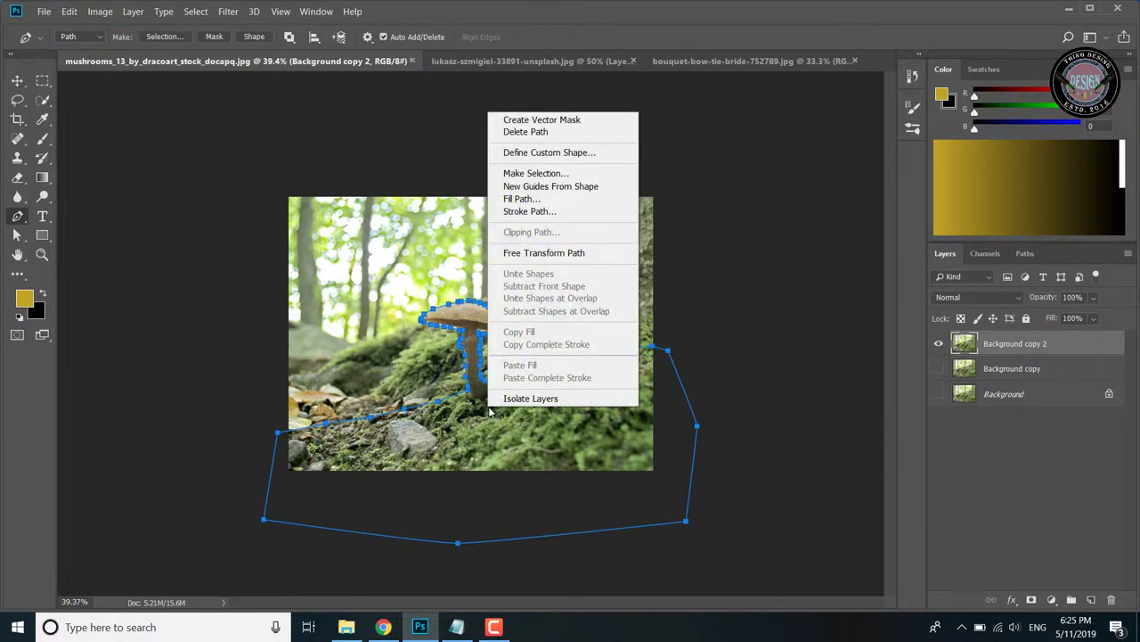
left_click(538, 177)
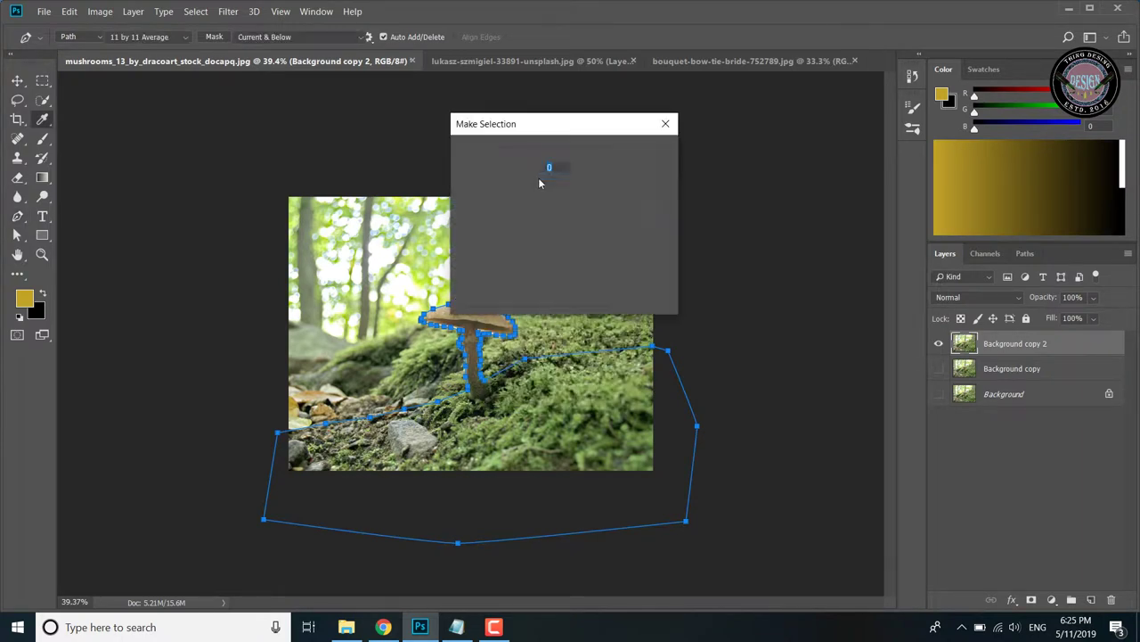
key("Return")
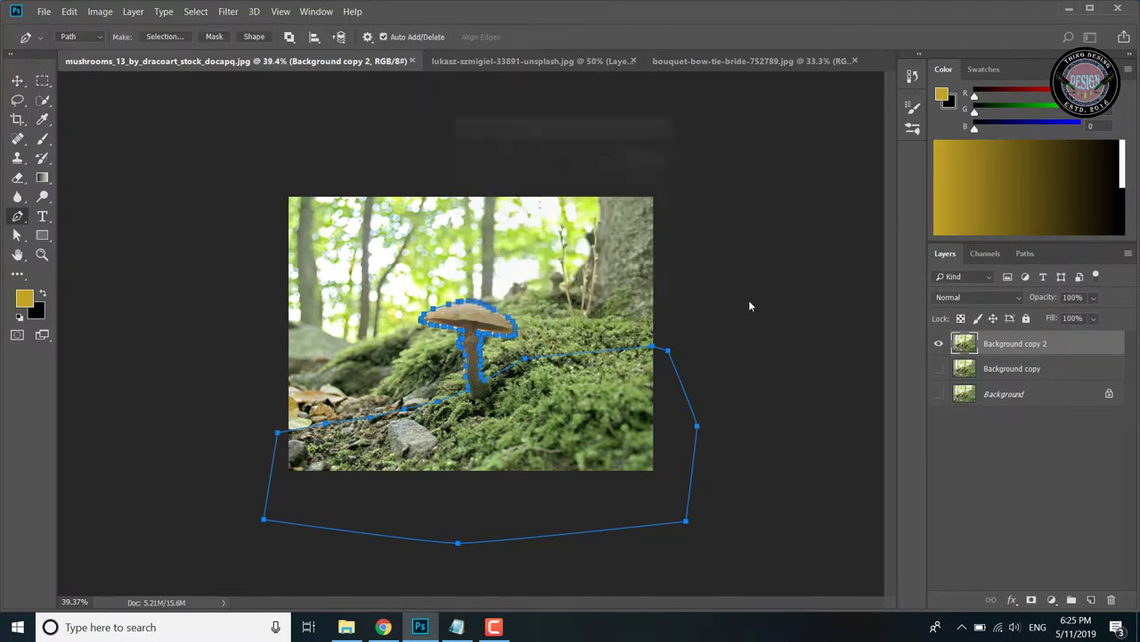
left_click(1033, 602)
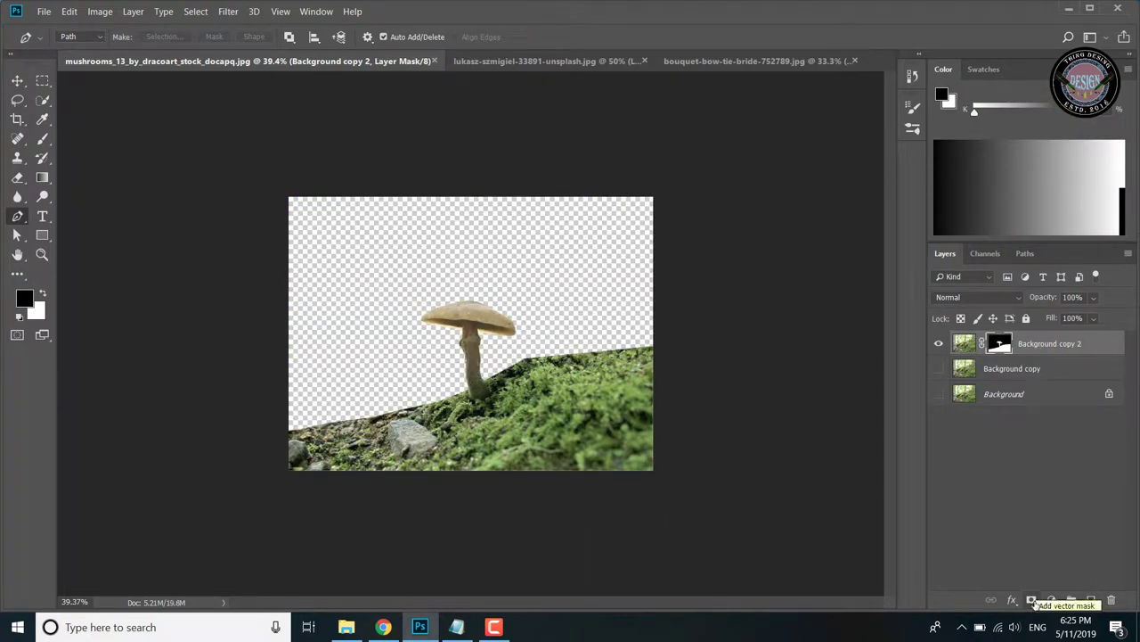
Show Background copy, give it a white layer mask, and reset colours to black/white
left_click(939, 369)
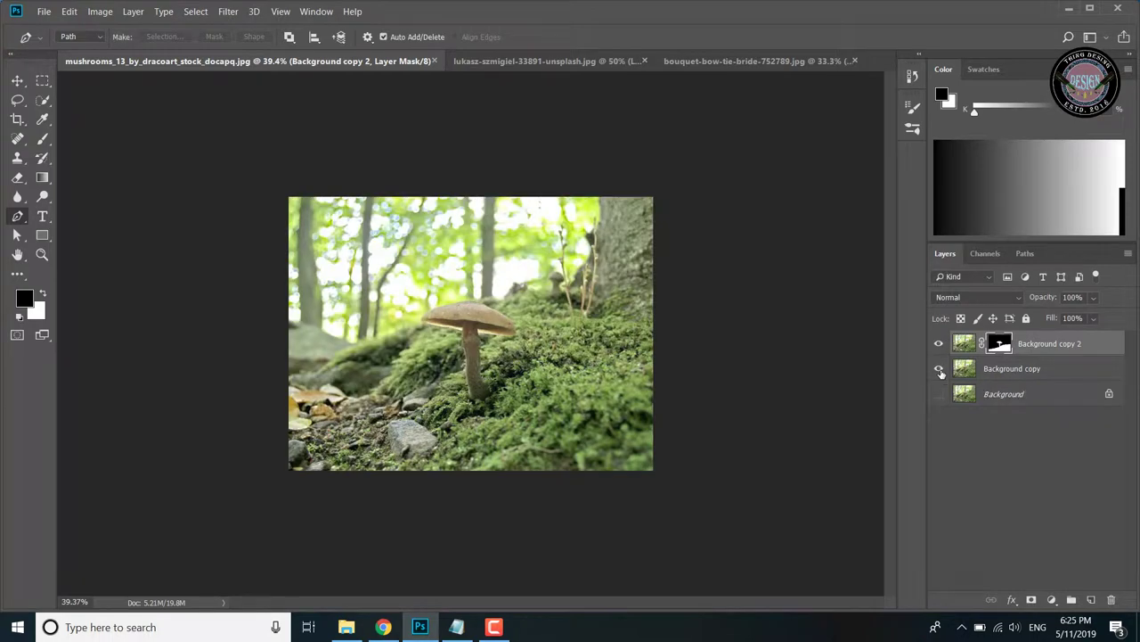
left_click(939, 369)
left_click(940, 370)
left_click(1009, 371)
left_click(1032, 600)
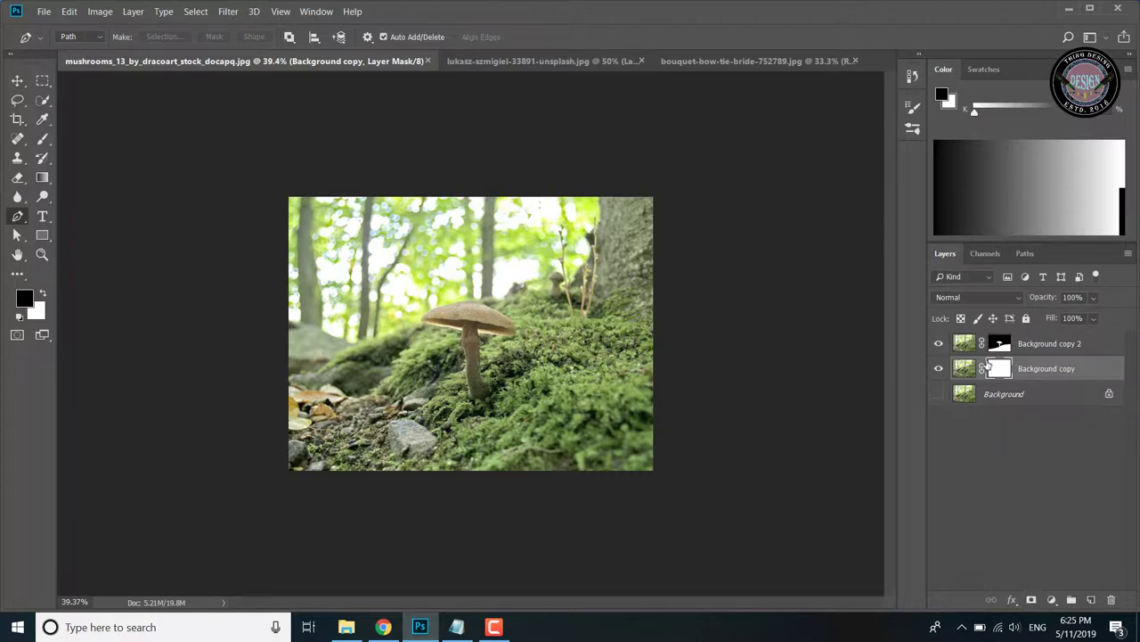
left_click(971, 369)
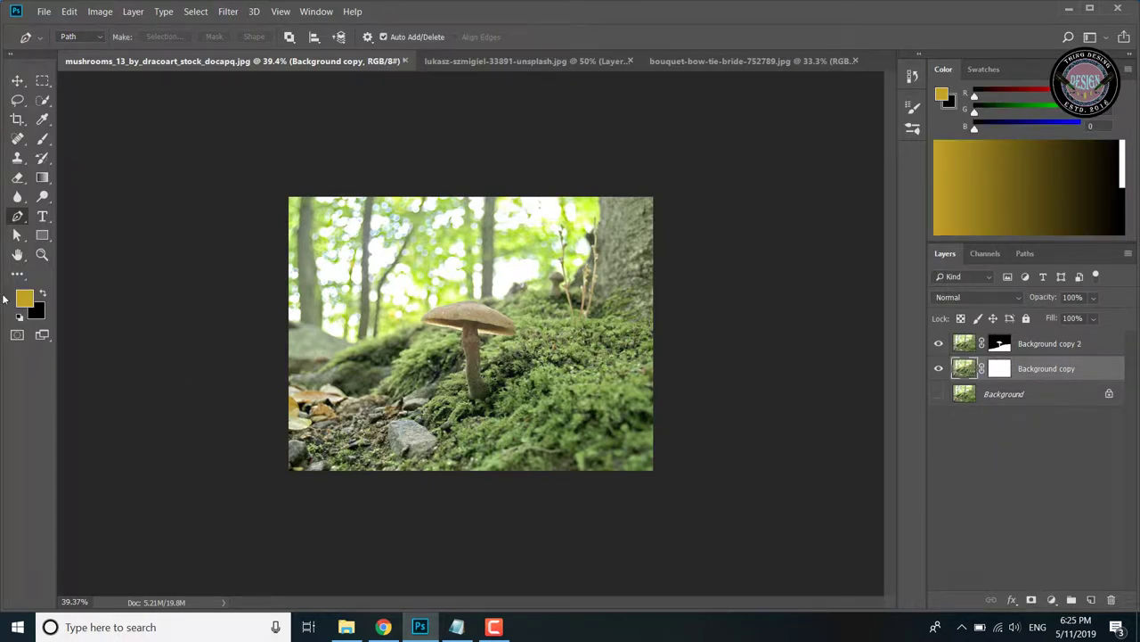
left_click(18, 316)
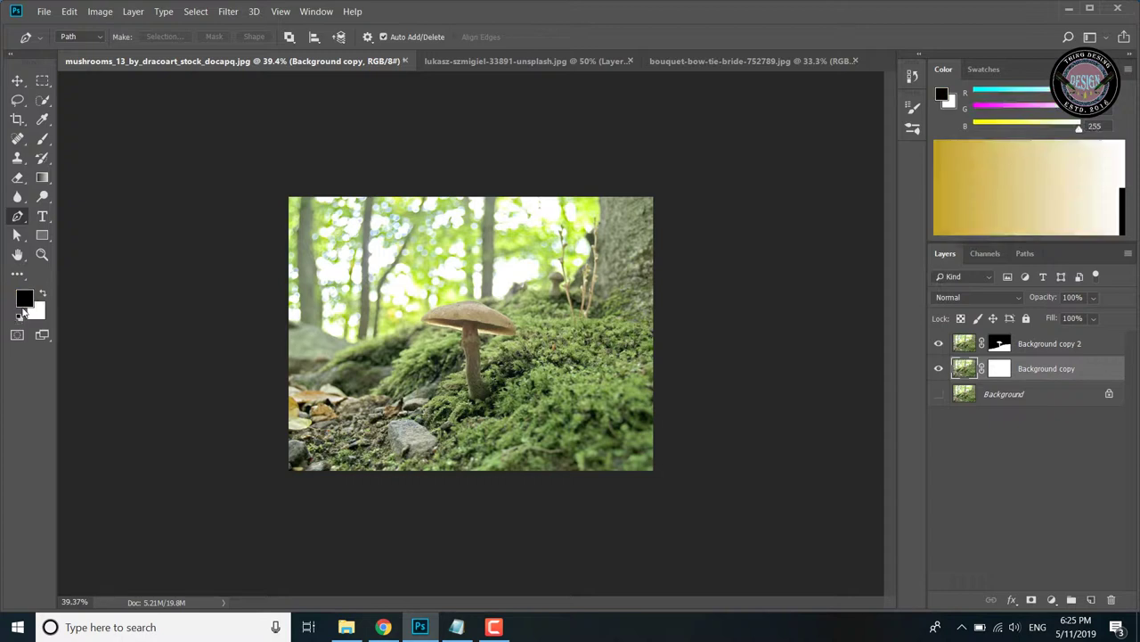
Set up the standard Brush tool at 100% opacity with a larger size
left_click(48, 143)
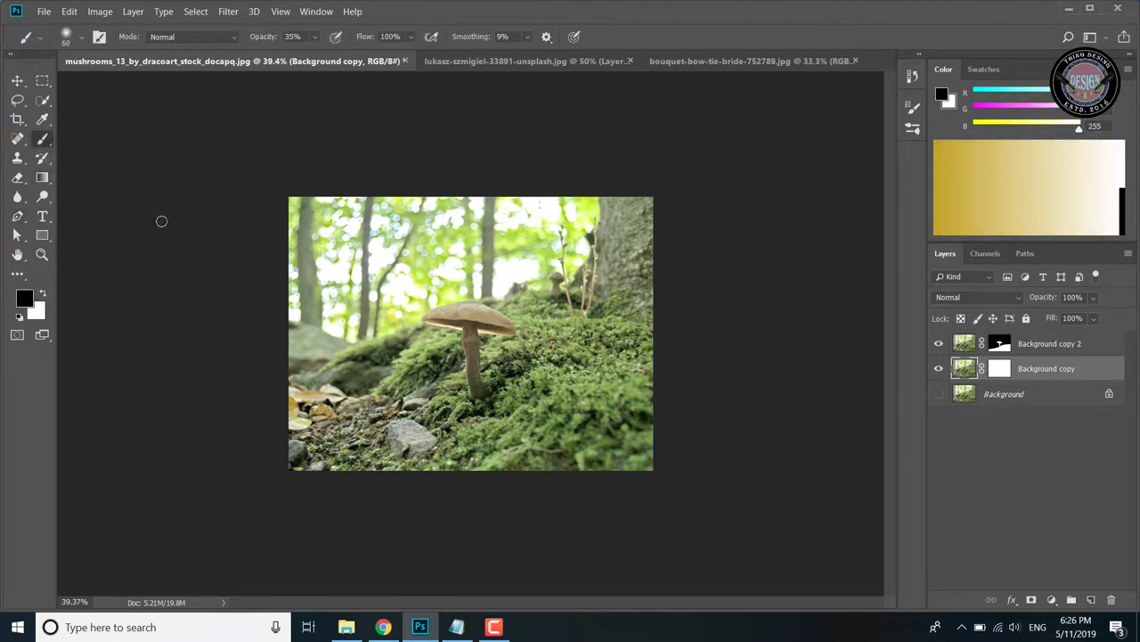
right_click(48, 144)
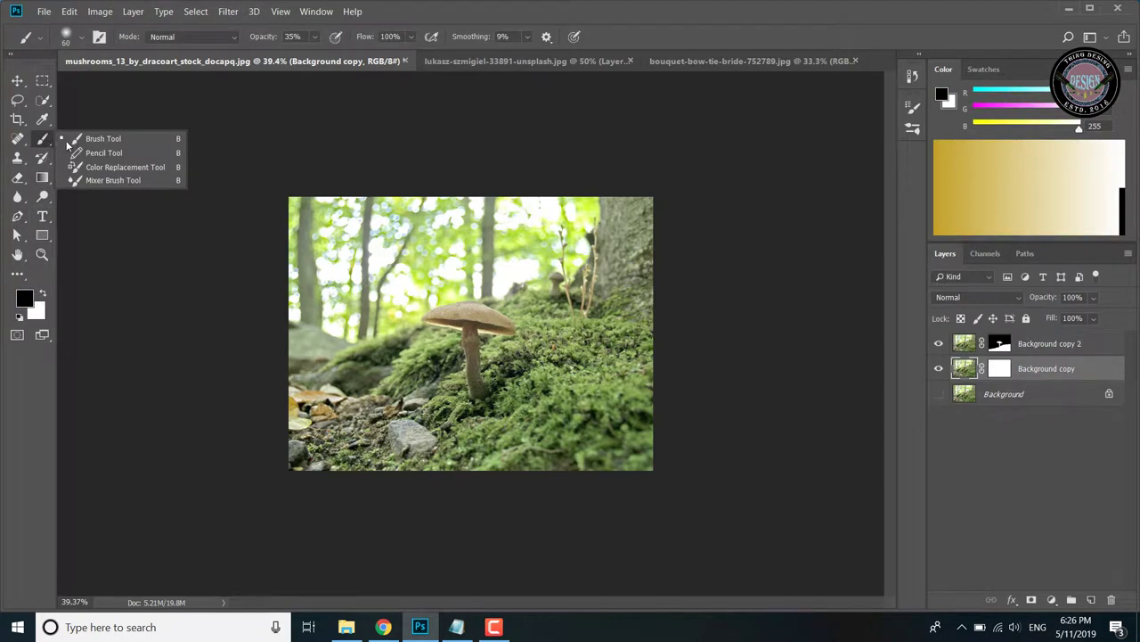
left_click(70, 142)
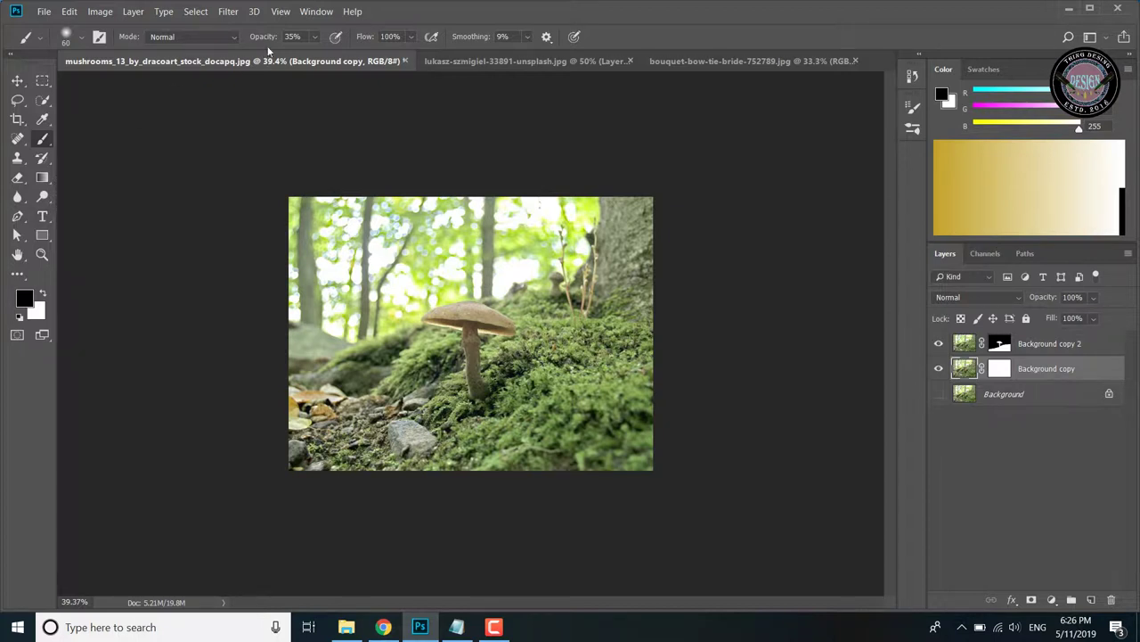
left_click(313, 37)
left_click_drag(322, 54, 365, 53)
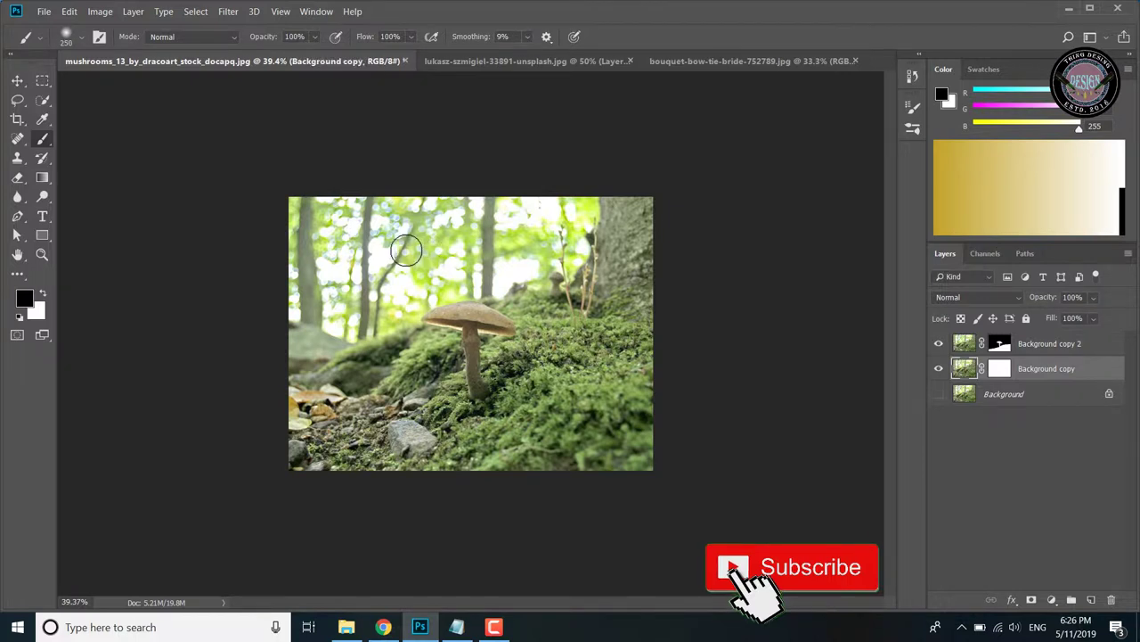
key("bracketright")
key("bracketright")
key("bracketright")
key("bracketright")
key("bracketright")
key("bracketright")
Paint black on Background copy's mask to hide the trees across the top
left_click_drag(365, 252, 392, 239)
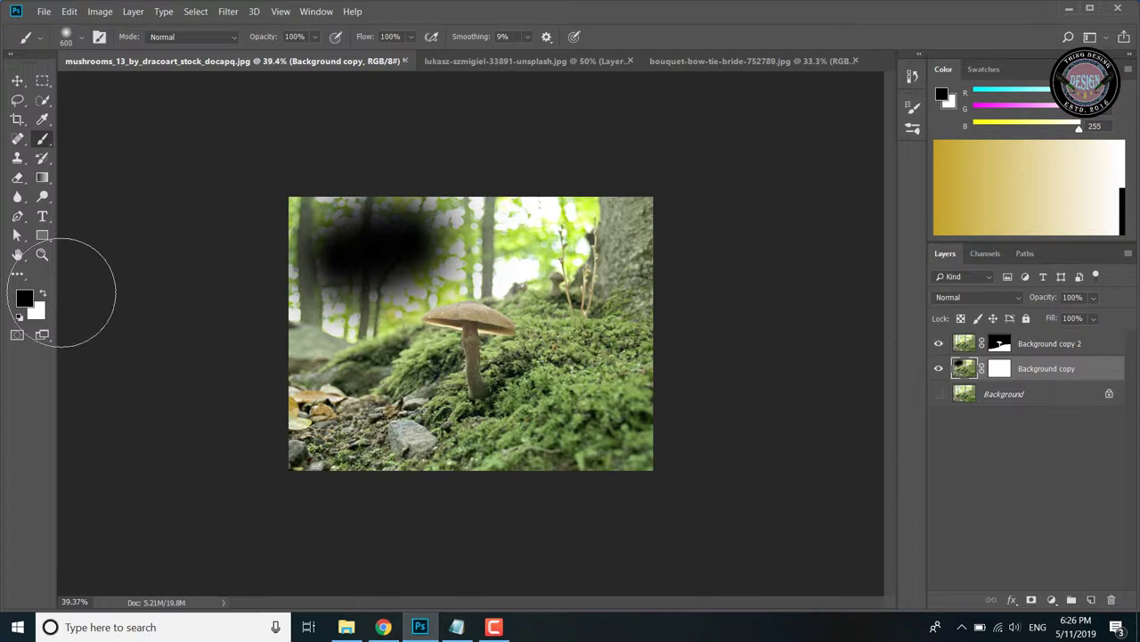
key("ctrl+z")
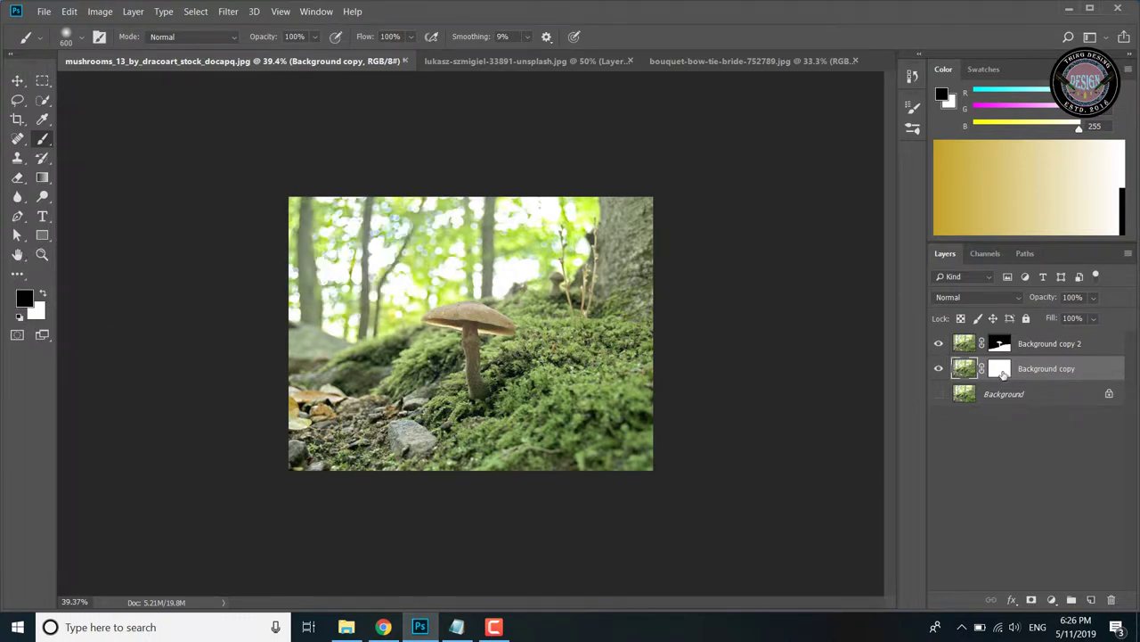
left_click(1000, 368)
mouse_move(307, 233)
left_mouse_down()
mouse_move(604, 236)
mouse_move(515, 196)
left_mouse_up()
mouse_move(548, 203)
left_mouse_down()
mouse_move(395, 208)
mouse_move(306, 241)
mouse_move(301, 267)
mouse_move(324, 274)
mouse_move(387, 223)
mouse_move(402, 247)
mouse_move(349, 254)
mouse_move(384, 266)
mouse_move(428, 242)
mouse_move(441, 220)
mouse_move(499, 226)
mouse_move(463, 251)
mouse_move(389, 196)
mouse_move(258, 331)
mouse_move(513, 229)
mouse_move(611, 255)
mouse_move(603, 241)
mouse_move(650, 236)
mouse_move(678, 254)
left_mouse_up()
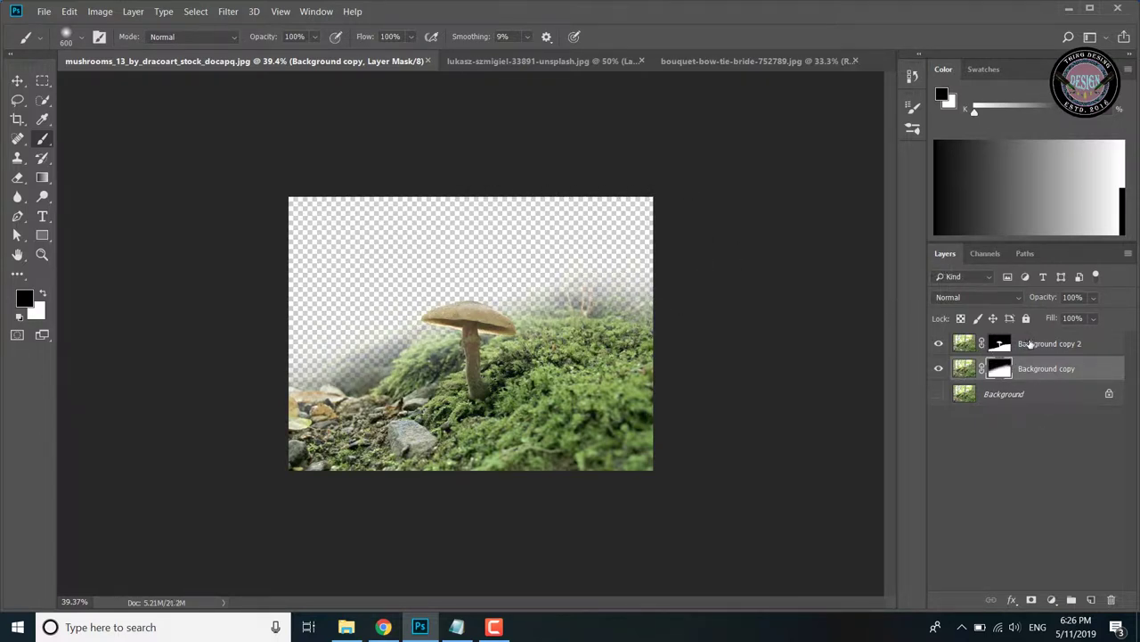
left_click(1029, 344, "shift")
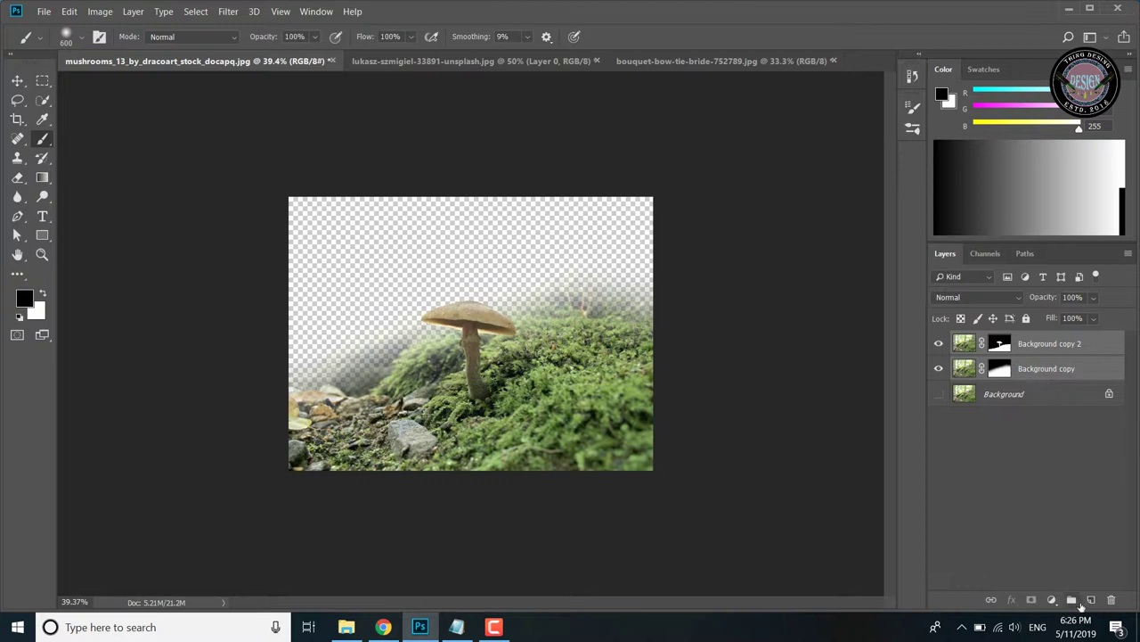
Group both background copy layers into a group named BG, then bring up the forest photo
left_click(1071, 599)
double_click(996, 341)
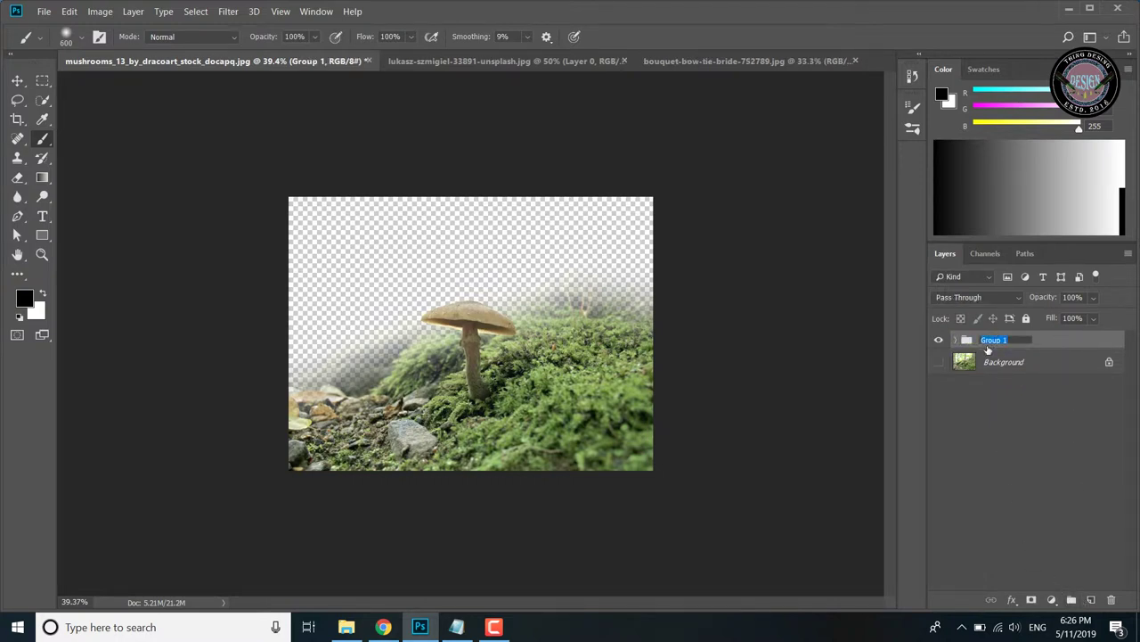
type("Bo")
left_click(1033, 416)
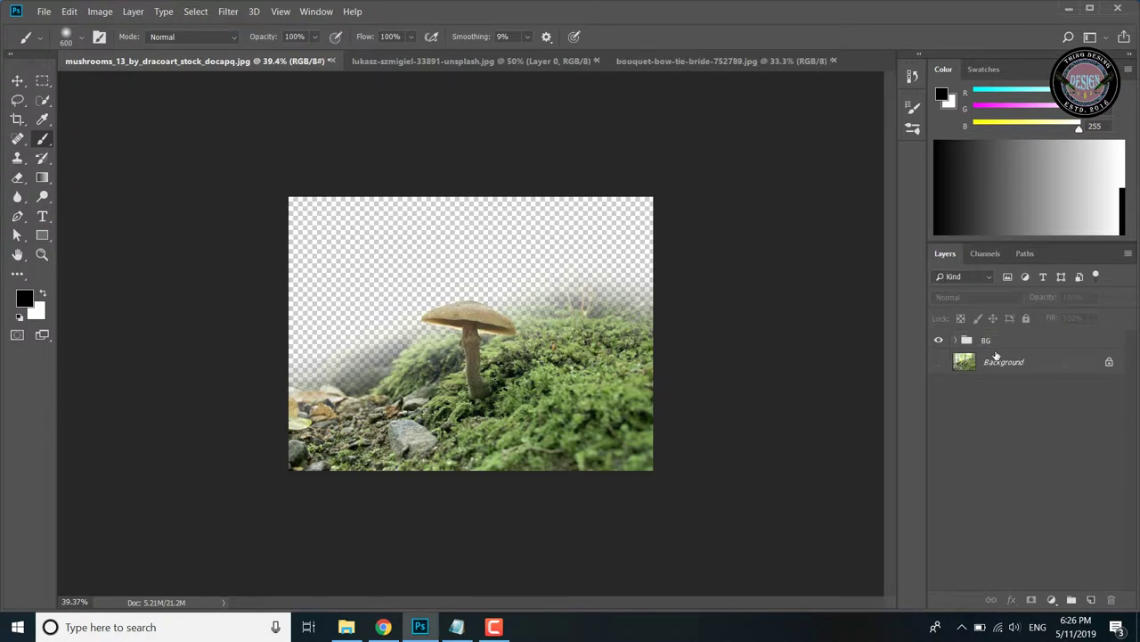
left_click(447, 61)
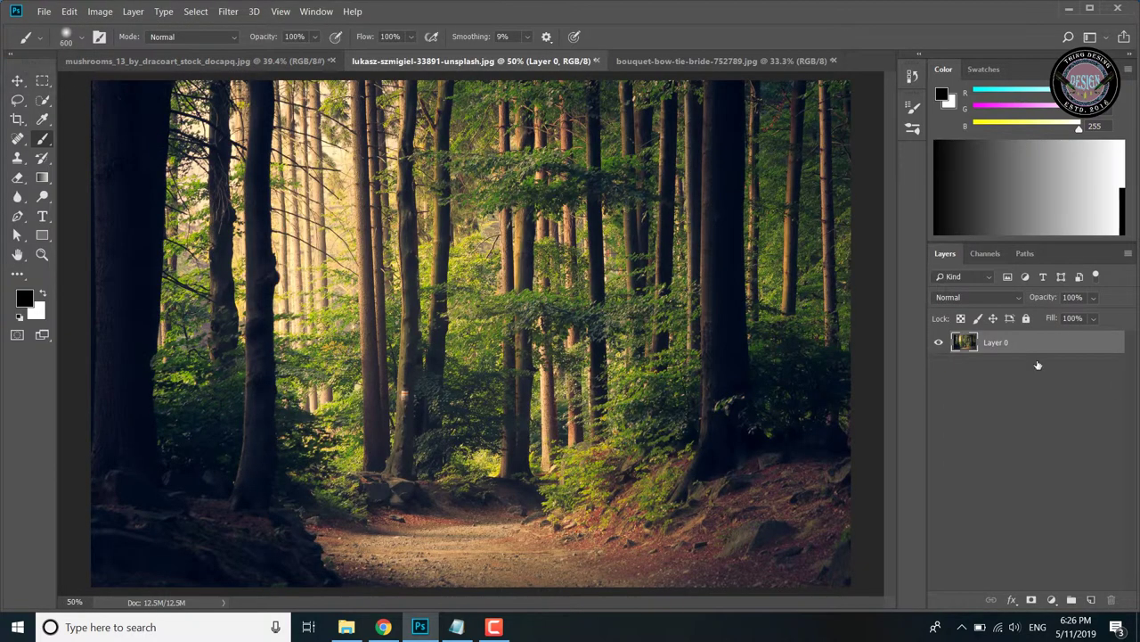
Move the forest photo into the mushroom document as Layer 1 beneath the BG group
left_click(17, 80)
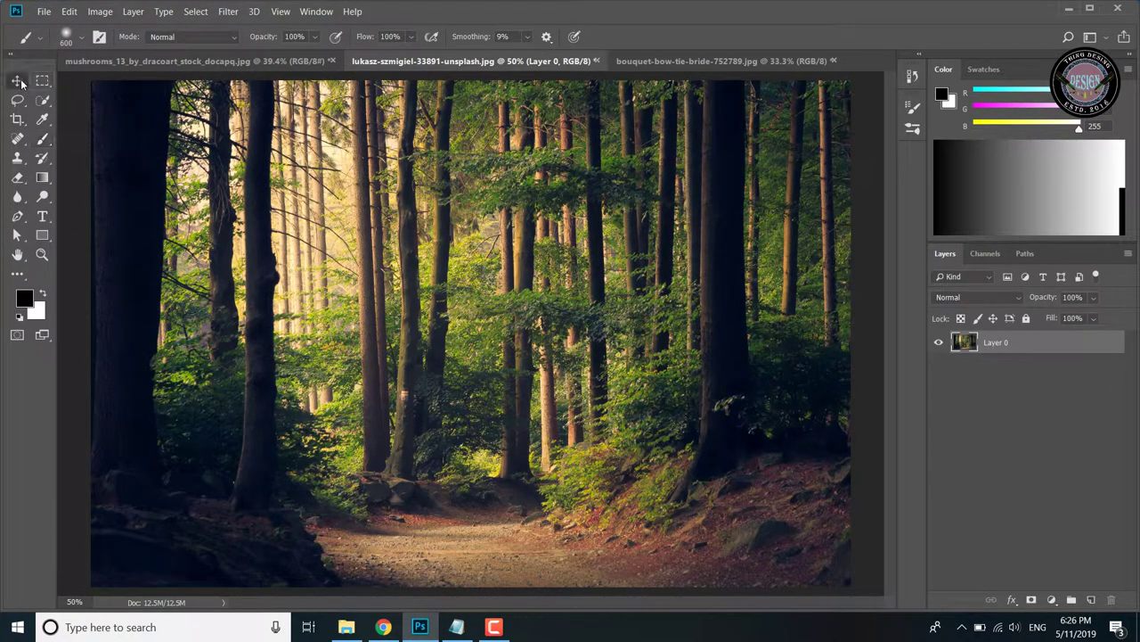
left_click_drag(488, 294, 278, 72)
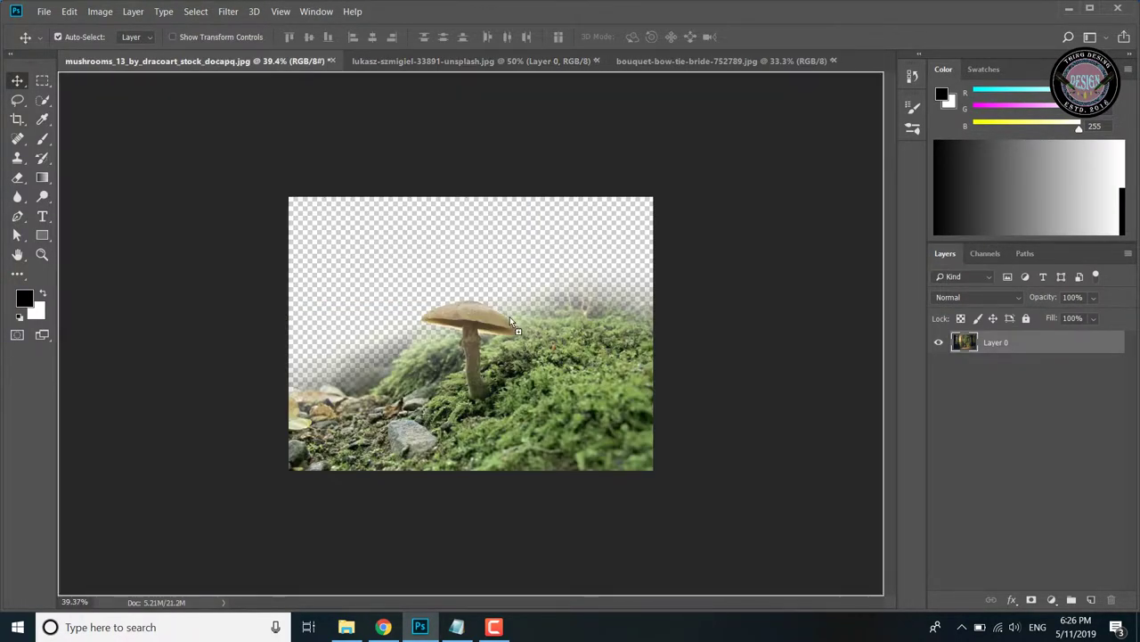
left_click_drag(272, 63, 510, 316)
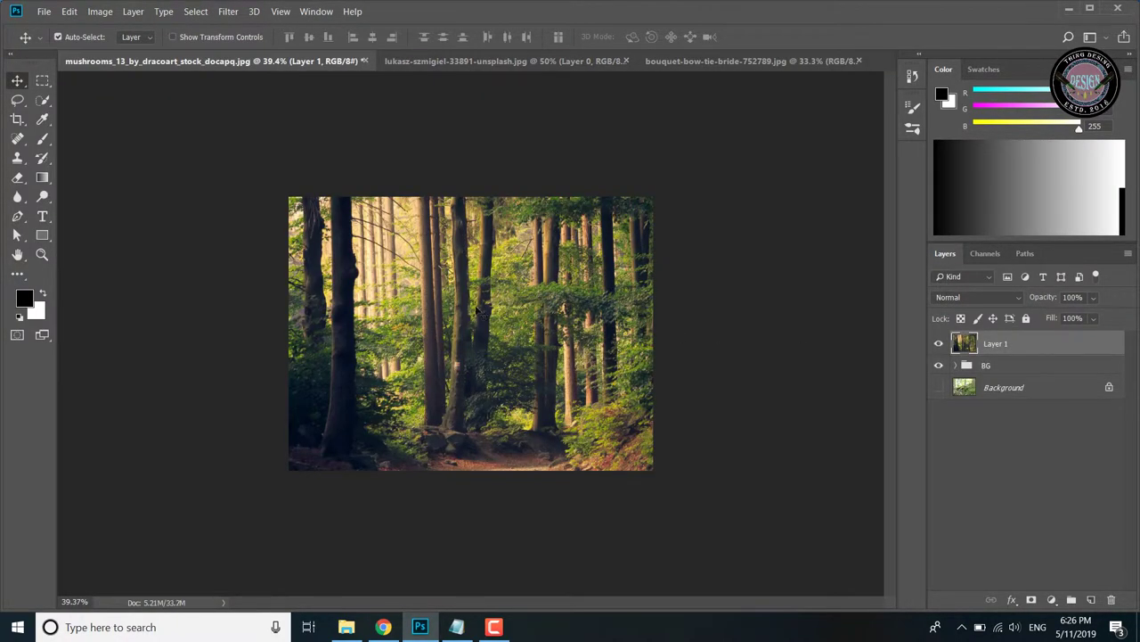
left_click_drag(994, 341, 1014, 374)
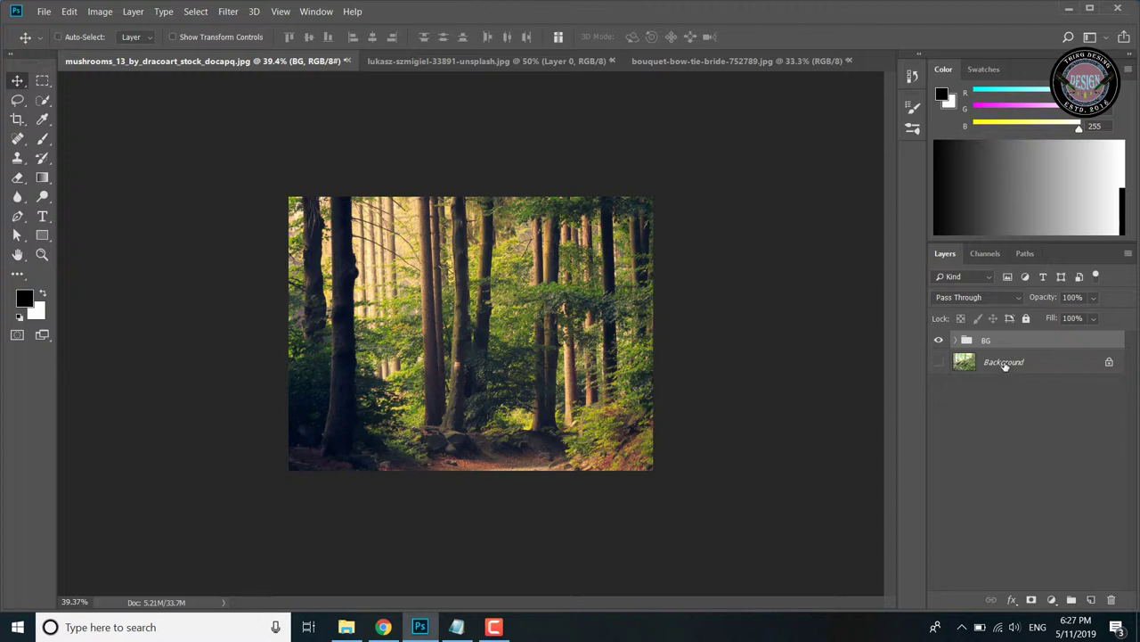
key("ctrl+z")
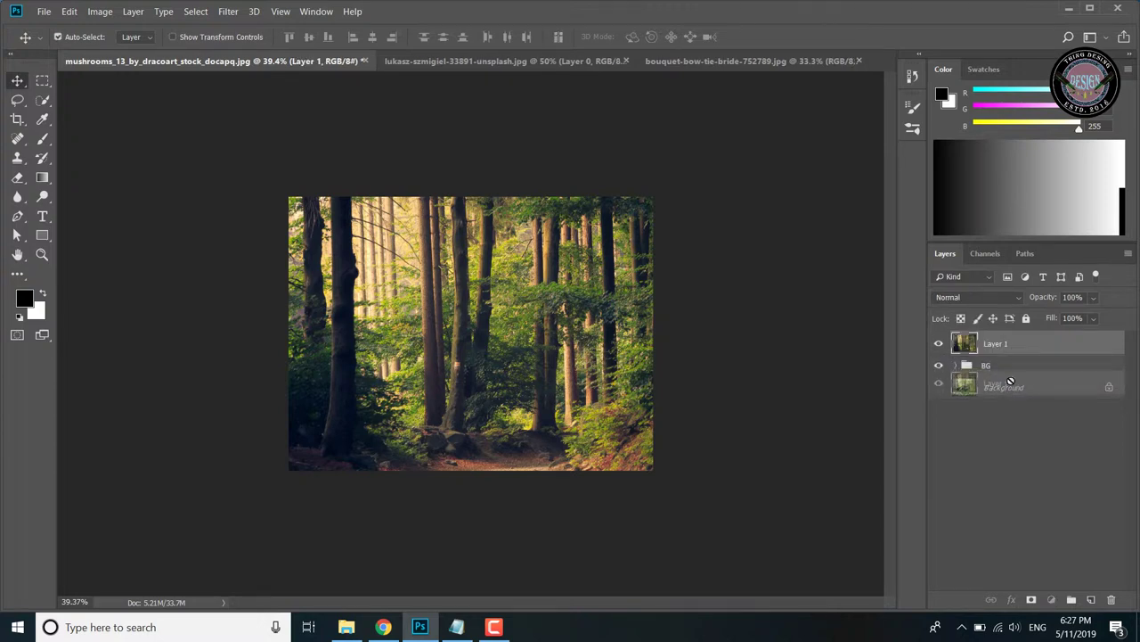
left_click_drag(1013, 383, 1010, 372)
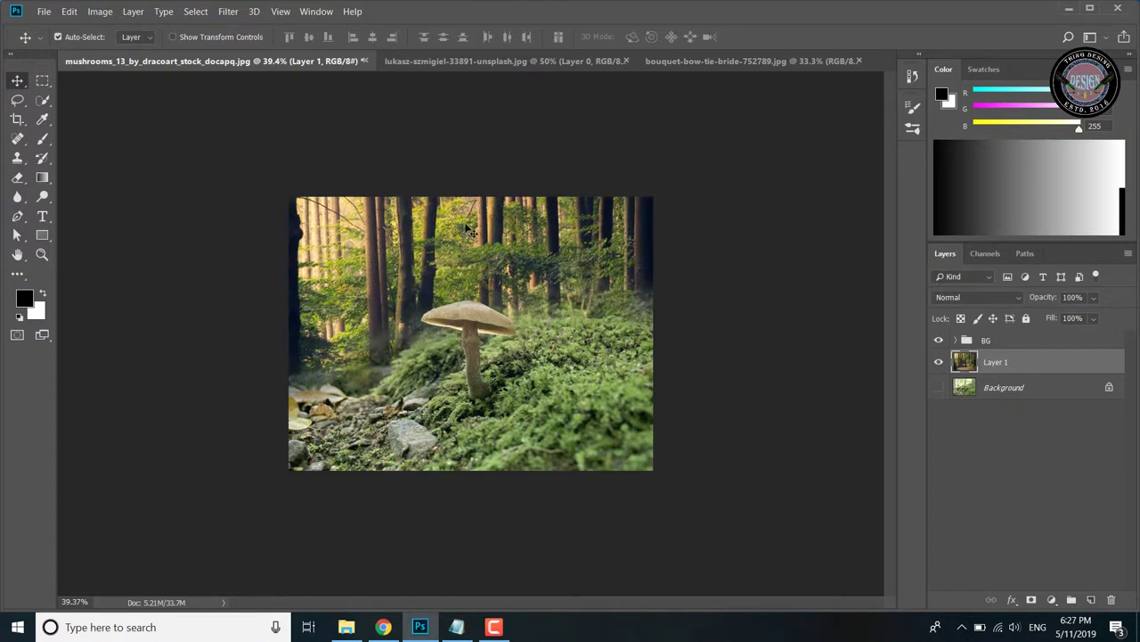
mouse_move(462, 225)
left_mouse_down()
mouse_move(436, 157)
mouse_move(465, 228)
mouse_move(474, 218)
left_mouse_up()
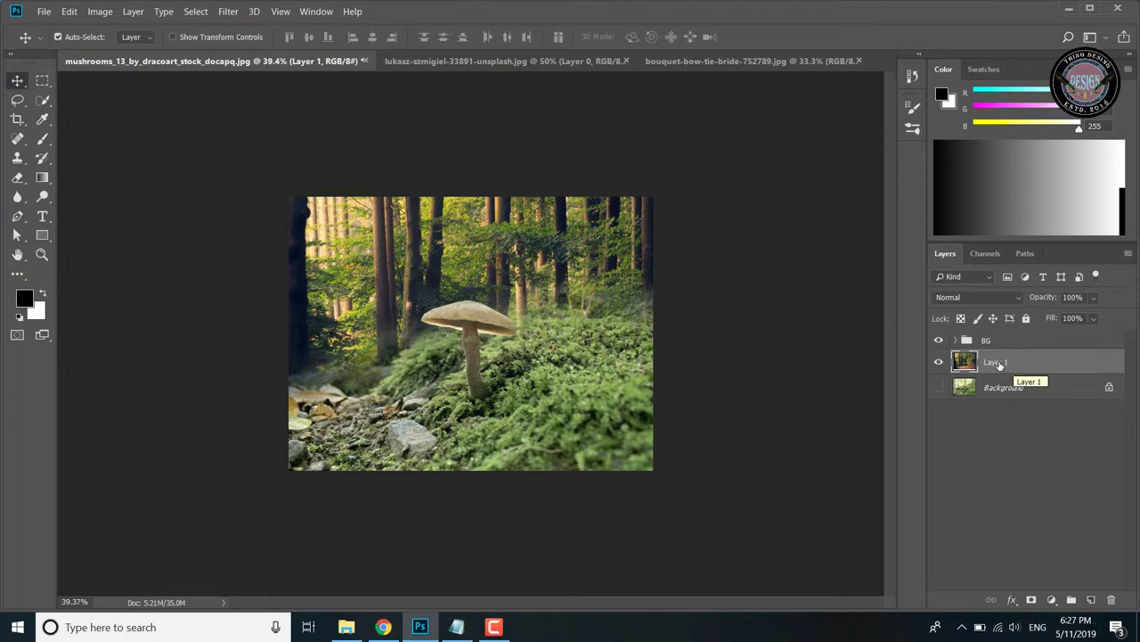
Convert Layer 1 to a smart object and apply a Gaussian Blur of about 9 px
right_click(989, 364)
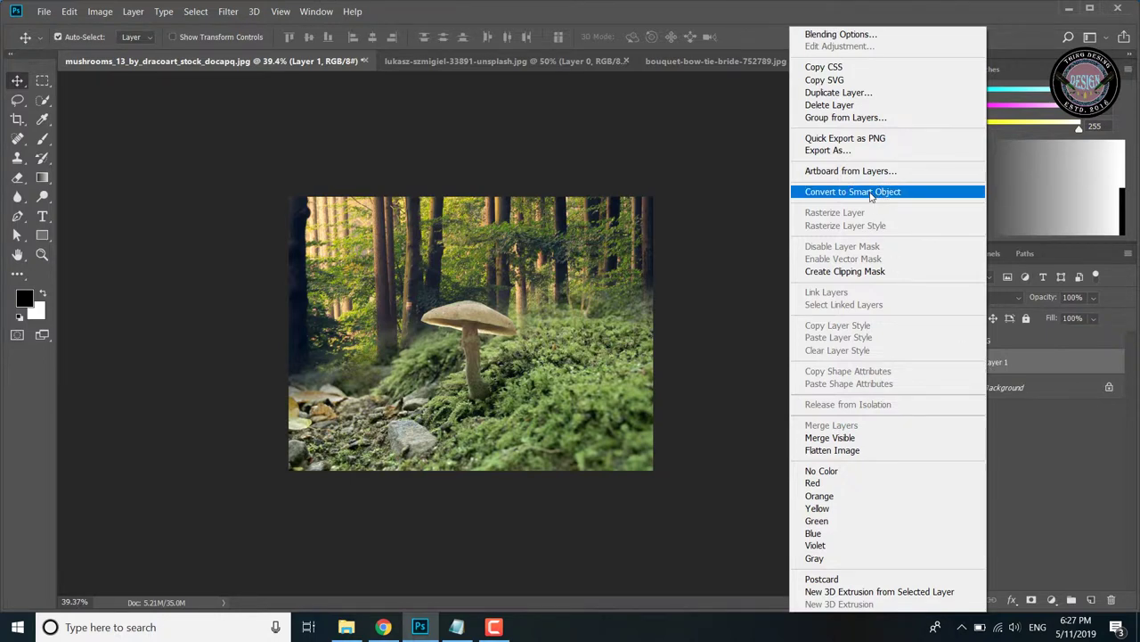
left_click(871, 193)
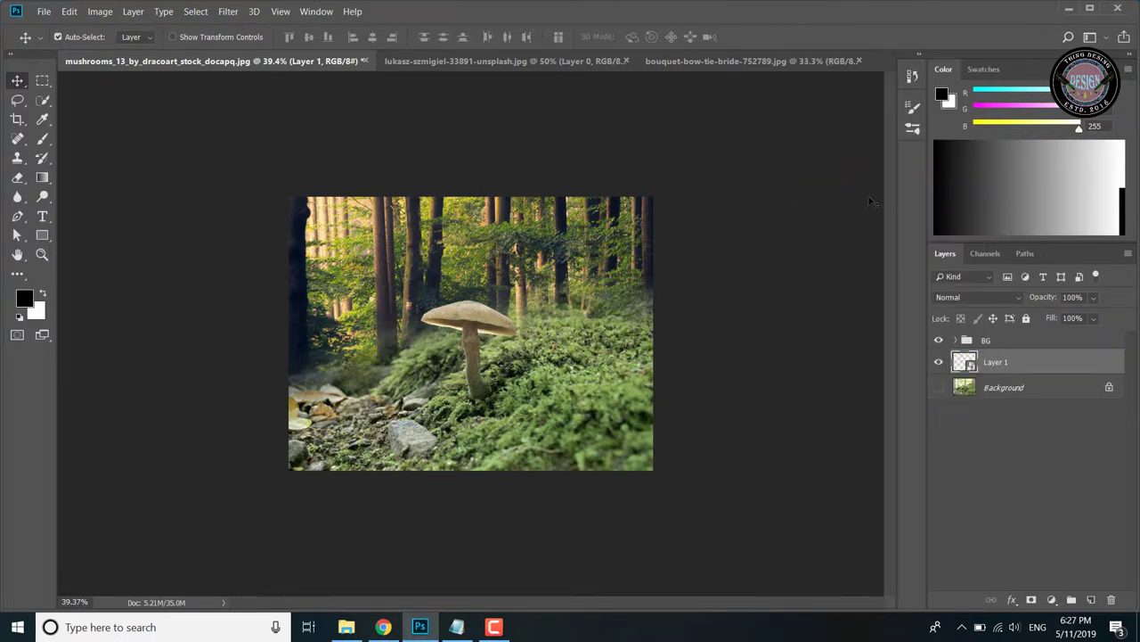
left_click(228, 12)
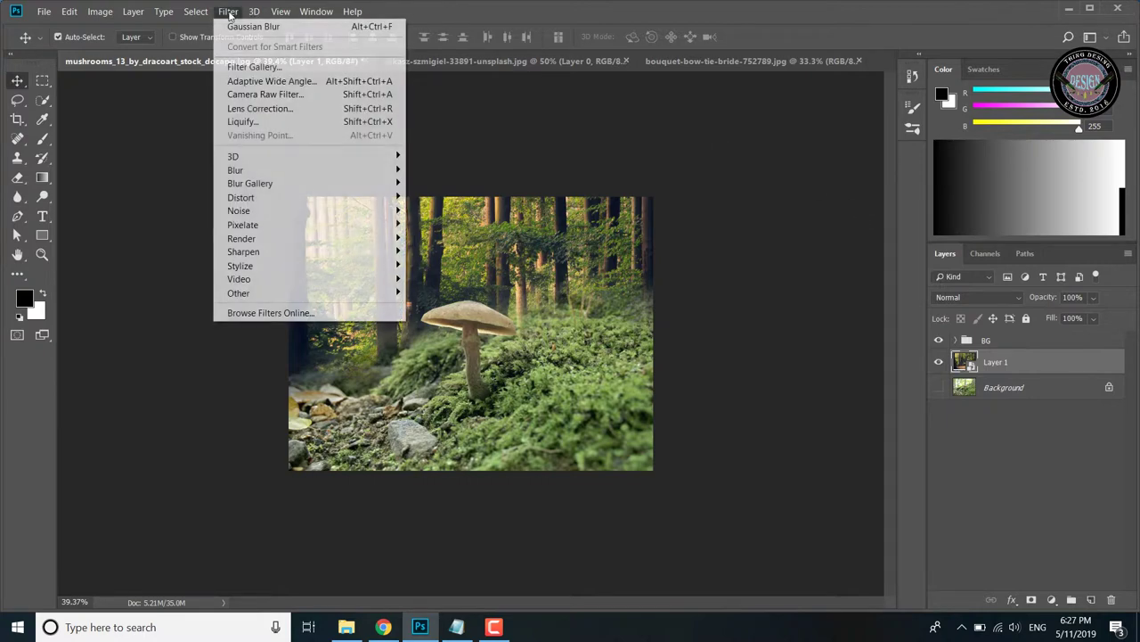
mouse_move(235, 169)
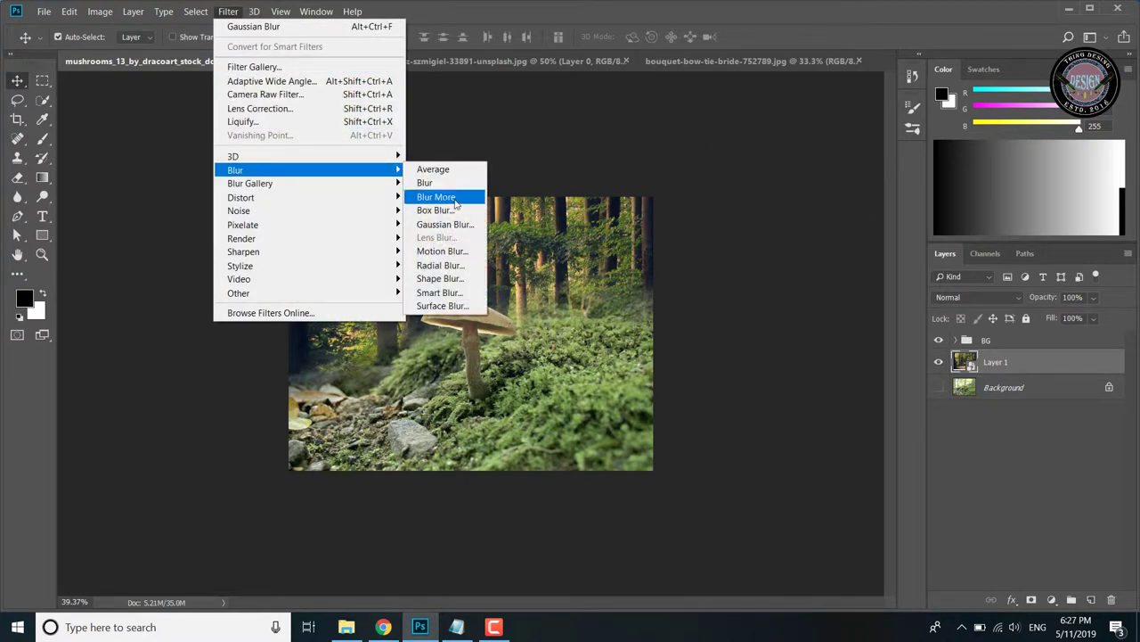
left_click(453, 225)
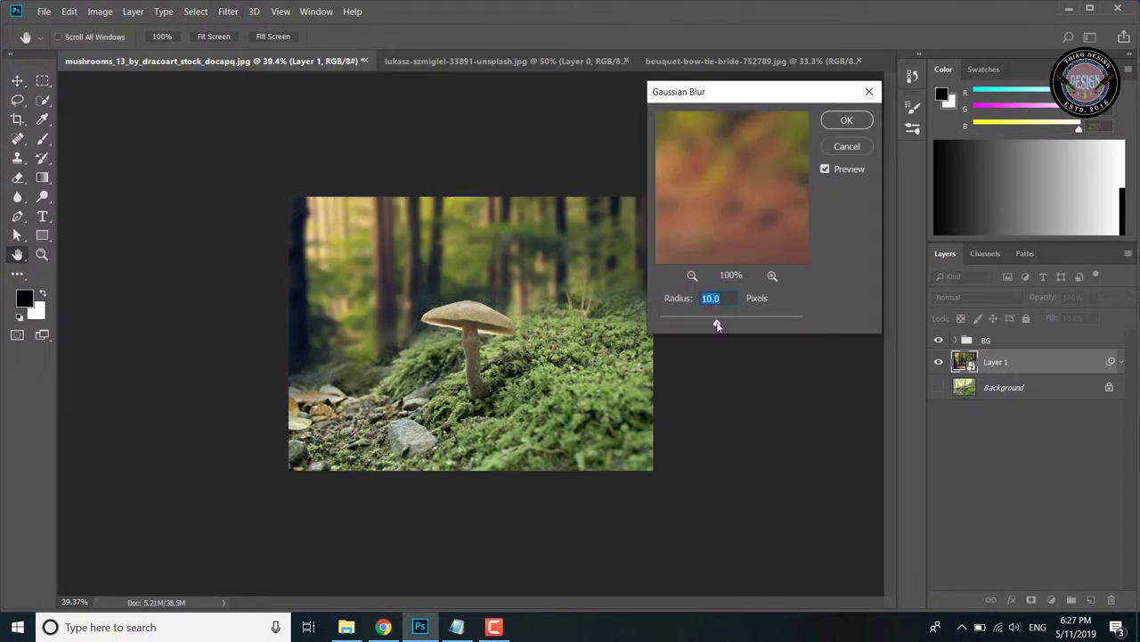
left_click_drag(717, 324, 711, 323)
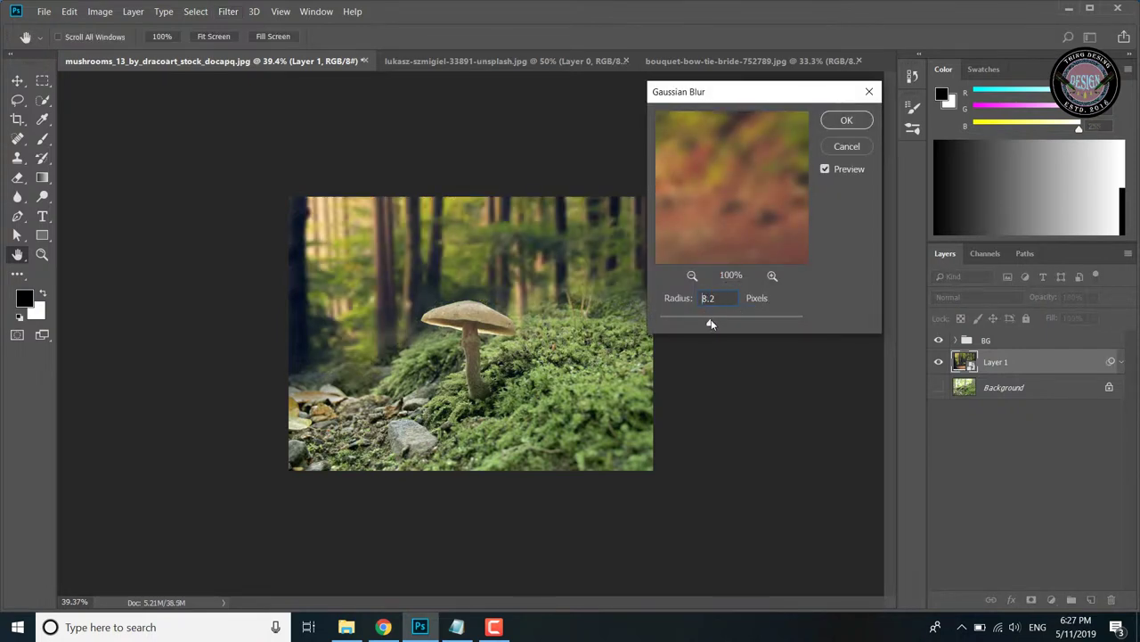
left_click_drag(711, 324, 710, 324)
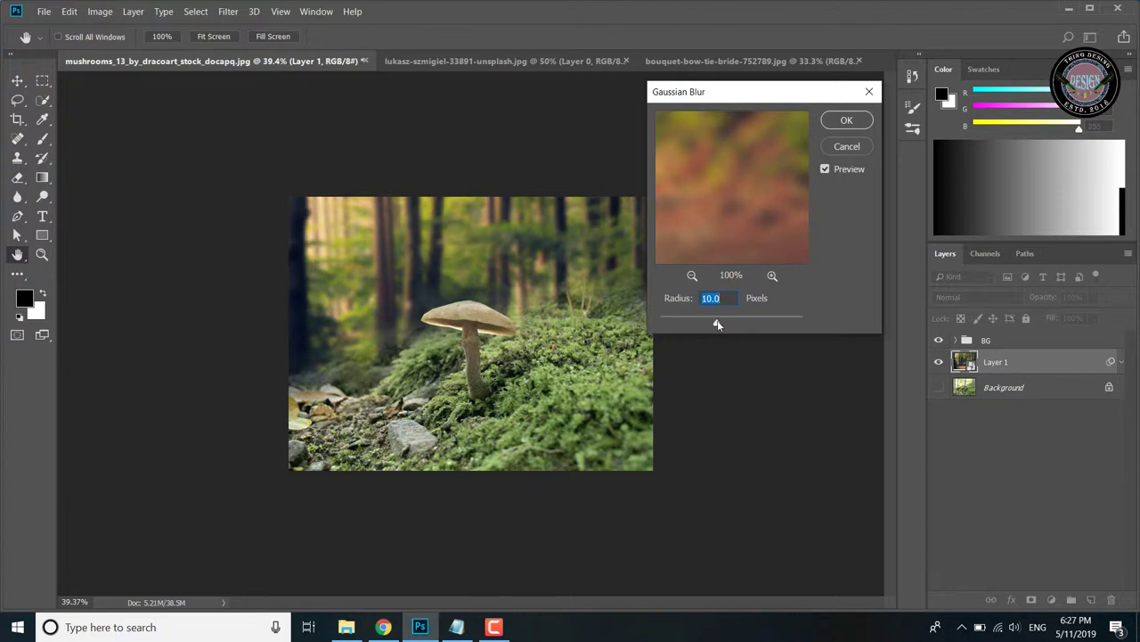
left_click(846, 121)
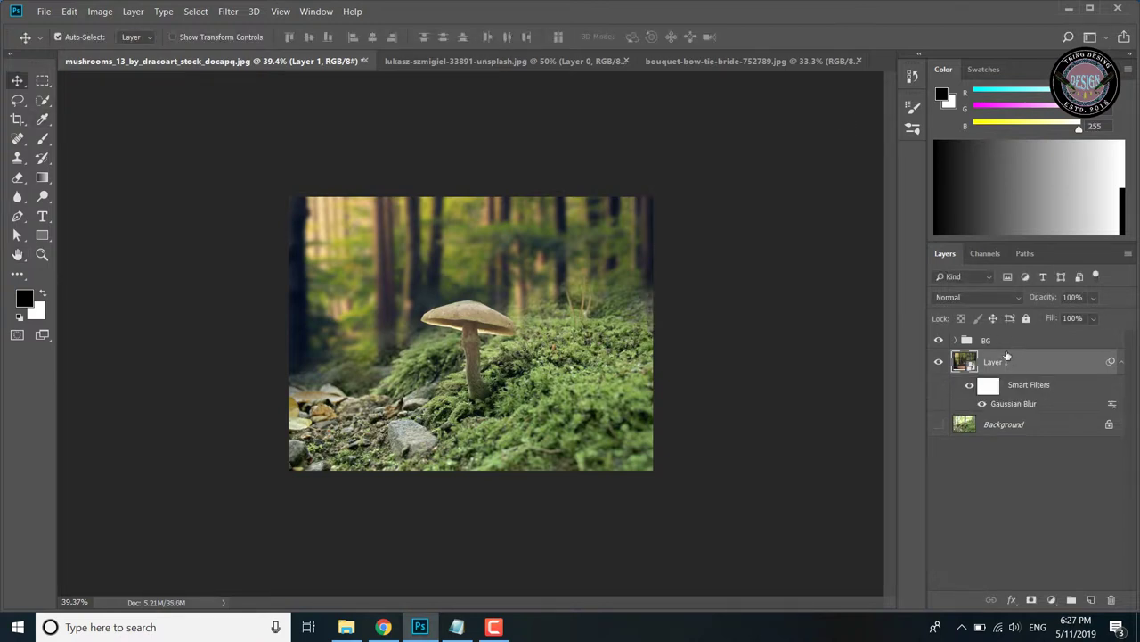
Brush on the Background copy mask to blend the upper-right and left-edge trees
left_click(492, 626)
left_click(545, 560)
left_click(957, 341)
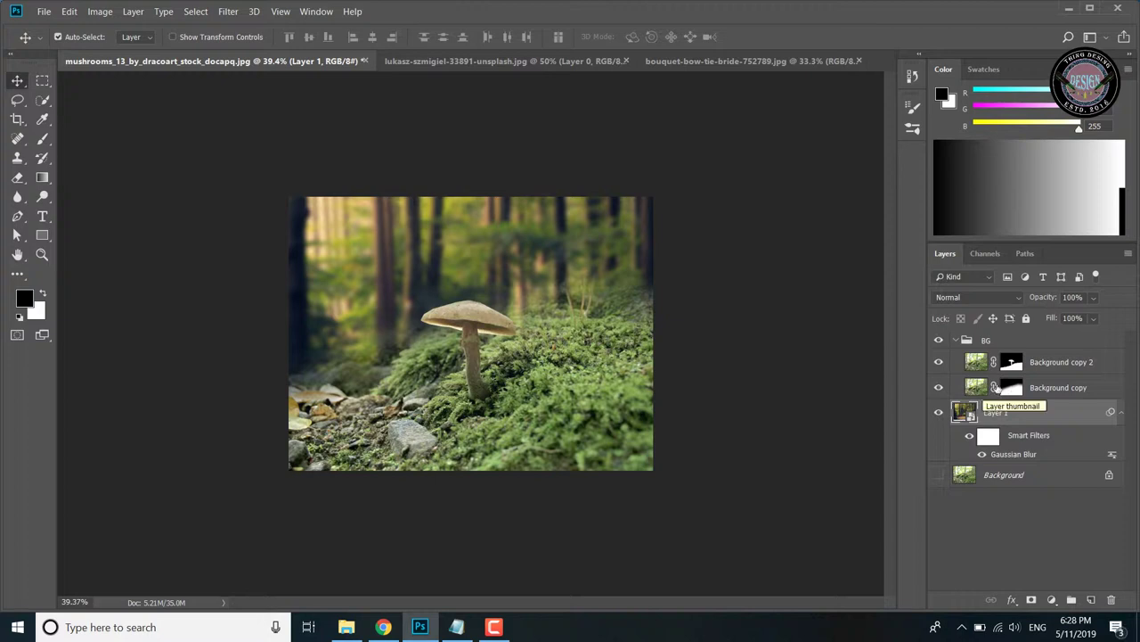
left_click(1011, 389)
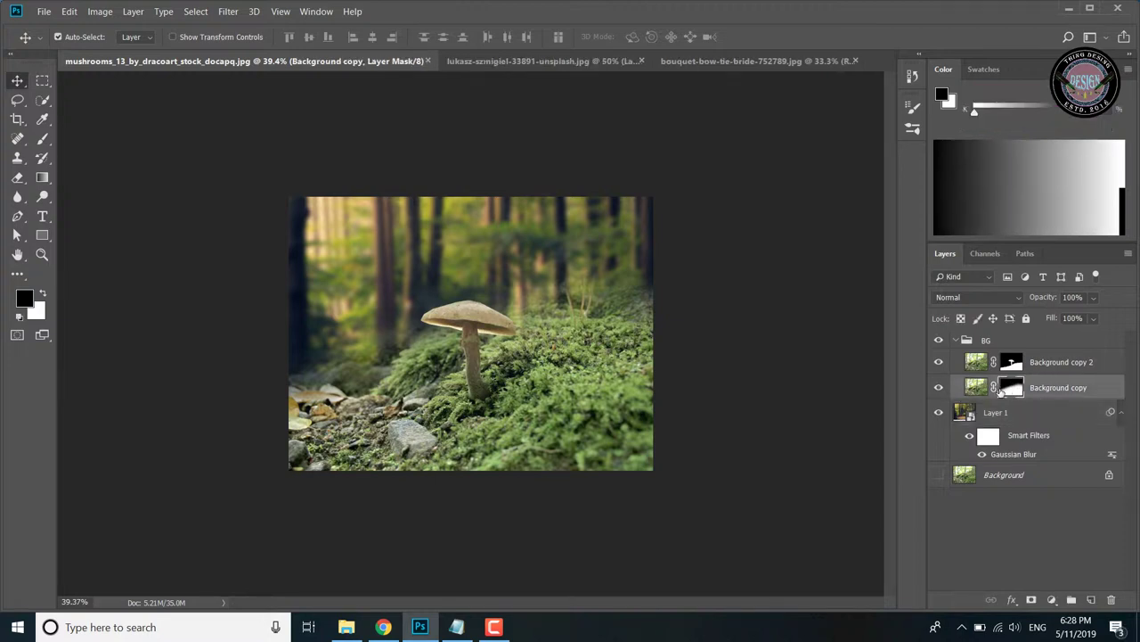
left_click(42, 138)
left_click_drag(604, 271, 573, 255)
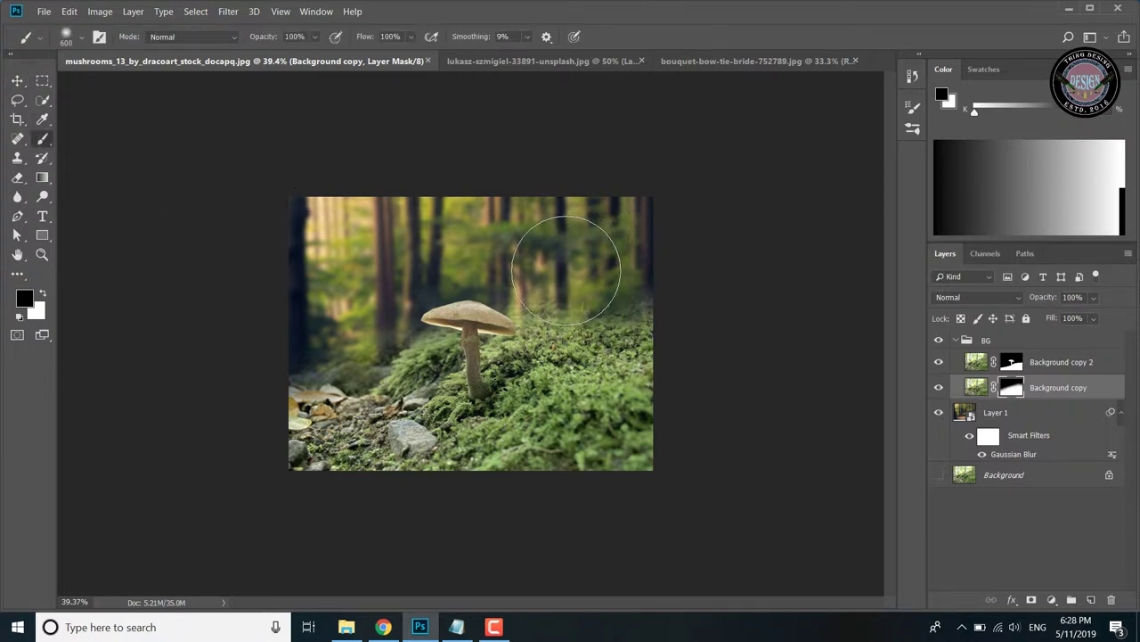
left_click_drag(310, 335, 556, 253)
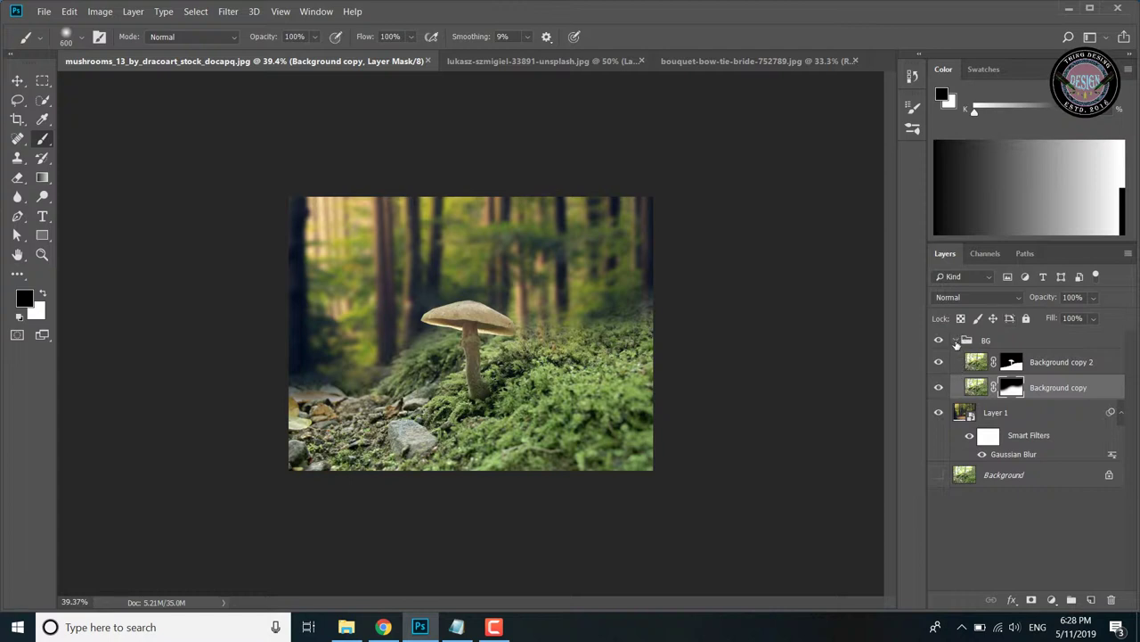
Collapse the BG group and select the blurred Layer 1
left_click(957, 344)
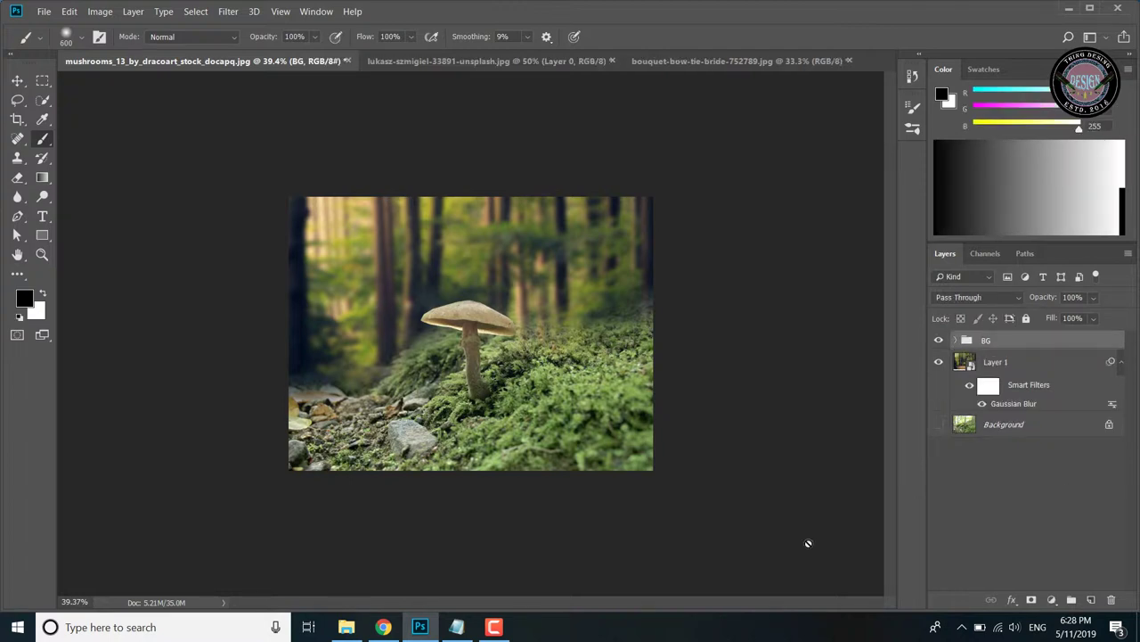
left_click(495, 626)
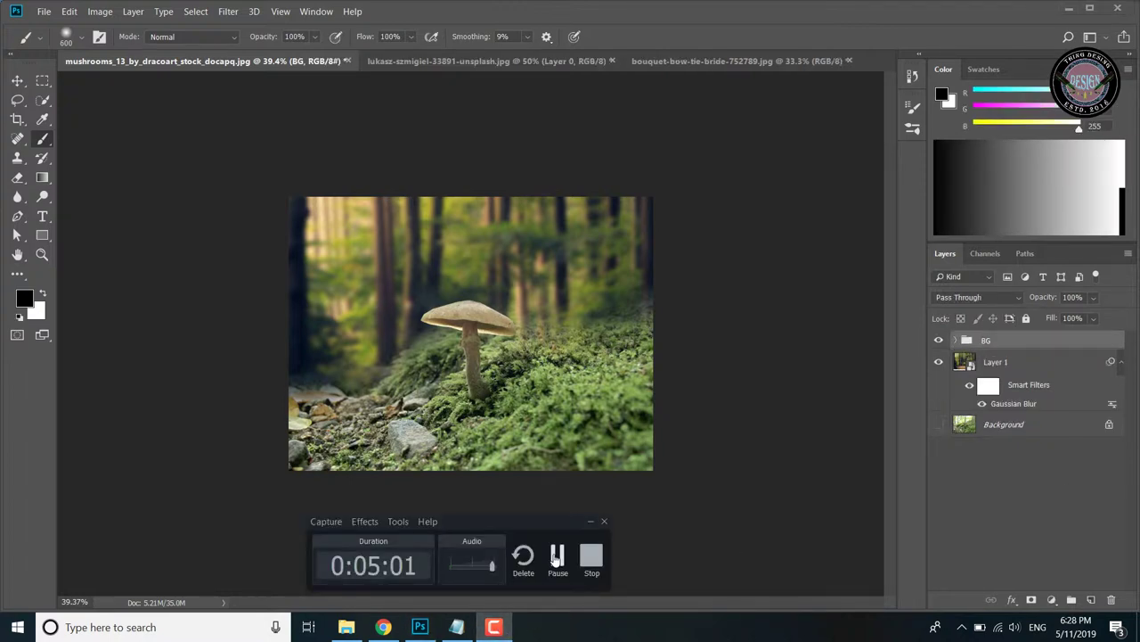
left_click(936, 508)
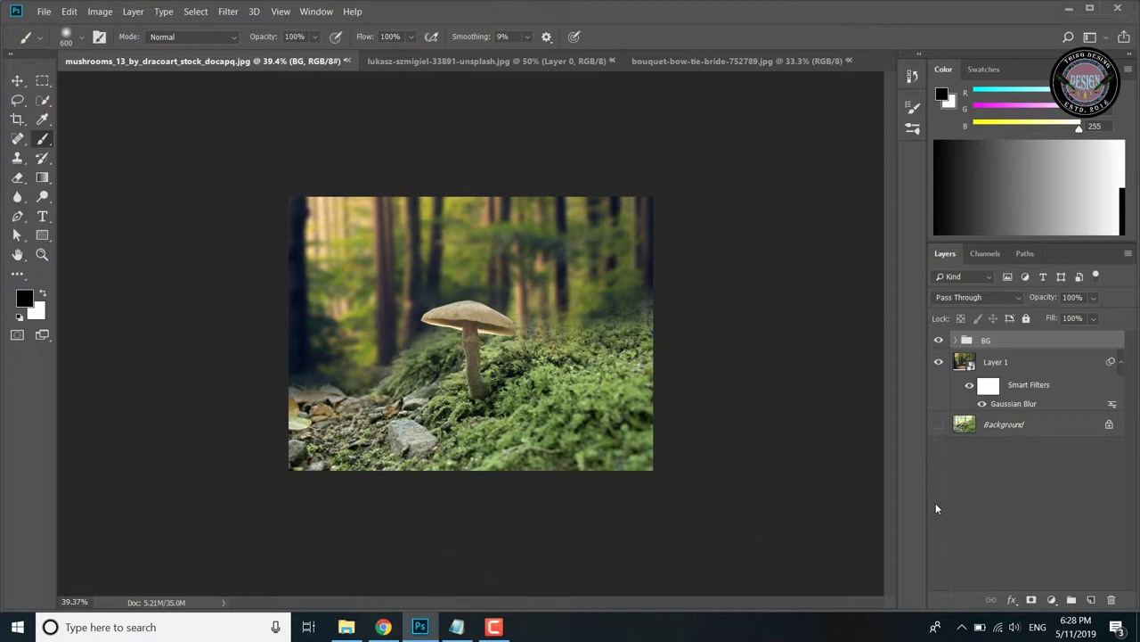
left_click(992, 369)
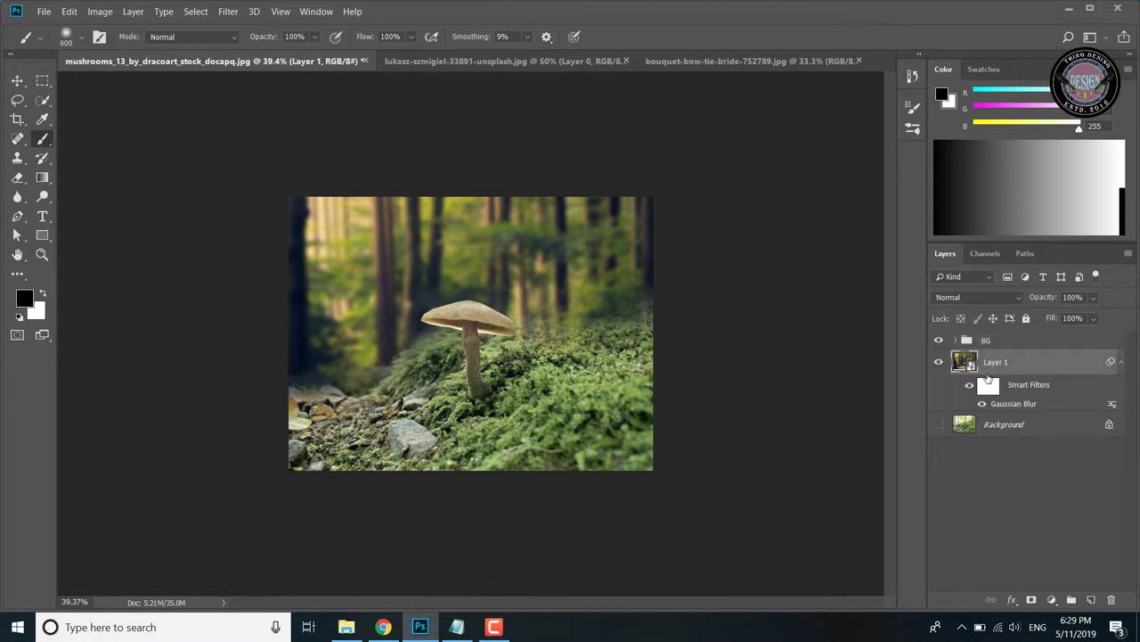
Add Hue/Saturation to Layer 1 with Saturation -31 and Lightness -16
key("ctrl+u")
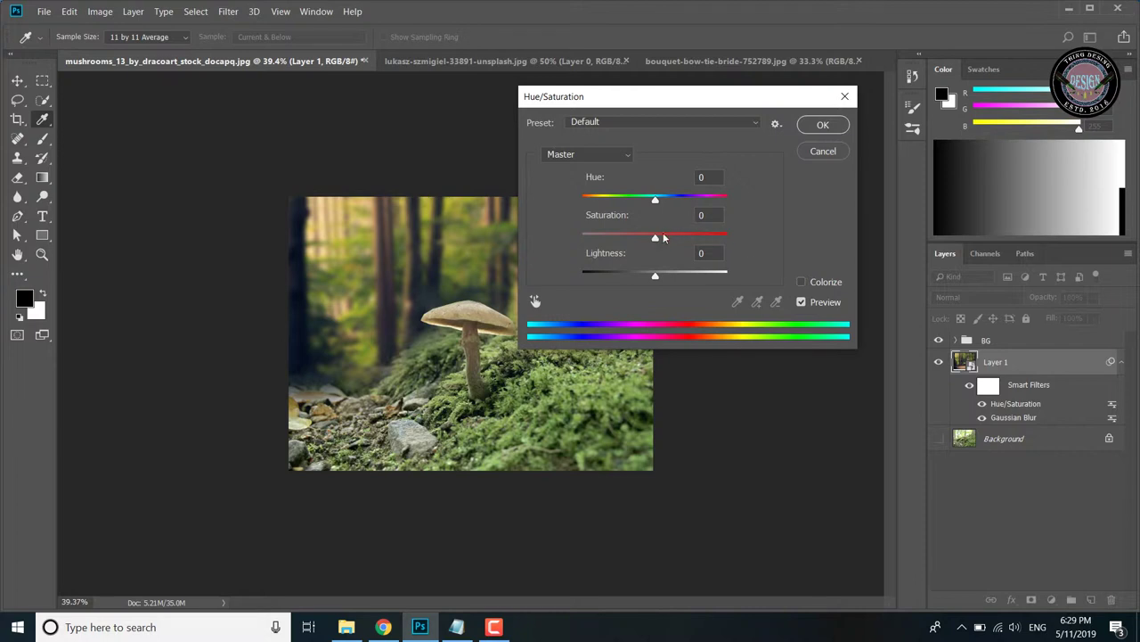
left_click_drag(655, 236, 632, 239)
left_click_drag(655, 275, 643, 275)
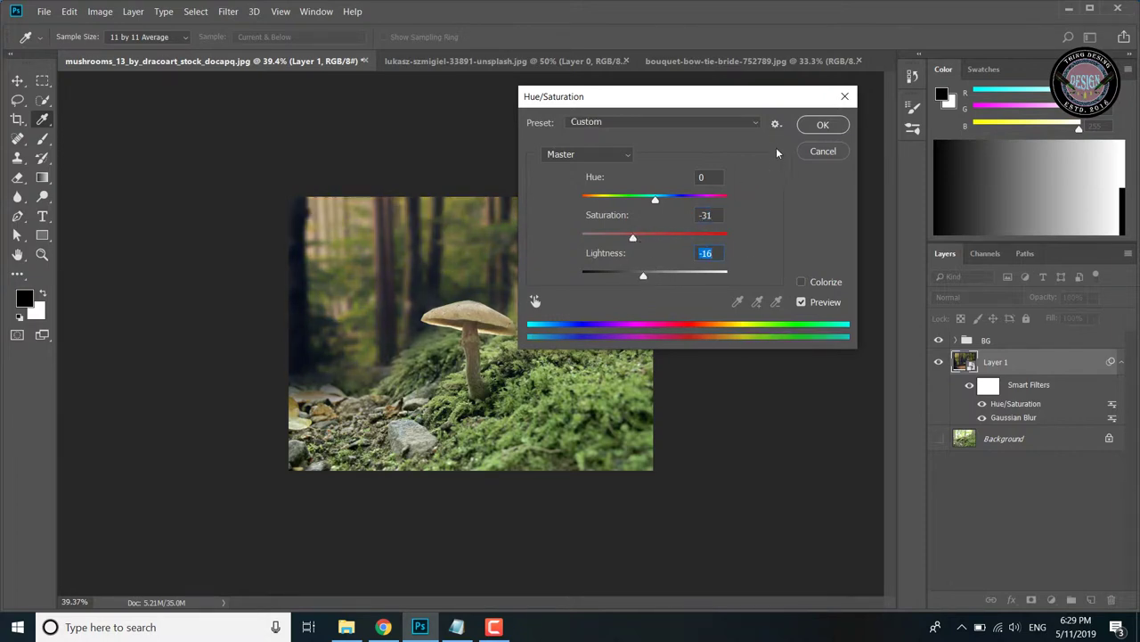
left_click(822, 125)
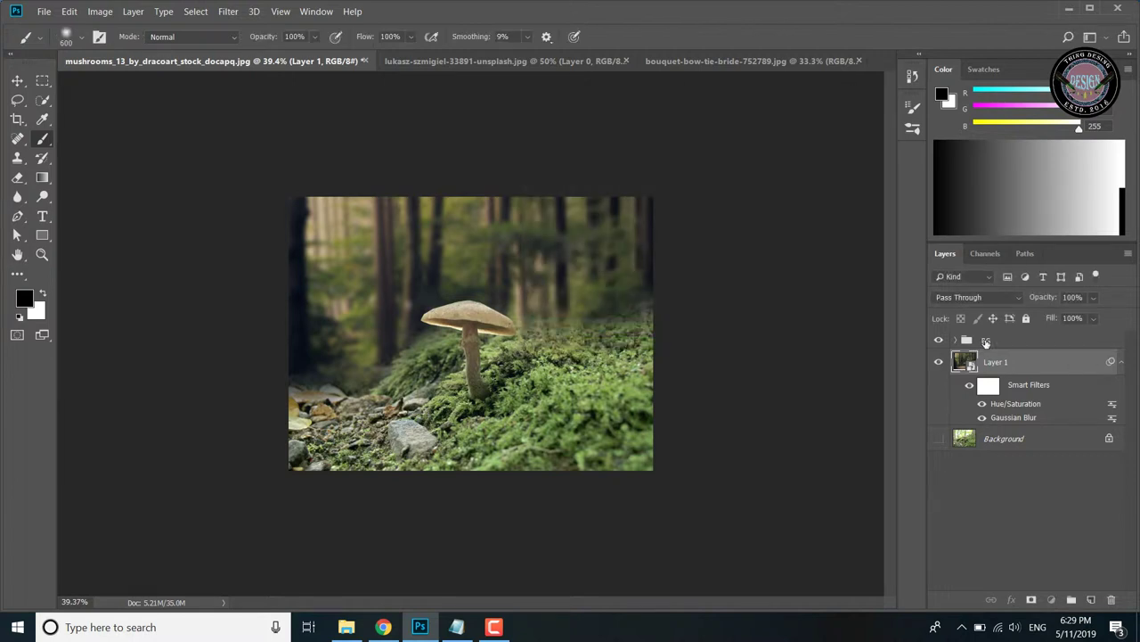
left_click(989, 341)
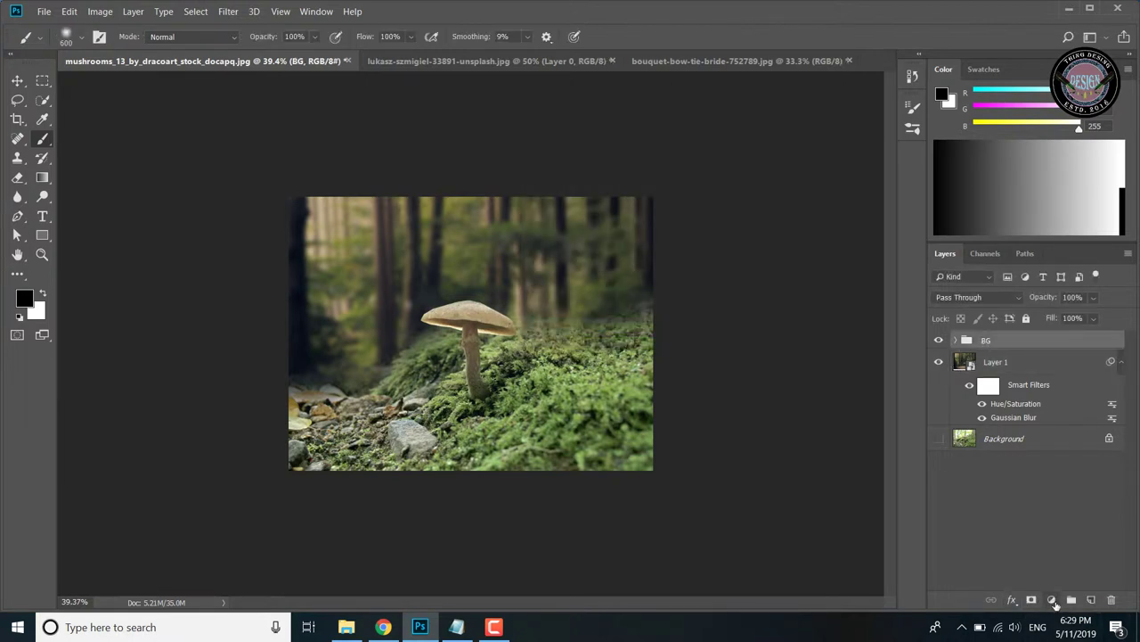
Add a Brightness/Contrast layer clipped to BG with Brightness -131 and Contrast 22
left_click(1052, 600)
left_click(1065, 389)
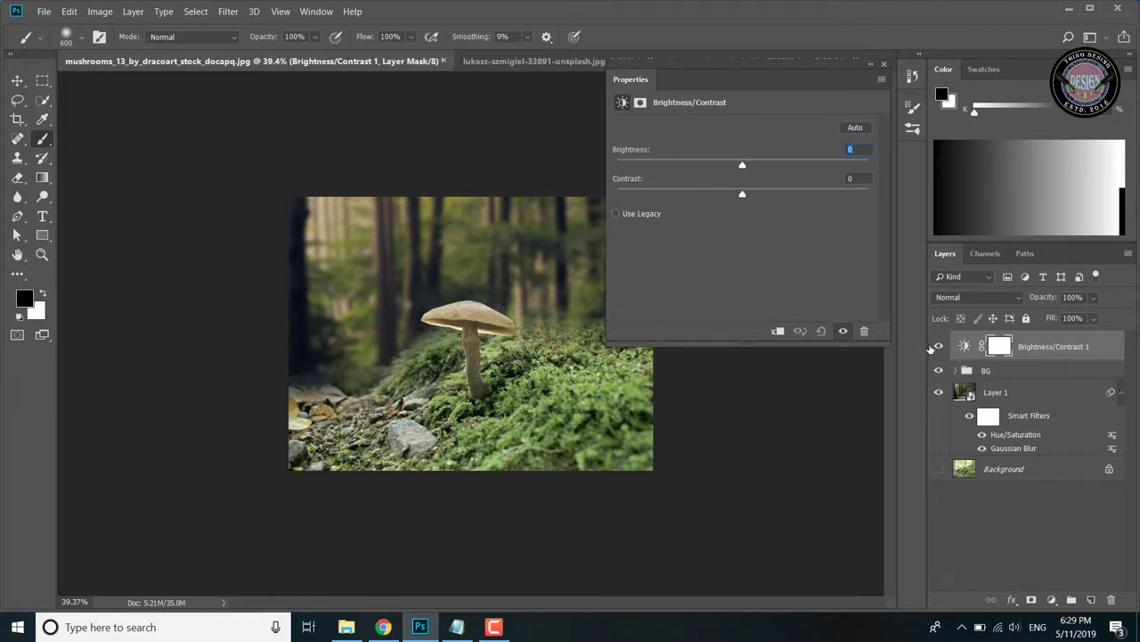
left_click(778, 332)
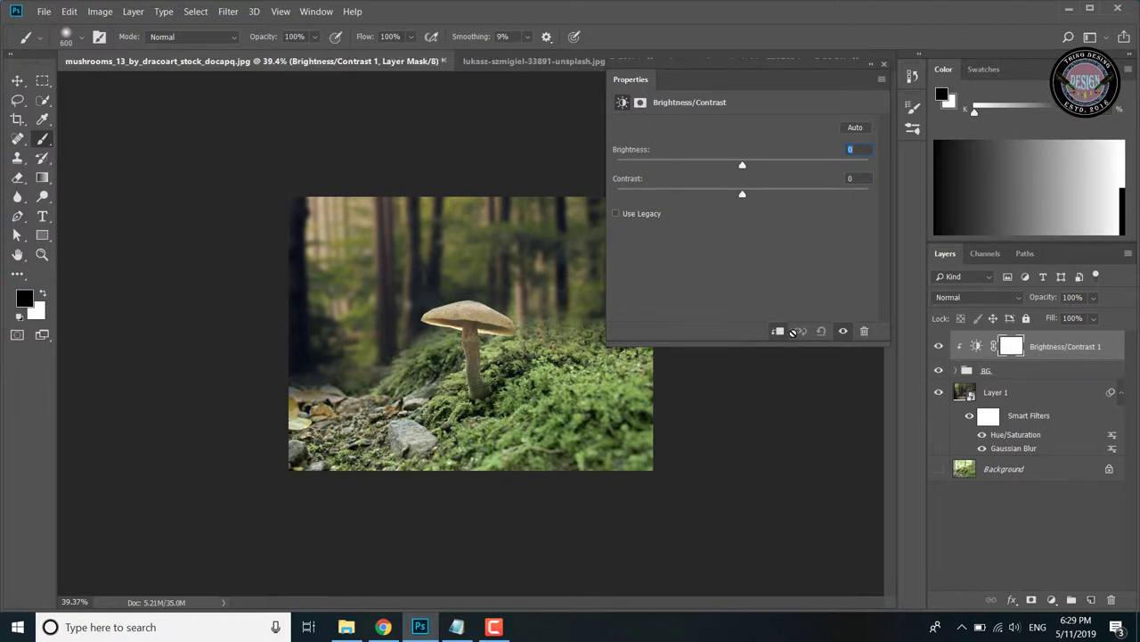
mouse_move(743, 168)
left_mouse_down()
mouse_move(615, 185)
mouse_move(634, 184)
left_mouse_up()
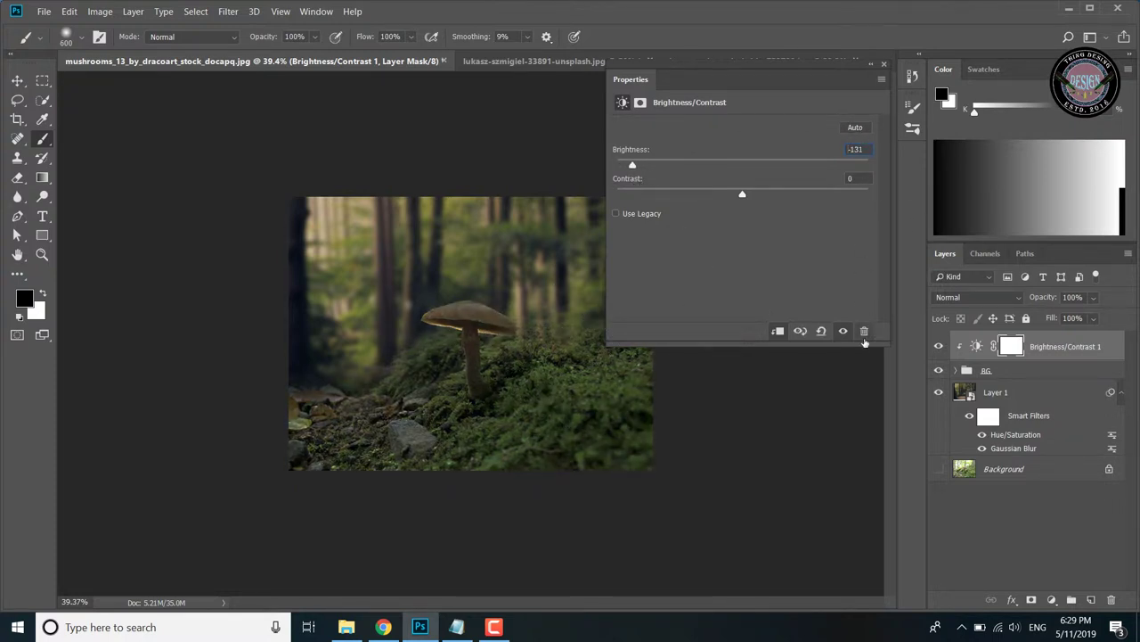
left_click_drag(717, 195, 803, 193)
left_click(885, 66)
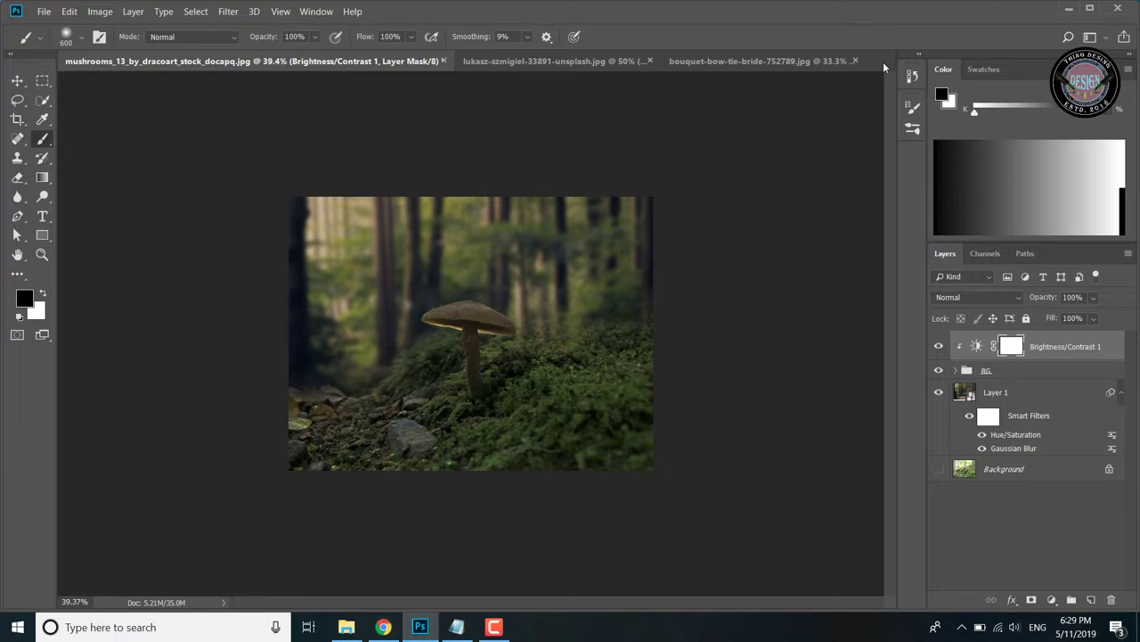
Add a black Solid Color fill layer at 83% opacity and target its mask
left_click(1052, 603)
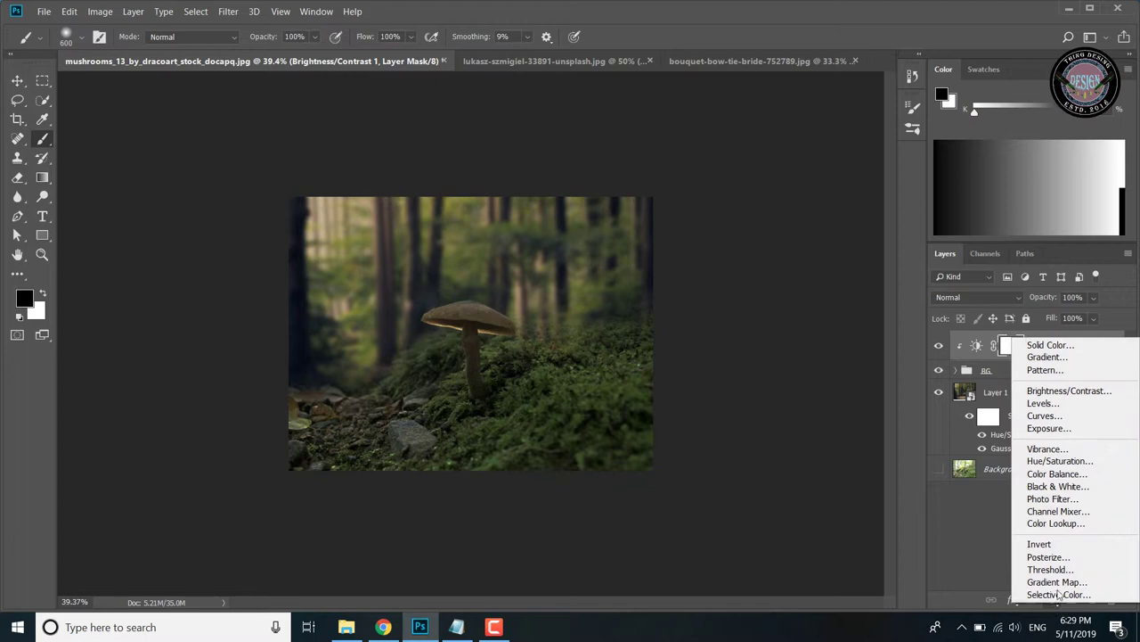
left_click(1066, 347)
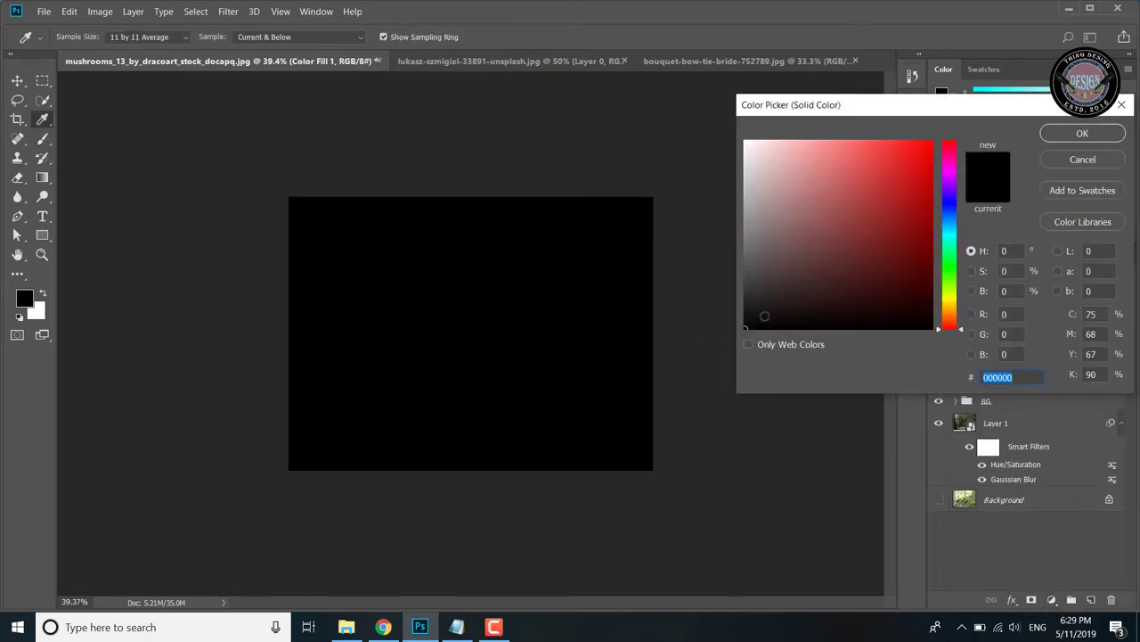
left_click(1082, 133)
left_click(1093, 298)
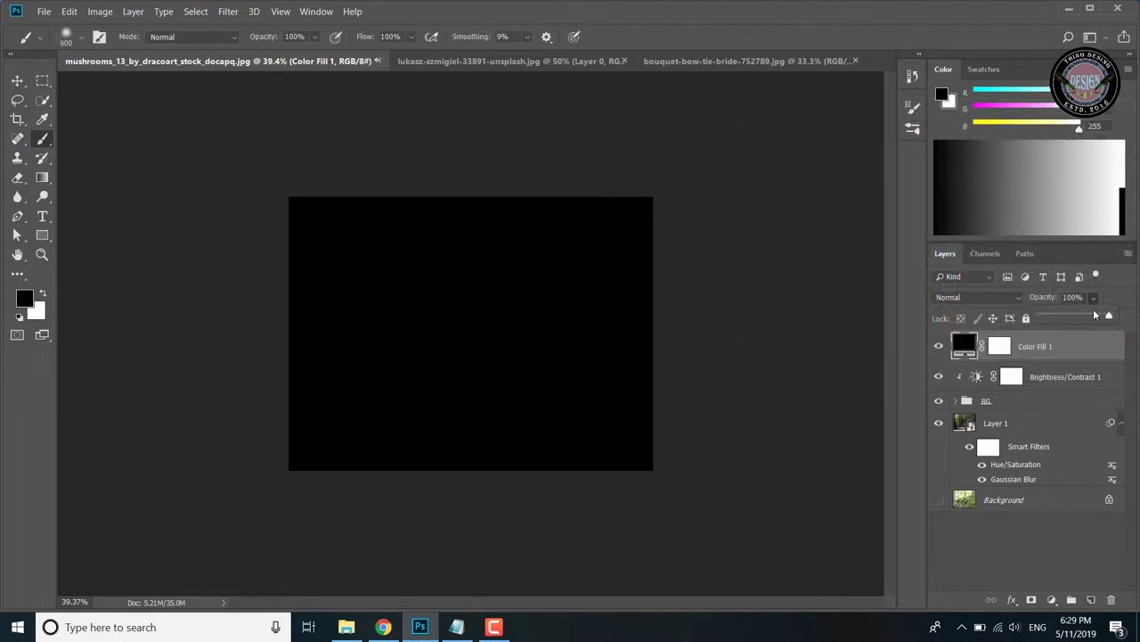
left_click_drag(1109, 318, 1097, 318)
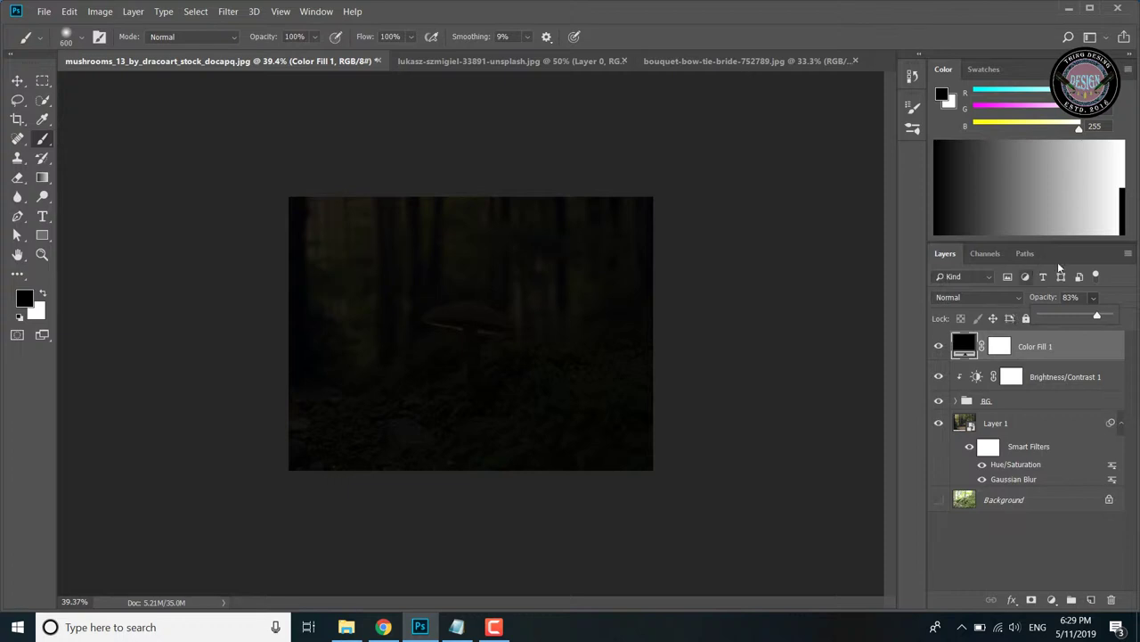
left_click(947, 4)
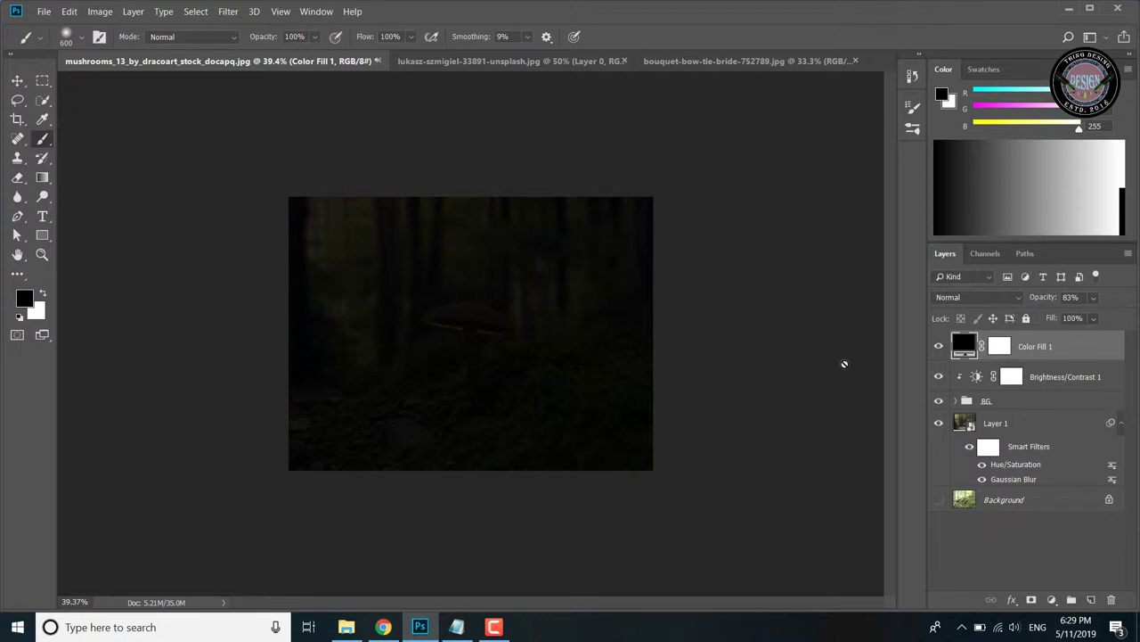
left_click(998, 347)
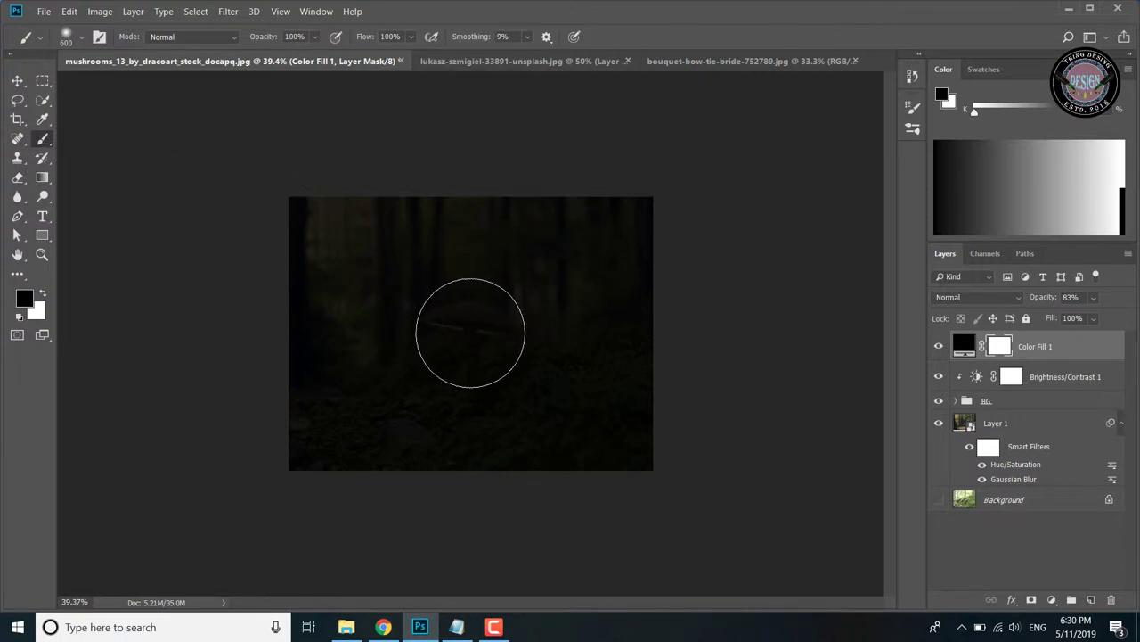
Zoom to 58% and set the brush to size 1000 at 46% opacity
key("bracketright")
key("bracketright")
key("bracketright")
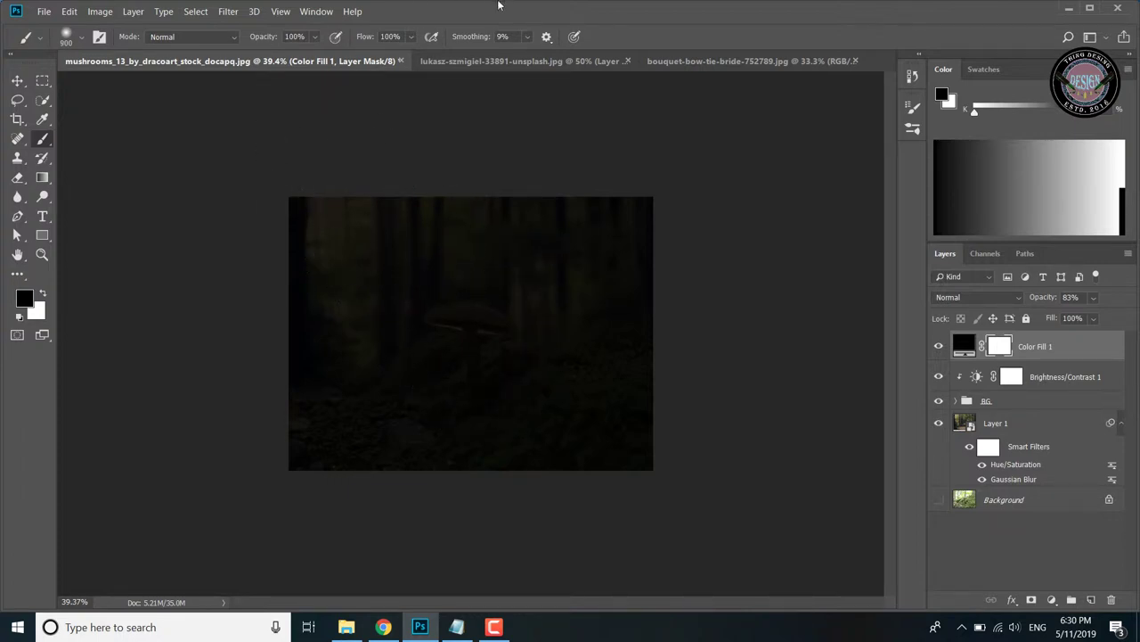
left_click(42, 254)
left_click_drag(381, 370, 400, 370)
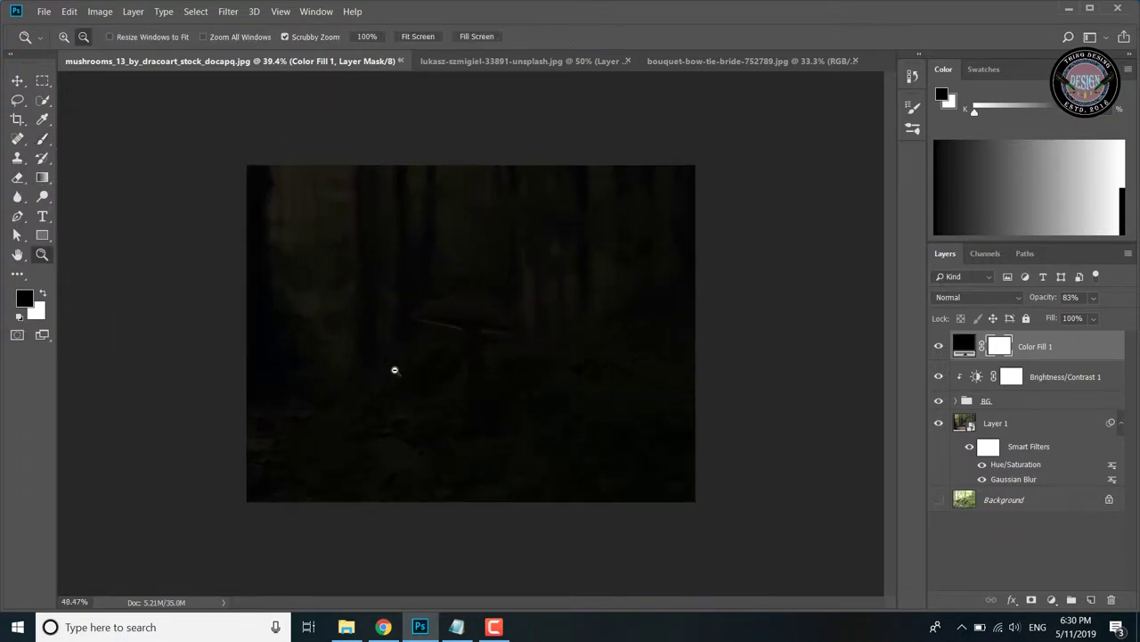
left_click(41, 138)
key("bracketright")
key("4")
key("6")
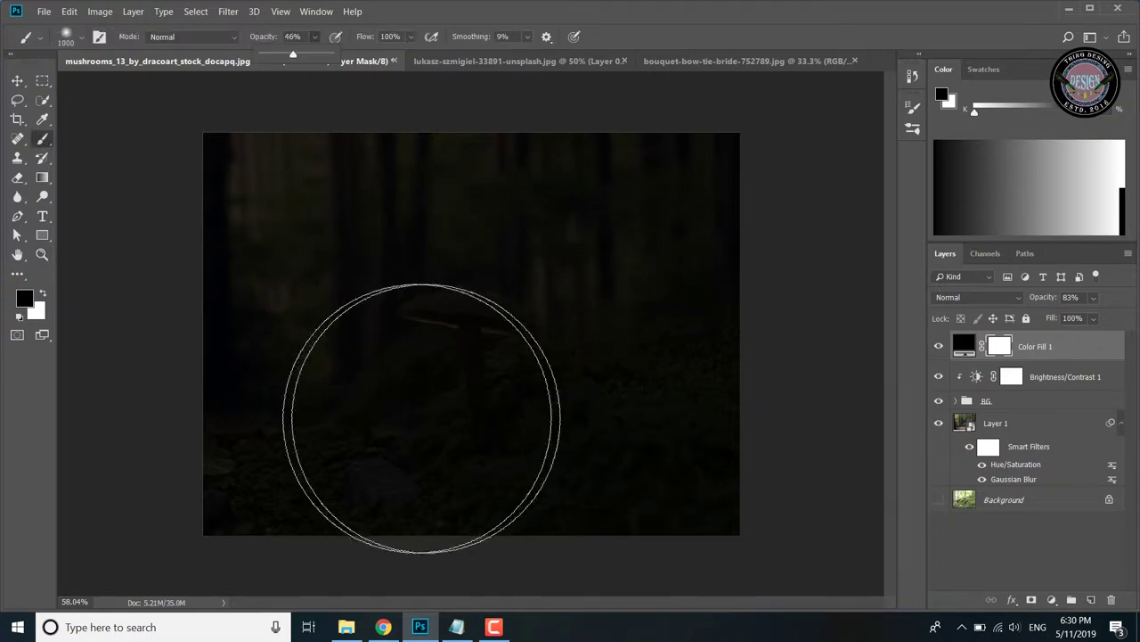
Paint the Color Fill mask to reveal the mushroom, lower-right moss and lower-left rocks
left_click(412, 415)
left_click(539, 405)
left_click(459, 325)
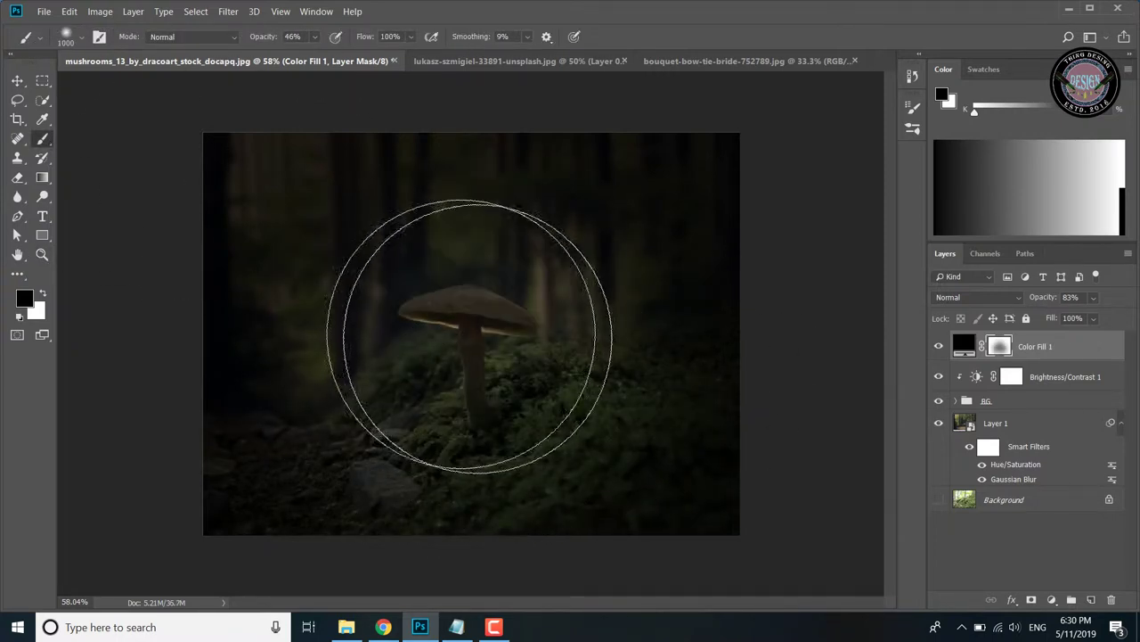
left_click_drag(670, 412, 686, 491)
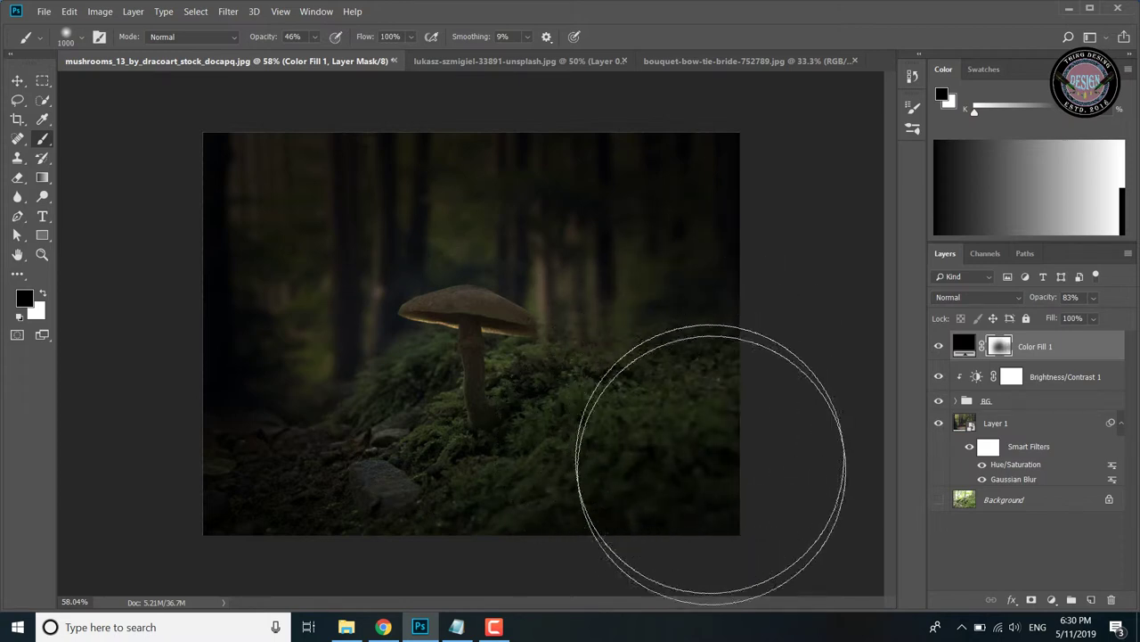
left_click_drag(298, 509, 306, 509)
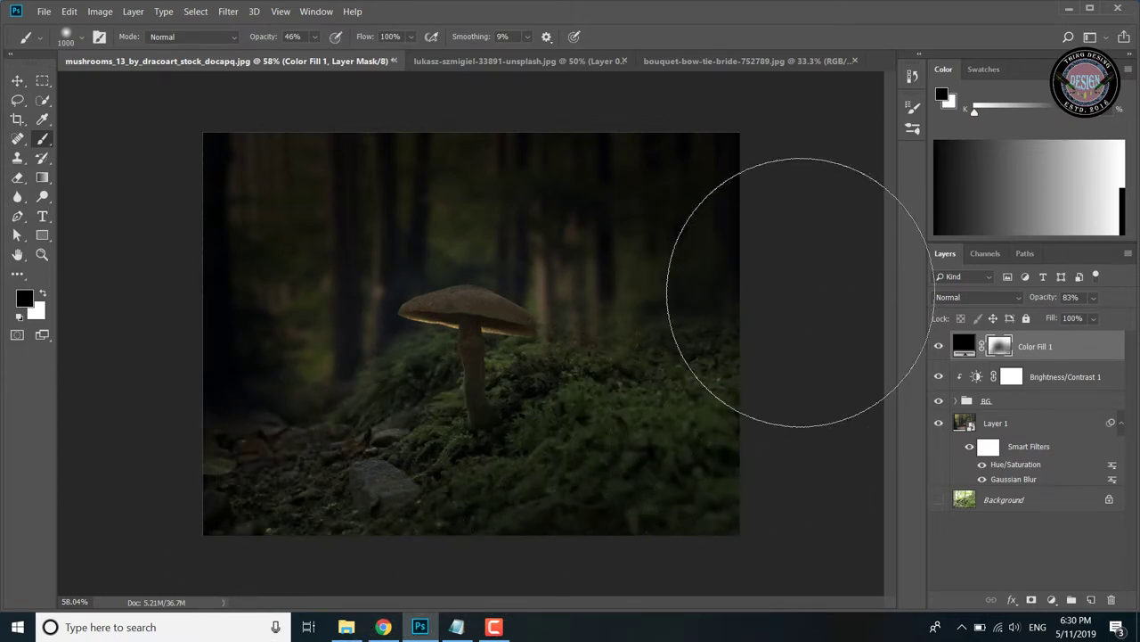
left_click(493, 628)
left_click(766, 526)
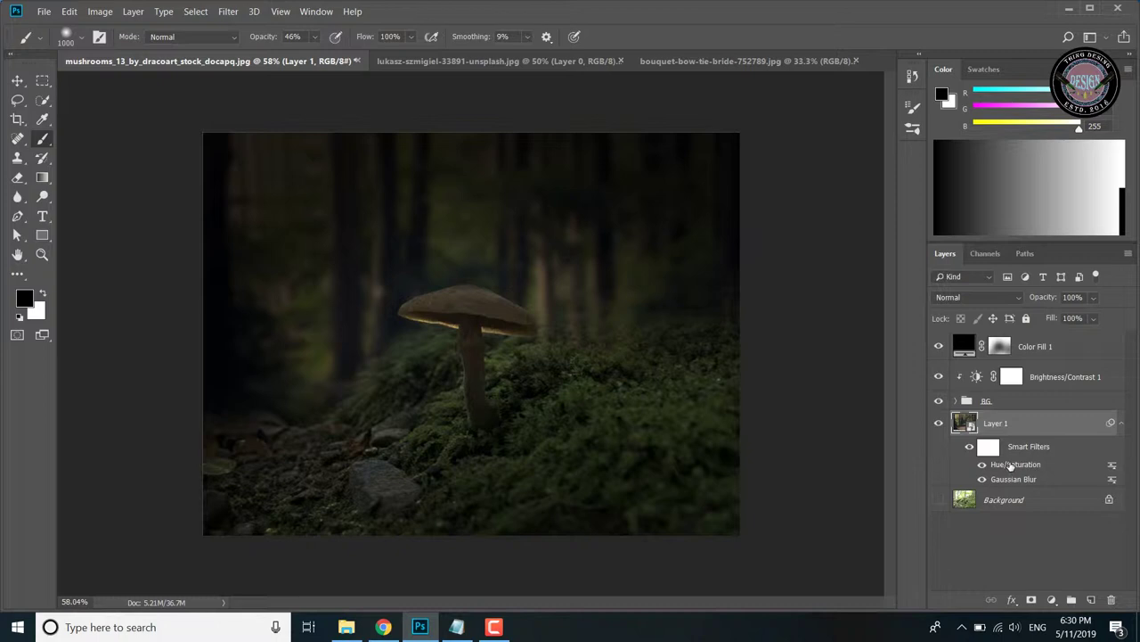
Change Layer 1's Hue/Saturation smart filter Lightness to -21
double_click(1009, 459)
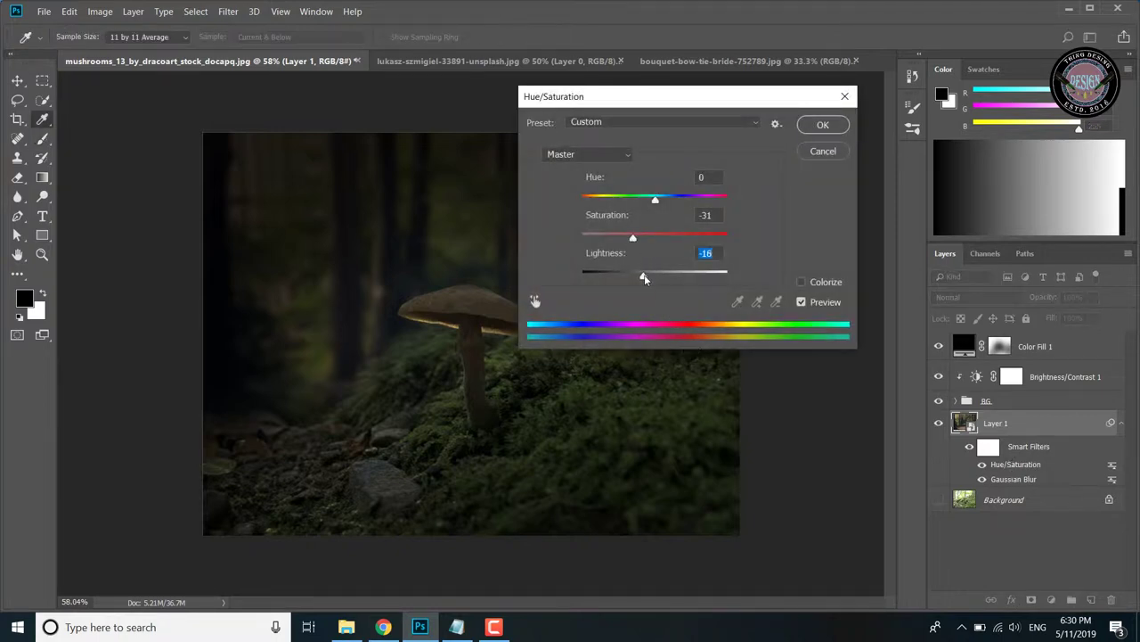
left_click_drag(644, 278, 638, 276)
left_click(823, 124)
key("b")
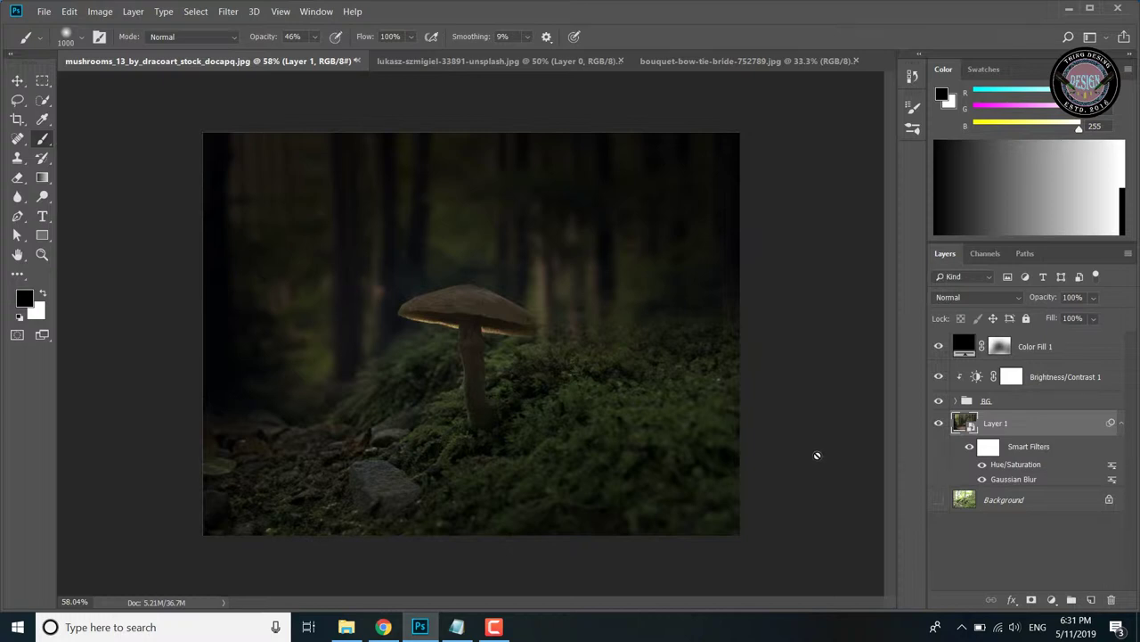
Lower Color Fill 1's opacity to 62%
left_click(1040, 350)
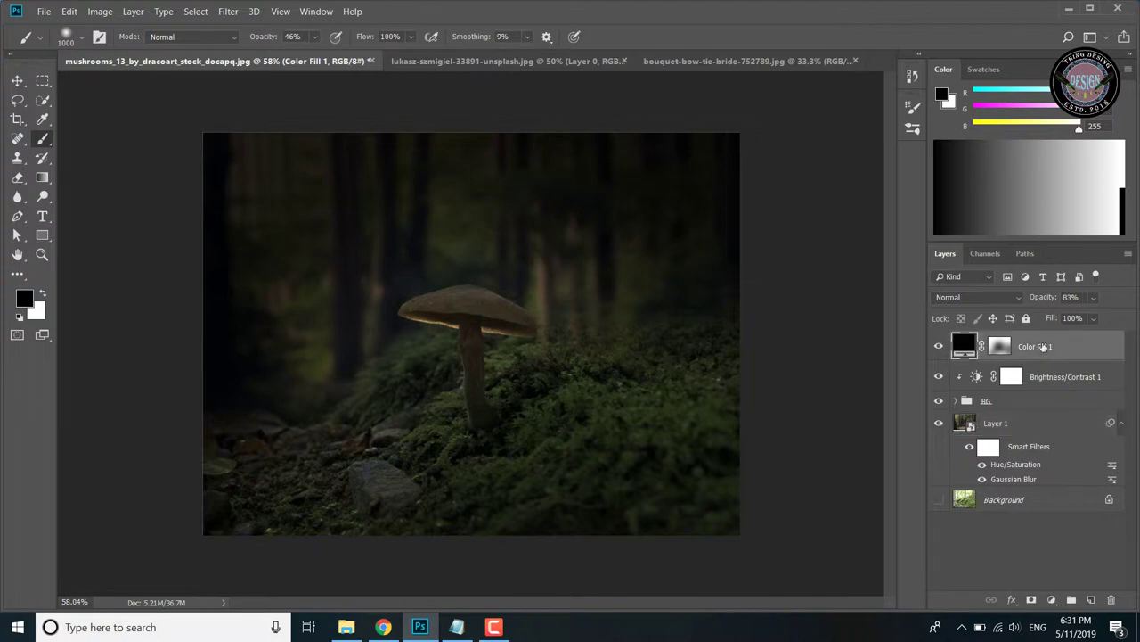
left_click(1094, 296)
left_click_drag(1105, 317, 1101, 317)
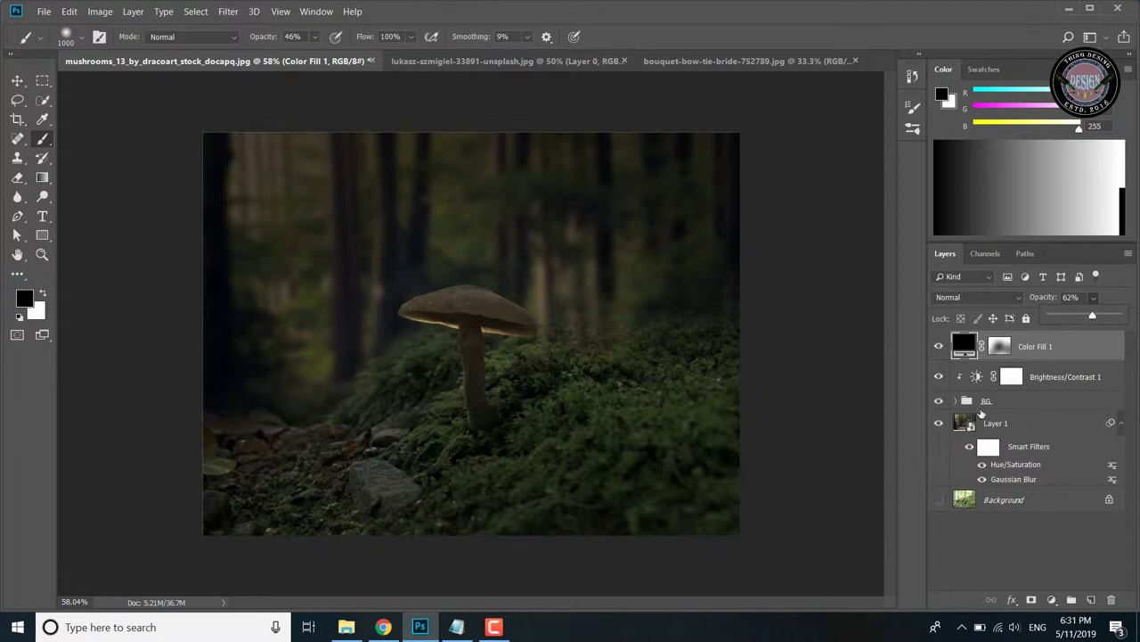
left_click(1039, 381)
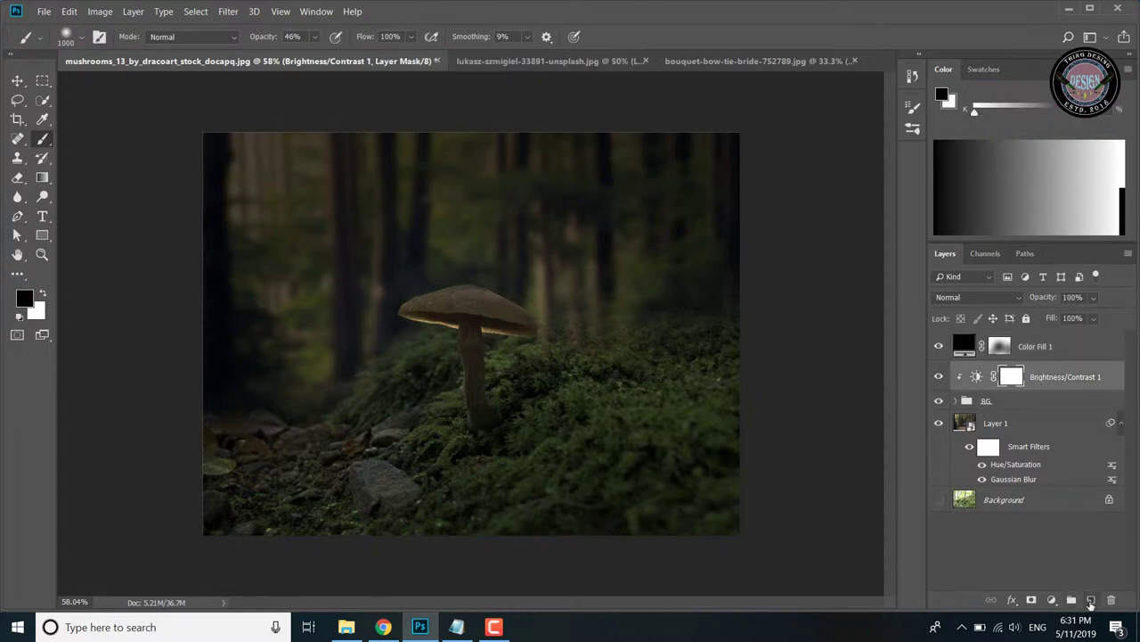
Create Layer 2 and clip it to the Brightness/Contrast adjustment
left_click(1091, 600)
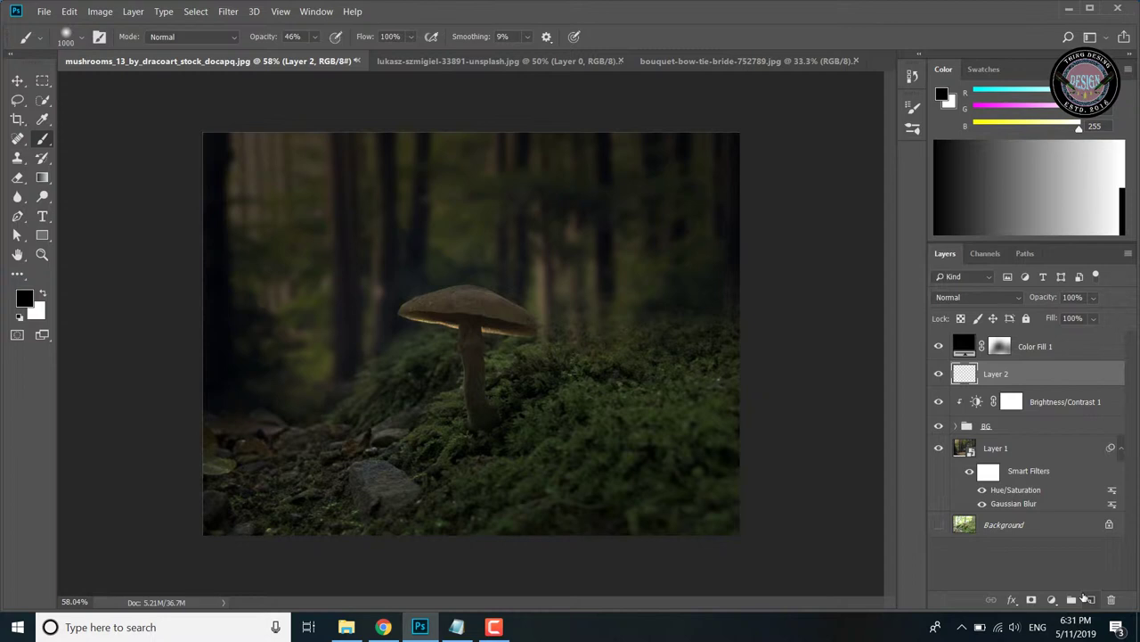
right_click(1006, 374)
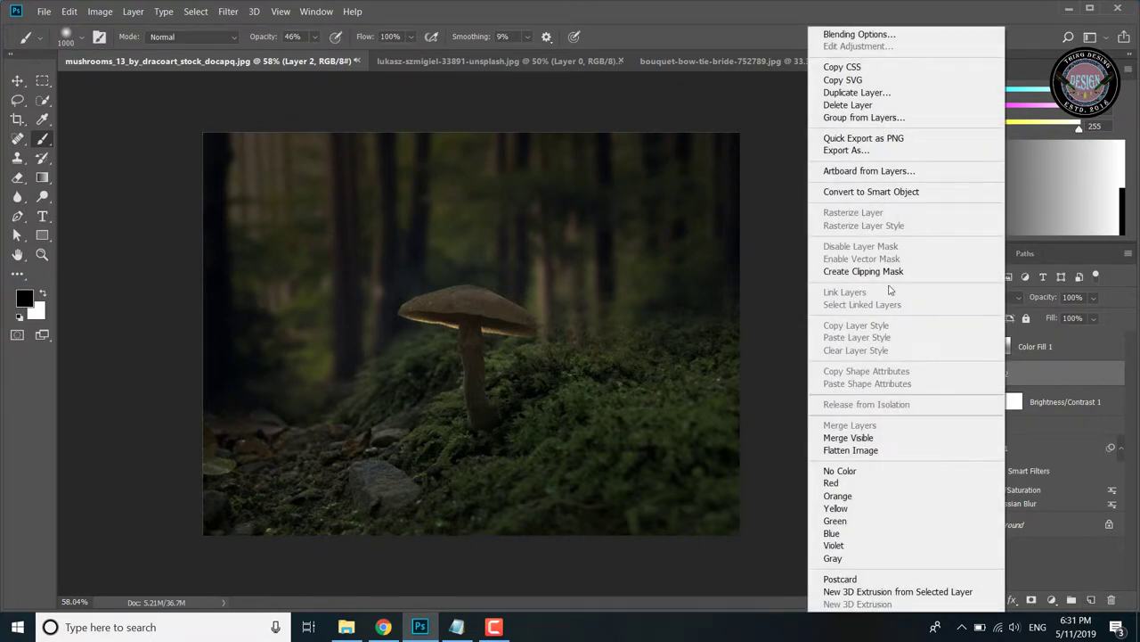
left_click(863, 272)
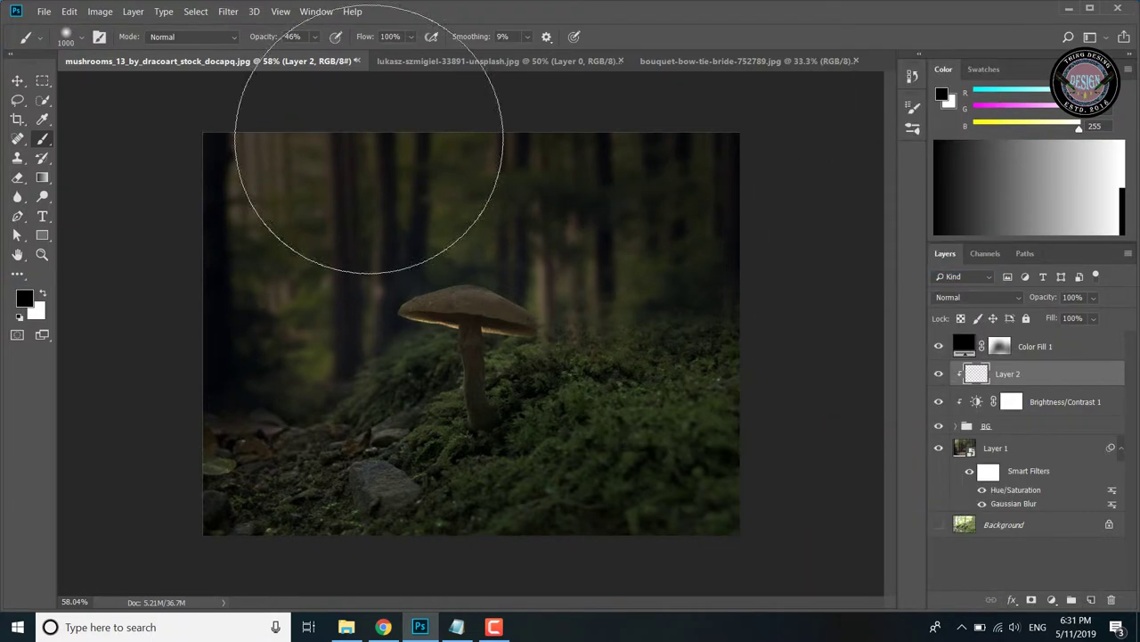
Fill Layer 2 entirely with 50% gray
left_click(43, 13)
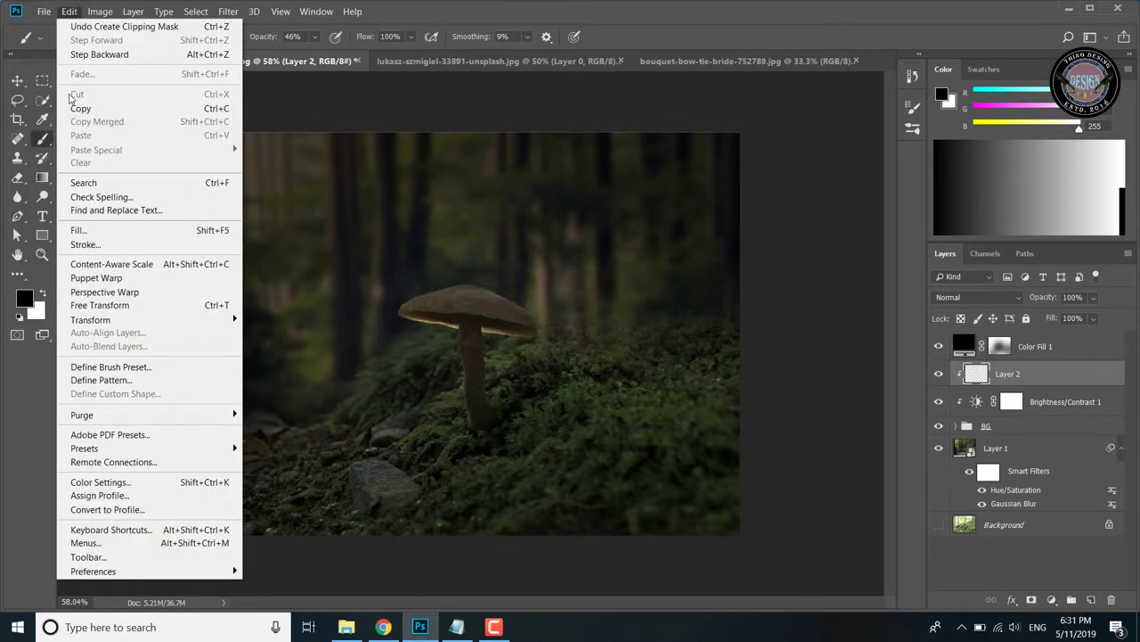
left_click(79, 230)
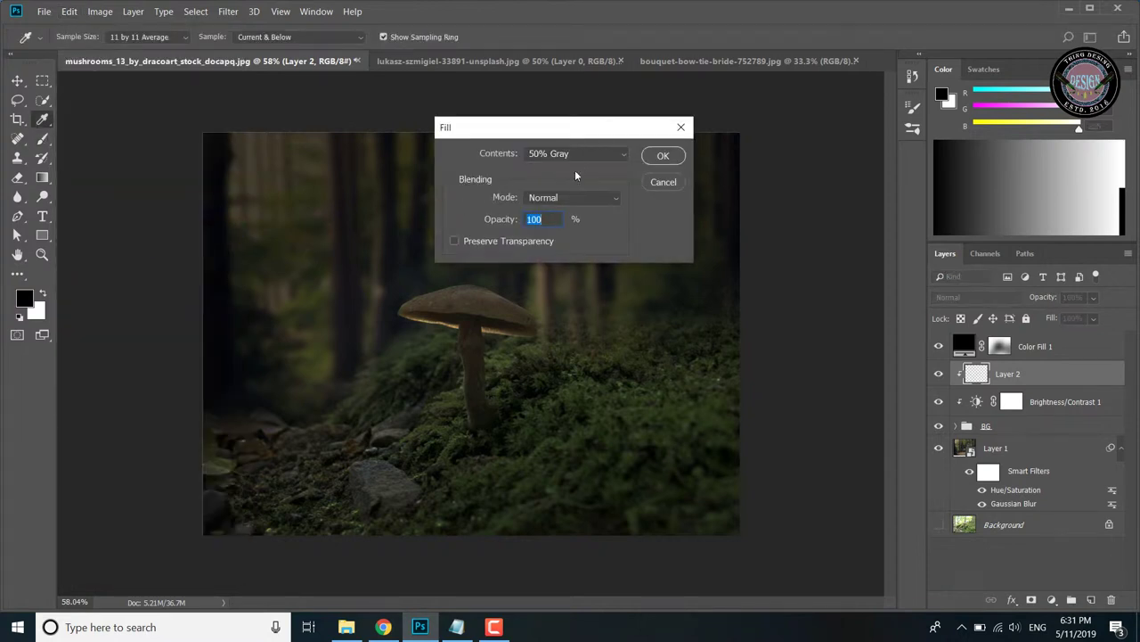
left_click(620, 153)
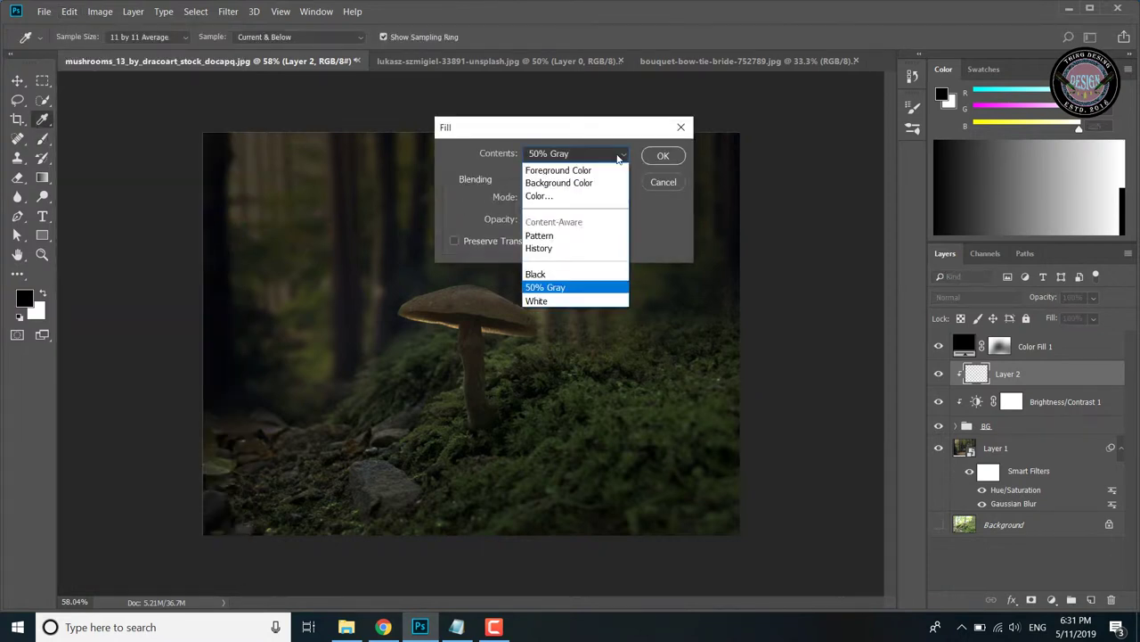
left_click(664, 155)
key("b")
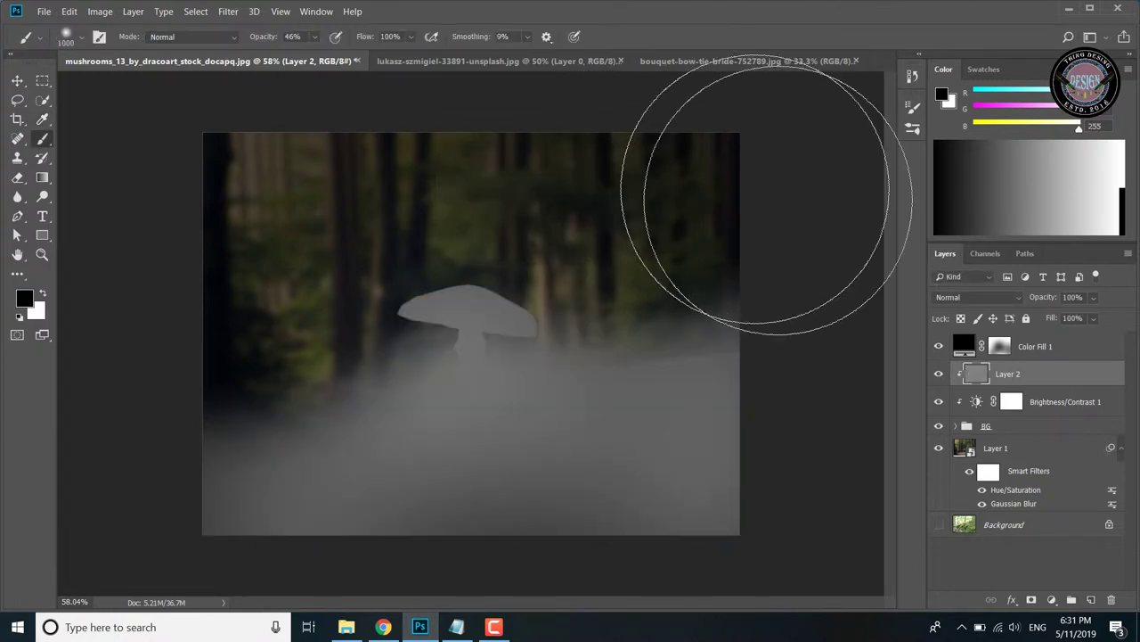
left_click(995, 296)
Set Layer 2 to Overlay, then target Color Fill 1's mask with a smaller brush
left_click(968, 177)
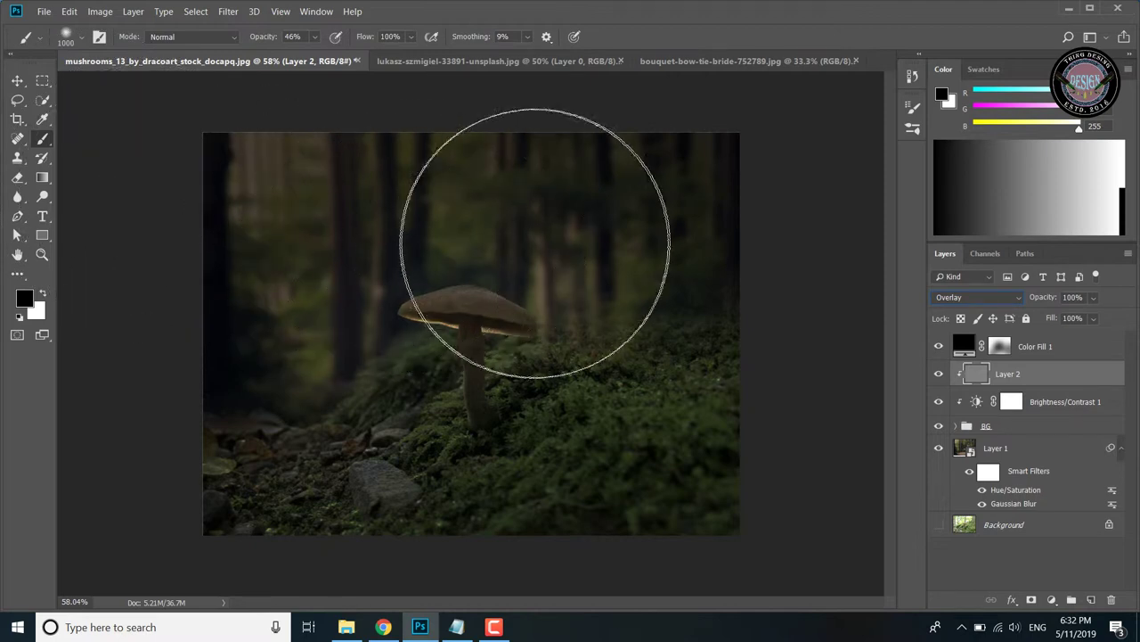
left_click(998, 347)
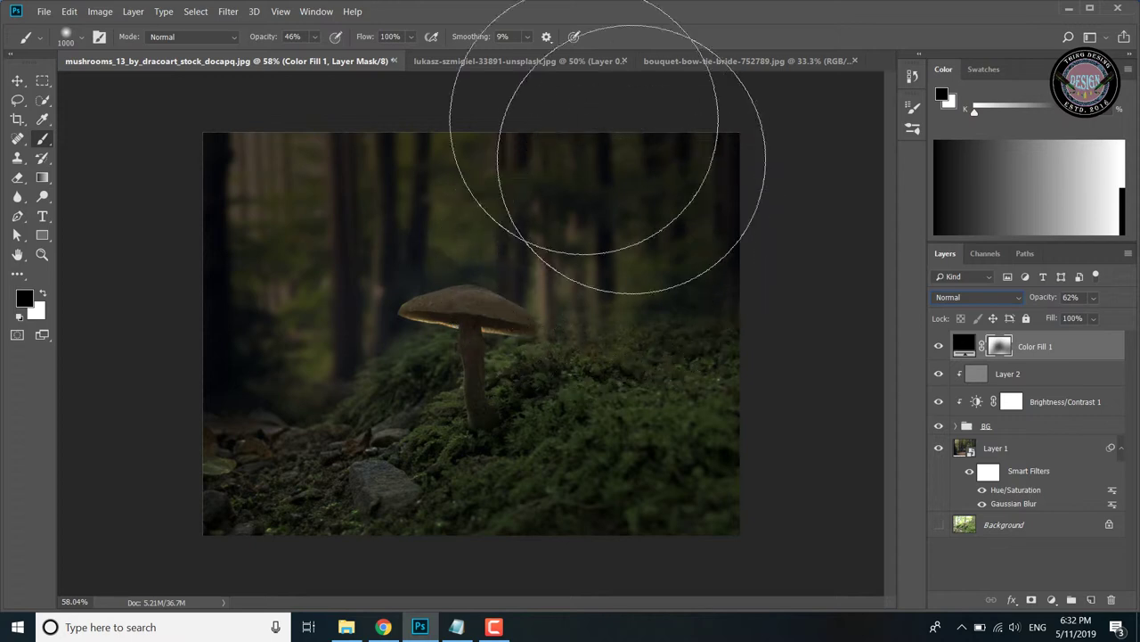
left_click(497, 628)
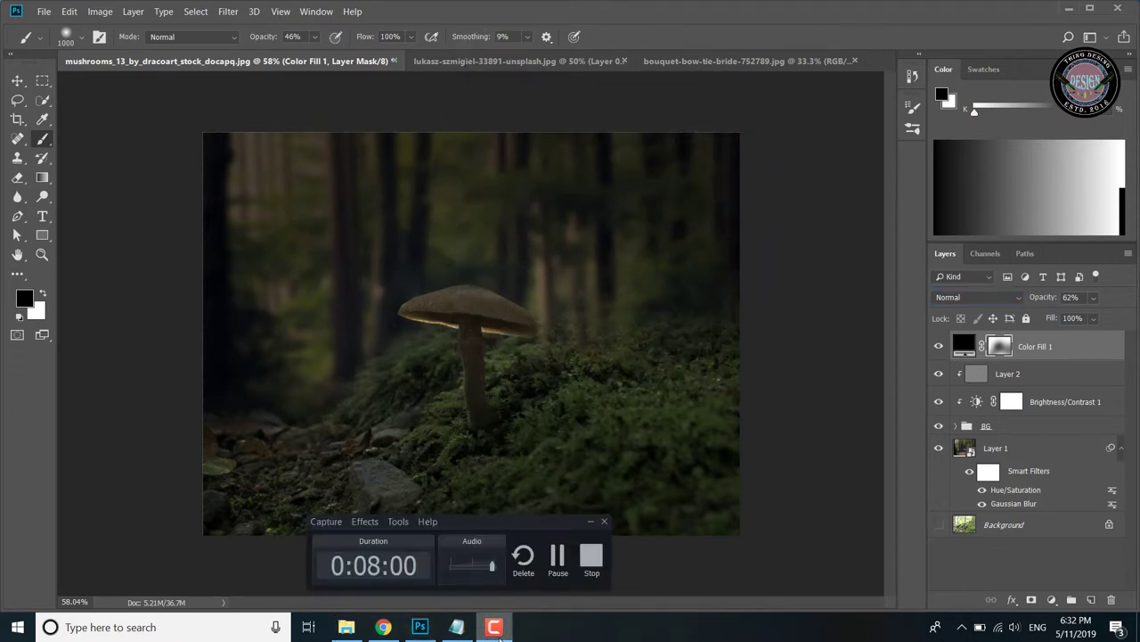
left_click(497, 628)
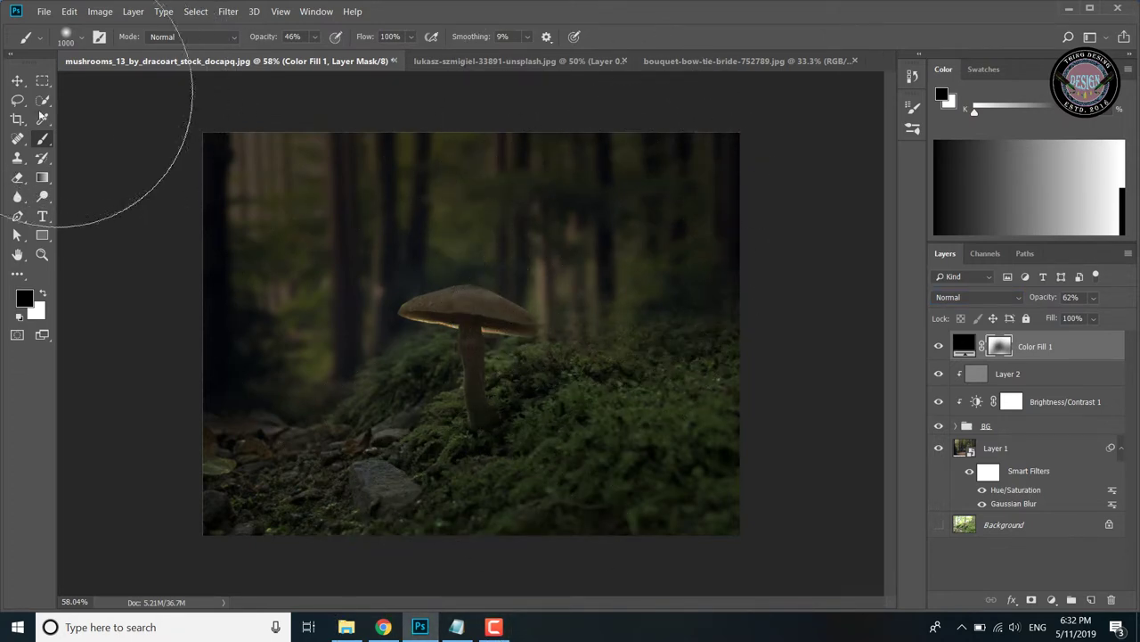
key("bracketleft")
key("bracketleft")
key("bracketleft")
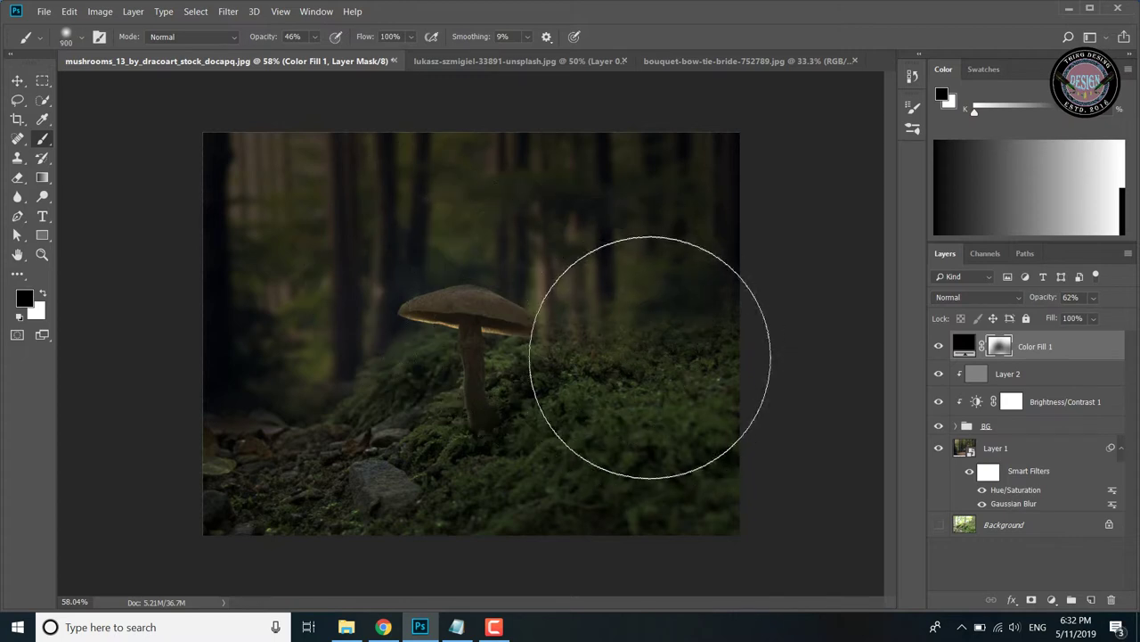
key("bracketleft")
key("bracketleft")
key("bracketleft")
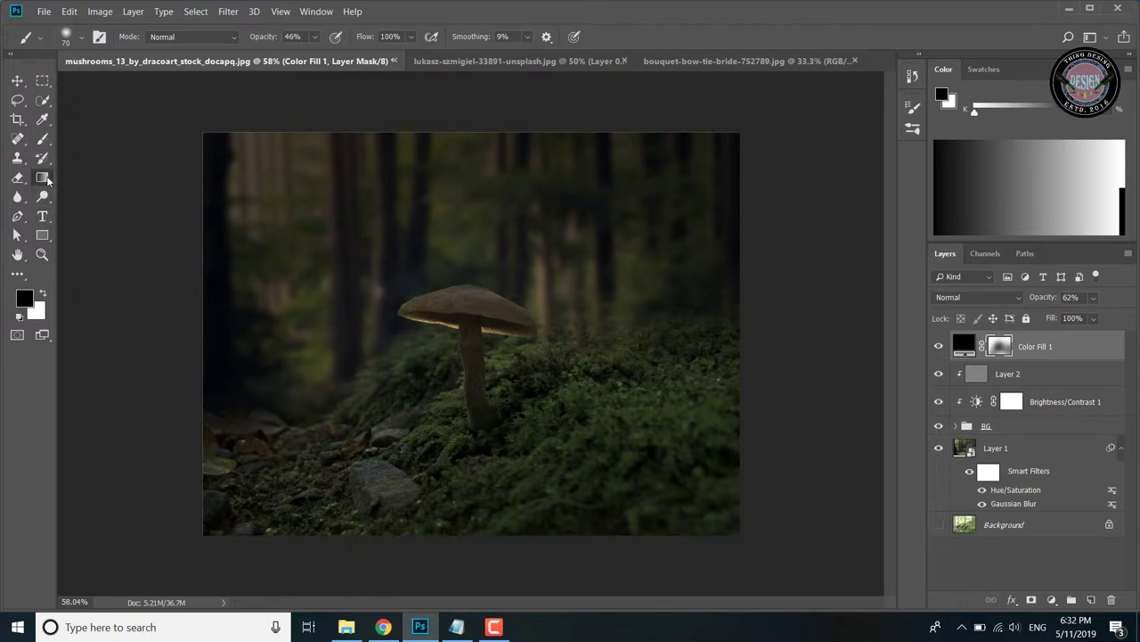
Pick from the Dodge/Burn tool group and target the gray Overlay Layer 2
left_click(42, 178)
left_click(43, 197)
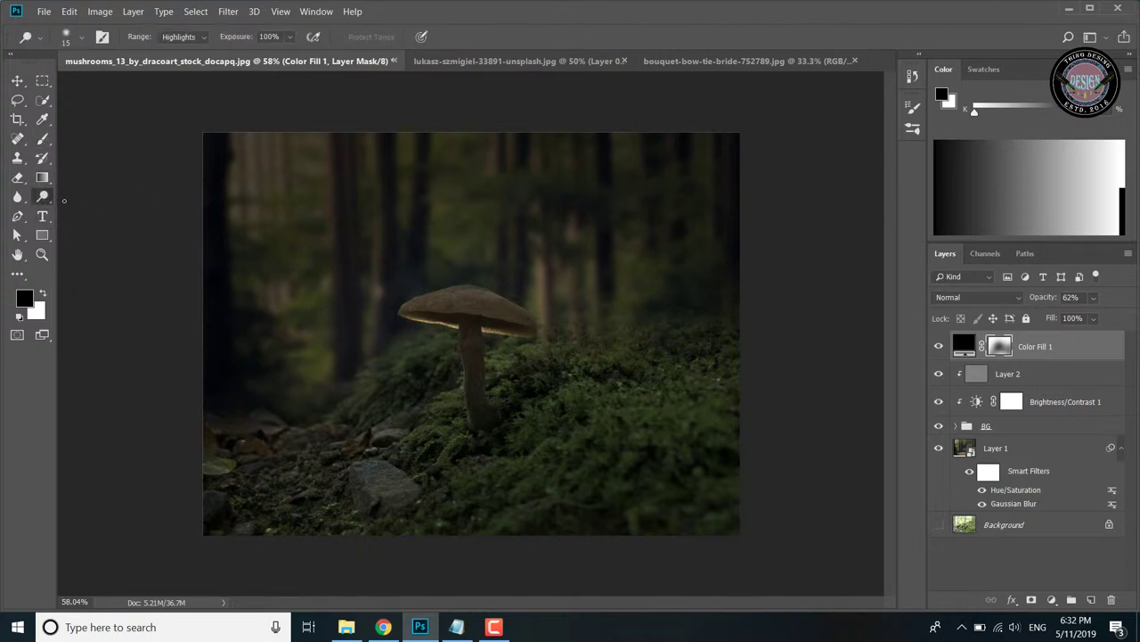
right_click(42, 197)
left_click(98, 211)
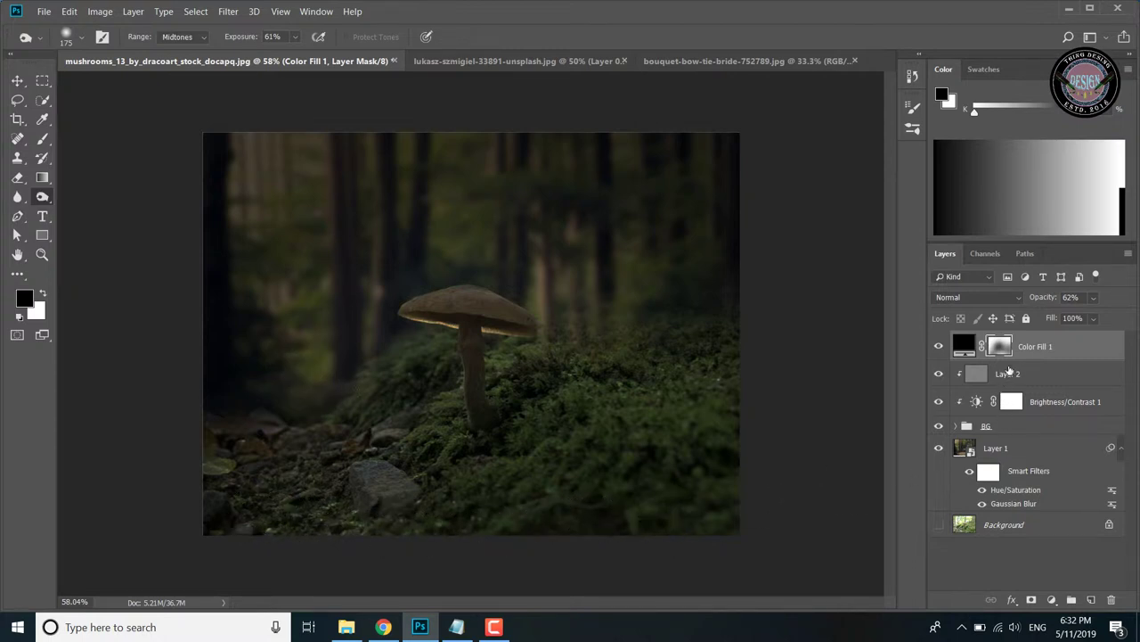
left_click(1005, 373)
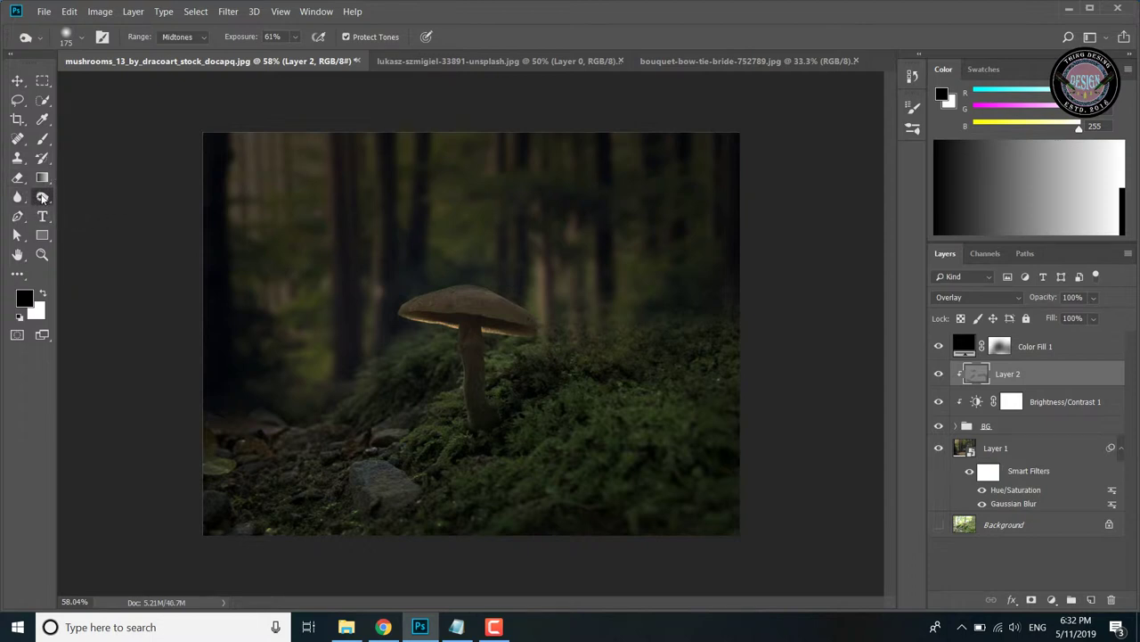
Zoom in on the mushroom and dodge along the top of its cap
right_click(42, 198)
left_click(99, 196)
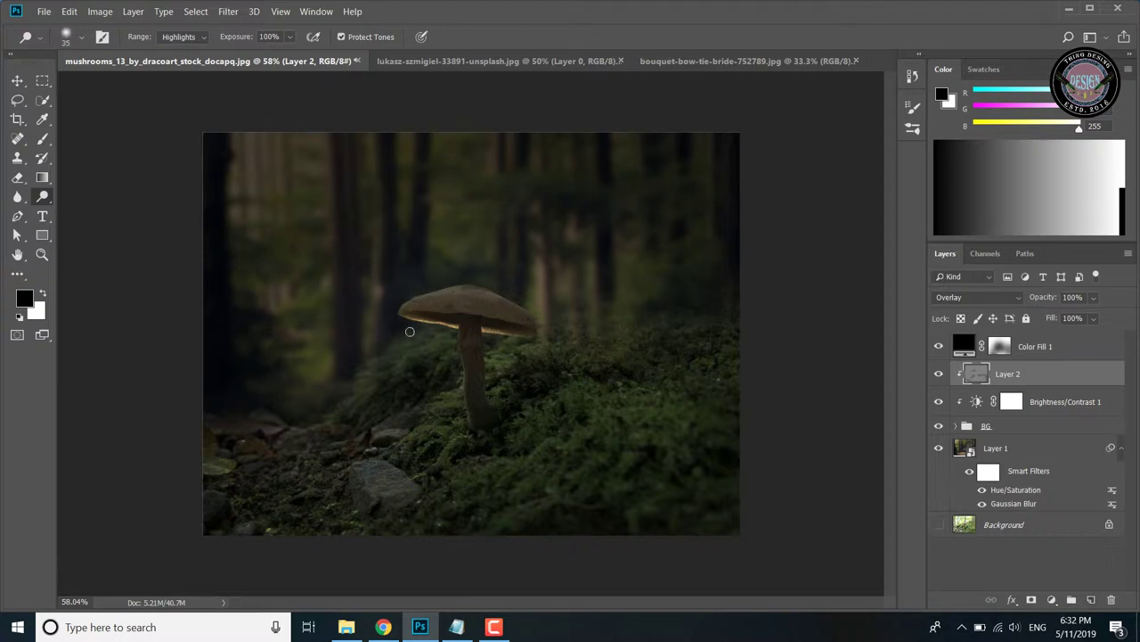
key("z")
left_click_drag(410, 331, 439, 256)
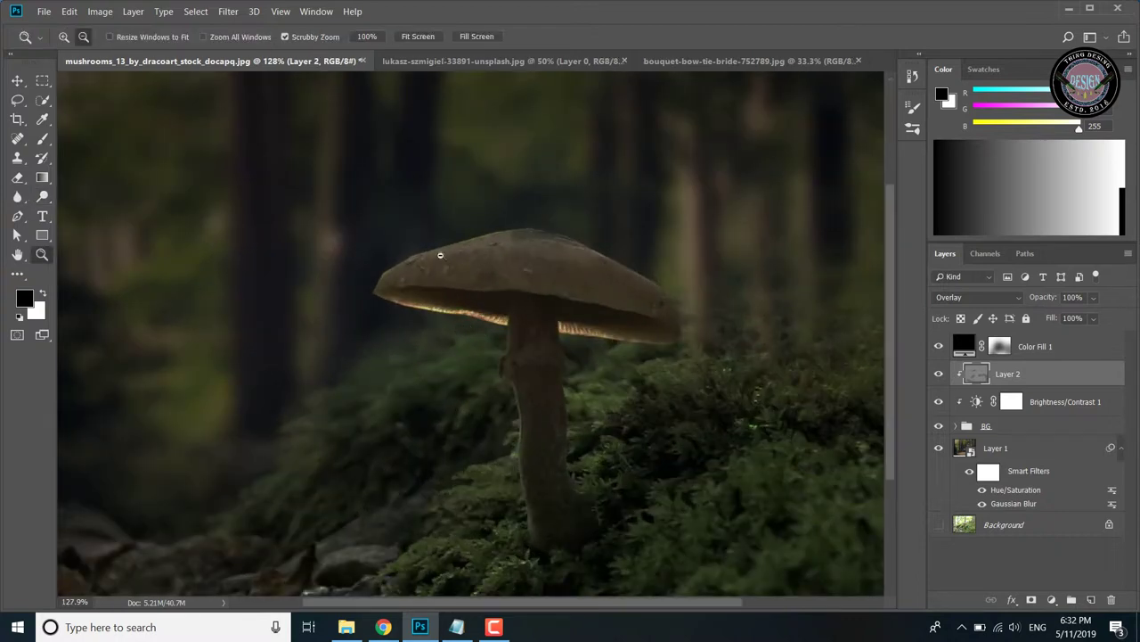
left_click(42, 196)
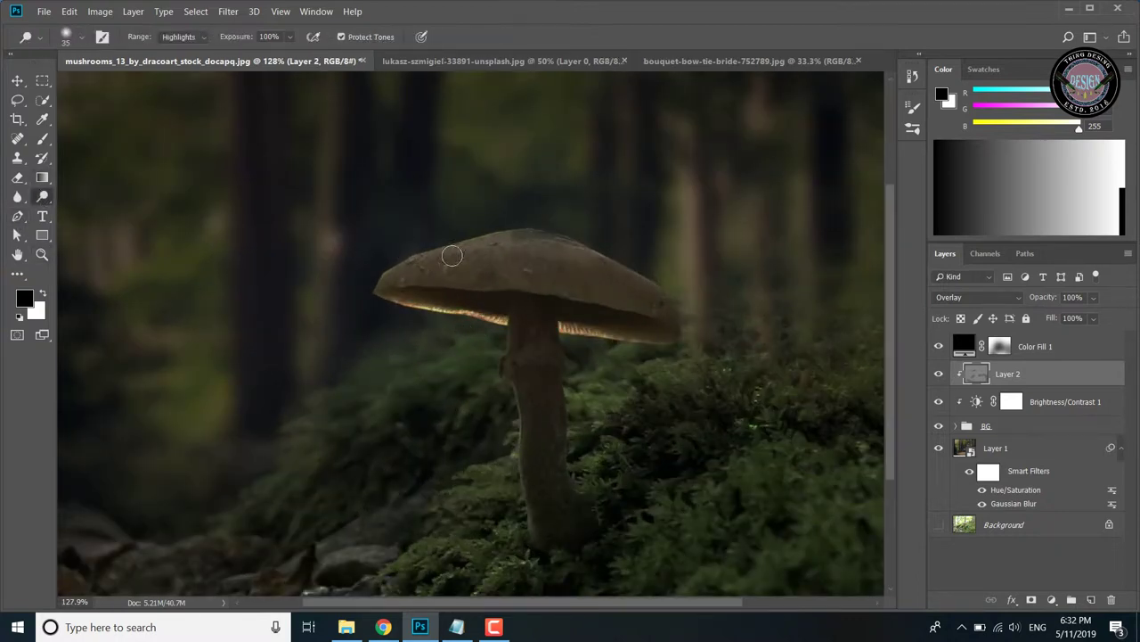
mouse_move(421, 258)
left_mouse_down()
mouse_move(473, 237)
mouse_move(519, 237)
left_mouse_up()
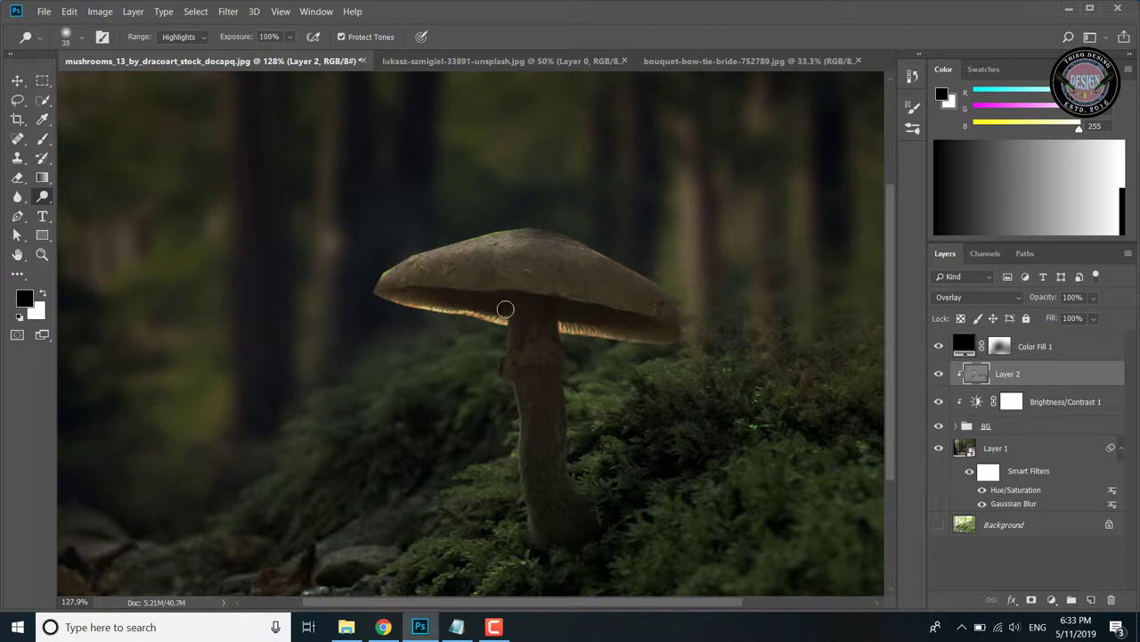
Zoom in on the mushroom cap and set the Dodge tool's range to Highlights
key("z")
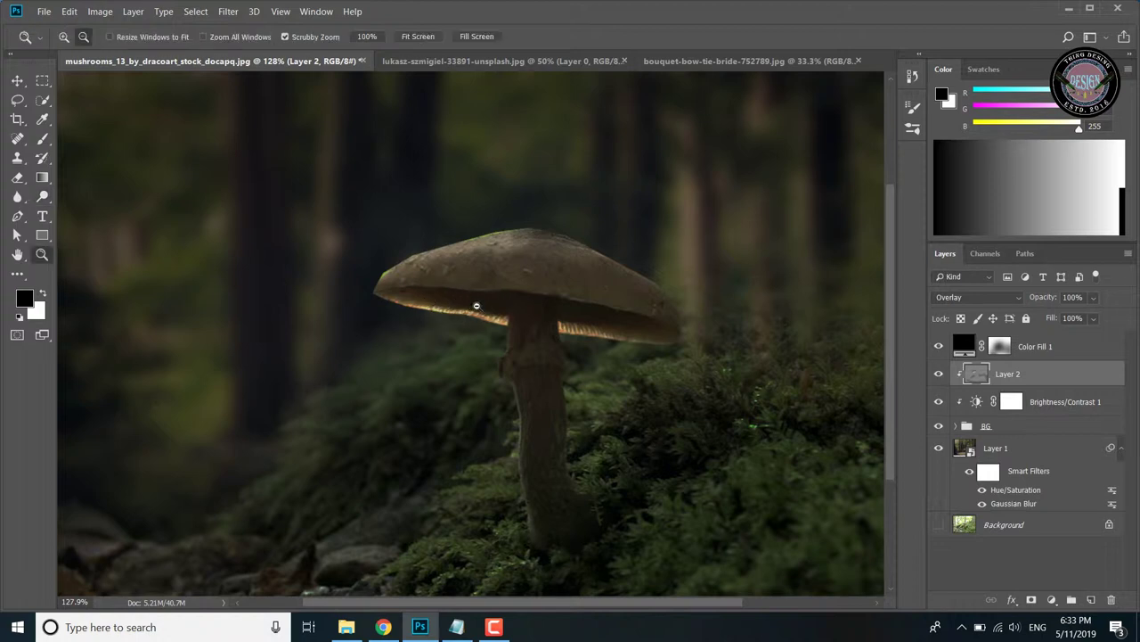
left_click_drag(508, 292, 547, 297)
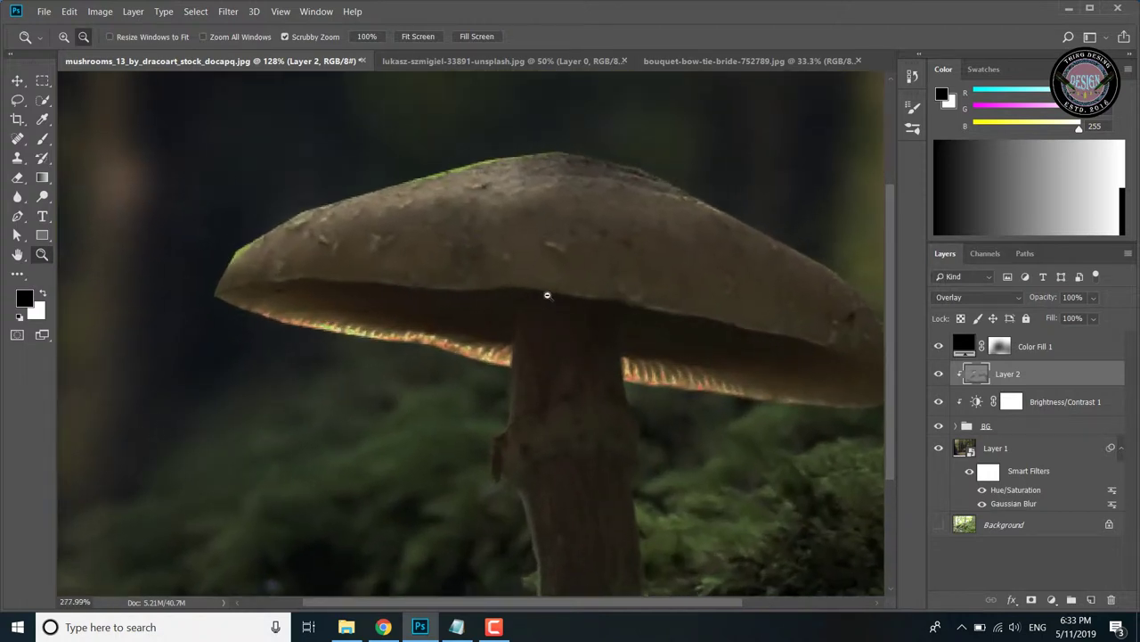
left_click(42, 198)
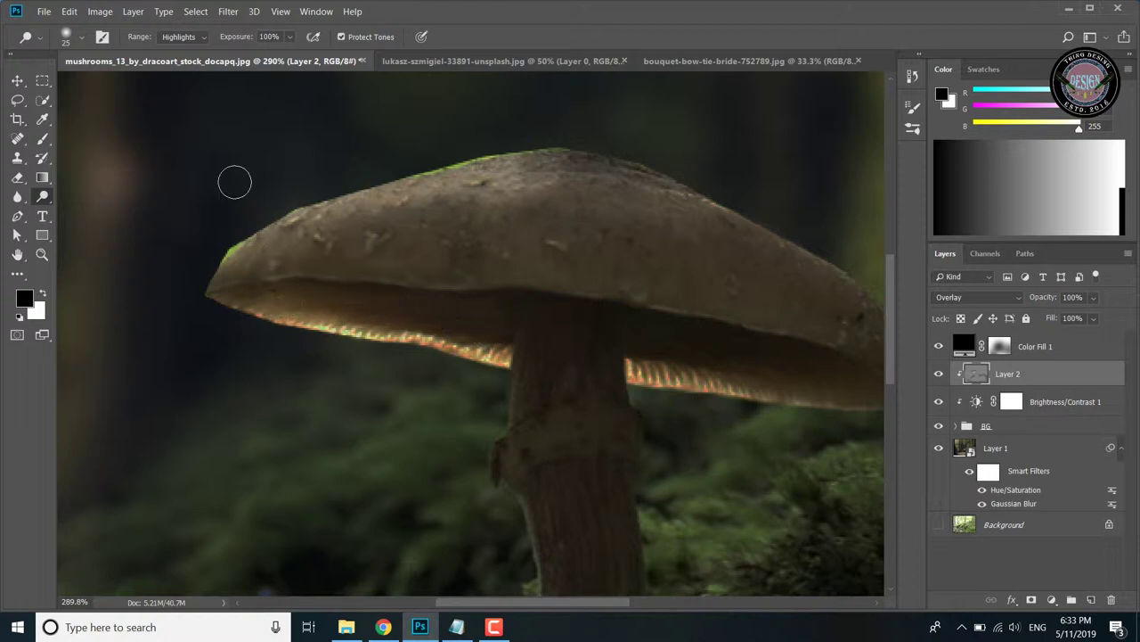
left_click(198, 37)
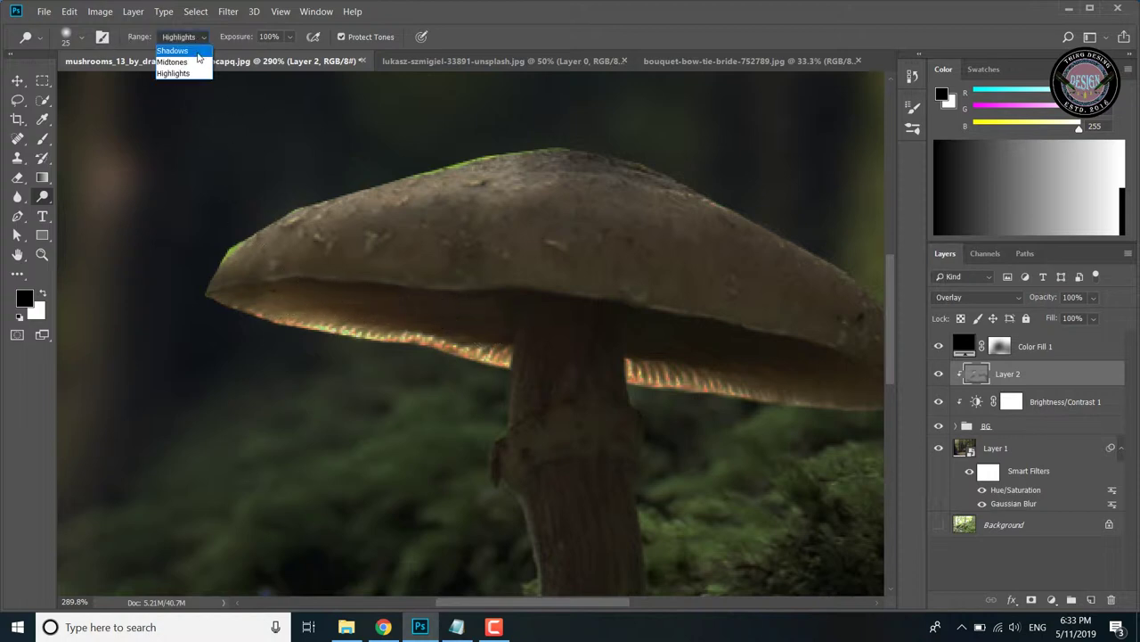
left_click(189, 62)
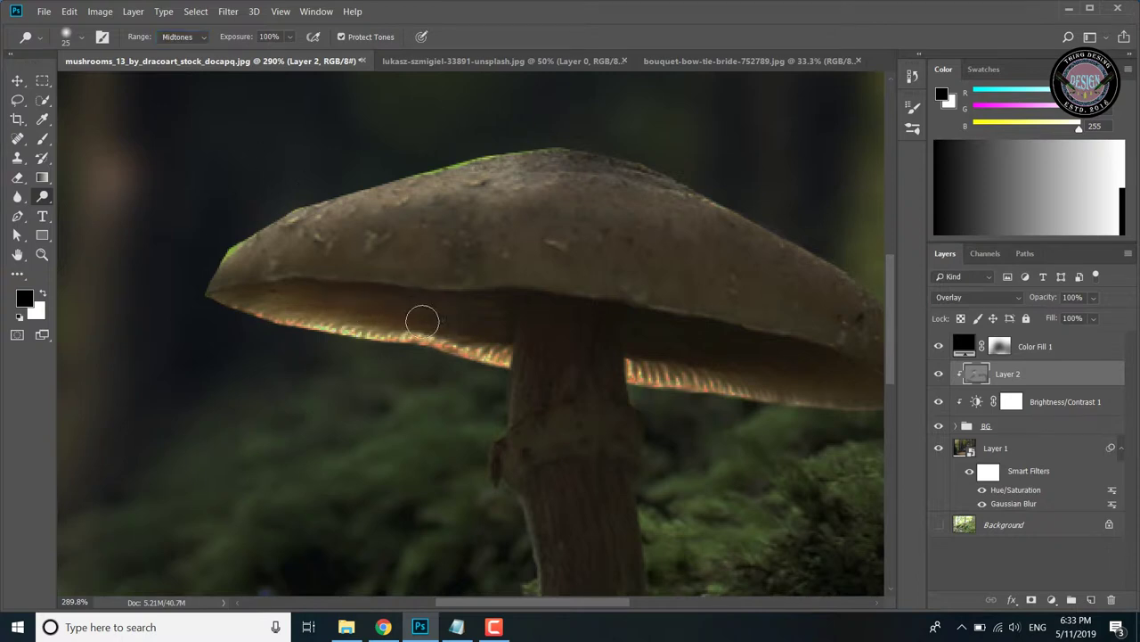
left_click_drag(667, 359, 511, 326)
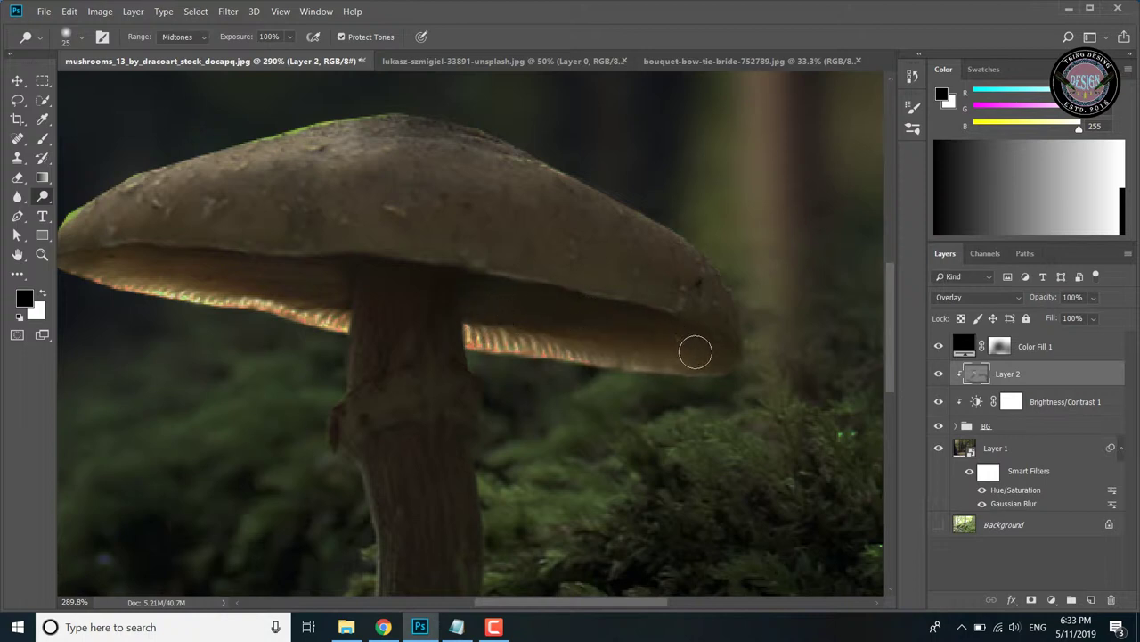
left_click(185, 36)
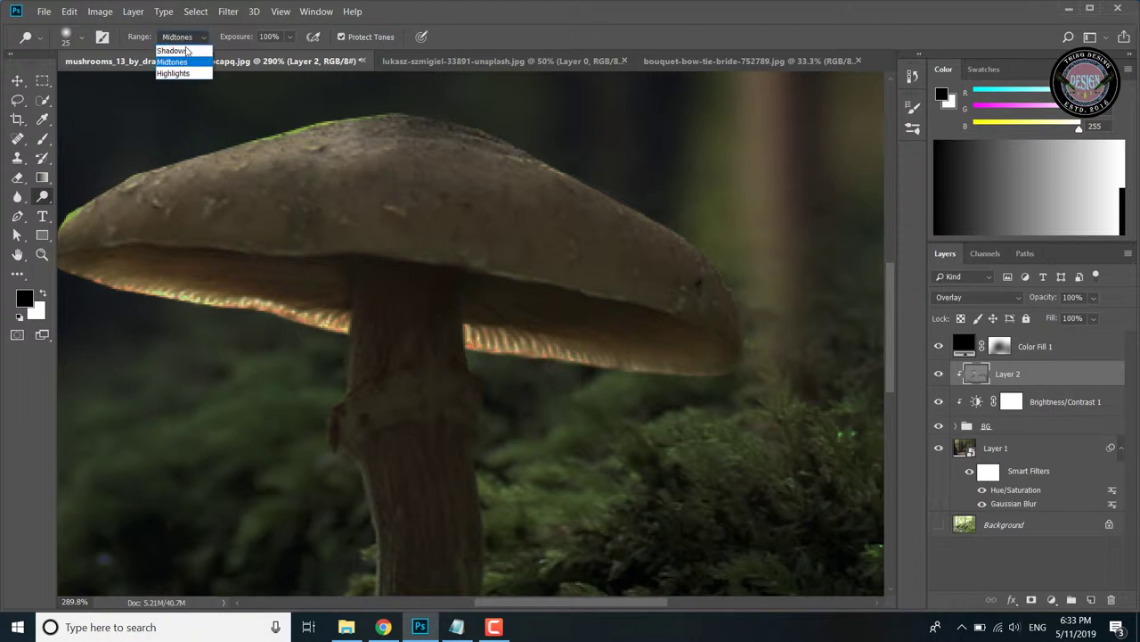
left_click(183, 71)
Dodge the cap underside and its left gill edge with a smaller brush in Highlights
mouse_move(513, 317)
left_mouse_down()
mouse_move(680, 343)
mouse_move(529, 300)
mouse_move(614, 315)
mouse_move(703, 354)
mouse_move(483, 323)
mouse_move(412, 290)
mouse_move(114, 259)
left_mouse_up()
left_click_drag(187, 275, 334, 283)
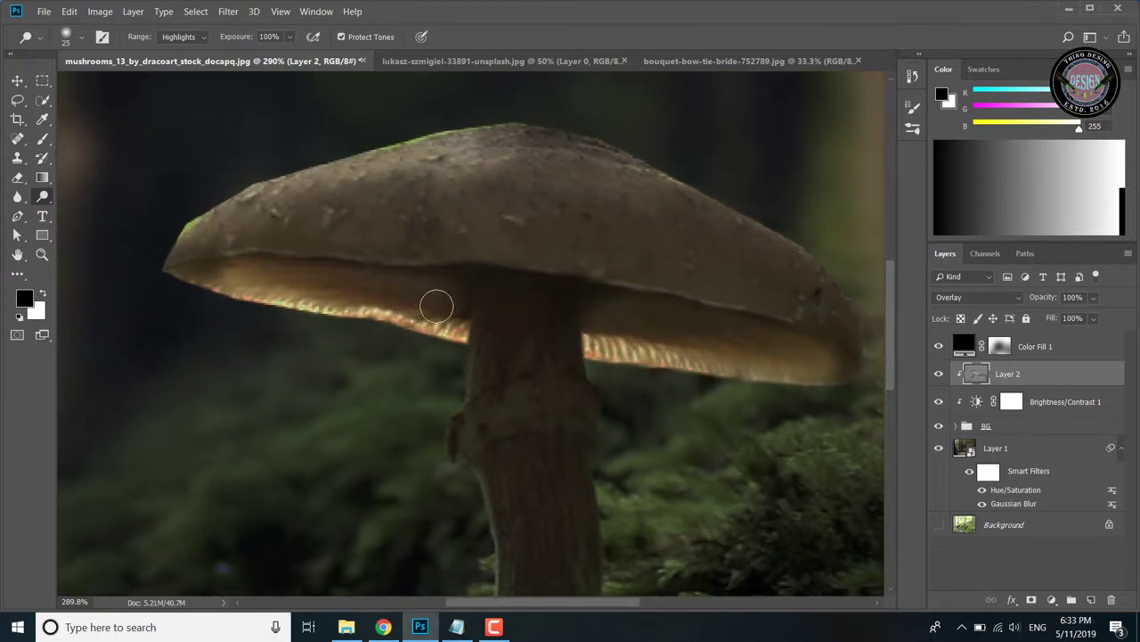
left_click_drag(412, 311, 242, 272)
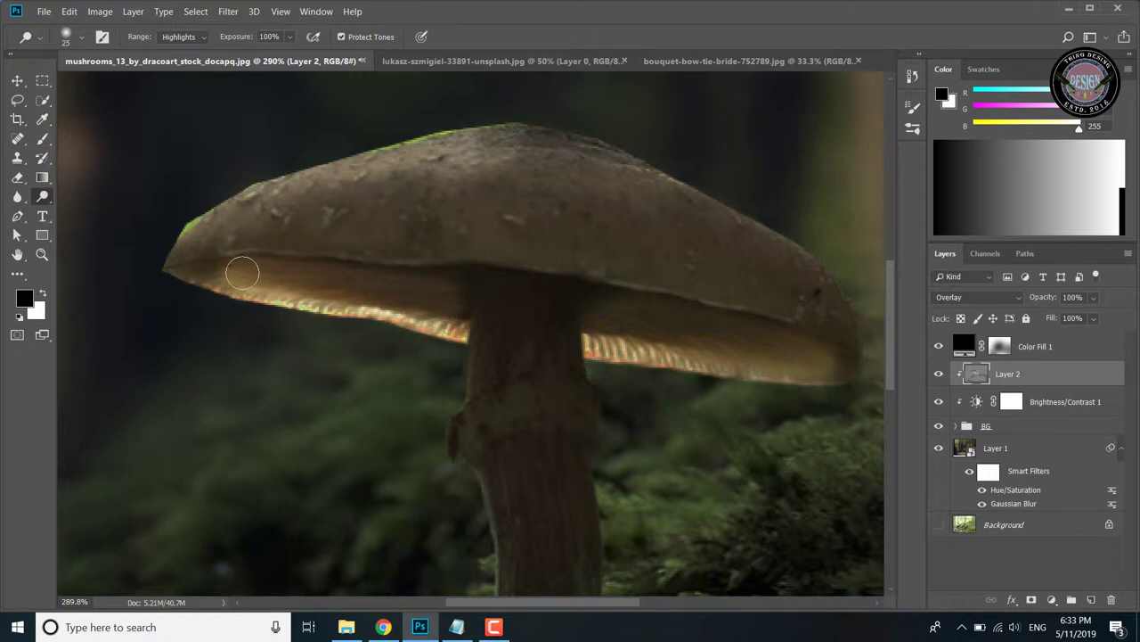
key("bracketleft")
key("bracketleft")
key("bracketleft")
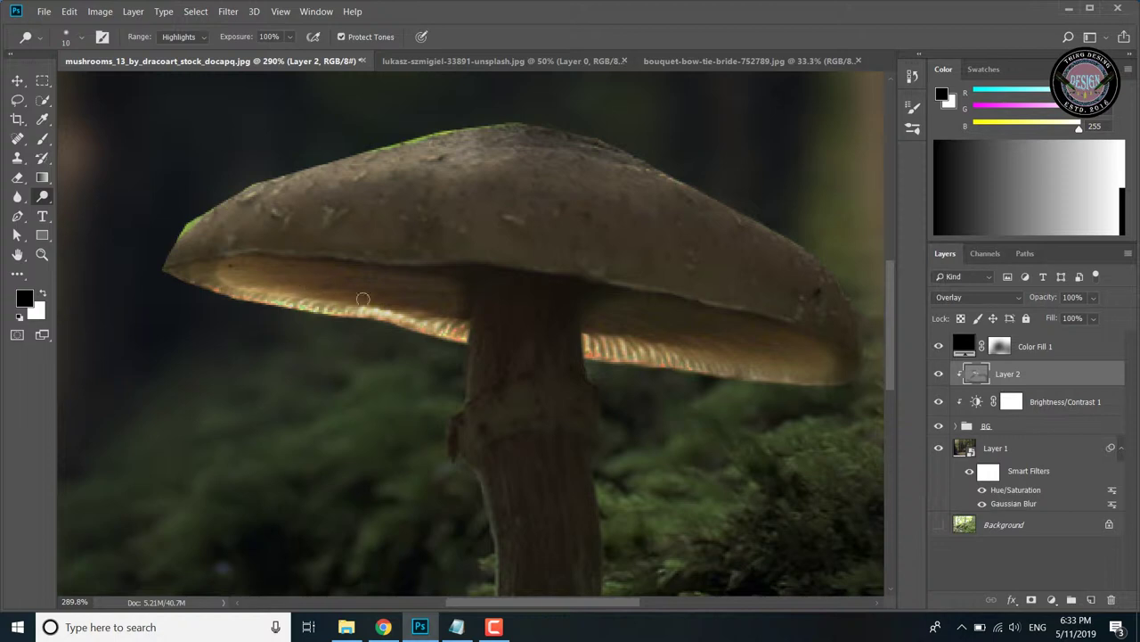
left_click_drag(284, 291, 223, 277)
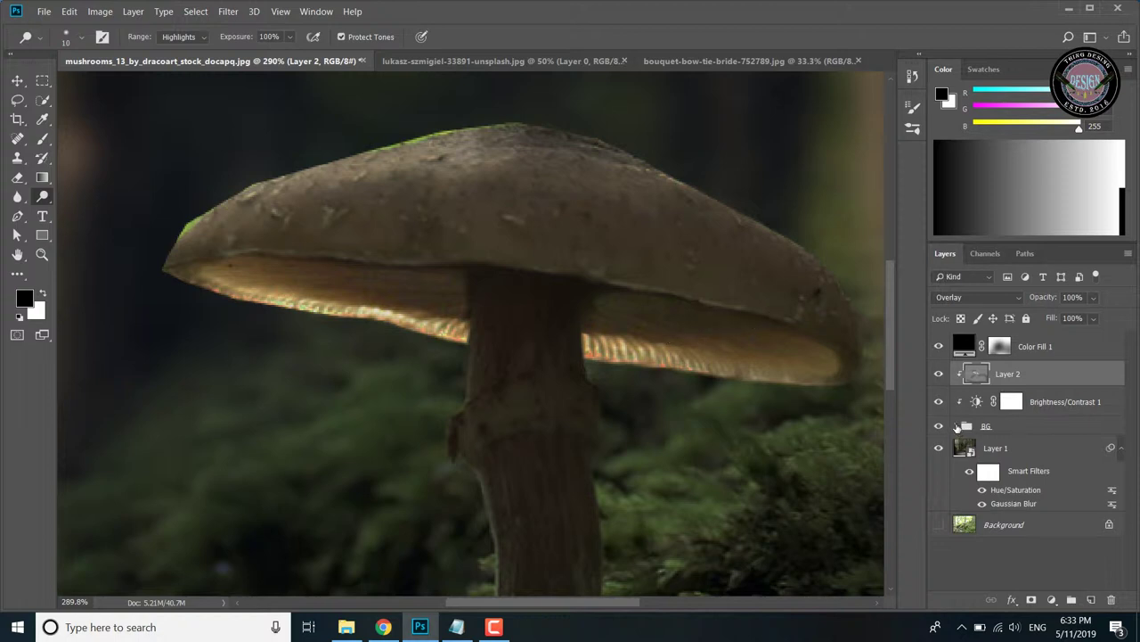
Target Background copy 2 in the BG group and dodge the gill edge to warm orange
left_click(958, 426)
left_click(1060, 449)
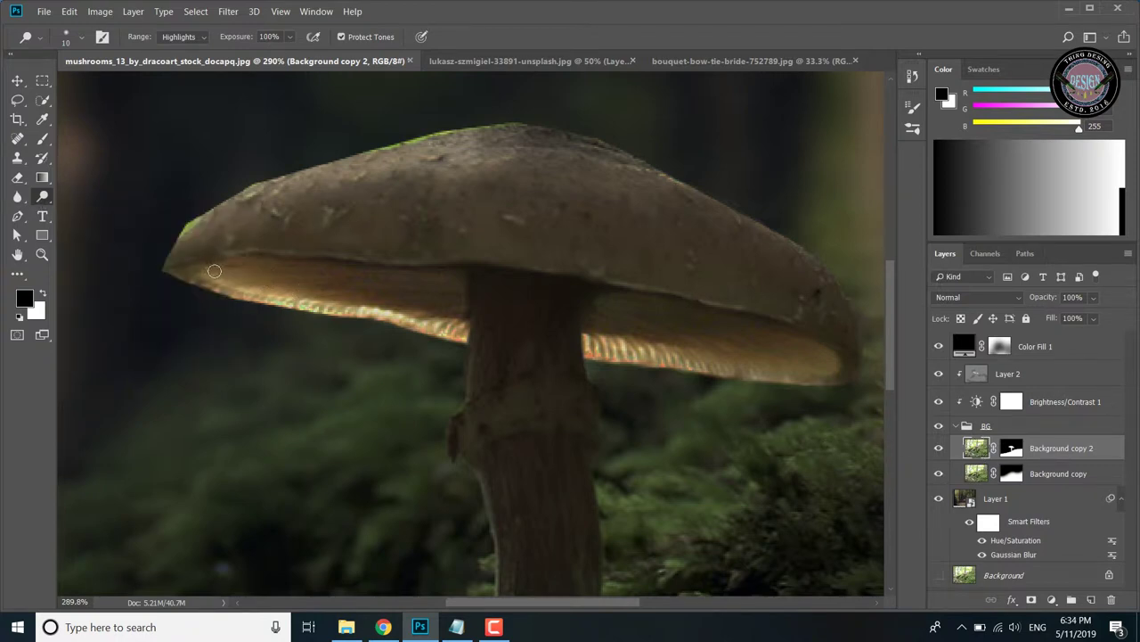
key("bracketright")
key("bracketright")
mouse_move(223, 275)
left_mouse_down()
mouse_move(422, 300)
mouse_move(308, 279)
left_mouse_up()
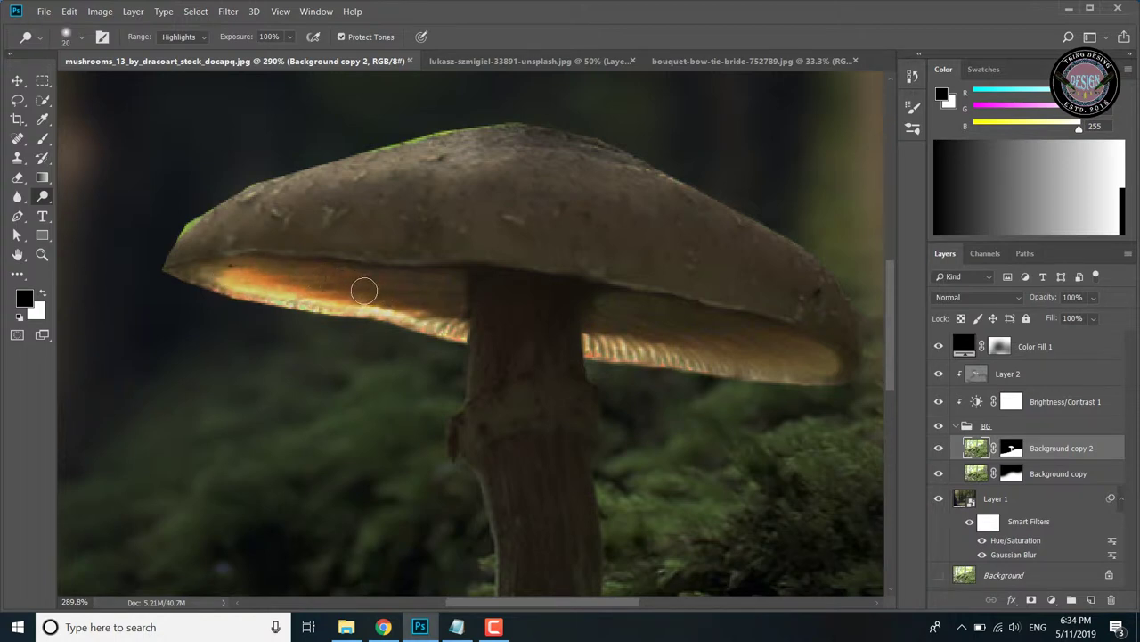
Dodge in Midtones the gills under the cap and those right of the stem
left_click(204, 38)
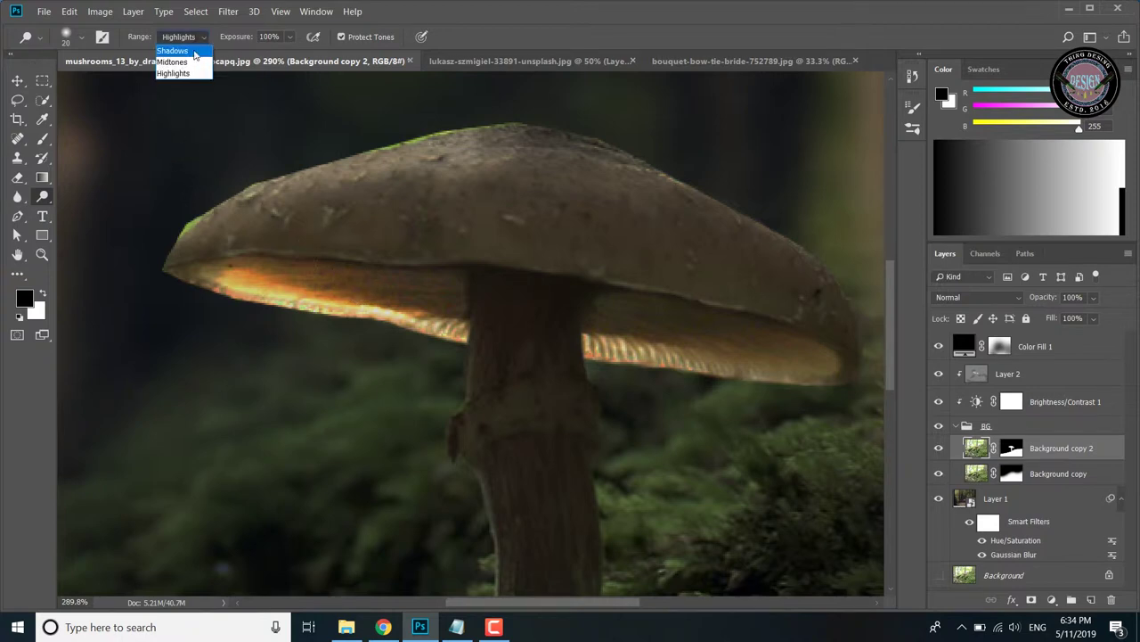
left_click(178, 55)
mouse_move(303, 273)
left_mouse_down()
mouse_move(360, 294)
mouse_move(401, 285)
mouse_move(446, 313)
mouse_move(422, 311)
left_mouse_up()
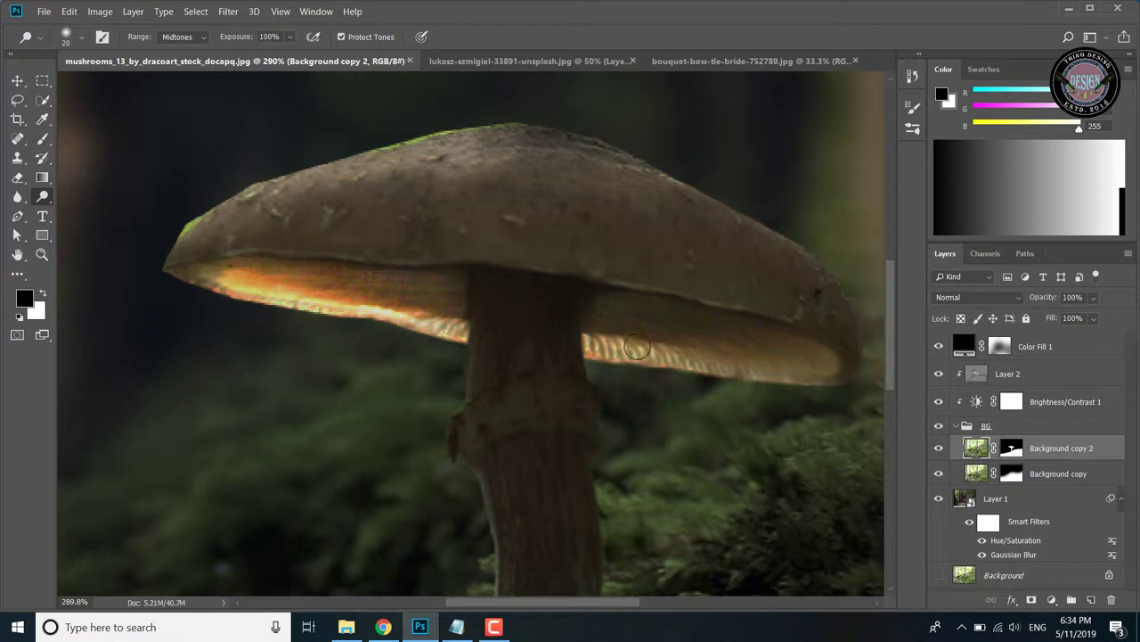
mouse_move(639, 349)
left_mouse_down()
mouse_move(757, 361)
mouse_move(618, 323)
mouse_move(732, 337)
mouse_move(799, 366)
mouse_move(782, 347)
left_mouse_up()
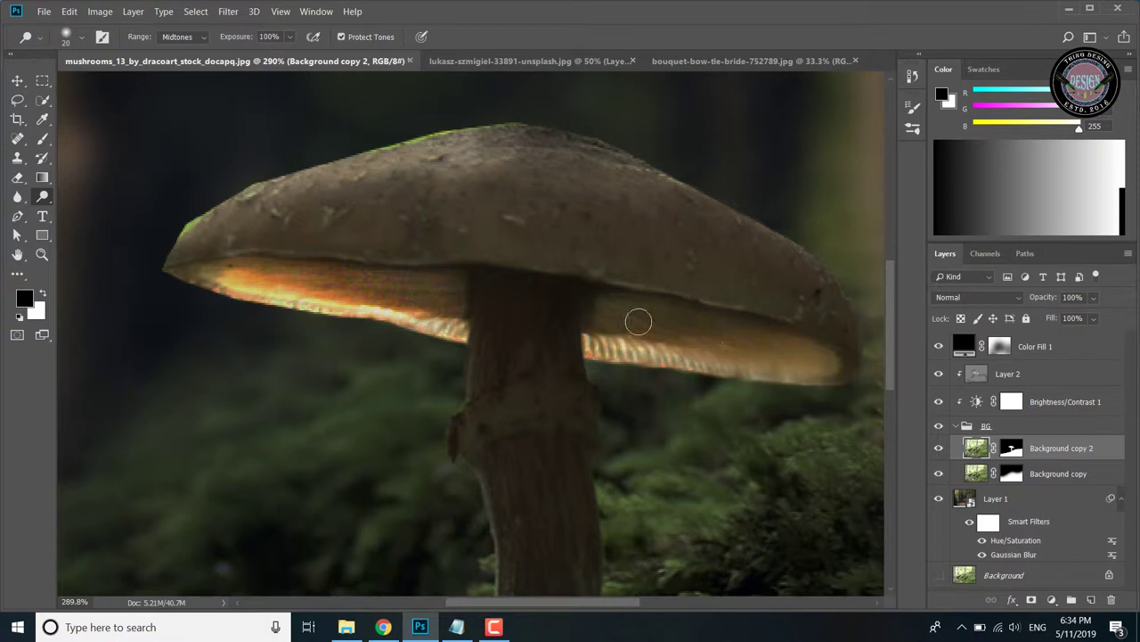
Return to Highlights range and re-dodge the right cap underside, undoing one stroke
left_click(185, 40)
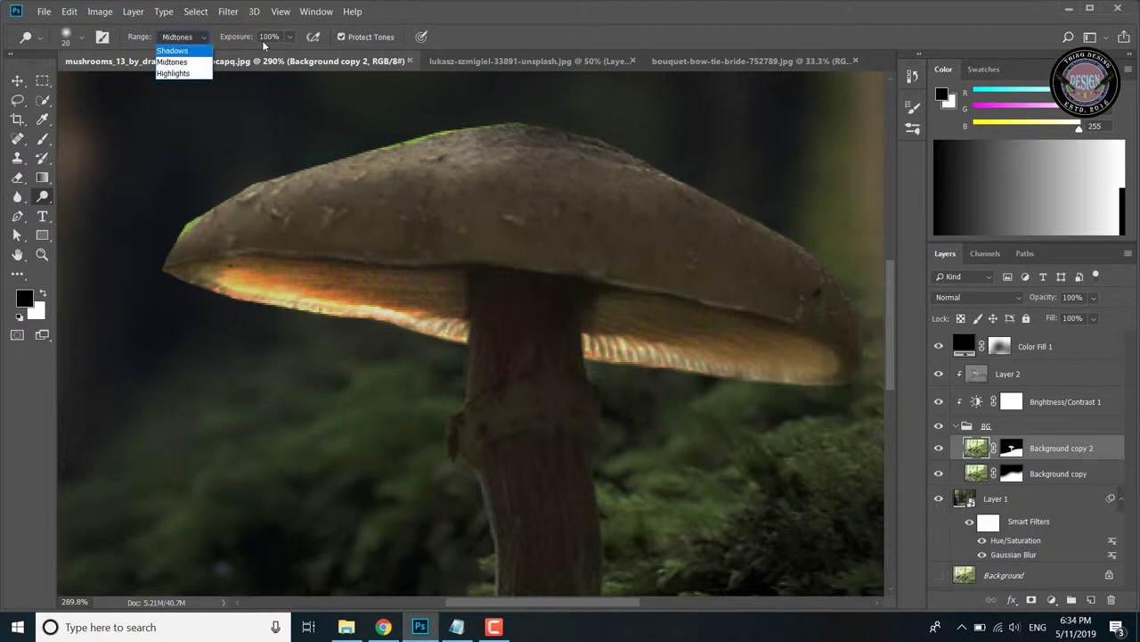
left_click(182, 75)
mouse_move(639, 319)
left_mouse_down()
mouse_move(754, 368)
mouse_move(672, 367)
left_mouse_up()
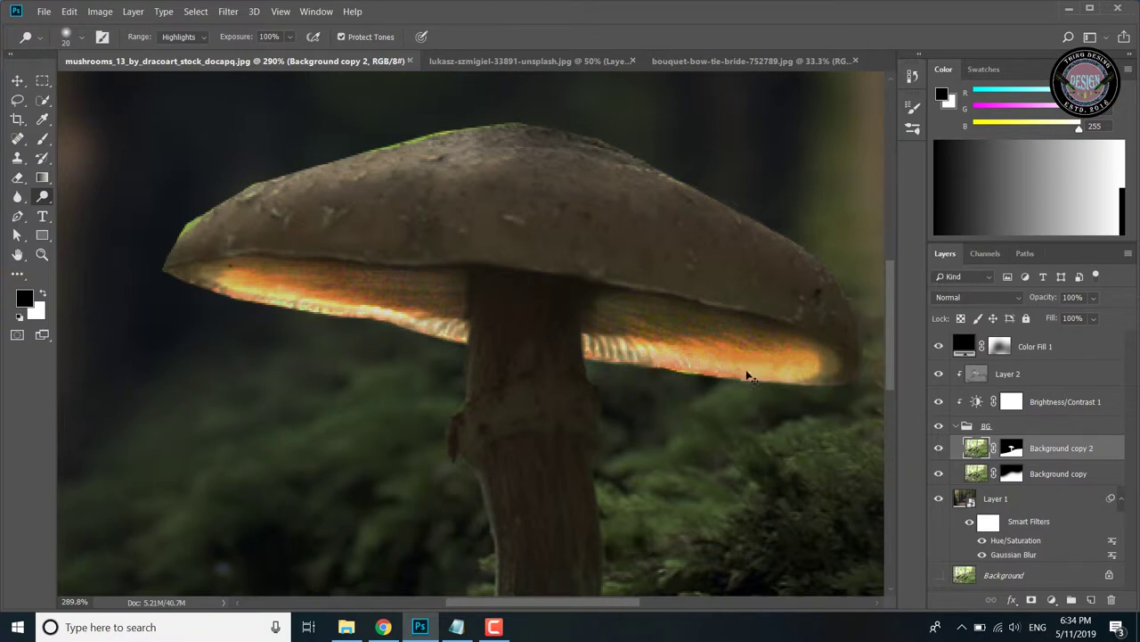
key("ctrl+z")
mouse_move(810, 357)
left_mouse_down()
mouse_move(649, 331)
mouse_move(612, 308)
mouse_move(602, 330)
mouse_move(678, 332)
left_mouse_up()
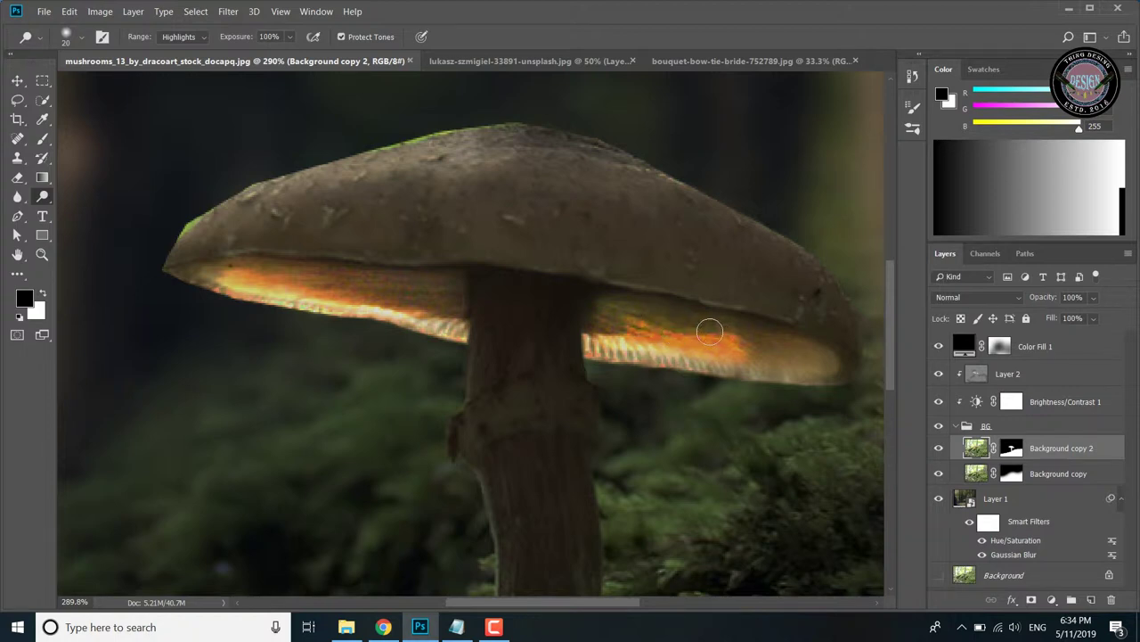
Dodge the gills left and right of the stem and along its edges, resizing the brush with brackets
mouse_move(775, 351)
left_mouse_down()
mouse_move(748, 365)
mouse_move(843, 358)
mouse_move(788, 370)
mouse_move(688, 353)
mouse_move(683, 318)
mouse_move(672, 336)
mouse_move(720, 341)
mouse_move(756, 326)
mouse_move(779, 351)
mouse_move(758, 357)
mouse_move(618, 318)
mouse_move(683, 311)
left_mouse_up()
key("bracketright")
key("bracketright")
mouse_move(420, 300)
left_mouse_down()
mouse_move(437, 297)
mouse_move(391, 294)
mouse_move(407, 282)
mouse_move(225, 276)
mouse_move(419, 281)
mouse_move(451, 294)
left_mouse_up()
key("bracketleft")
key("bracketleft")
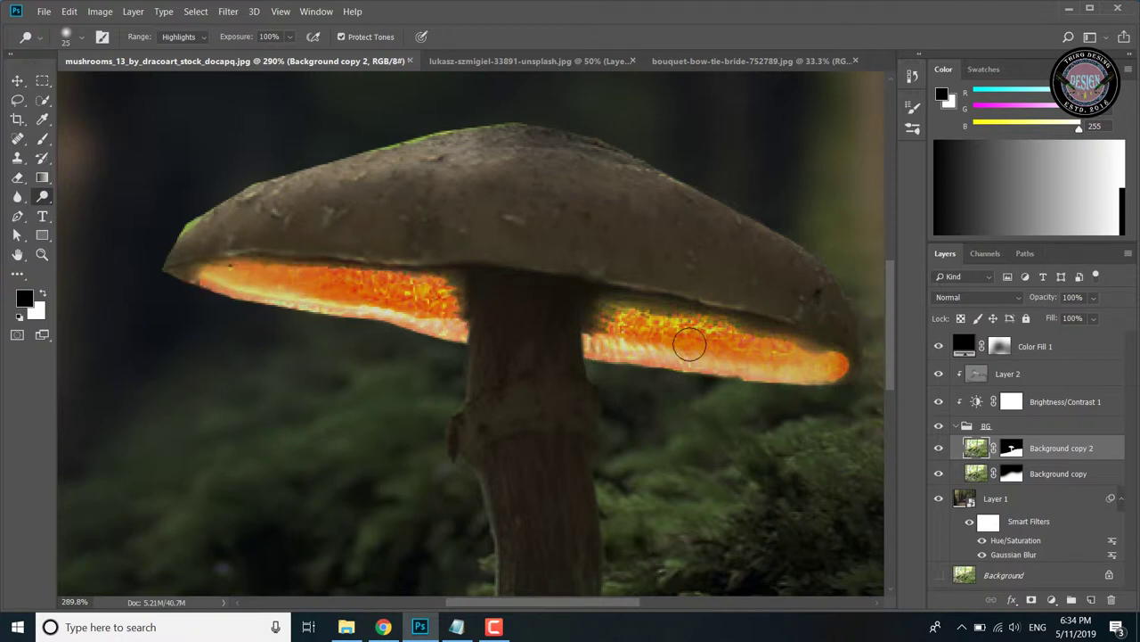
mouse_move(623, 317)
left_mouse_down()
mouse_move(757, 337)
mouse_move(830, 364)
left_mouse_up()
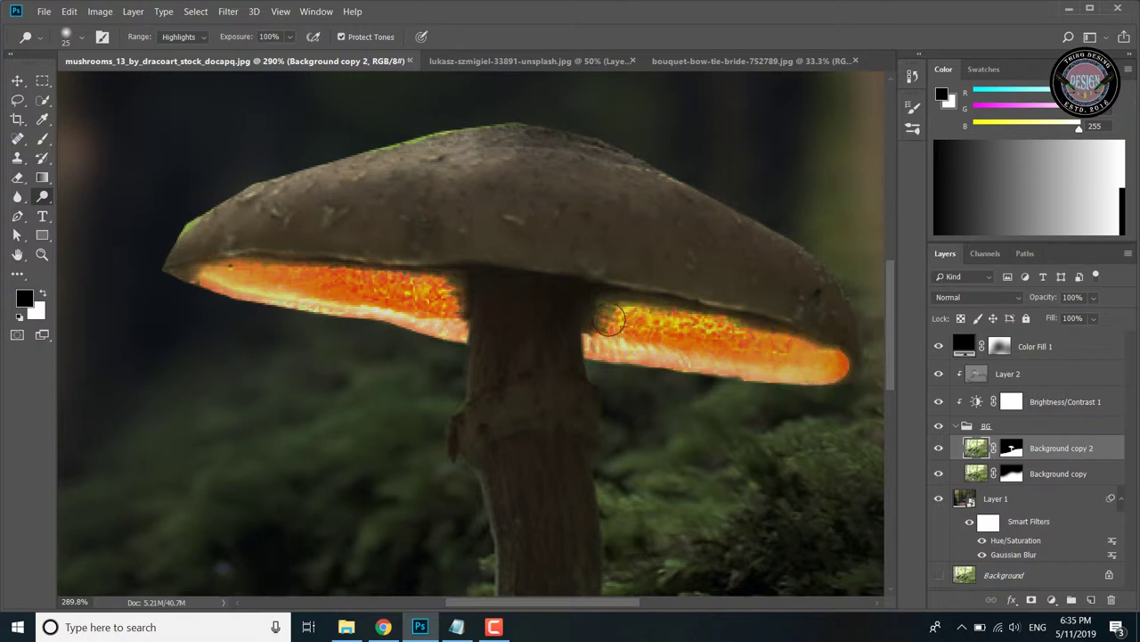
mouse_move(611, 311)
left_mouse_down()
mouse_move(602, 322)
mouse_move(591, 311)
left_mouse_up()
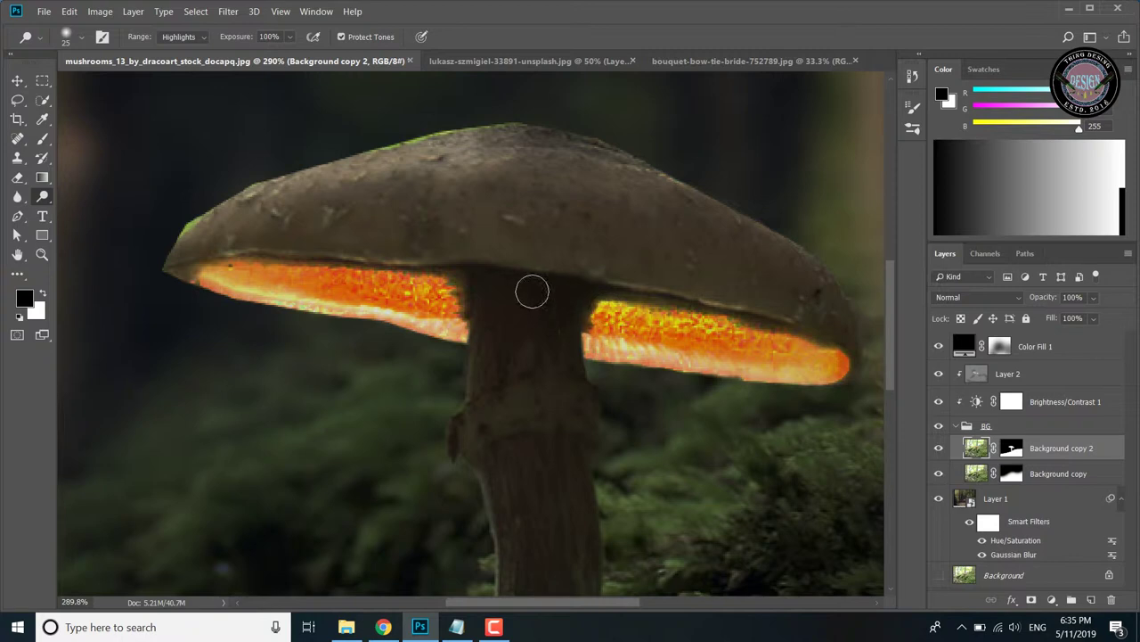
left_click_drag(462, 279, 454, 308)
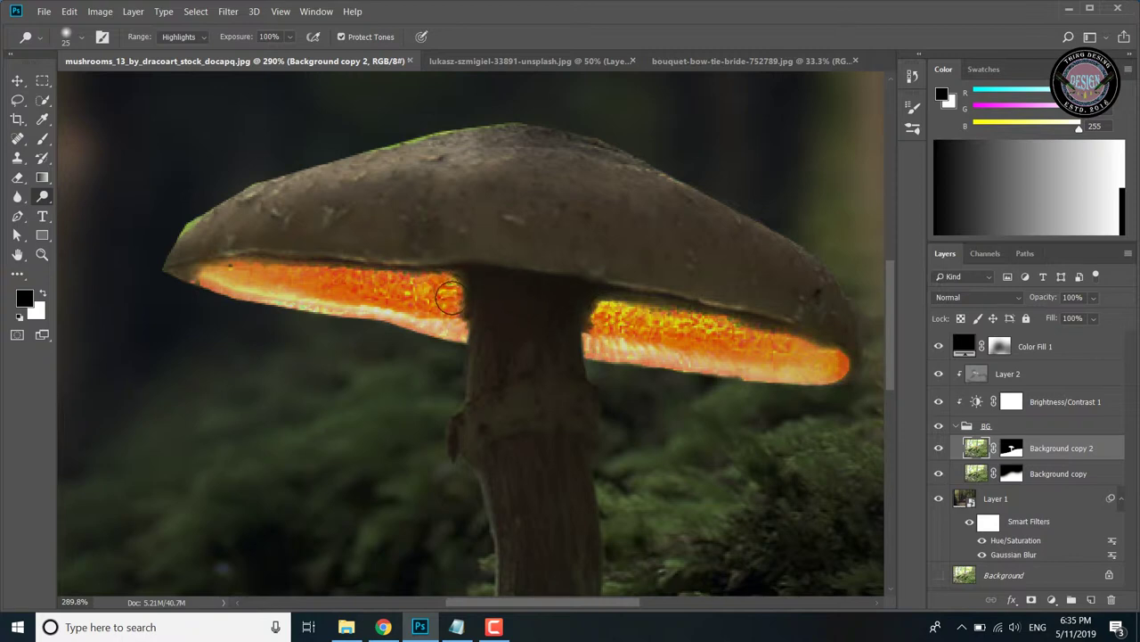
left_click_drag(452, 287, 452, 310)
mouse_move(701, 353)
left_mouse_down()
mouse_move(754, 326)
mouse_move(703, 354)
mouse_move(679, 314)
left_mouse_up()
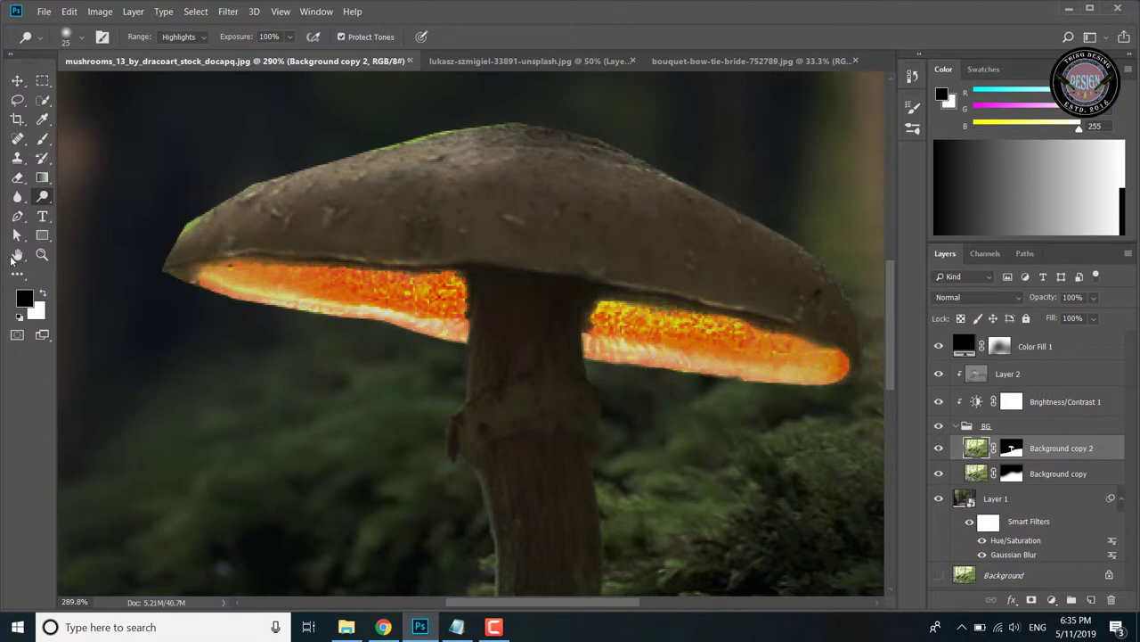
Add a Brightness/Contrast adjustment above Color Fill 1 at Brightness 29, Contrast 84
left_click(41, 255)
left_click_drag(410, 414, 352, 414)
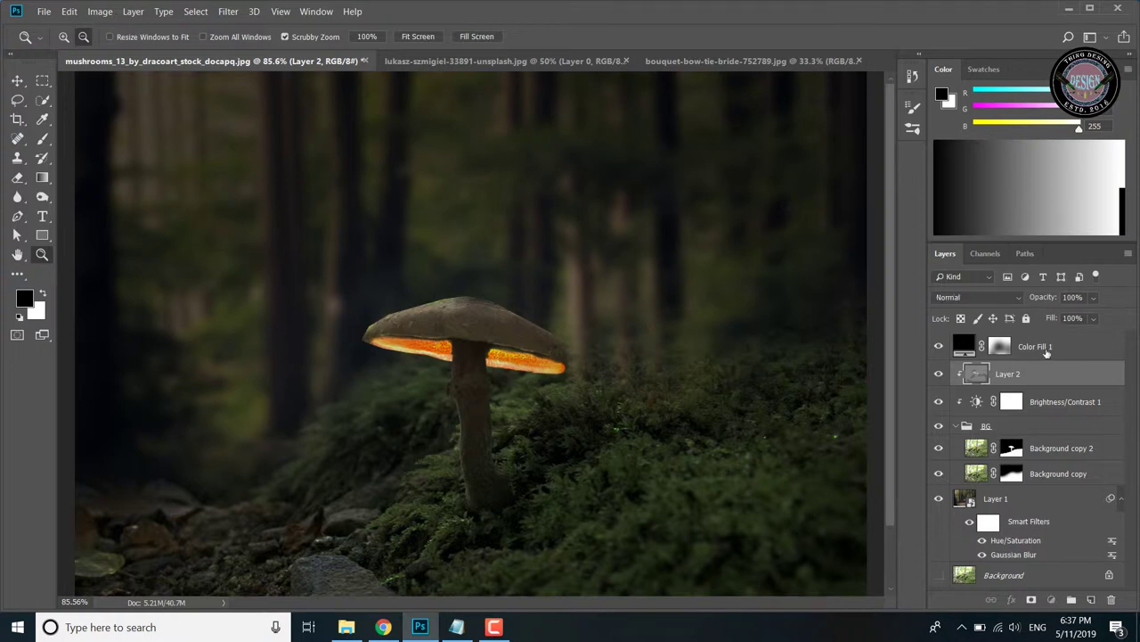
left_click(1047, 352)
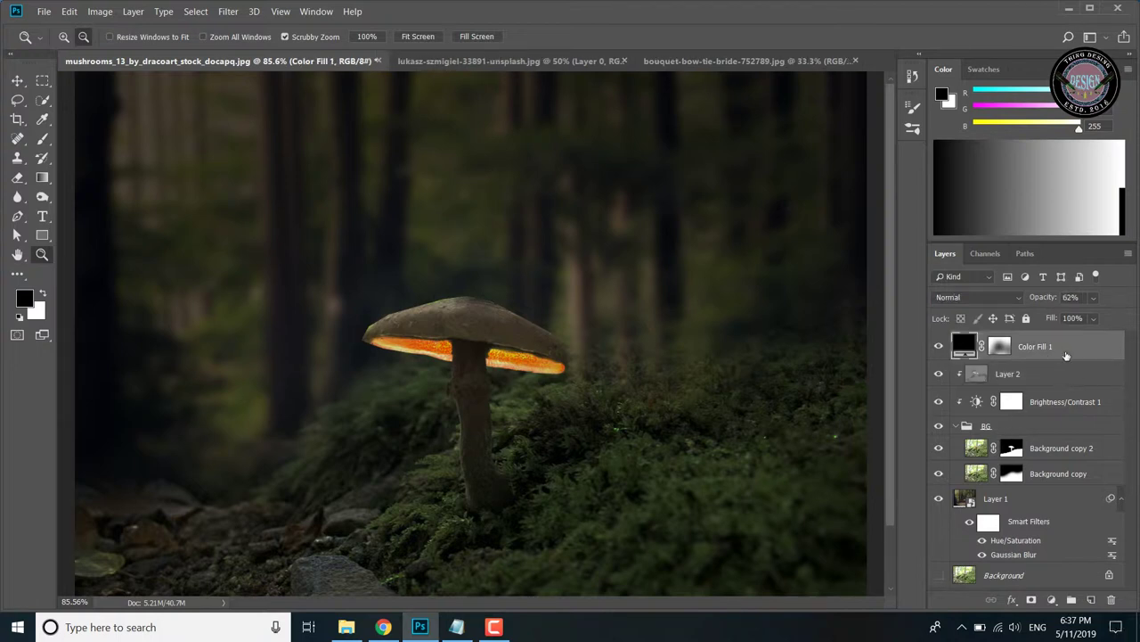
left_click(1052, 601)
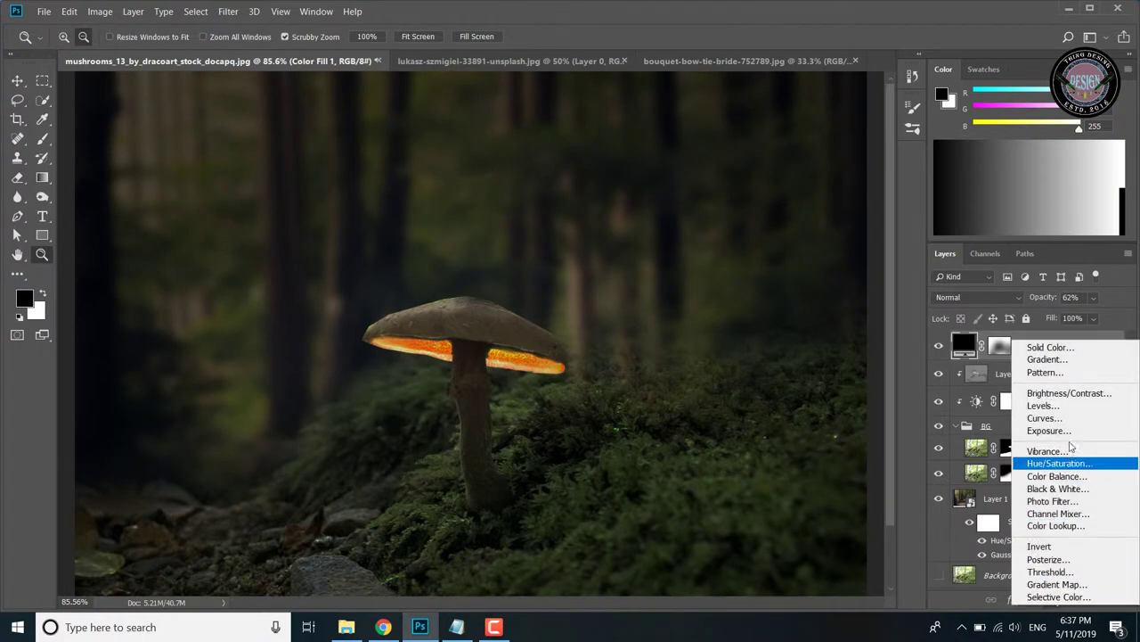
left_click(1066, 395)
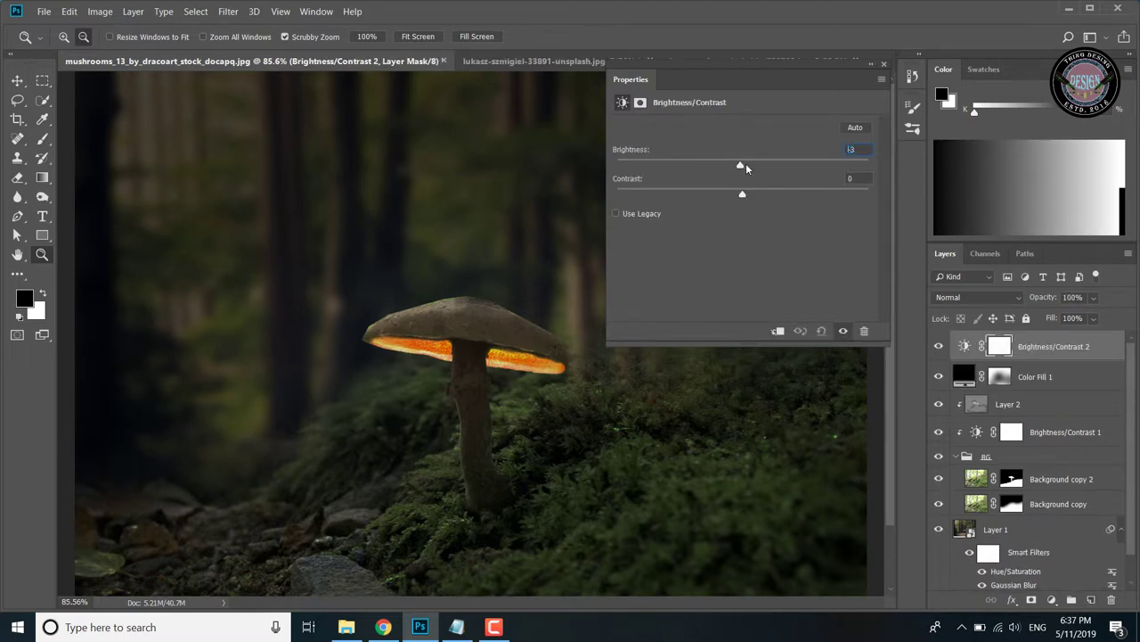
left_click_drag(746, 168, 787, 167)
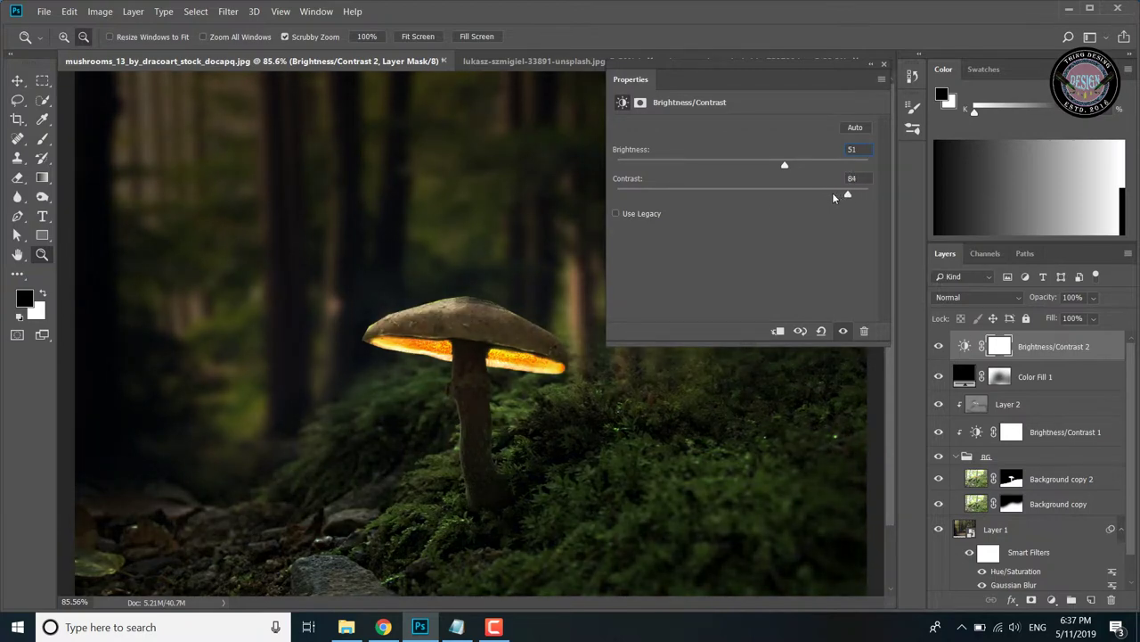
left_click_drag(752, 167, 768, 170)
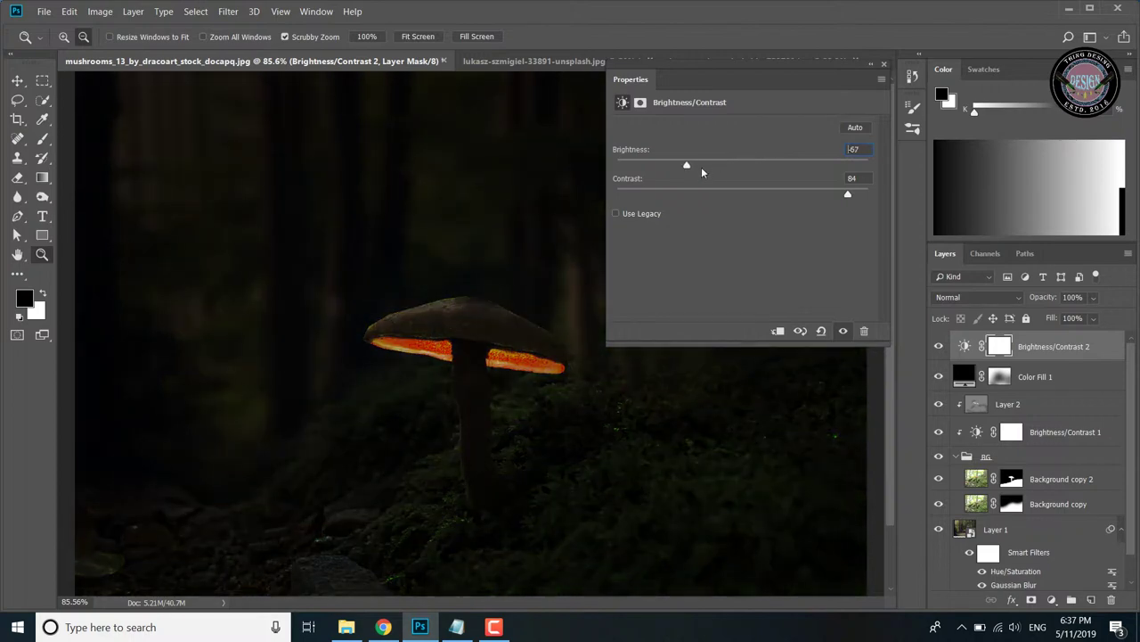
left_click(884, 64)
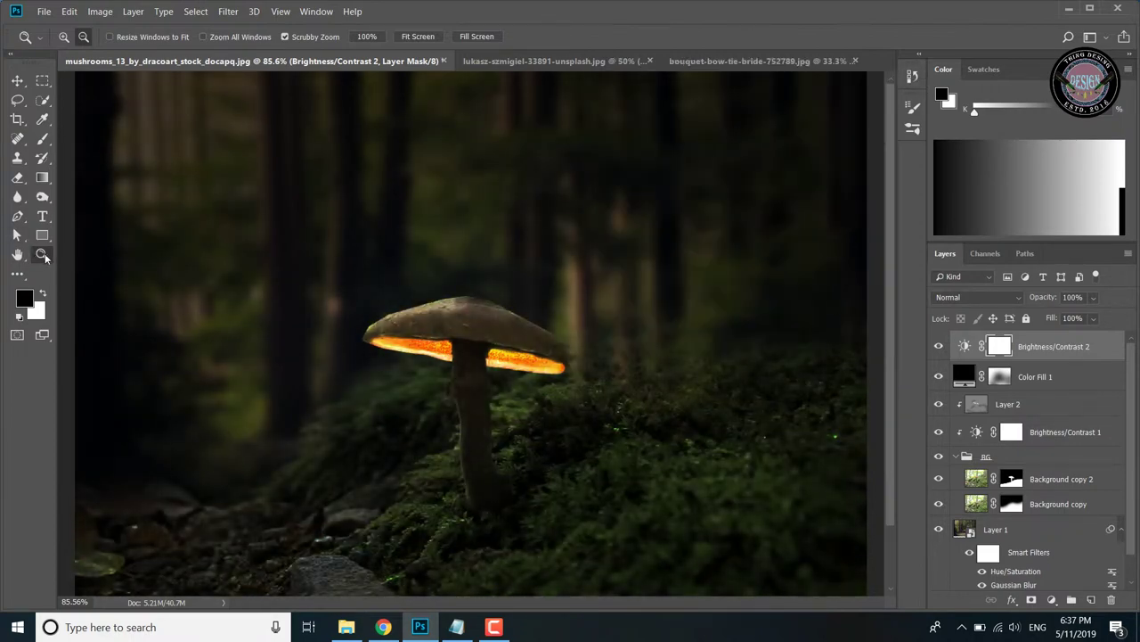
left_click_drag(499, 309, 473, 368)
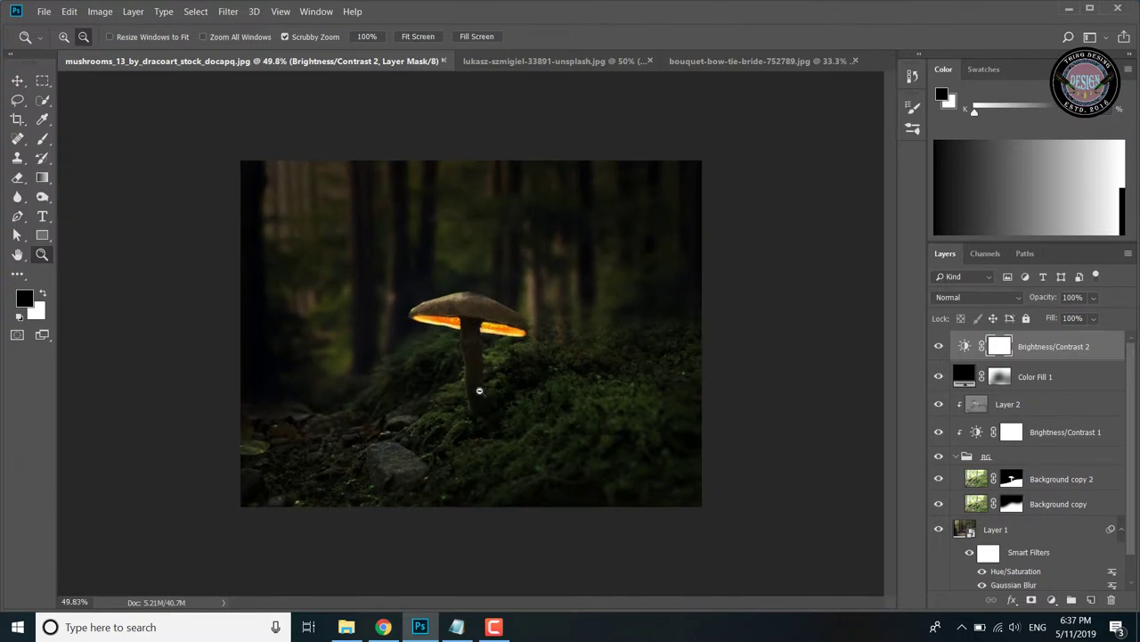
left_click(963, 479)
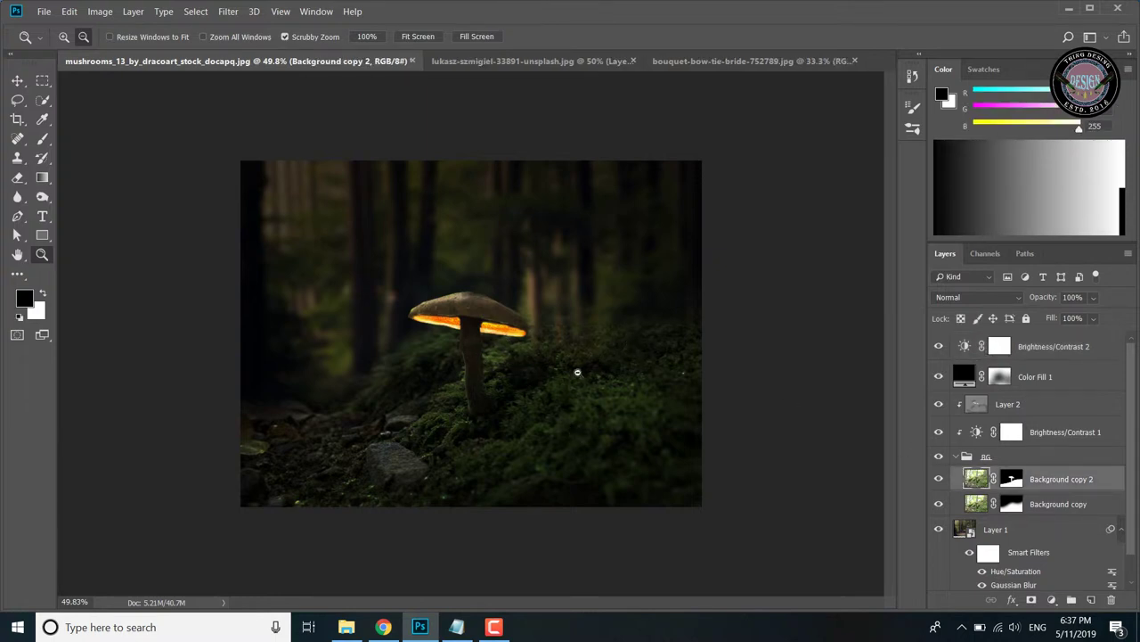
Delete the Brightness/Contrast 2 layer and target the Color Fill 1 layer mask
left_click_drag(1034, 347, 1110, 600)
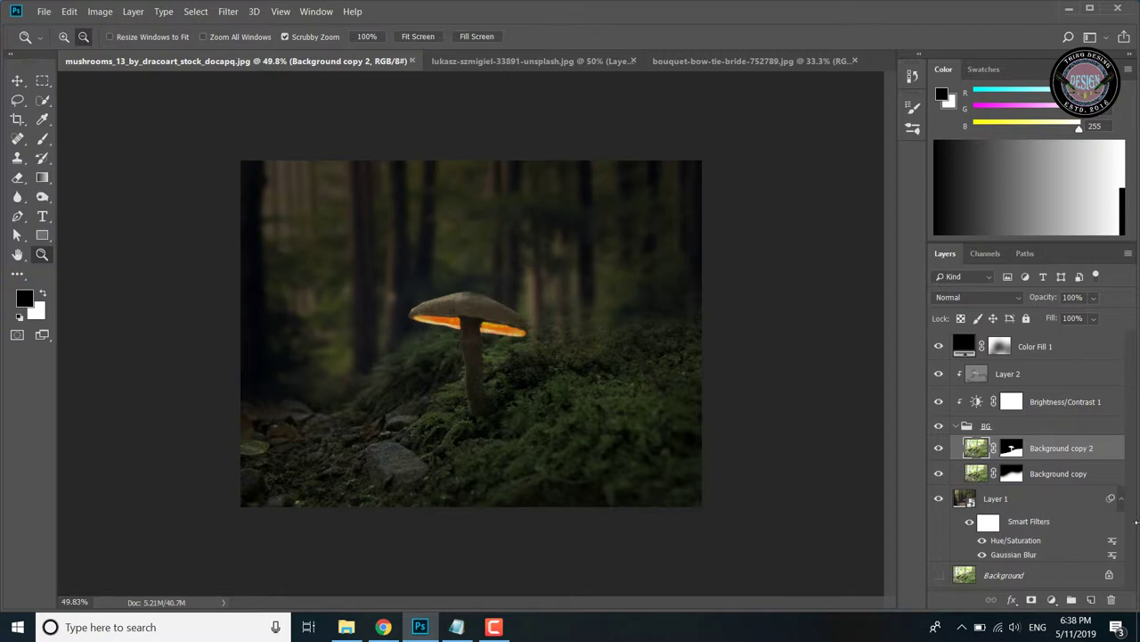
left_click(1066, 352)
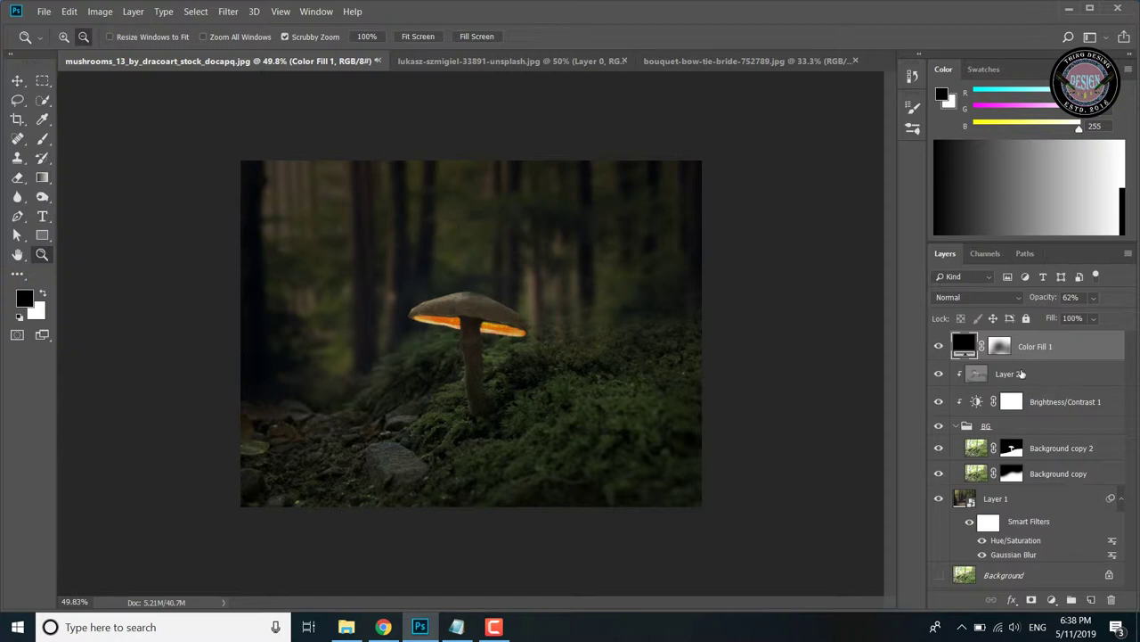
left_click(1000, 346)
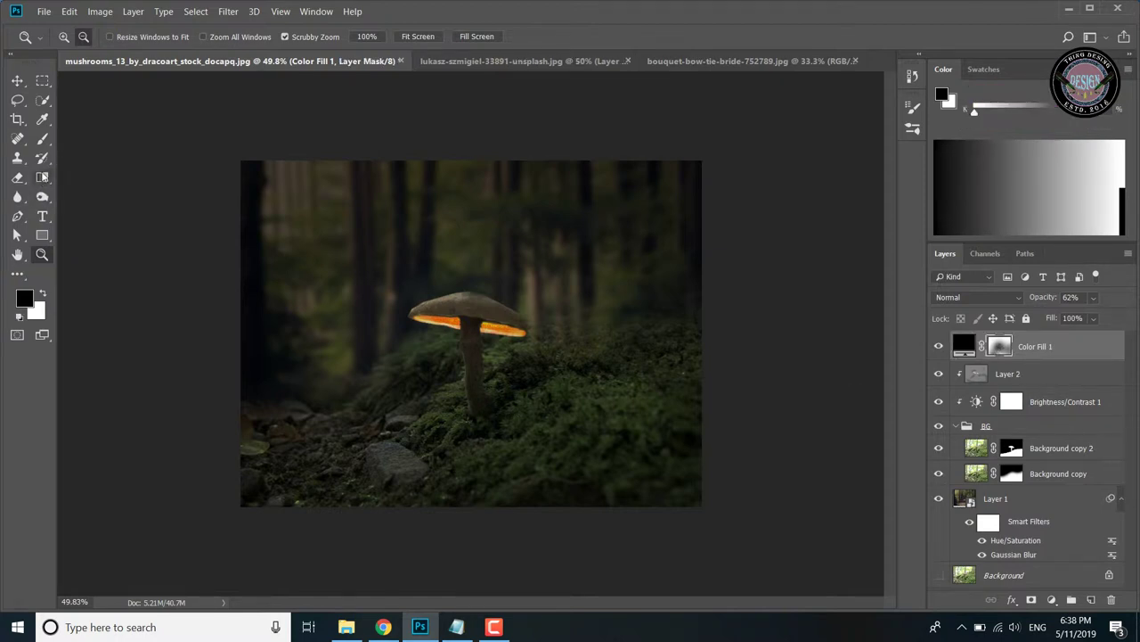
Paint the mask with a 400 px brush: black over the lower-right moss, white toward the left
left_click(42, 138)
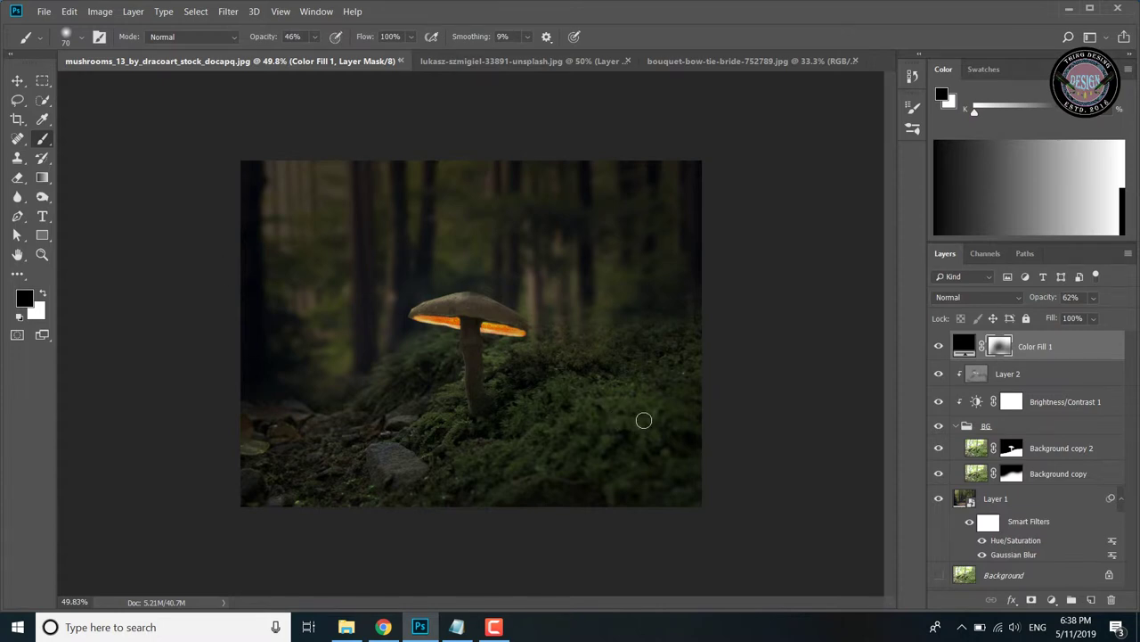
key("bracketright")
key("bracketright")
key("bracketright")
key("bracketright")
key("bracketright")
key("bracketright")
key("bracketright")
mouse_move(652, 458)
left_mouse_down()
mouse_move(667, 453)
mouse_move(624, 458)
mouse_move(650, 454)
left_mouse_up()
key("x")
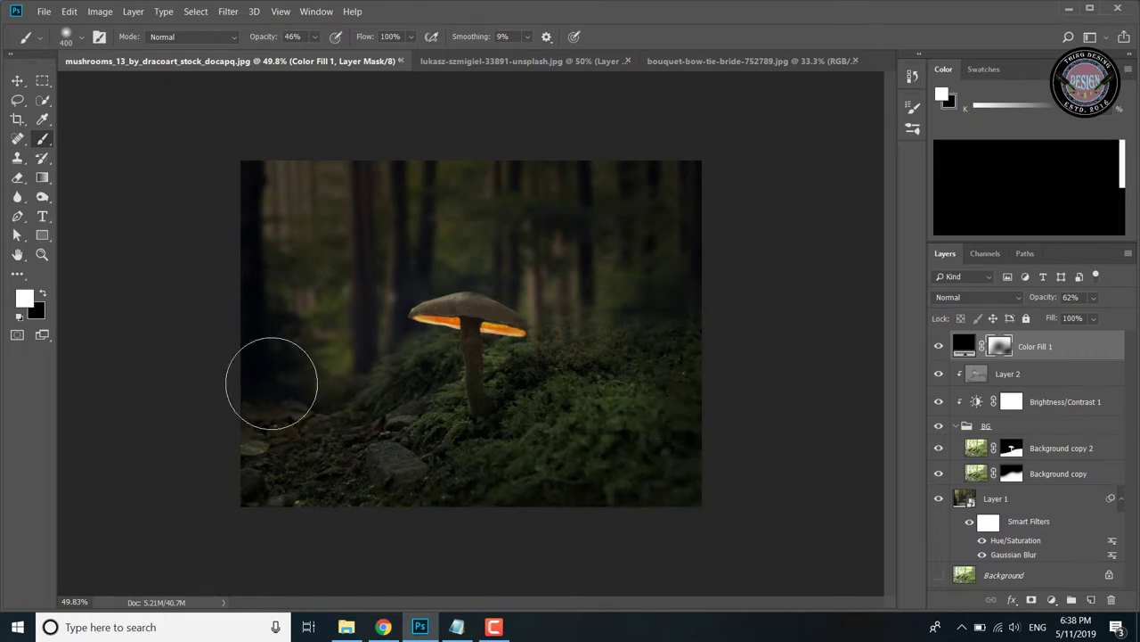
left_click_drag(274, 376, 336, 522)
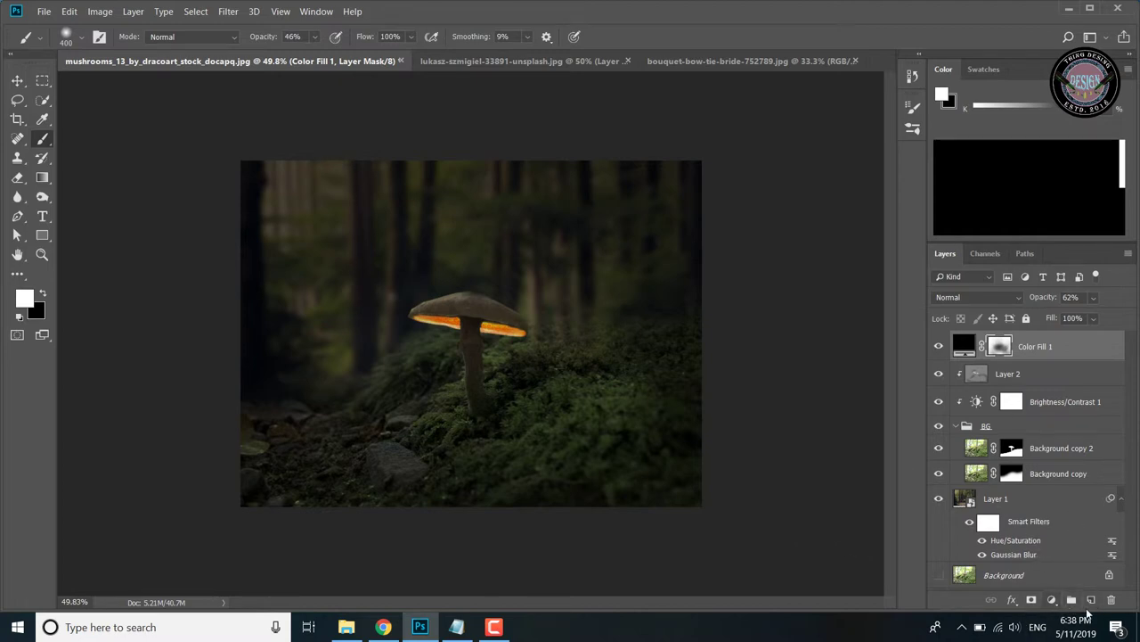
Add an empty Layer 3 and set the foreground colour to orange f1a12e
left_click(1092, 605)
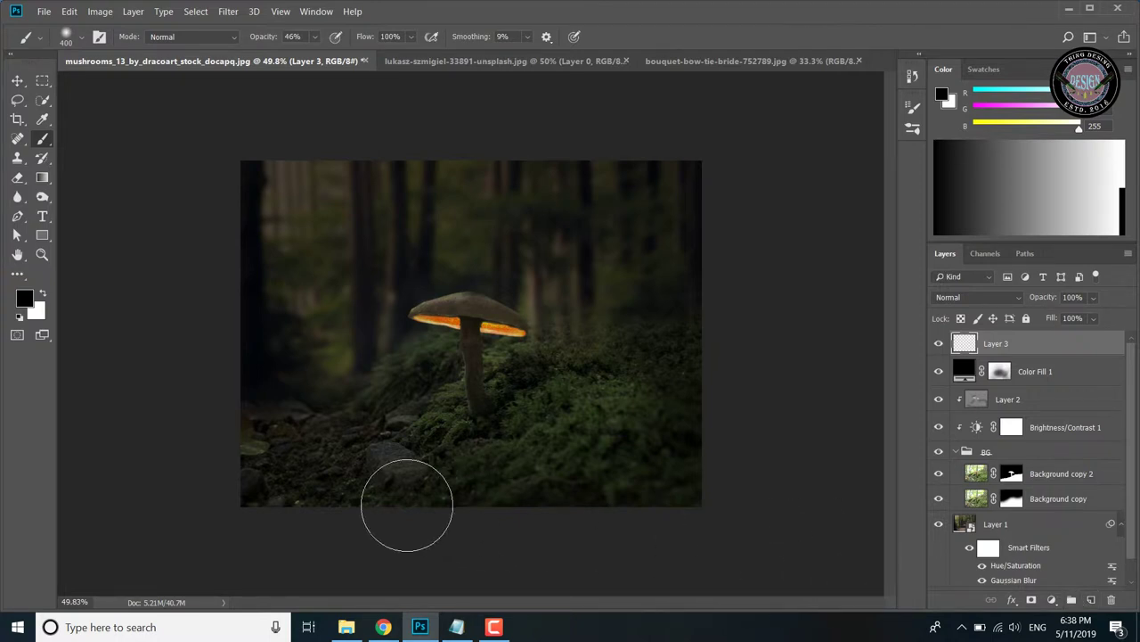
left_click(24, 297)
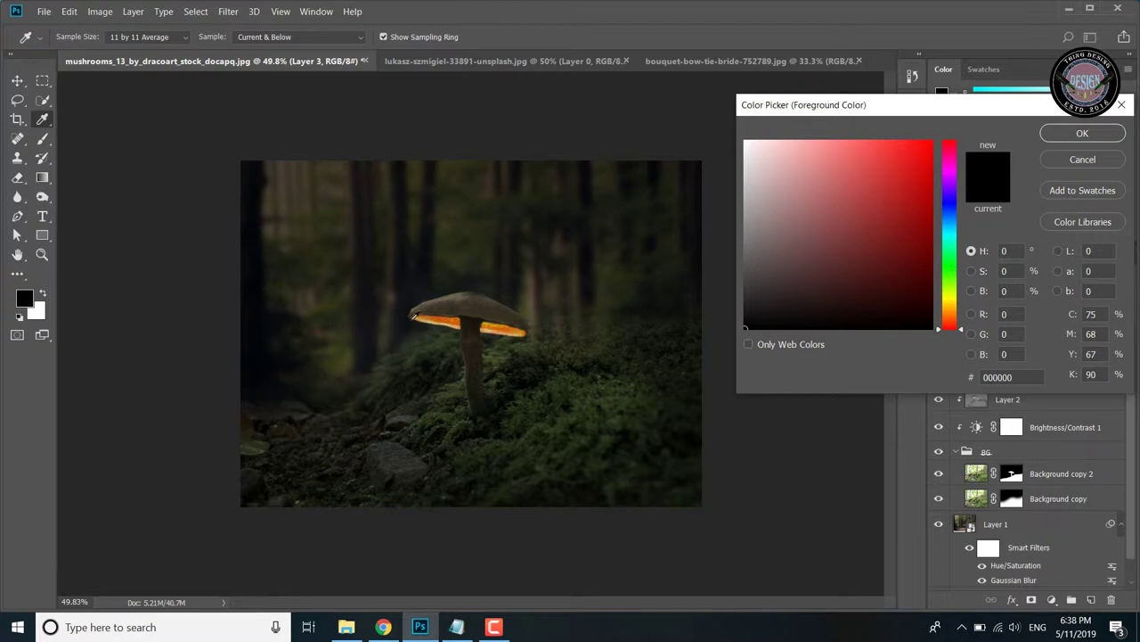
left_click(495, 327)
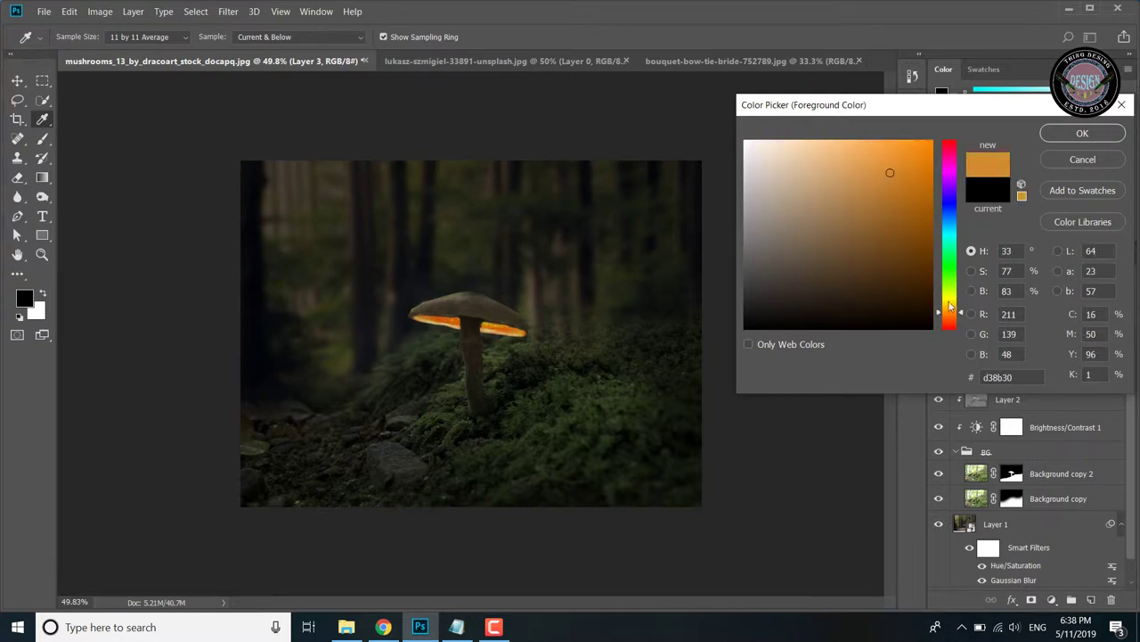
left_click_drag(950, 304, 950, 314)
left_click(897, 149)
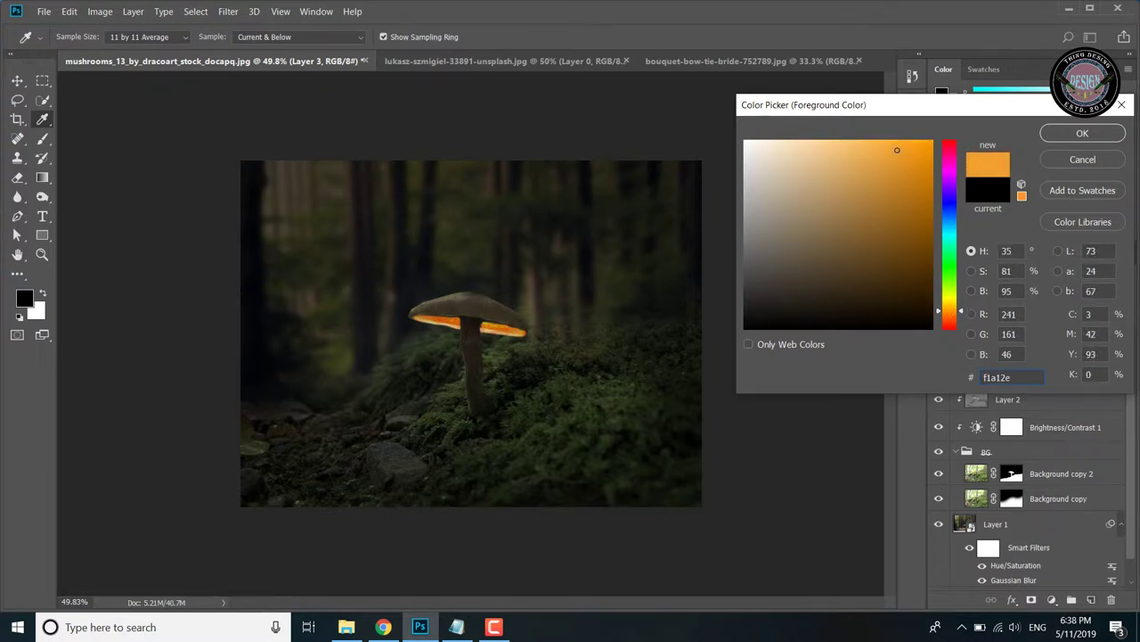
left_click(1083, 134)
Set the Brush tool opacity to 37% and zoom in on the mushroom
key("b")
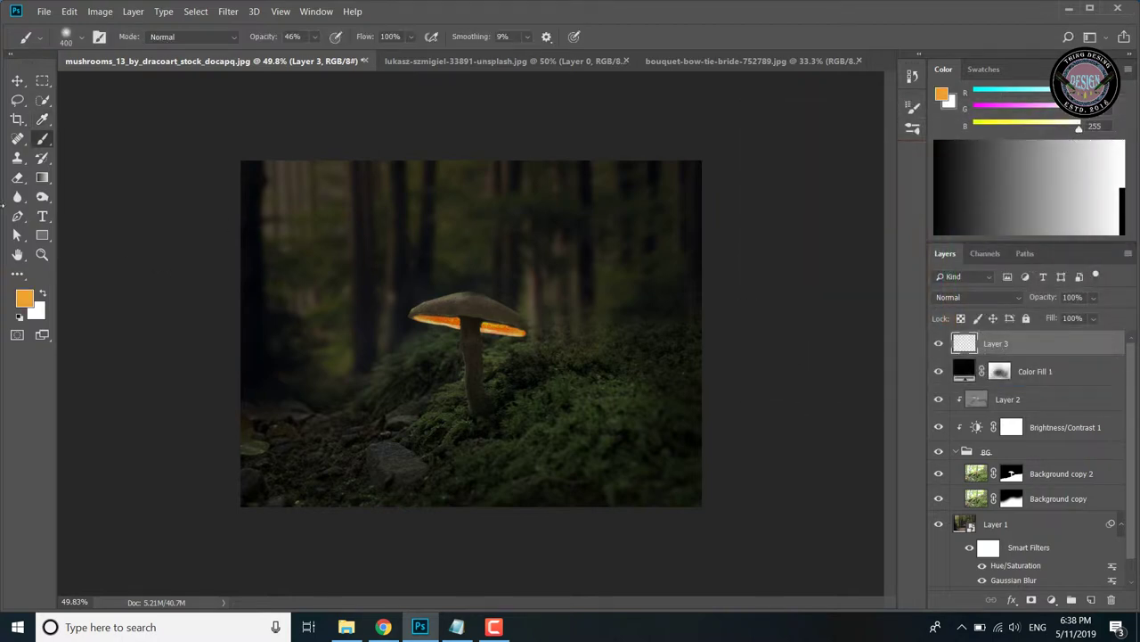
right_click(40, 142)
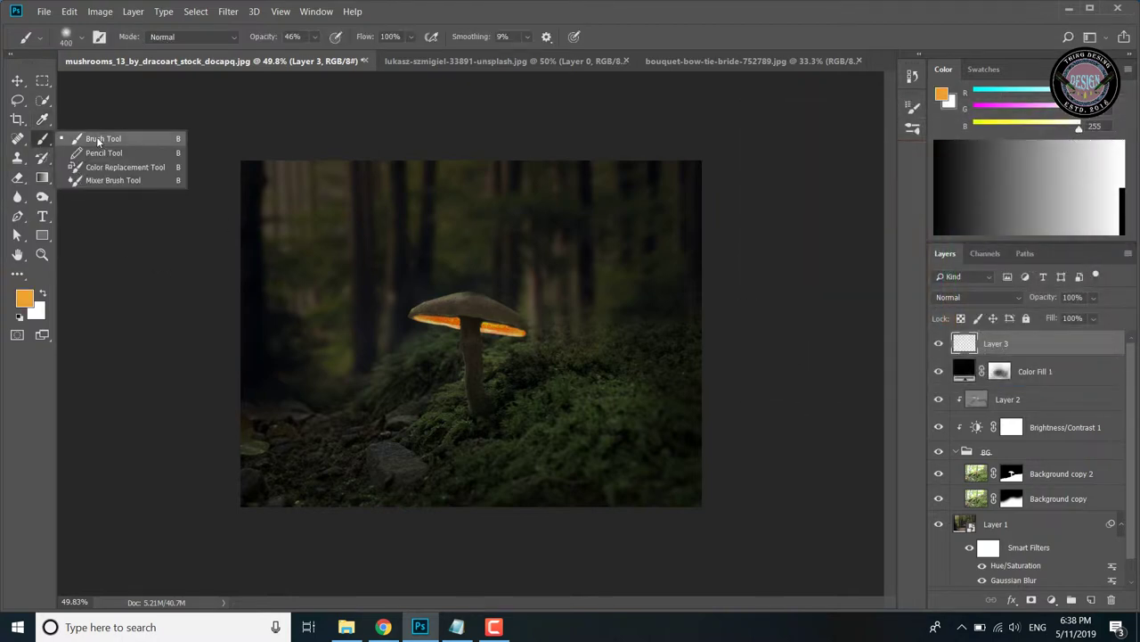
left_click(98, 141)
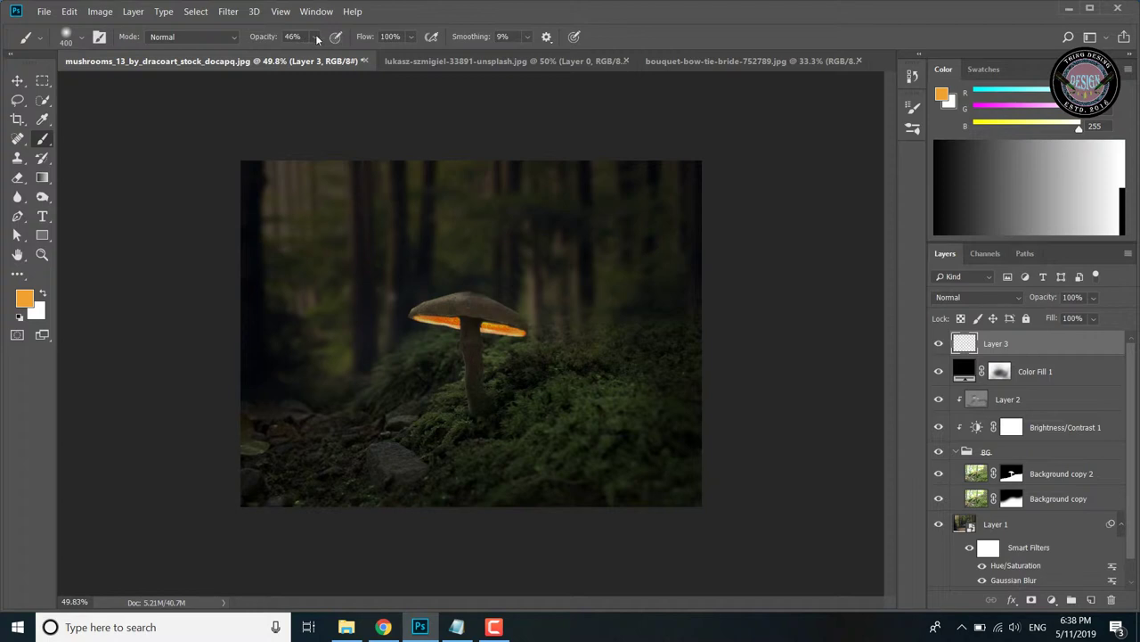
left_click_drag(317, 39, 317, 56)
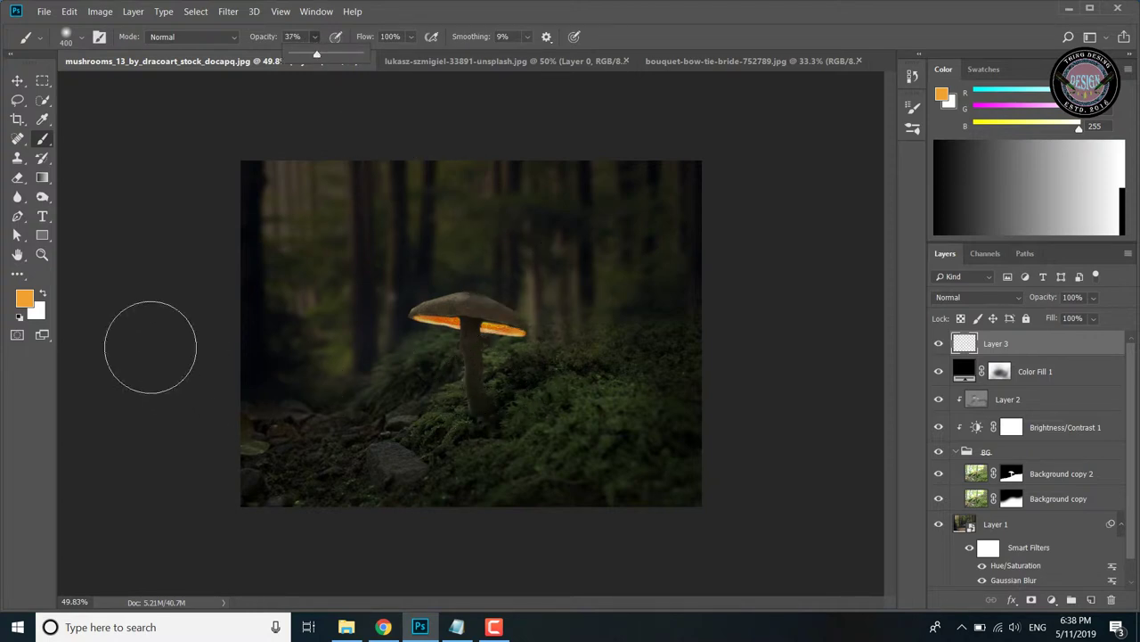
left_click(42, 254)
left_click_drag(451, 359, 502, 363)
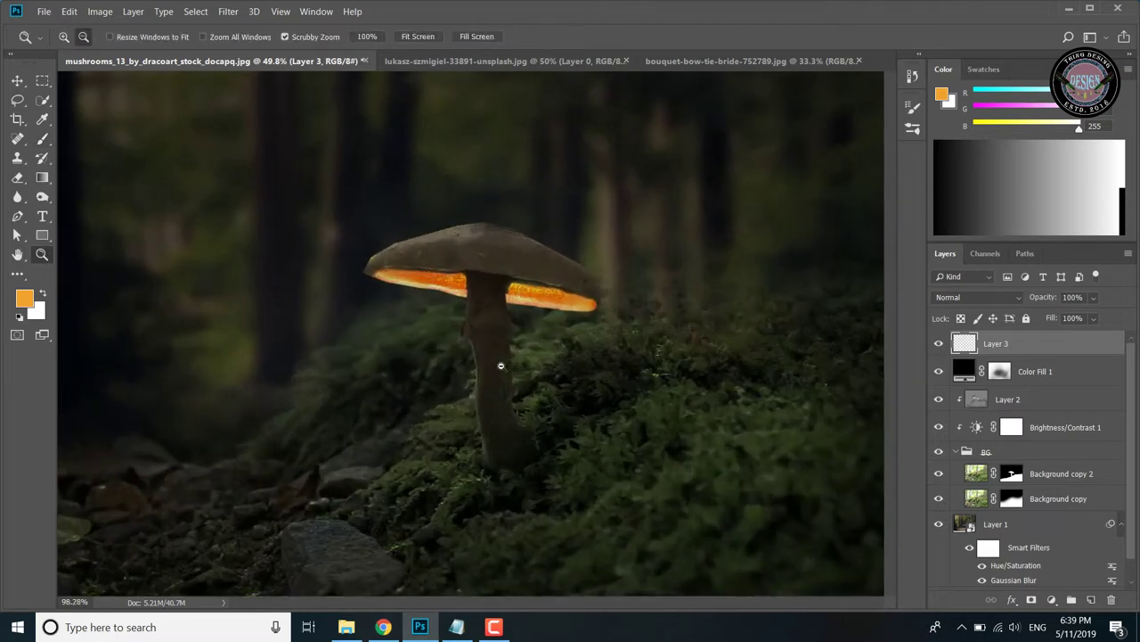
Paint orange glow around the stem and moss on Layer 3 with a 125 px brush, blended as Overlay
mouse_move(485, 415)
left_mouse_down()
mouse_move(463, 299)
mouse_move(483, 324)
left_mouse_up()
scroll(535, 357, "down", 2)
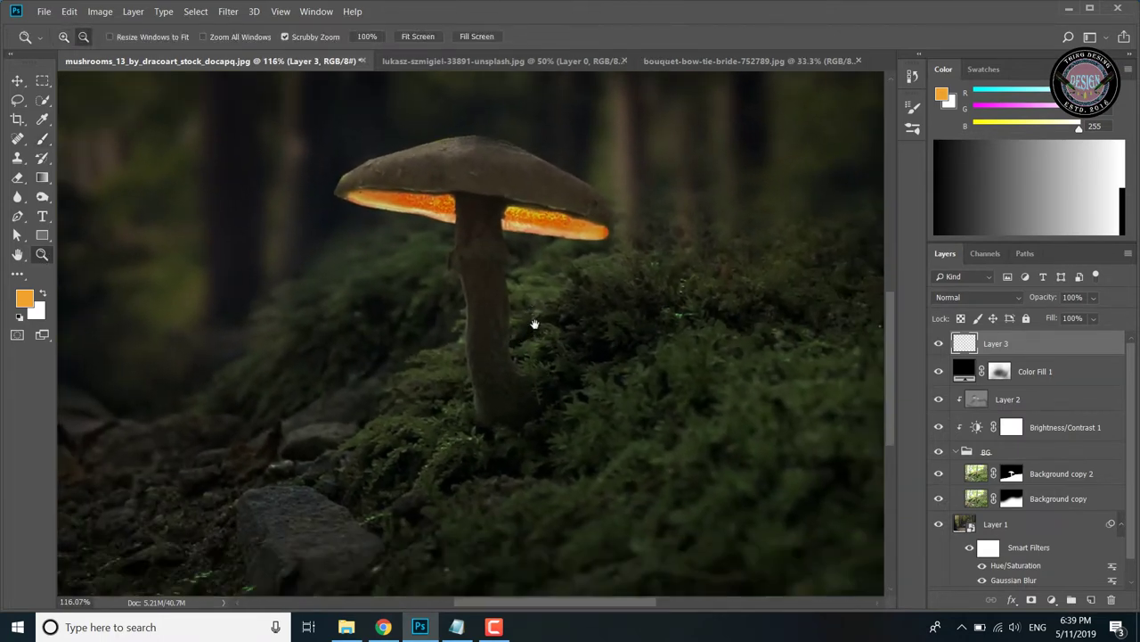
left_click(42, 138)
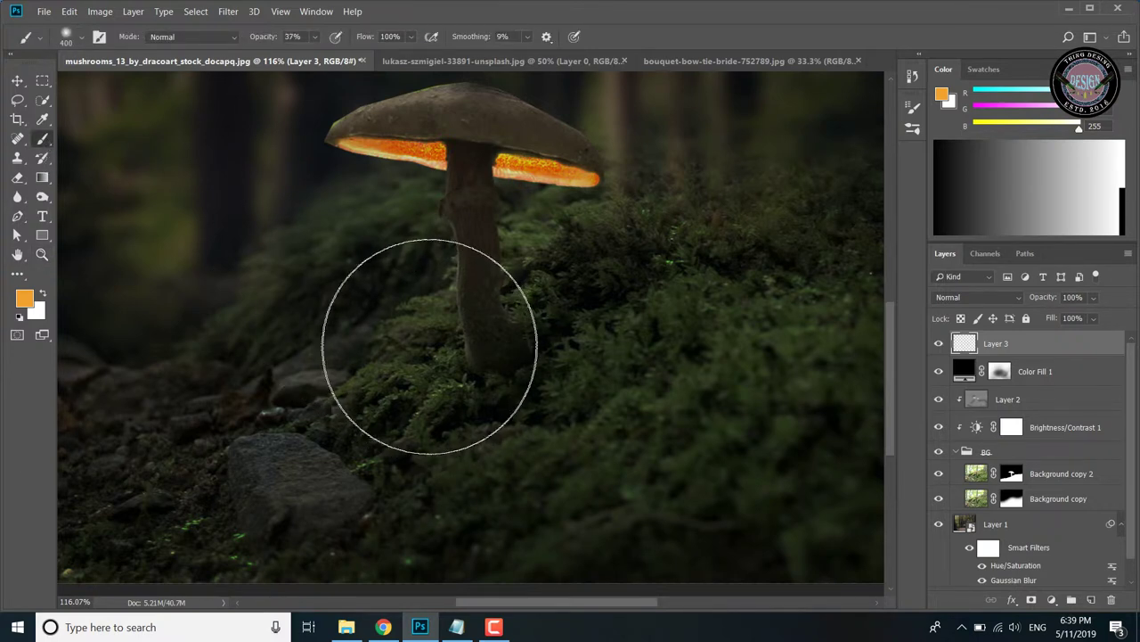
key("bracketleft")
key("bracketleft")
key("bracketleft")
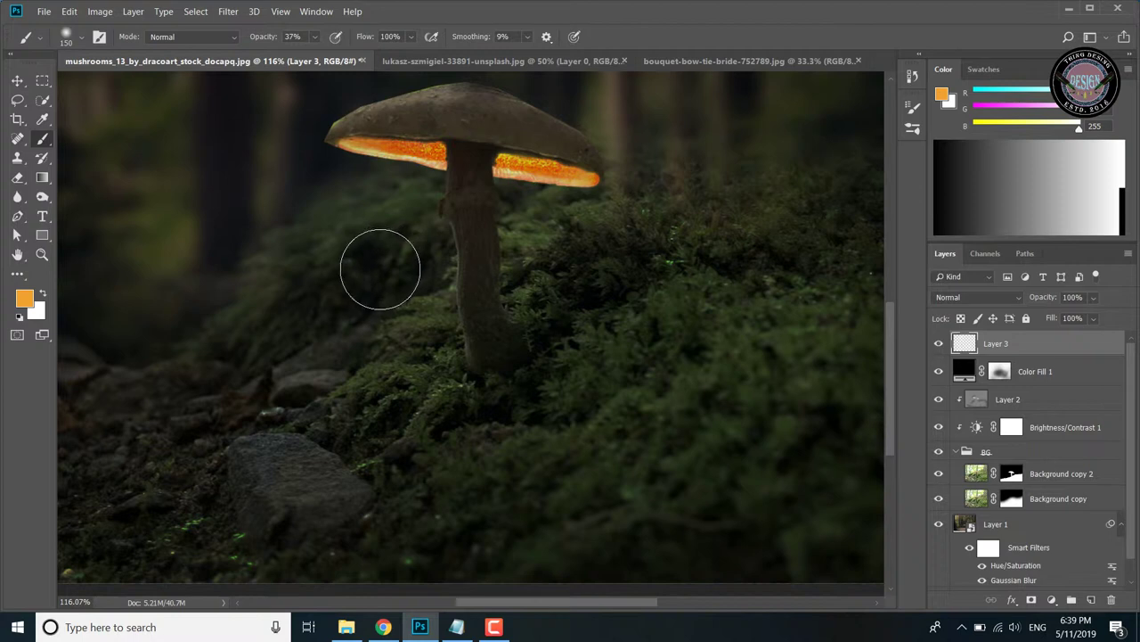
key("bracketleft")
left_click_drag(370, 212, 349, 330)
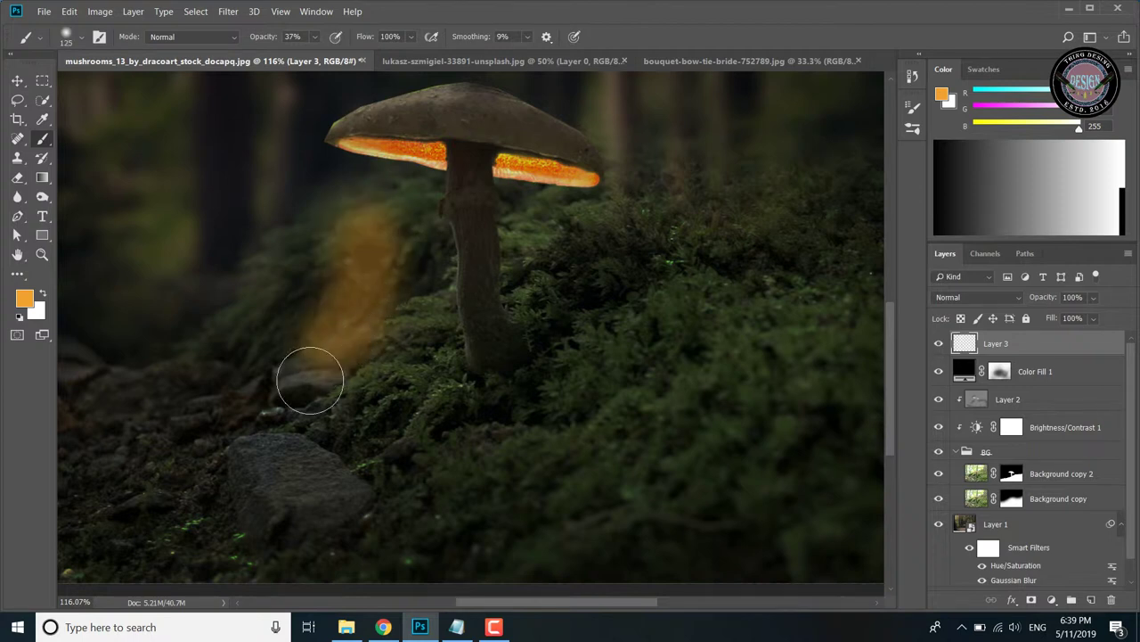
mouse_move(310, 380)
left_mouse_down()
mouse_move(407, 208)
mouse_move(365, 237)
mouse_move(254, 408)
mouse_move(288, 412)
mouse_move(402, 382)
mouse_move(412, 265)
mouse_move(461, 204)
mouse_move(496, 333)
mouse_move(473, 433)
mouse_move(533, 230)
mouse_move(611, 335)
mouse_move(556, 504)
left_mouse_up()
mouse_move(662, 268)
left_mouse_down()
mouse_move(667, 483)
mouse_move(544, 530)
mouse_move(413, 504)
mouse_move(374, 460)
mouse_move(693, 375)
left_mouse_up()
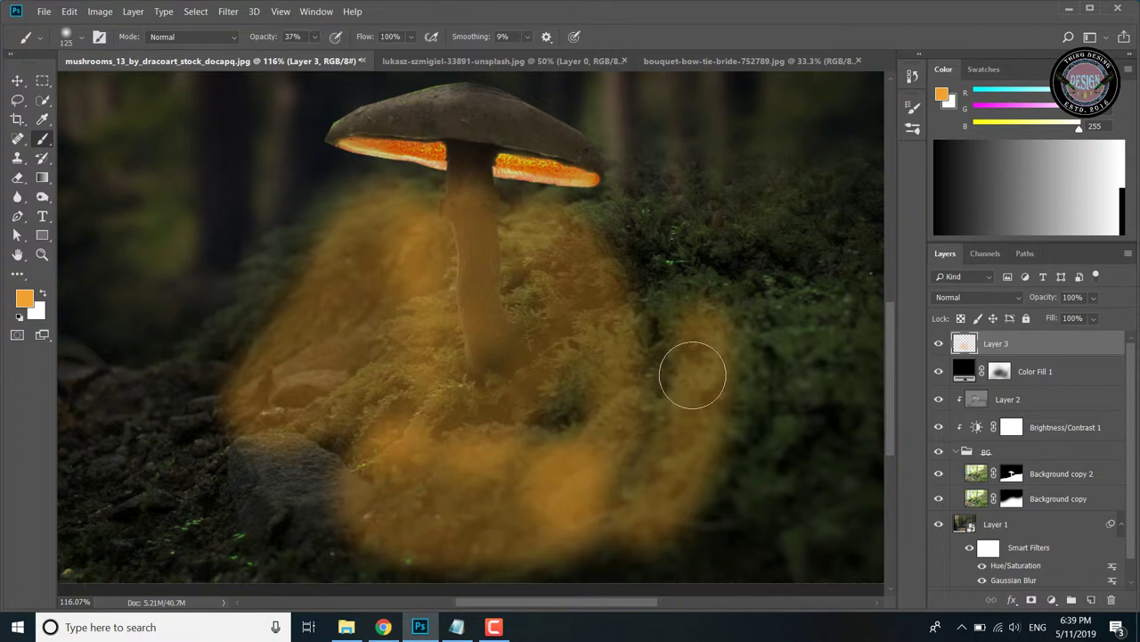
left_click(1014, 297)
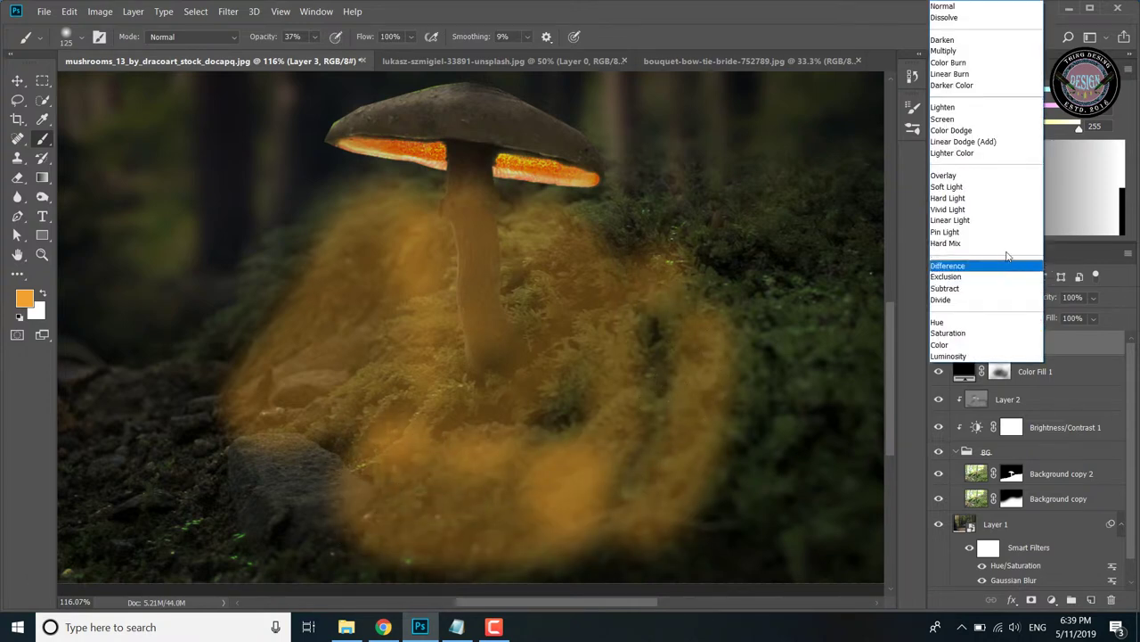
left_click(980, 176)
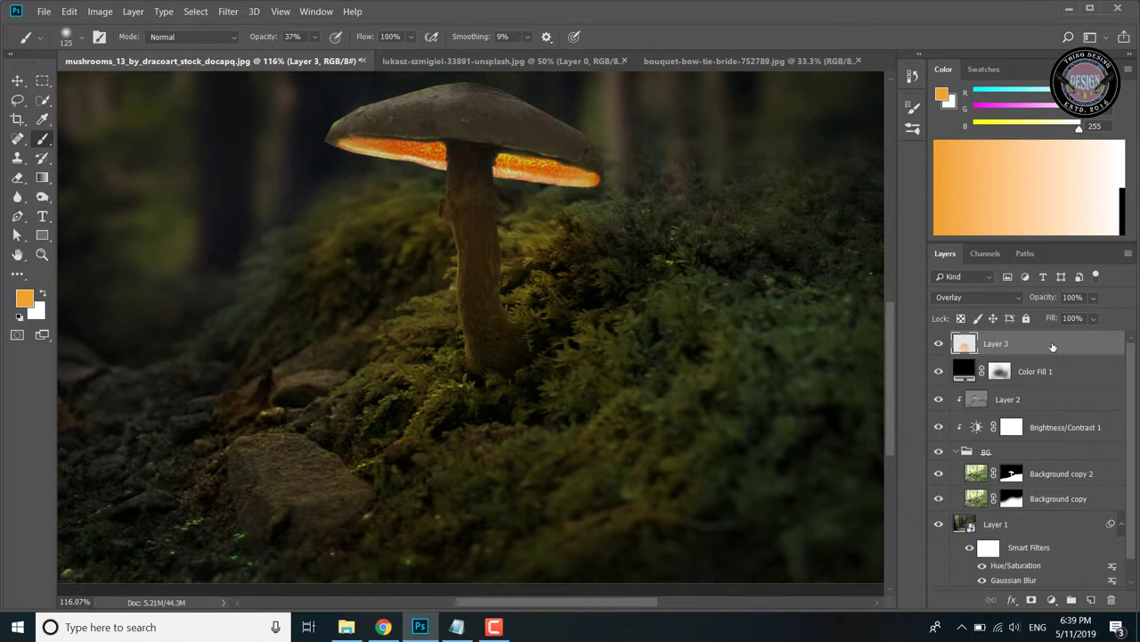
Add Layer 4, paint orange glow near the stem and along the moss, and set it to Overlay
left_click(1091, 605)
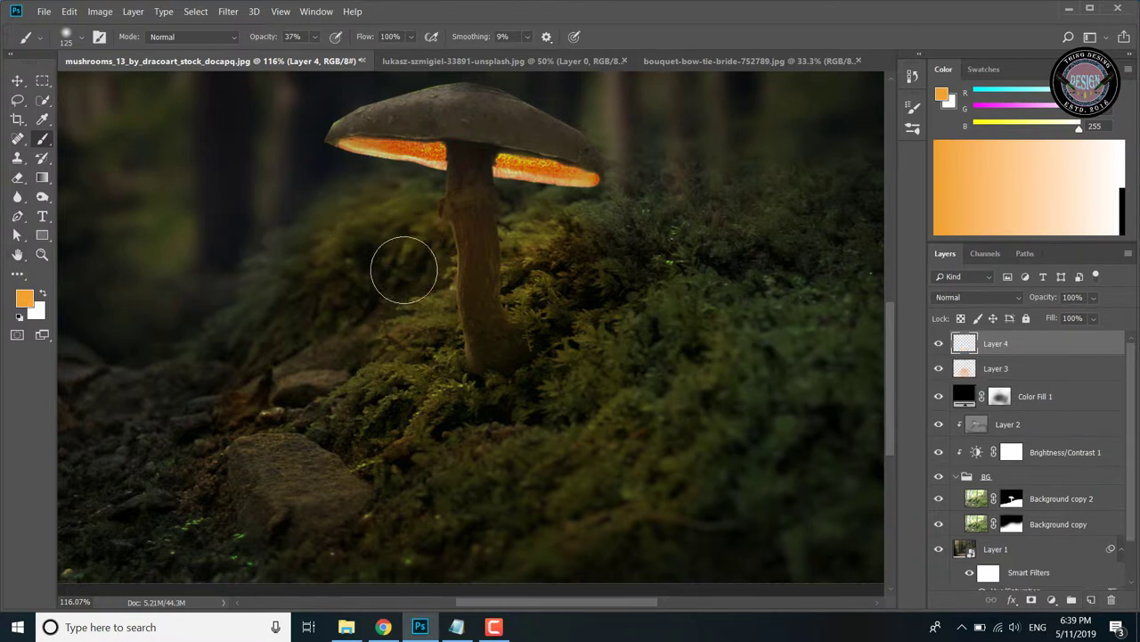
mouse_move(406, 263)
left_mouse_down()
mouse_move(332, 401)
mouse_move(319, 347)
left_mouse_up()
mouse_move(276, 359)
left_mouse_down()
mouse_move(630, 439)
mouse_move(662, 330)
mouse_move(580, 471)
mouse_move(522, 318)
mouse_move(476, 386)
mouse_move(623, 331)
mouse_move(717, 411)
mouse_move(615, 392)
left_mouse_up()
key("bracketleft")
key("bracketright")
key("bracketright")
key("bracketright")
key("bracketright")
key("bracketright")
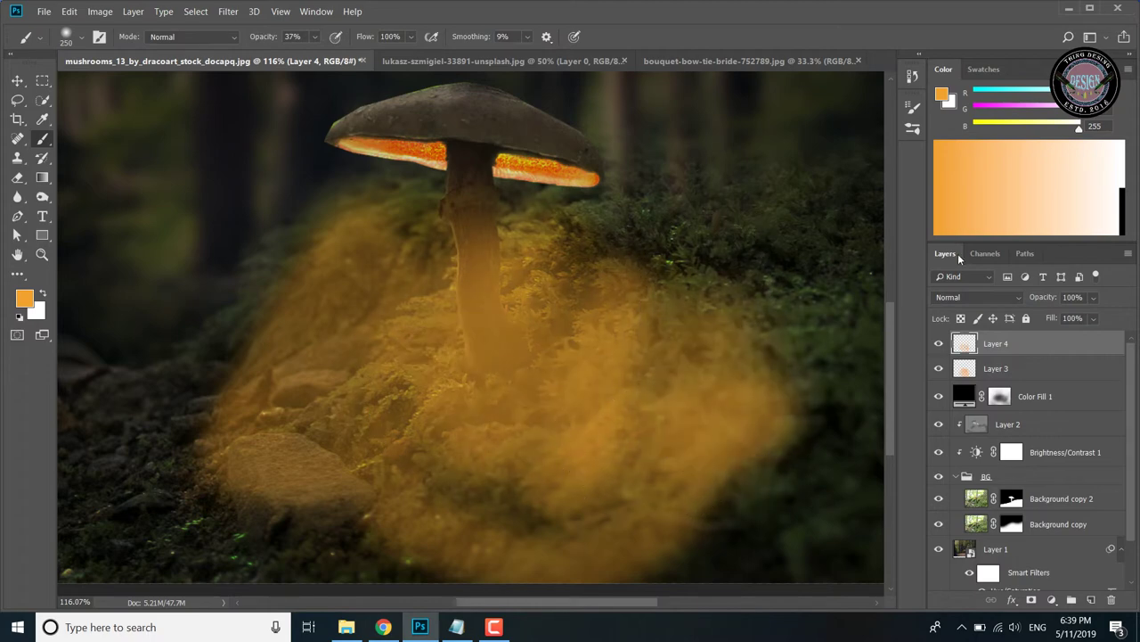
left_click(987, 297)
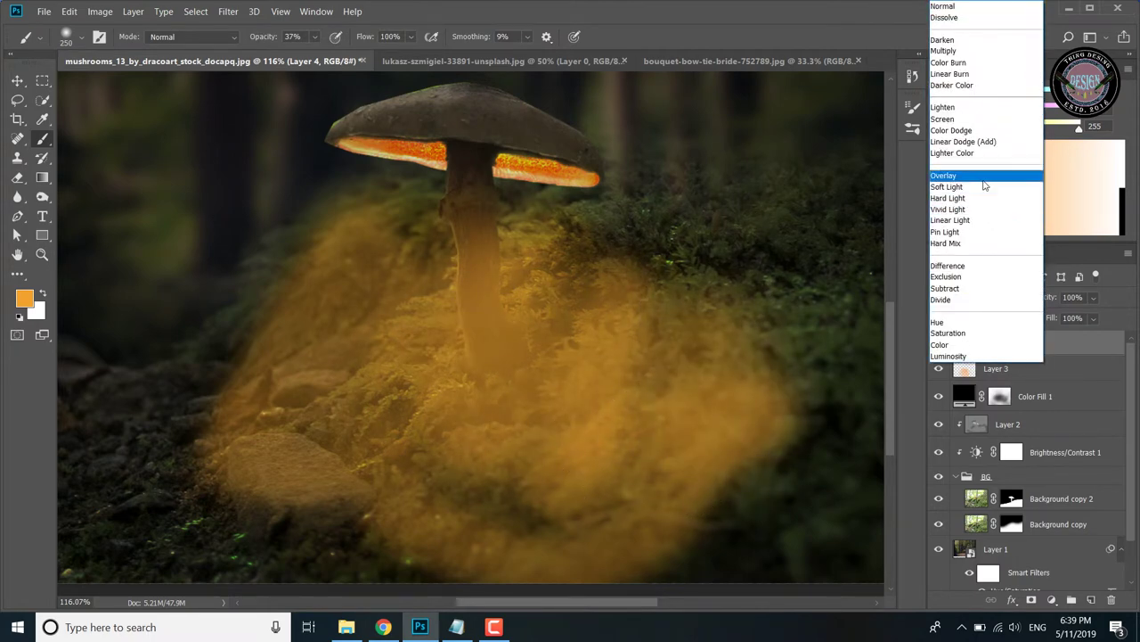
left_click(987, 183)
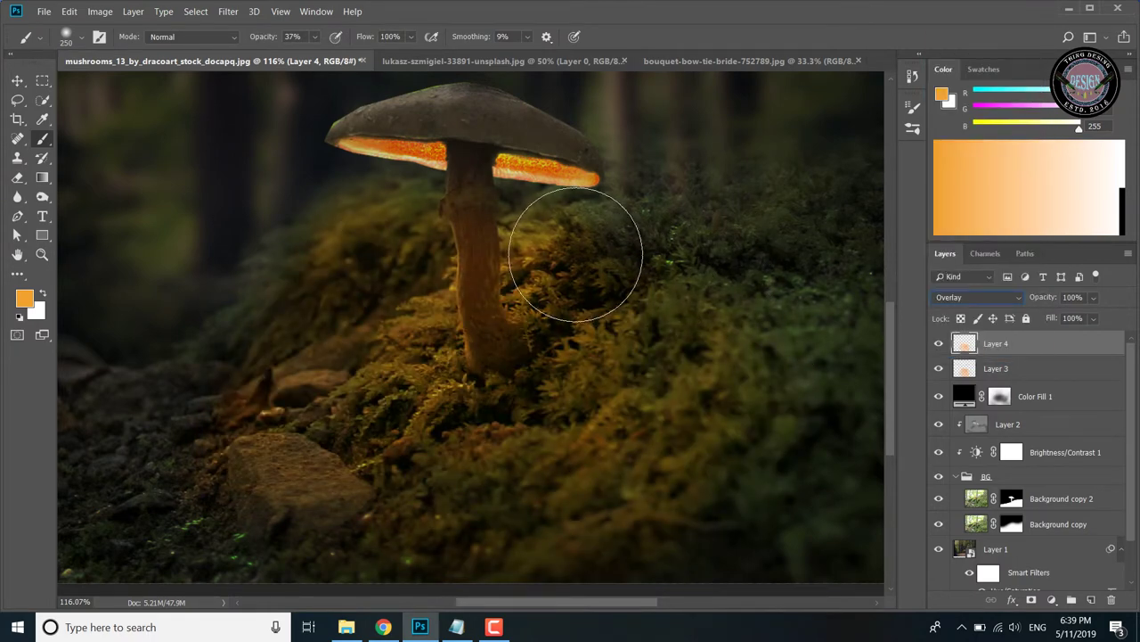
Add more glow to the moss right of the stem and the upper stem with a 90 px brush
left_click_drag(575, 254, 575, 289)
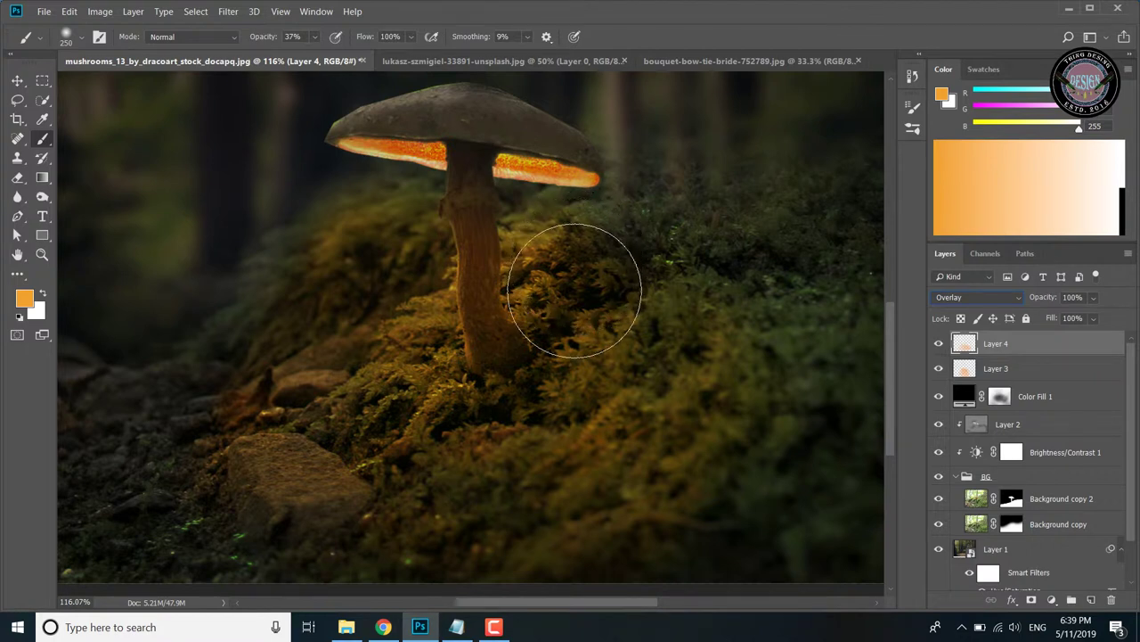
key("bracketleft")
key("bracketleft")
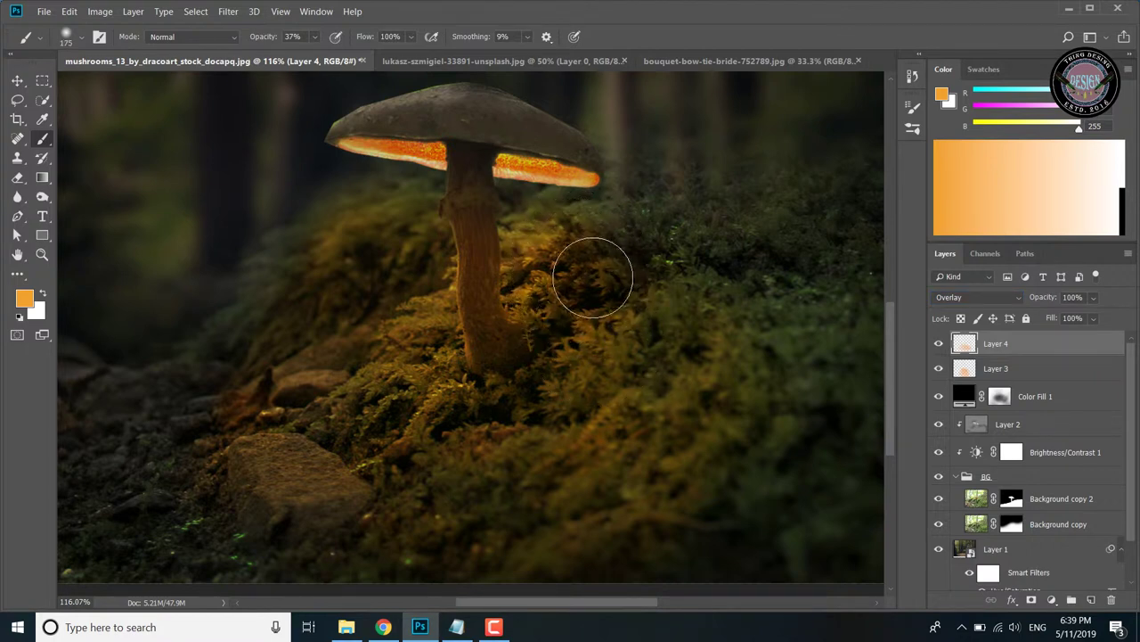
key("bracketleft")
key("bracketleft")
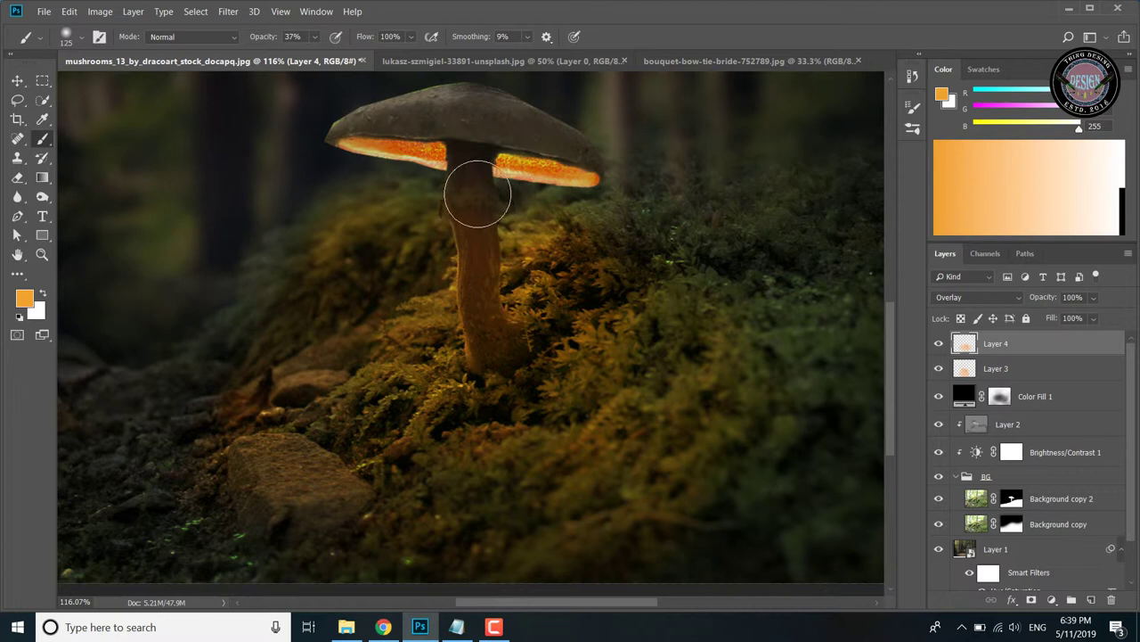
key("bracketleft")
key("bracketleft")
left_click_drag(466, 168, 499, 186)
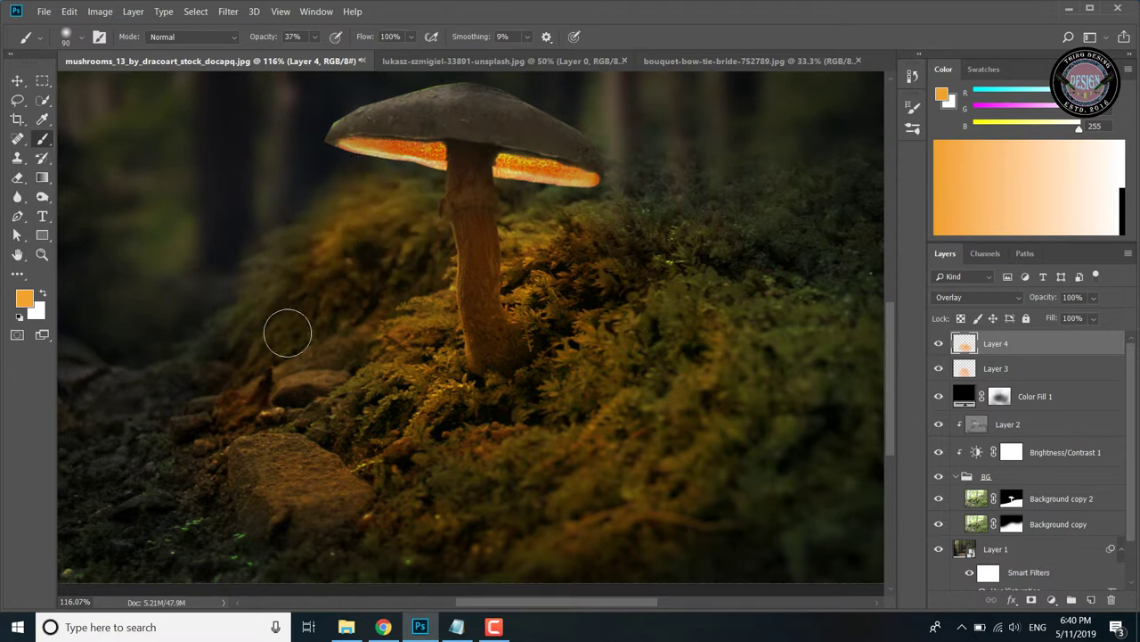
mouse_move(517, 209)
left_mouse_down()
mouse_move(632, 250)
mouse_move(484, 183)
mouse_move(433, 184)
mouse_move(484, 166)
mouse_move(502, 206)
left_mouse_up()
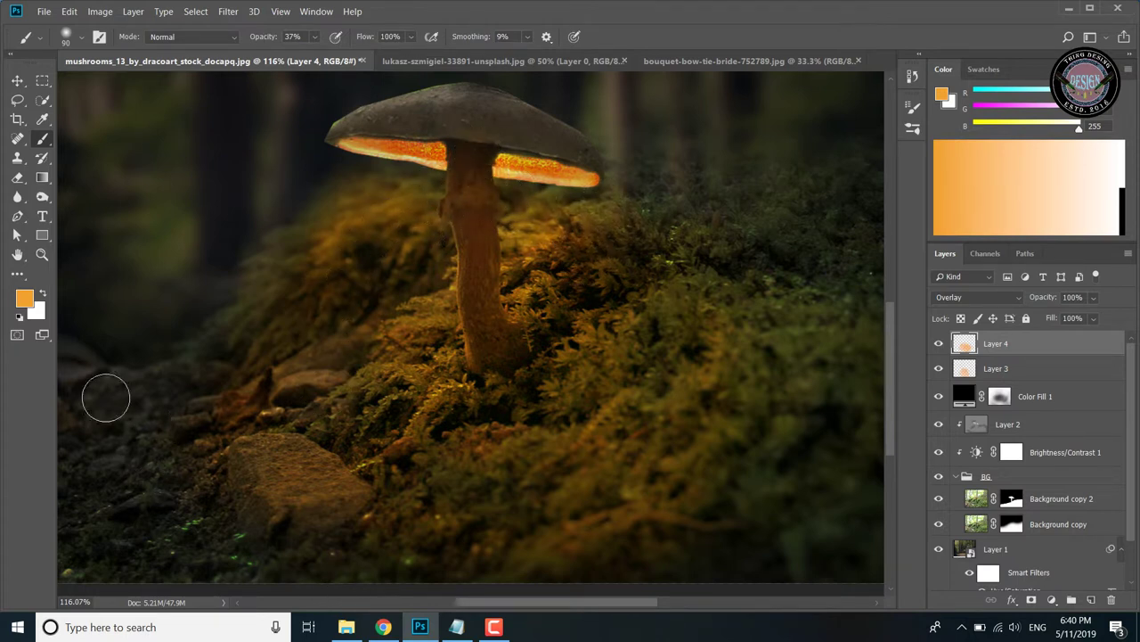
left_click(42, 254)
left_click_drag(540, 395, 504, 398)
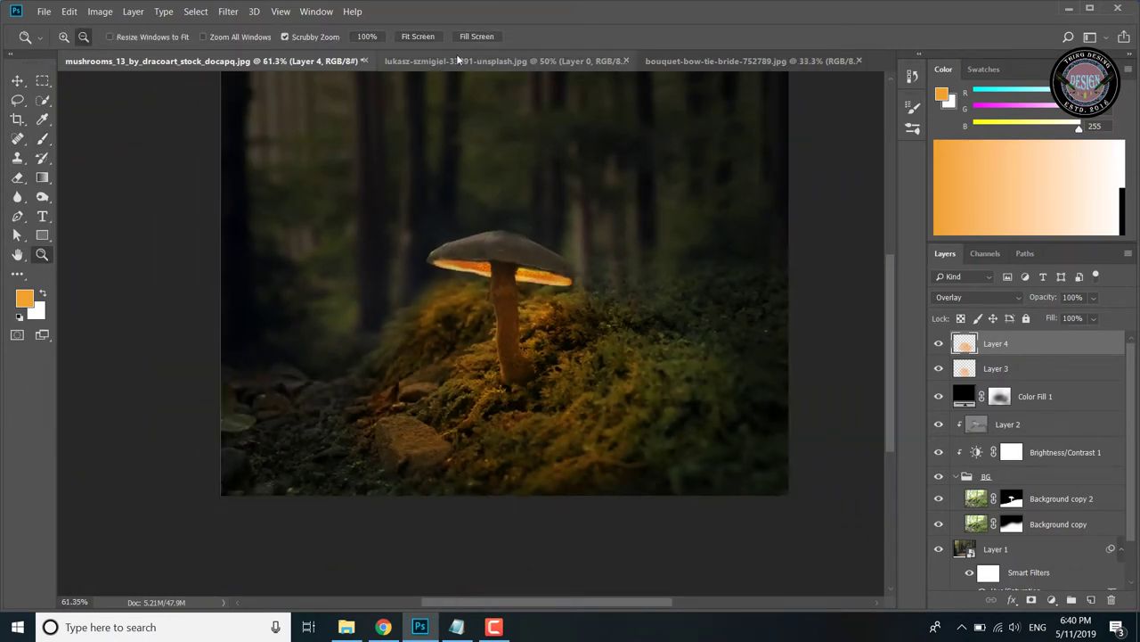
In the wedding photo, duplicate Layer 0 as Layer 0 copy
left_click(401, 61)
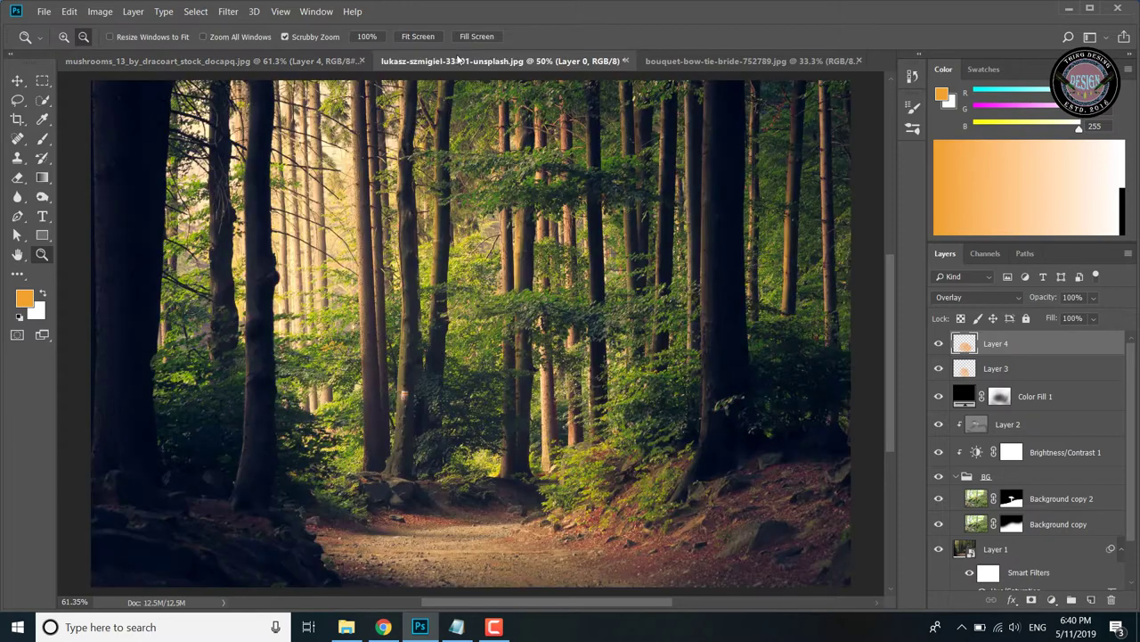
left_click(655, 62)
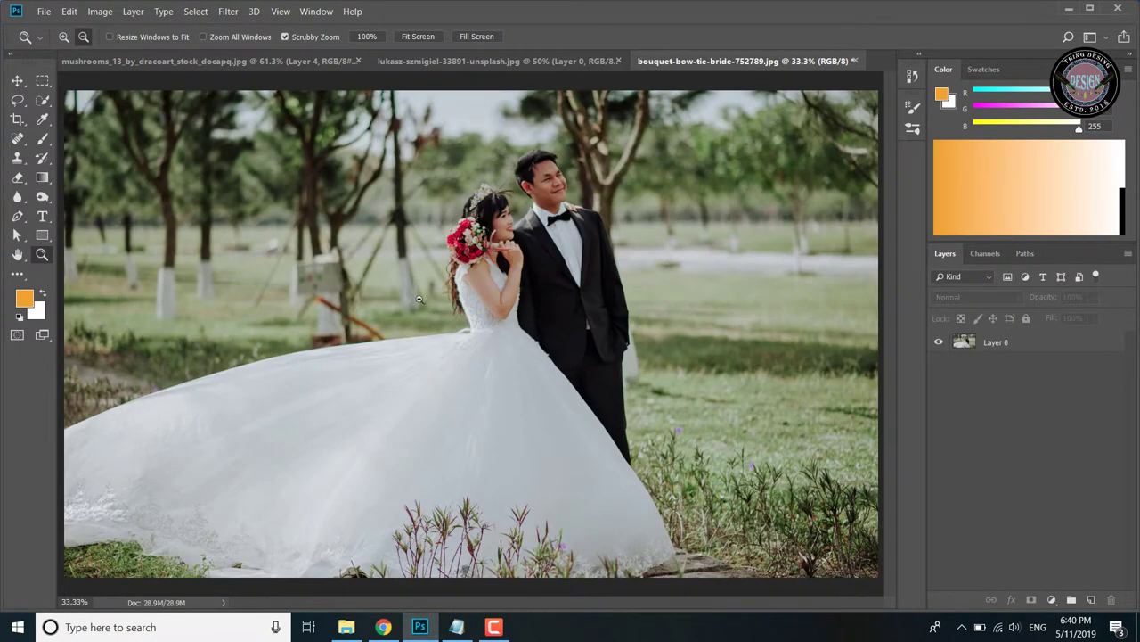
left_click(41, 101)
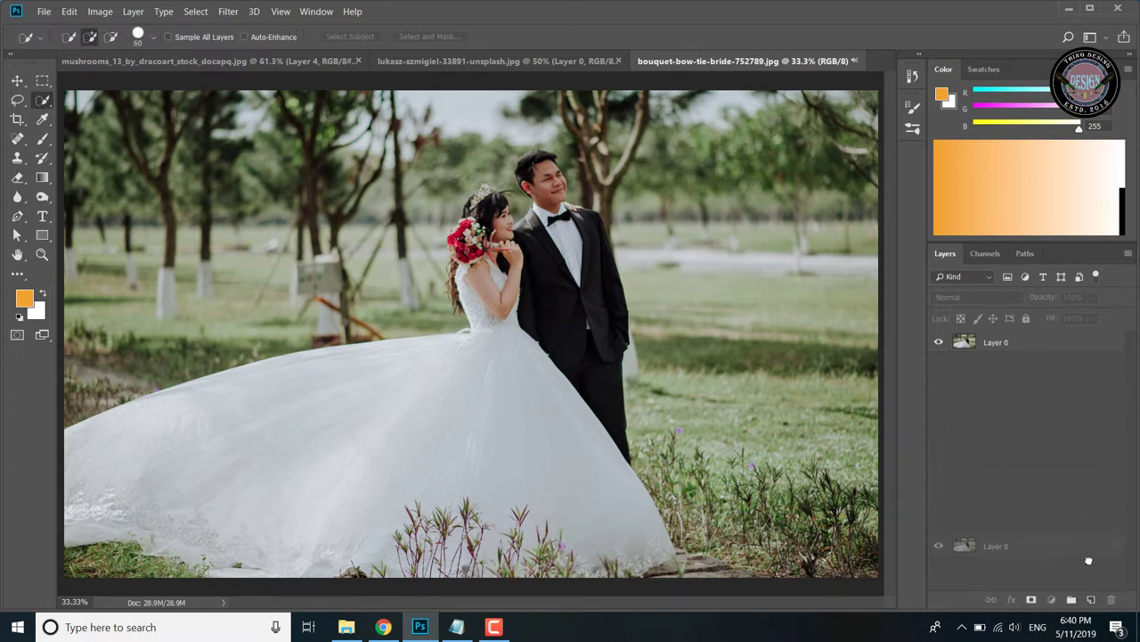
left_click_drag(1034, 343, 1090, 599)
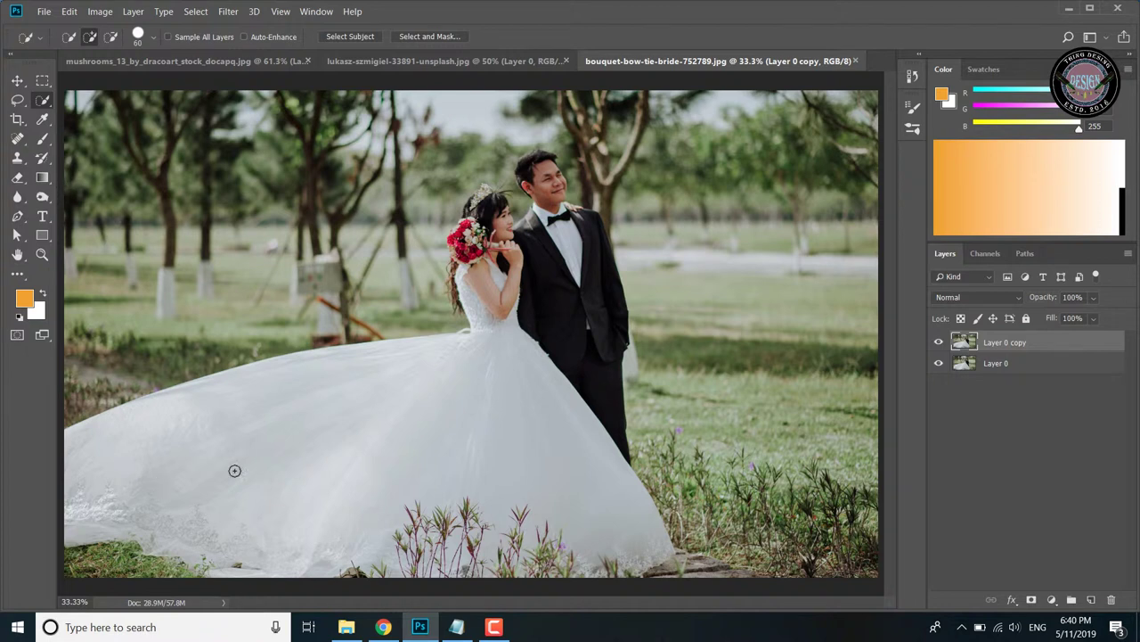
Quick-select the bride's dress and the groom, and open Select and Mask
left_click_drag(304, 464, 357, 445)
left_click_drag(557, 389, 539, 233)
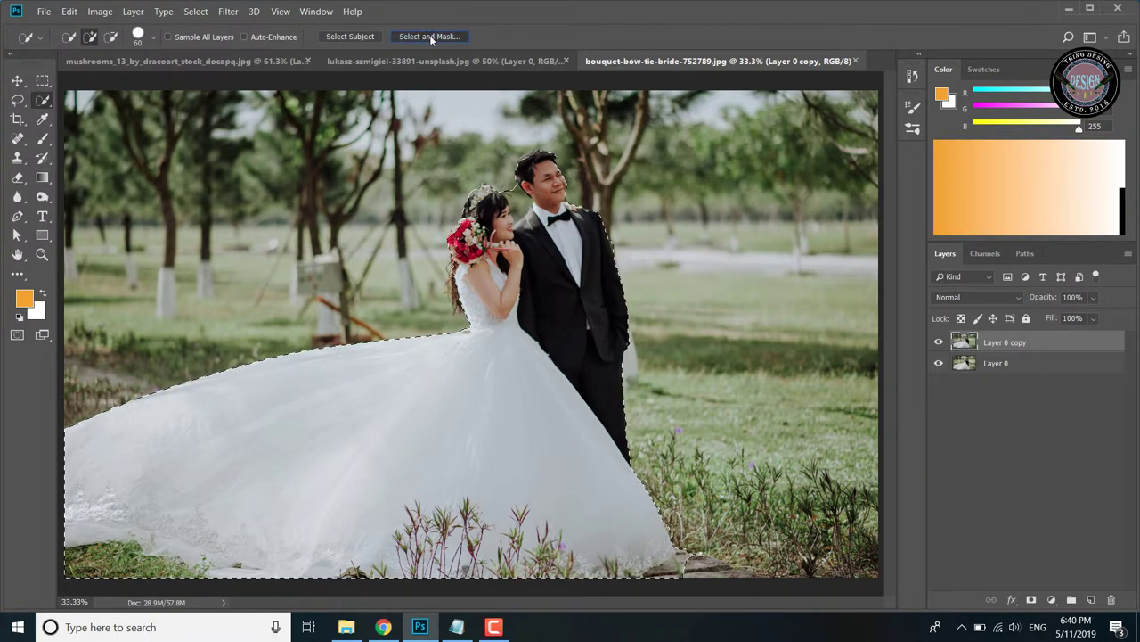
left_click(432, 36)
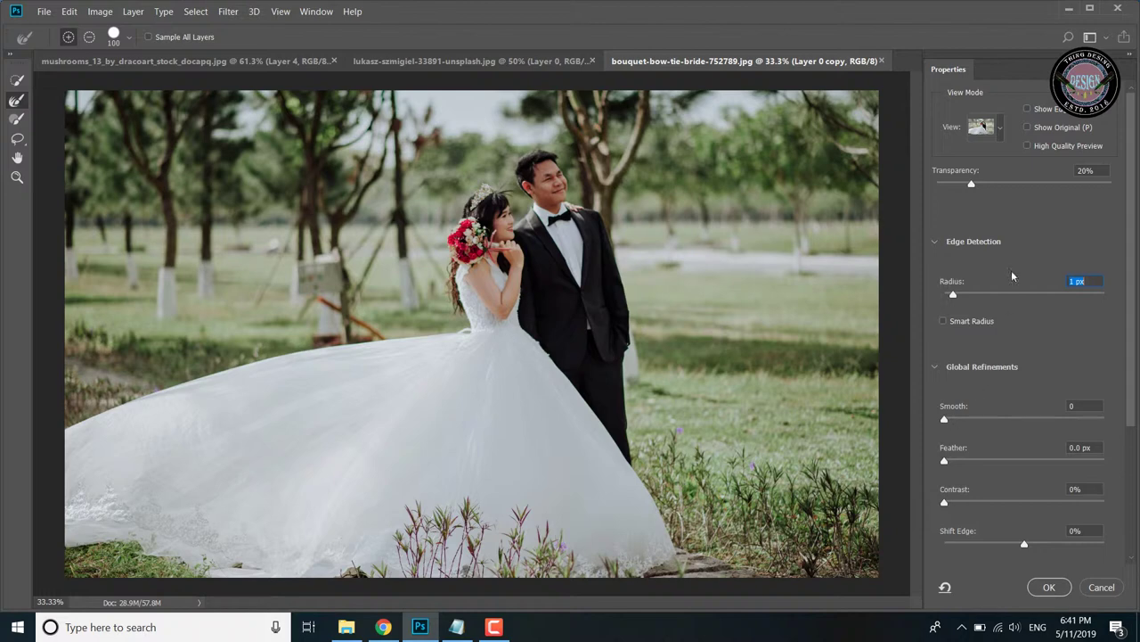
Preview the couple's selection in Overlay view mode and confirm it with OK
left_click(1002, 130)
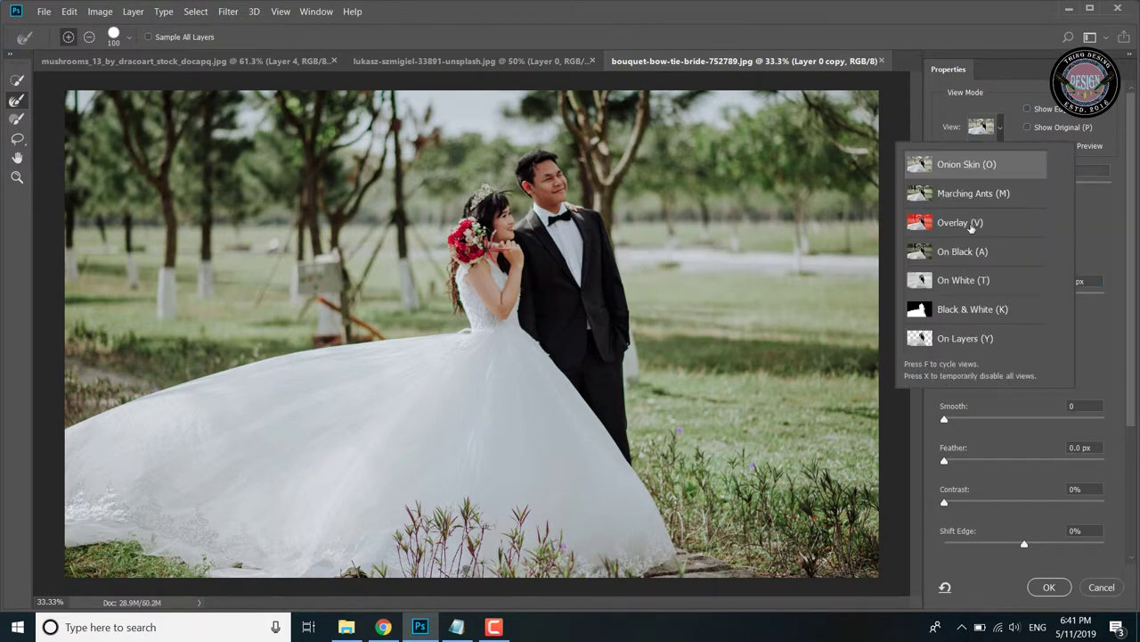
left_click(971, 225)
left_click(522, 189)
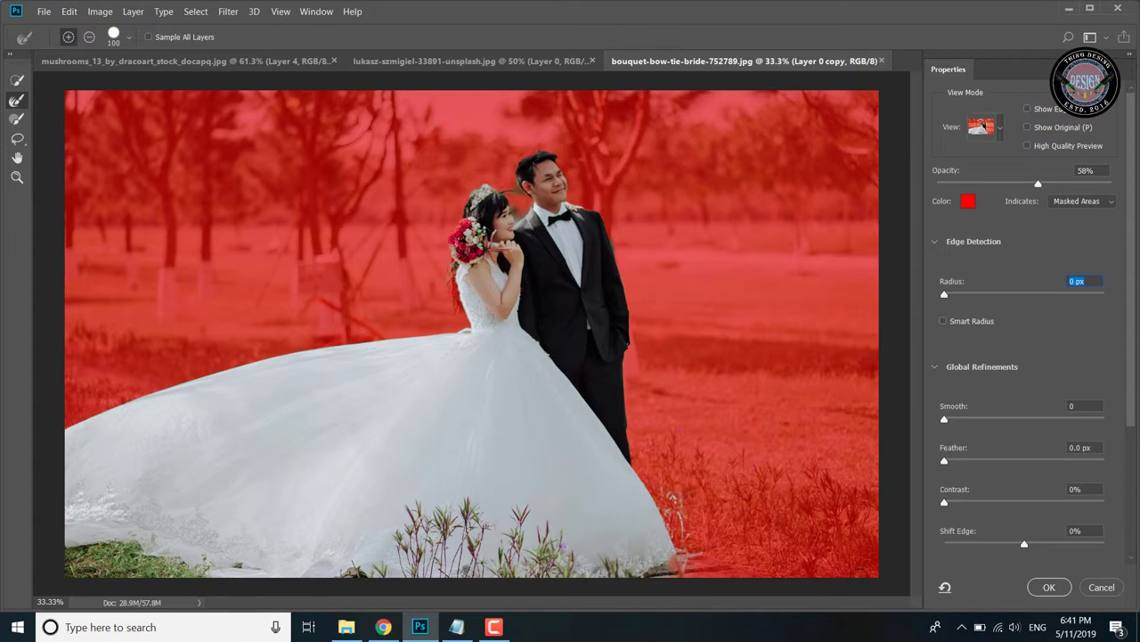
left_click(1050, 590)
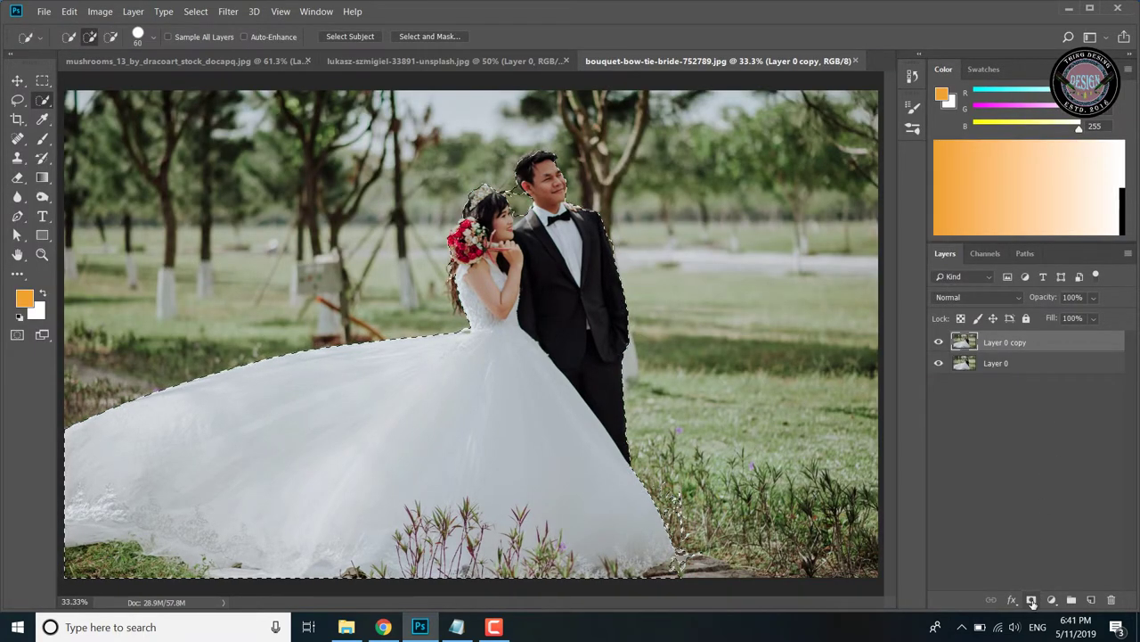
Mask Layer 0 copy to the couple and drag it into the mushroom composite
left_click(1032, 600)
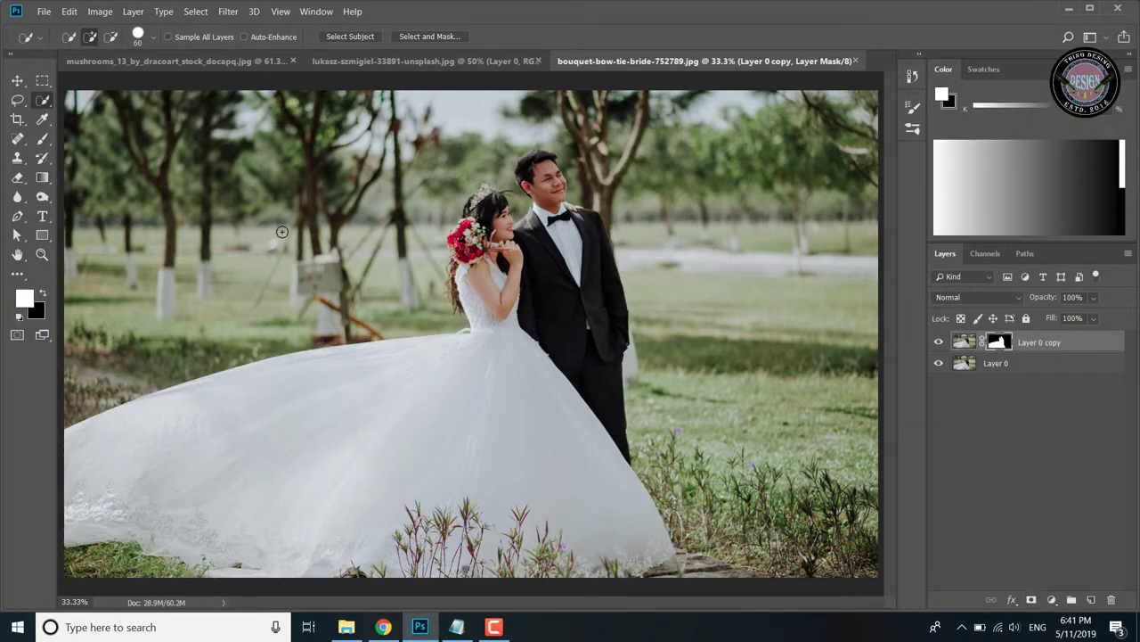
left_click(17, 82)
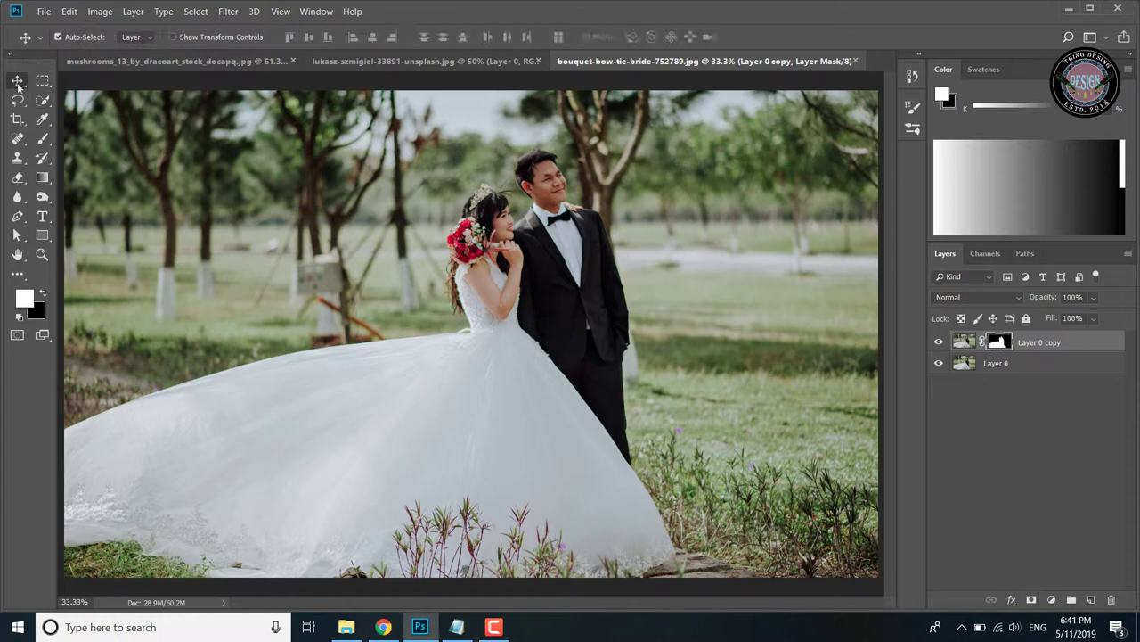
left_click_drag(410, 346, 178, 62)
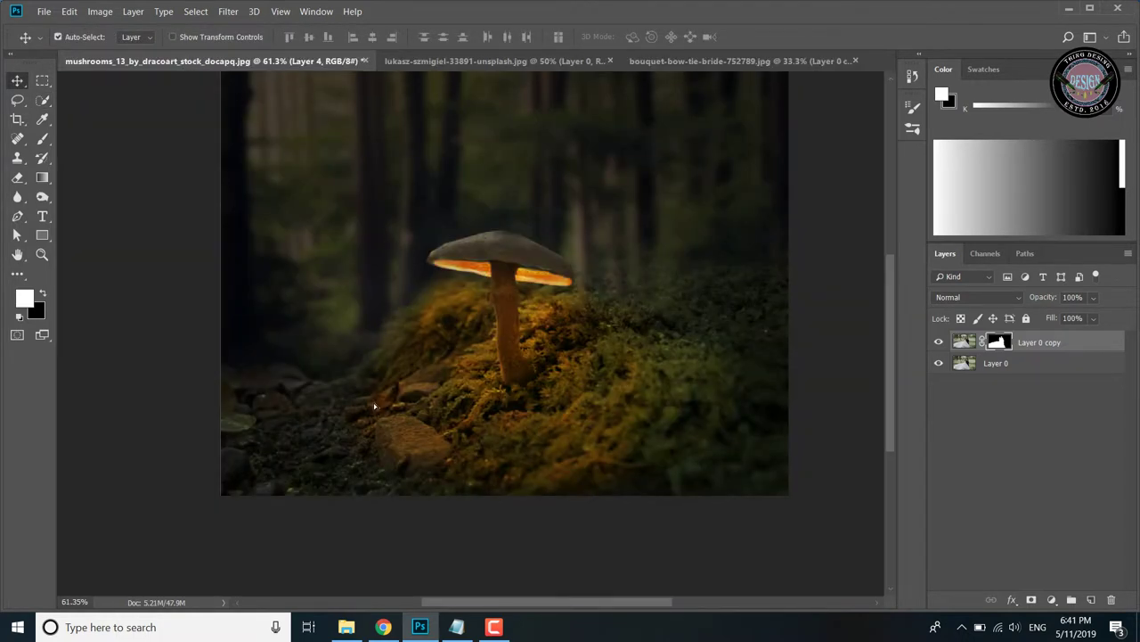
left_click_drag(178, 63, 453, 390)
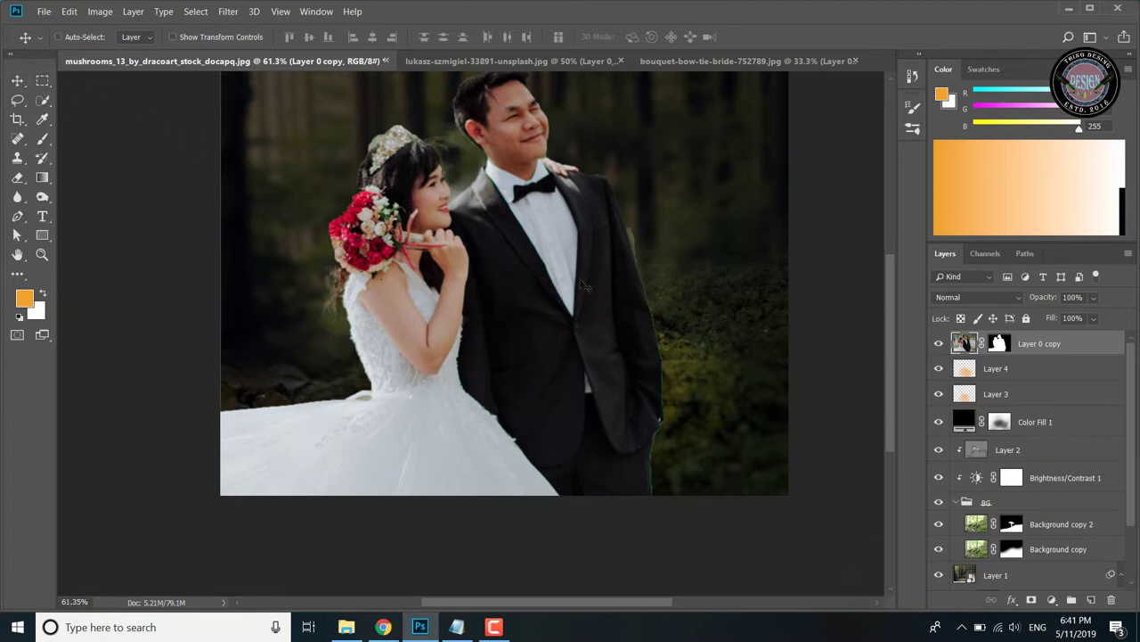
Commit a free transform on the couple layer and zoom out to the full canvas
key("ctrl+t")
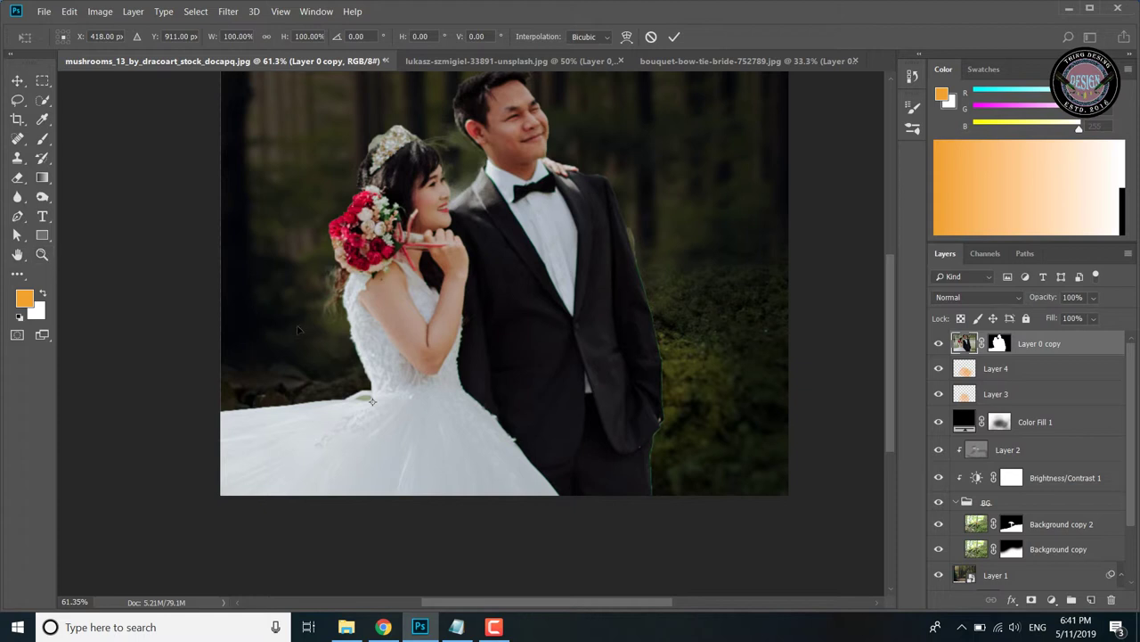
key("Return")
key("z")
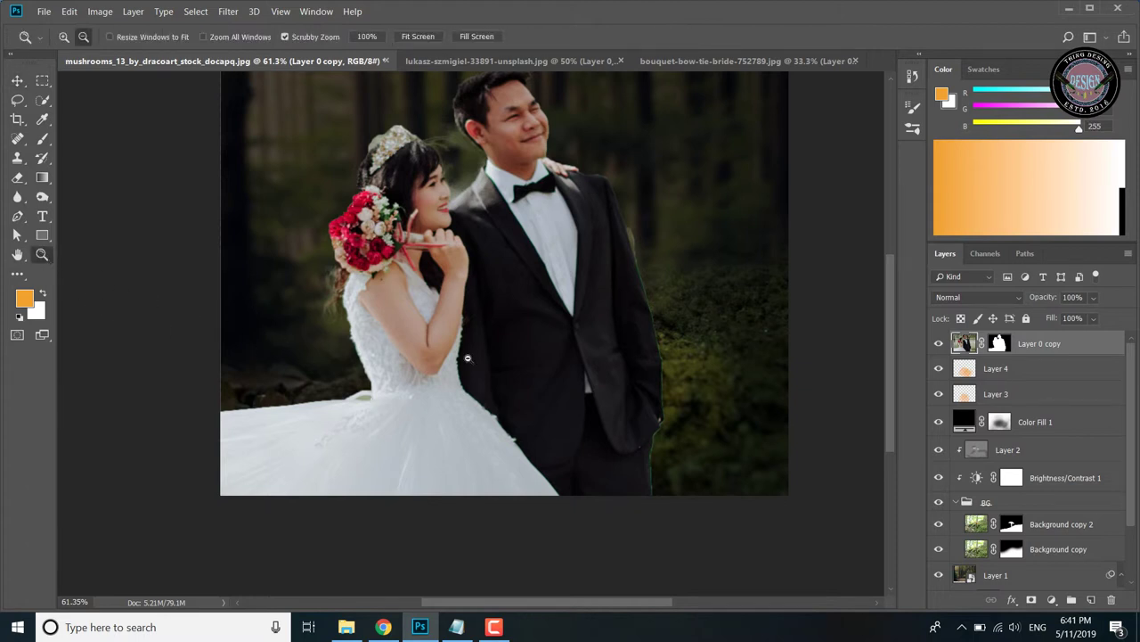
left_click_drag(468, 359, 403, 366)
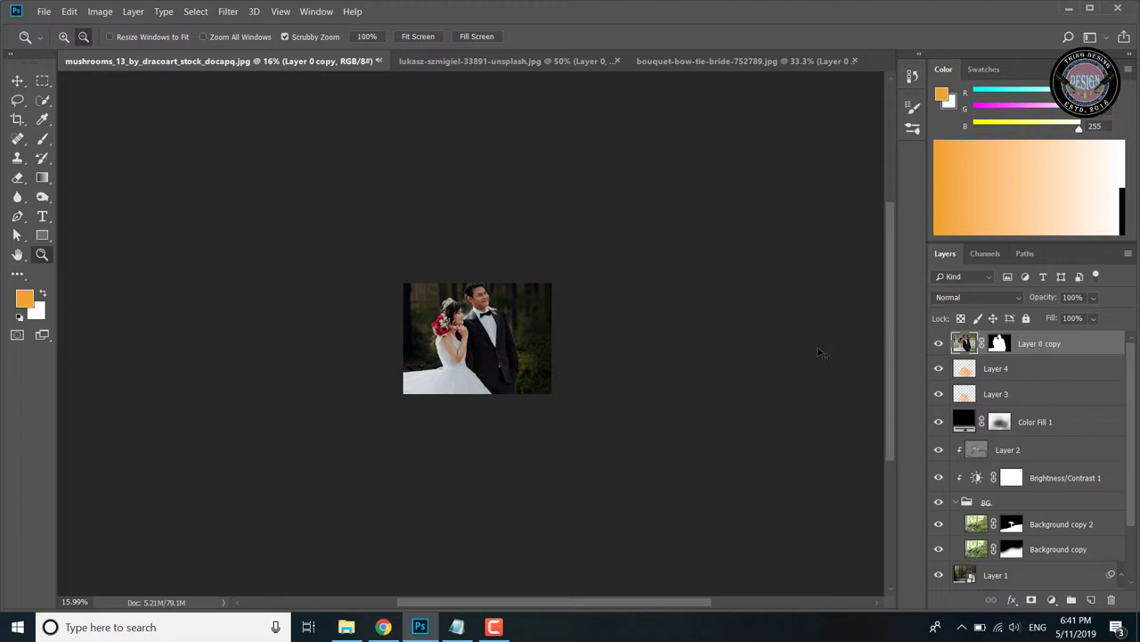
Scale the couple layer down to about 12.5% and place it at the composite's lower left
key("ctrl+t")
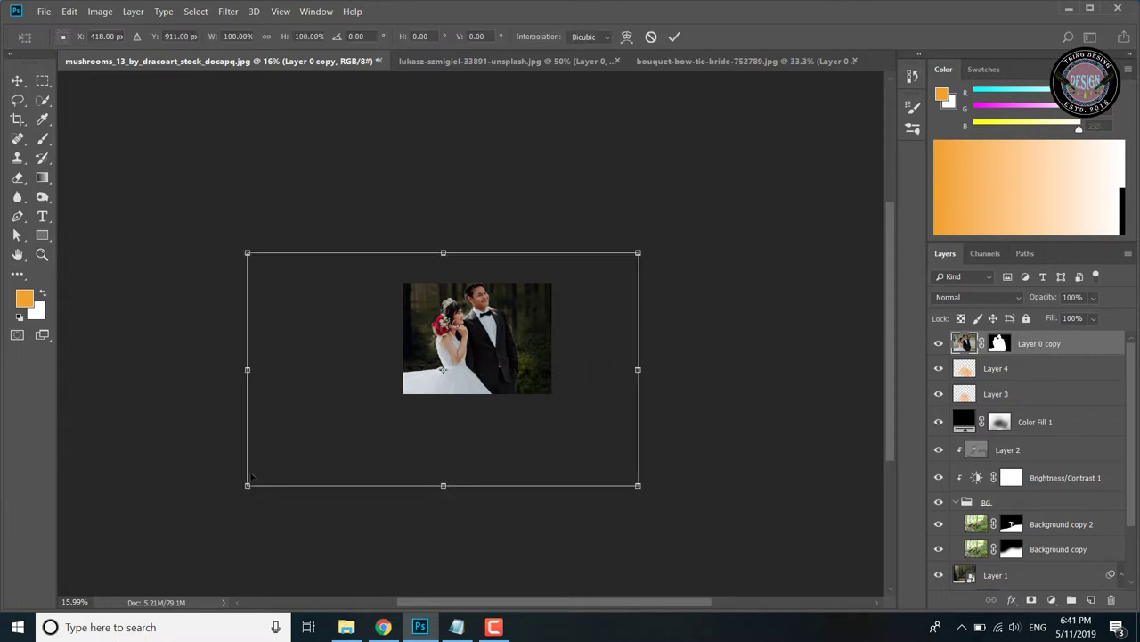
left_click_drag(247, 486, 496, 398)
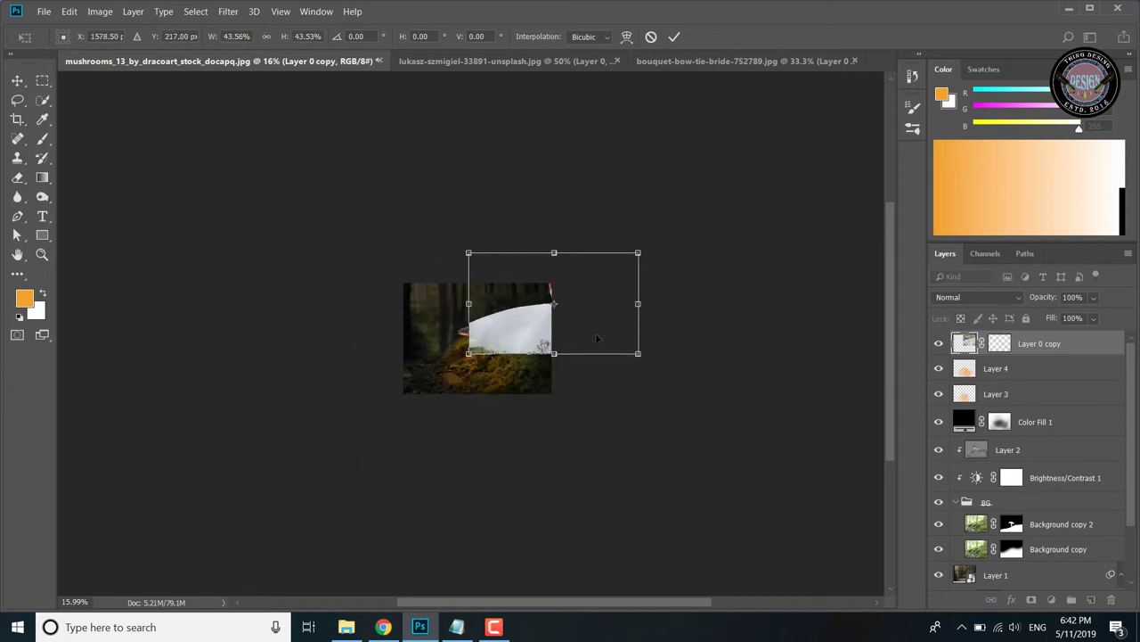
left_click_drag(640, 251, 547, 308)
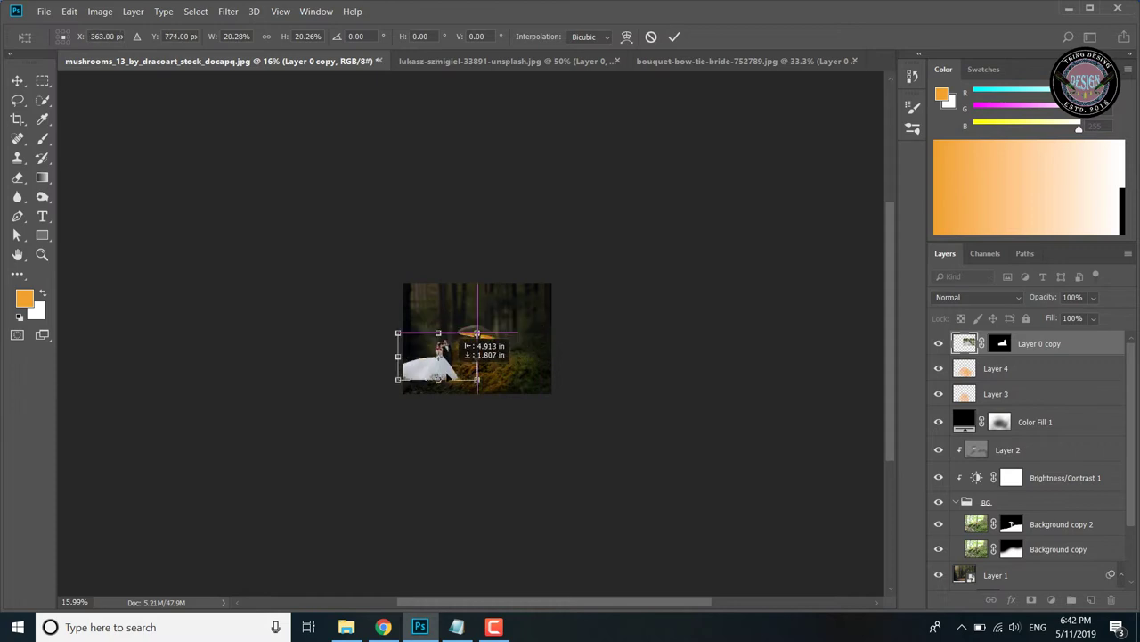
left_click_drag(506, 353, 444, 384)
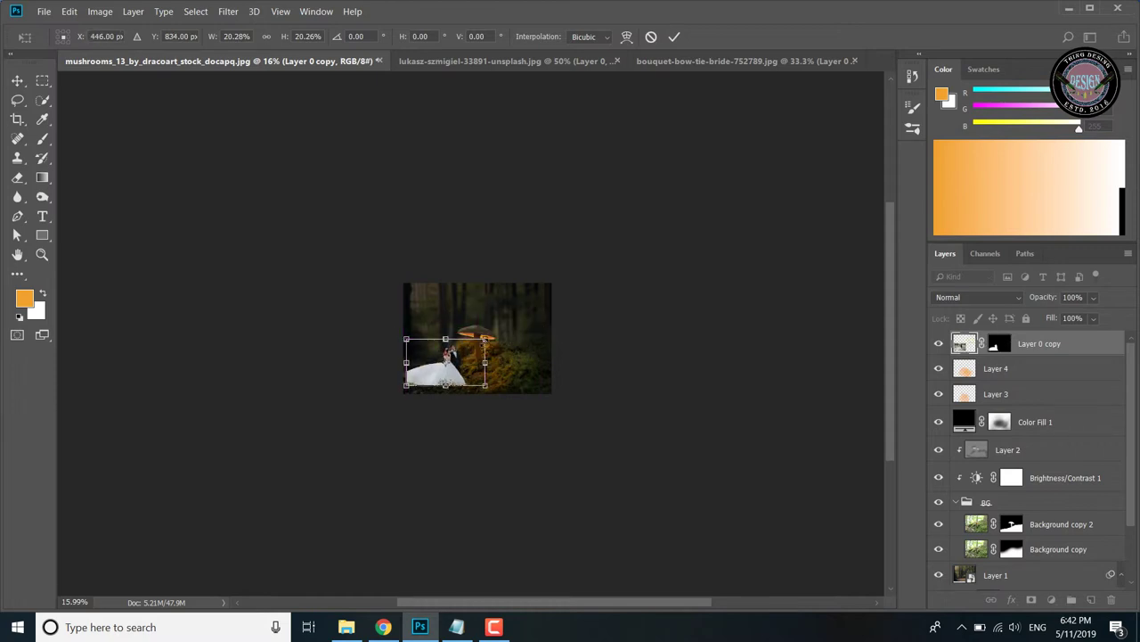
left_click_drag(484, 340, 455, 359)
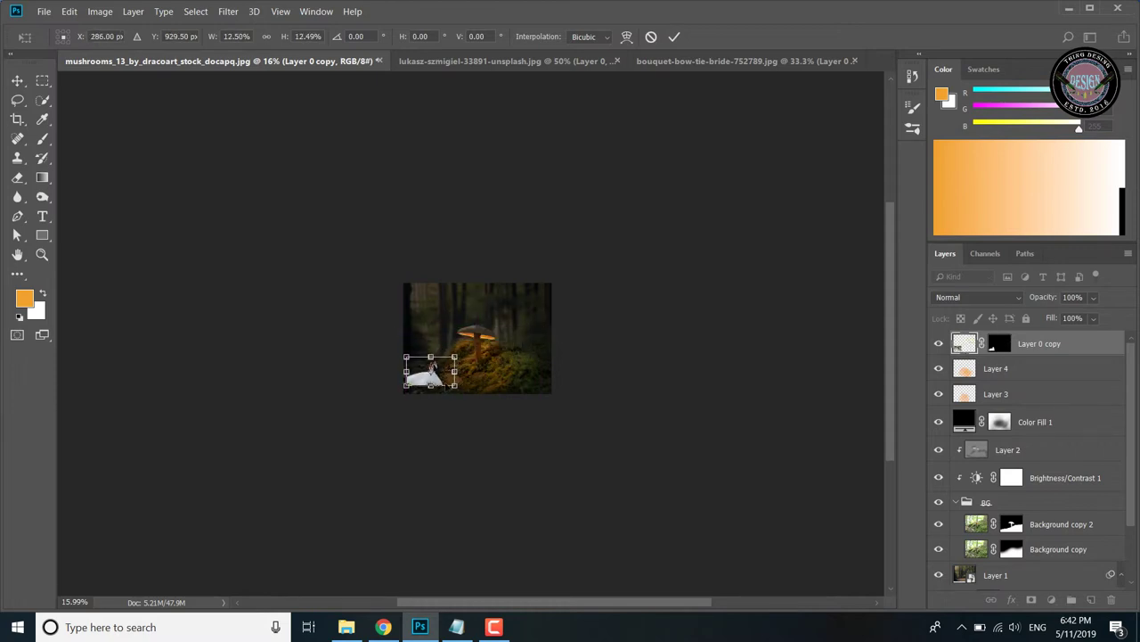
left_click(42, 254)
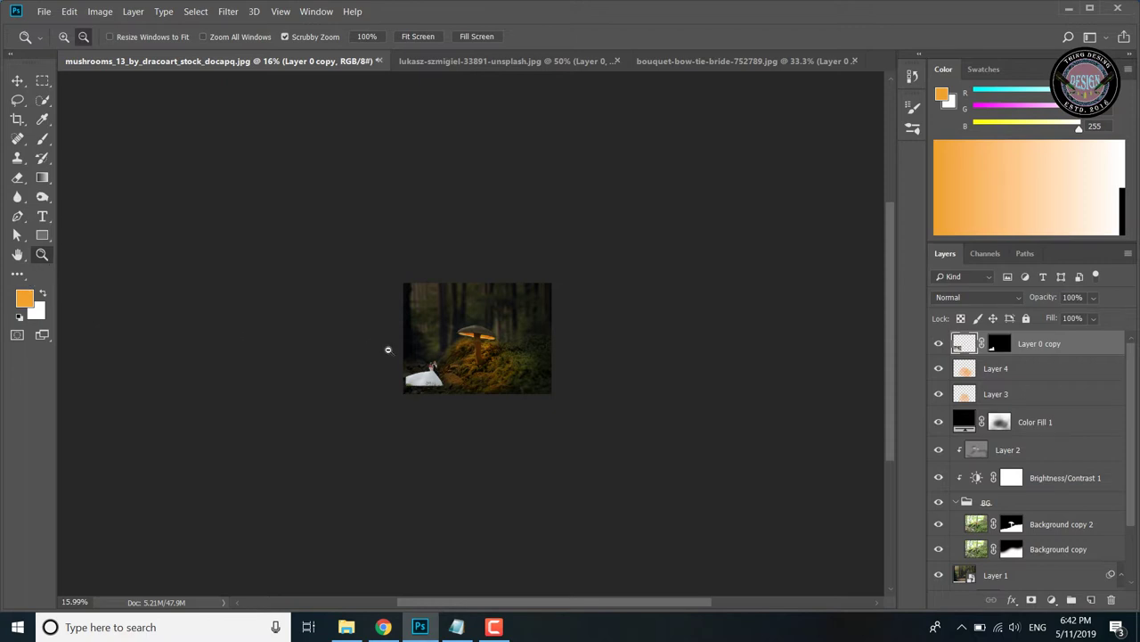
left_click_drag(387, 350, 423, 365)
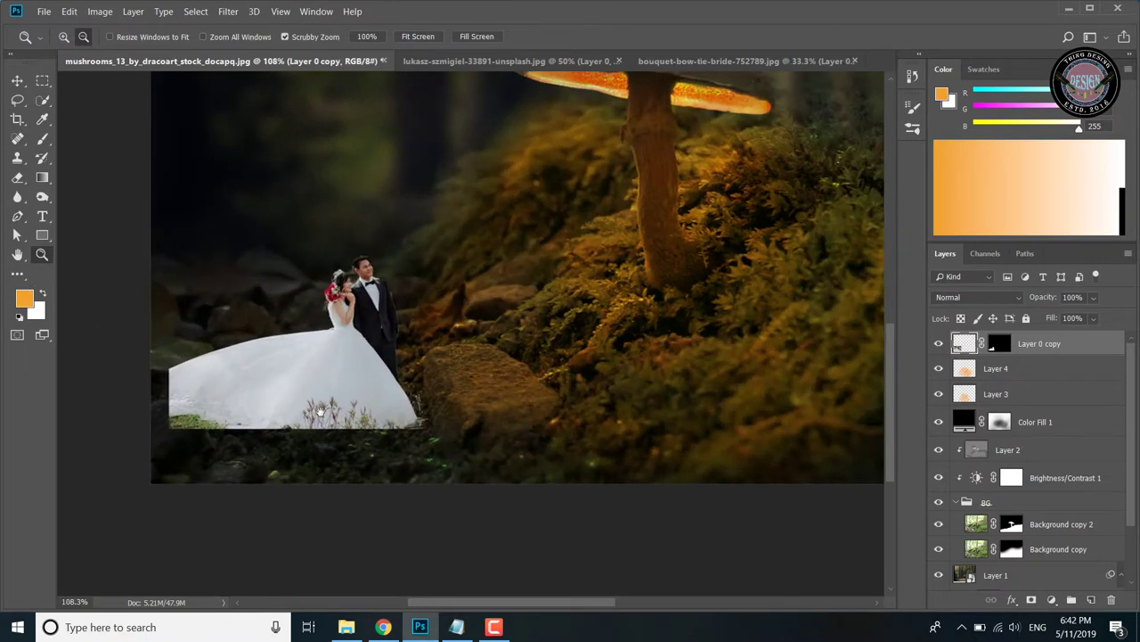
Move the couple up and right onto the moss left of the mushroom stem
left_click_drag(321, 412, 262, 418)
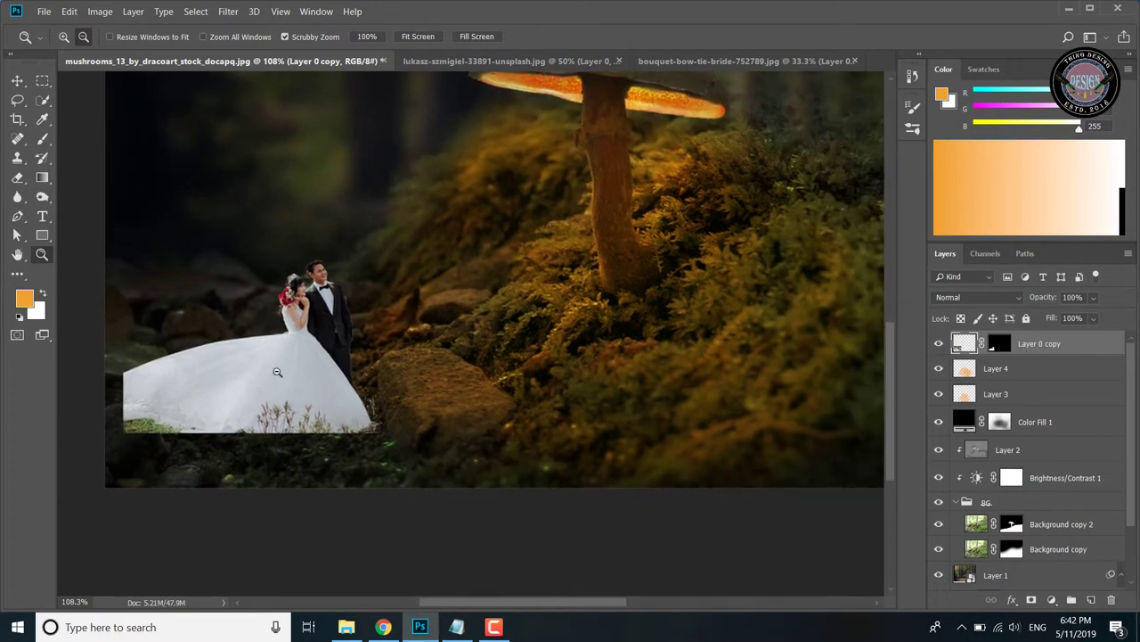
key("v")
left_click_drag(266, 381, 369, 349)
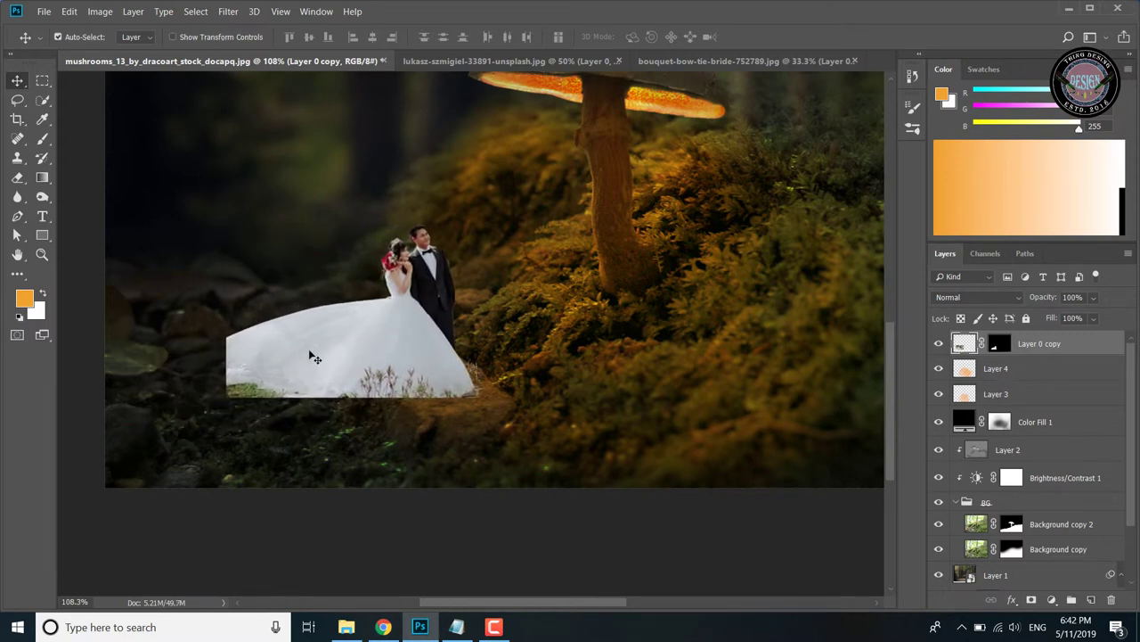
Paint the couple's layer mask with a soft black brush to fade the dress's left edge and hem
left_click(999, 347)
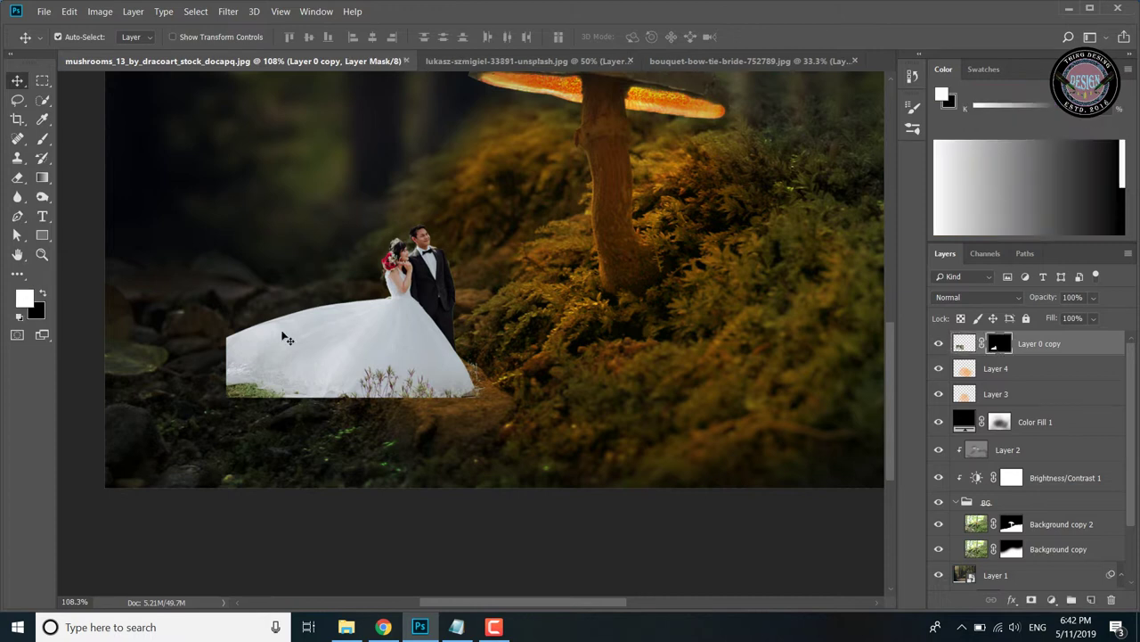
left_click(41, 138)
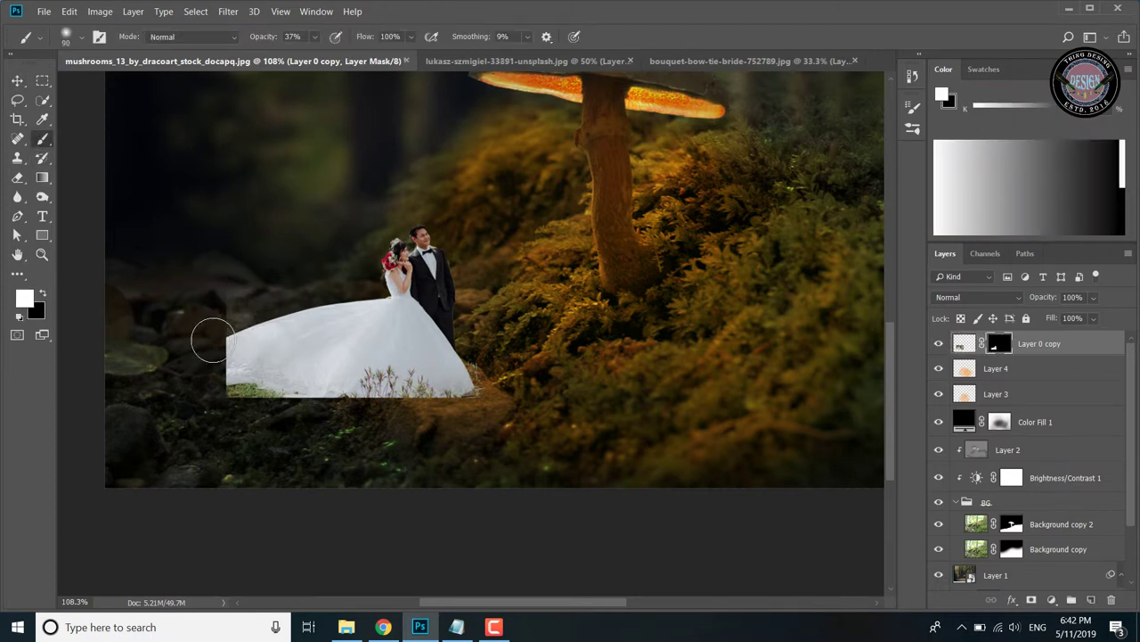
left_click(43, 294)
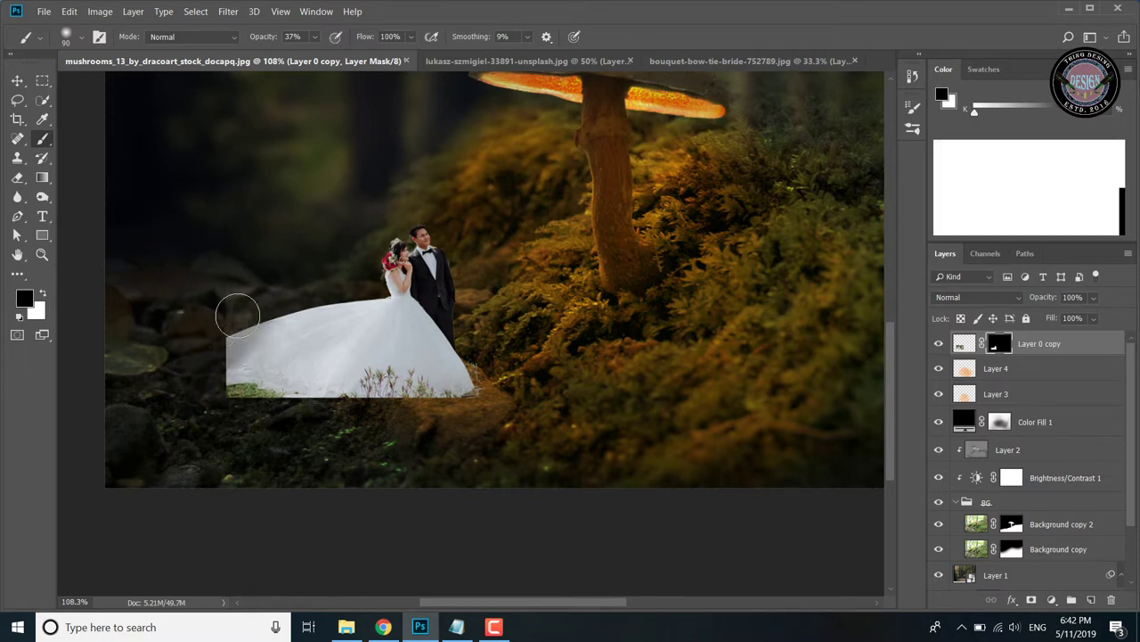
left_click_drag(313, 39, 330, 59)
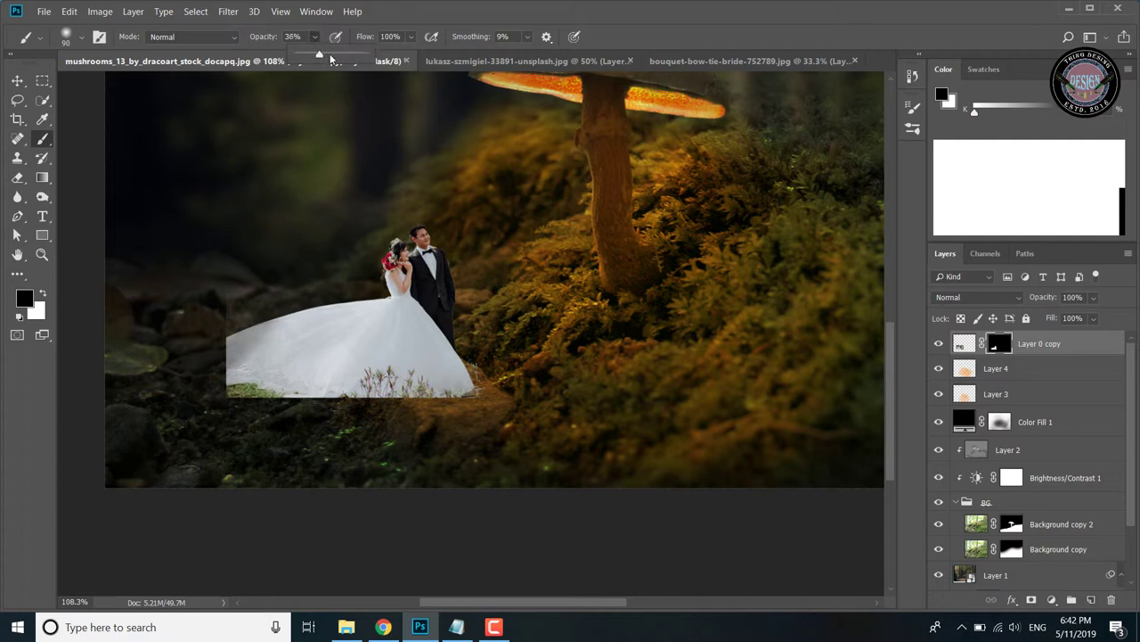
mouse_move(204, 330)
left_mouse_down()
mouse_move(234, 327)
mouse_move(208, 345)
mouse_move(218, 348)
mouse_move(285, 293)
mouse_move(298, 305)
mouse_move(209, 348)
left_mouse_up()
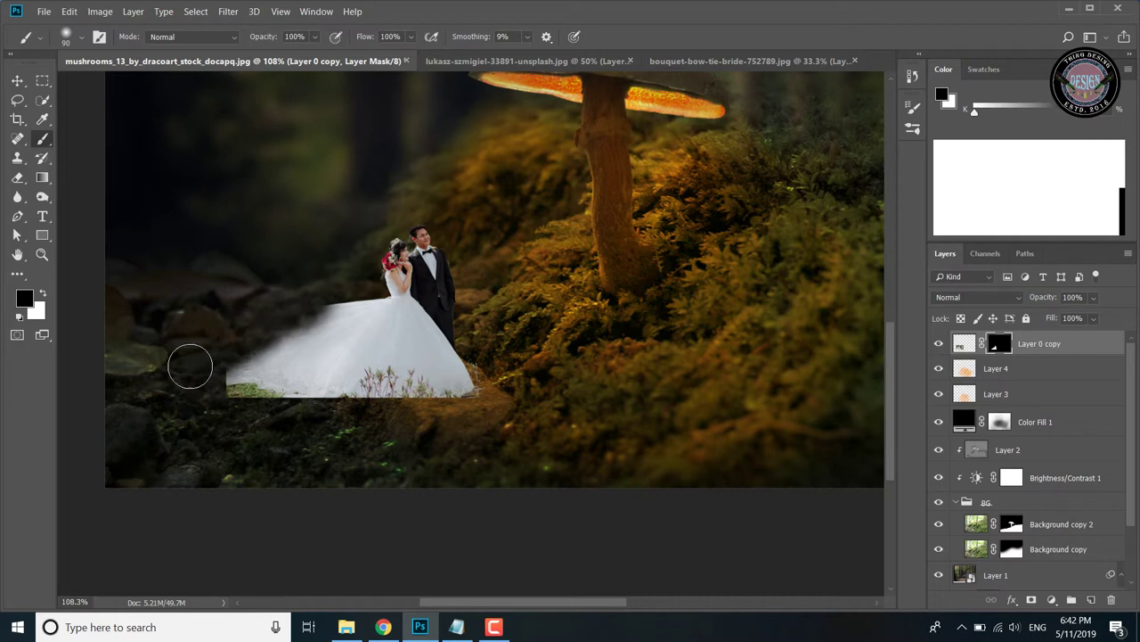
mouse_move(209, 411)
left_mouse_down()
mouse_move(204, 383)
mouse_move(283, 413)
mouse_move(477, 390)
left_mouse_up()
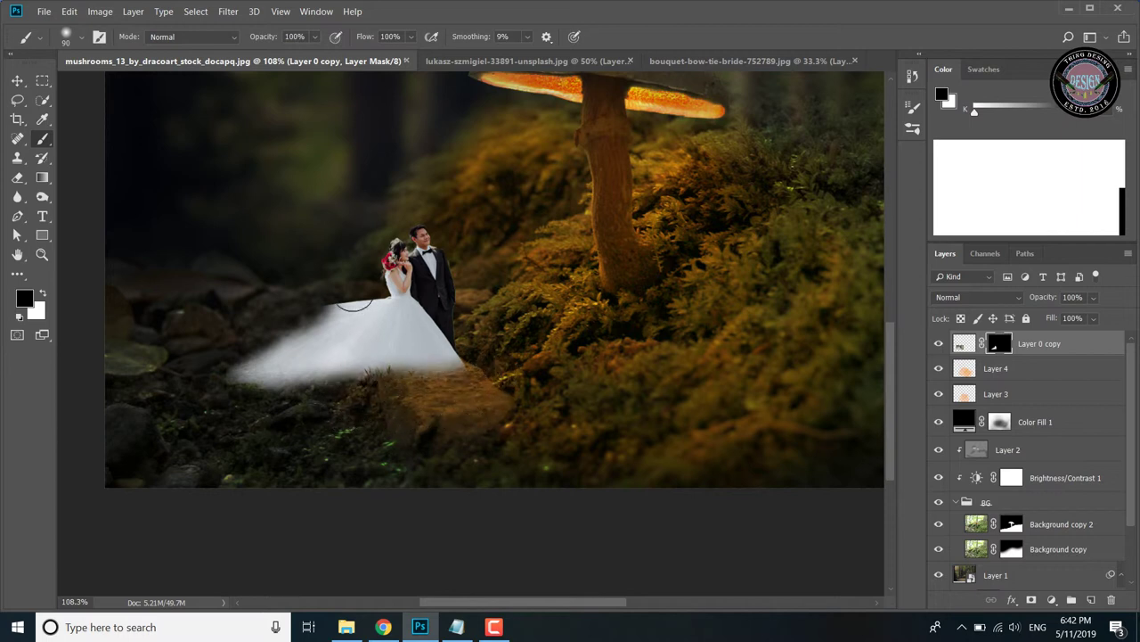
mouse_move(355, 240)
left_mouse_down()
mouse_move(316, 282)
mouse_move(331, 285)
mouse_move(232, 349)
mouse_move(257, 394)
mouse_move(386, 400)
mouse_move(214, 398)
left_mouse_up()
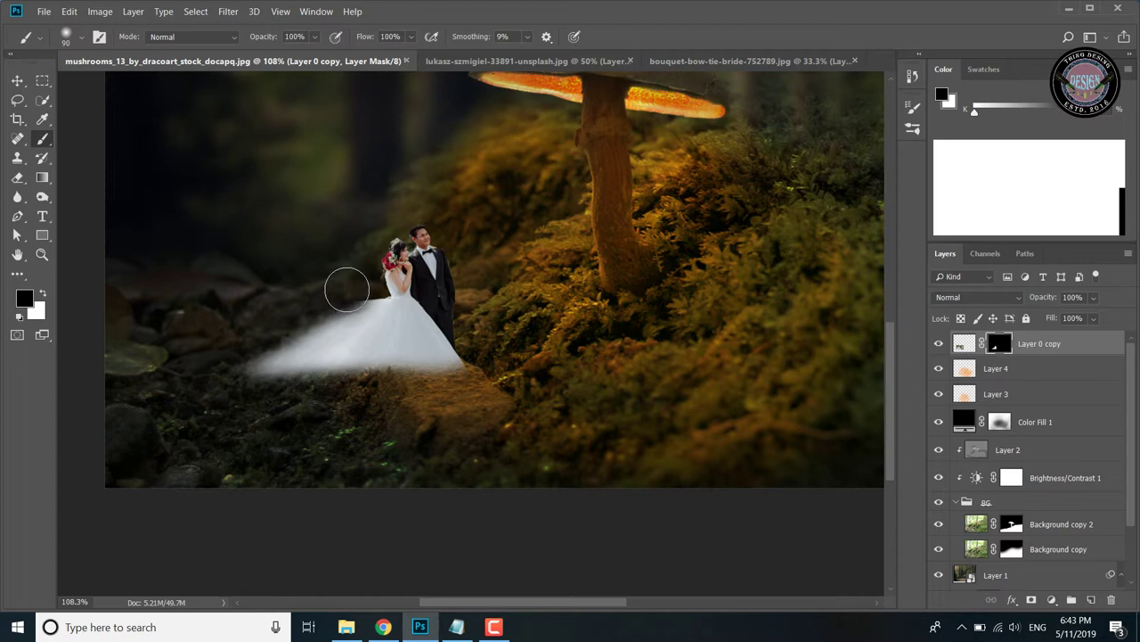
left_click_drag(357, 285, 320, 311)
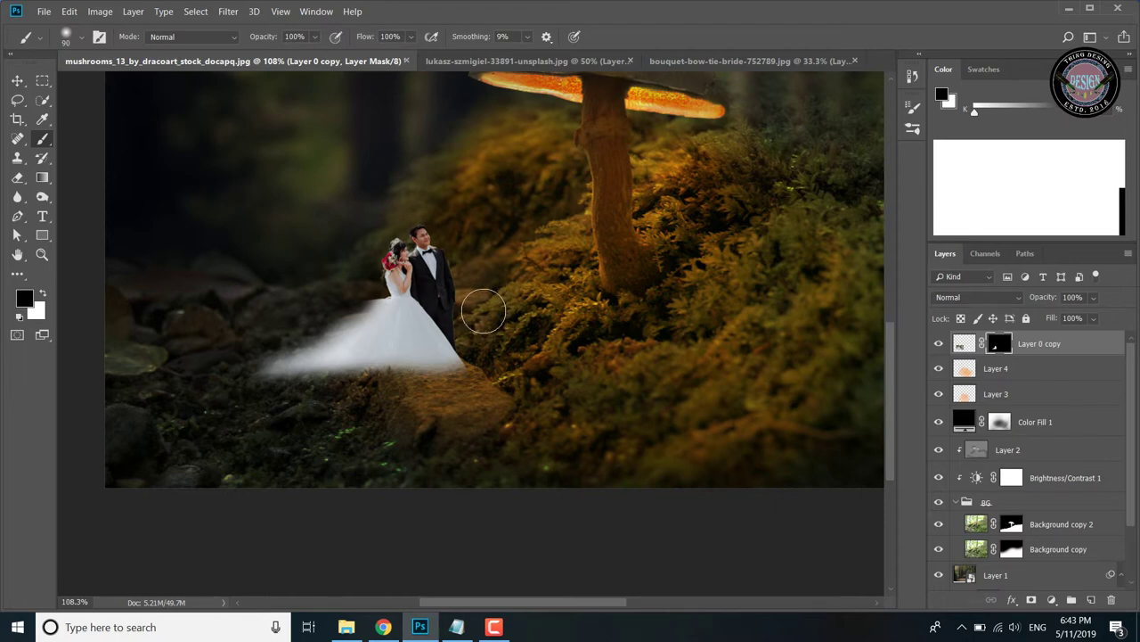
left_click(41, 254)
mouse_move(413, 290)
left_mouse_down()
mouse_move(463, 294)
mouse_move(426, 321)
left_mouse_up()
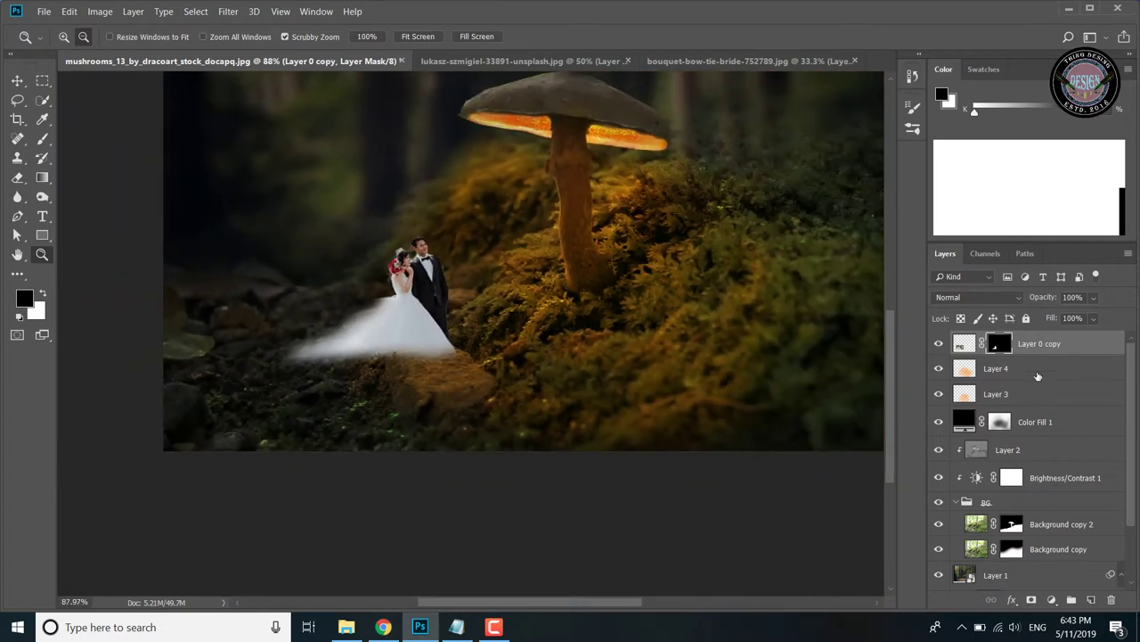
Clip a Brightness/Contrast adjustment to the couple with Brightness -53 and Contrast -25
left_click(1057, 343)
left_click(1051, 598)
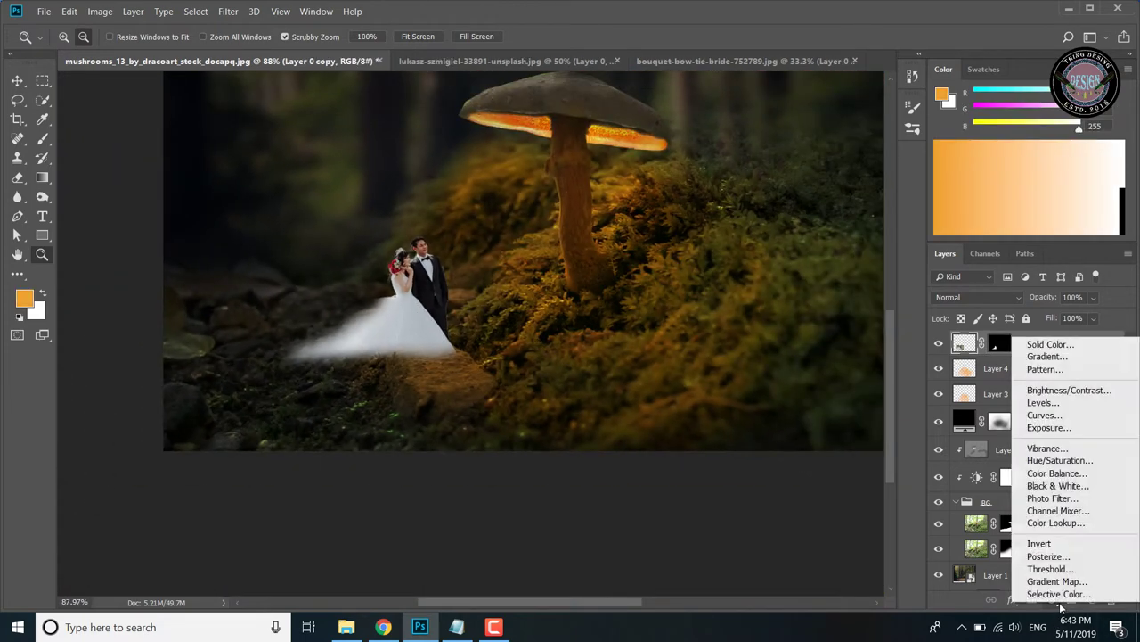
left_click(1065, 390)
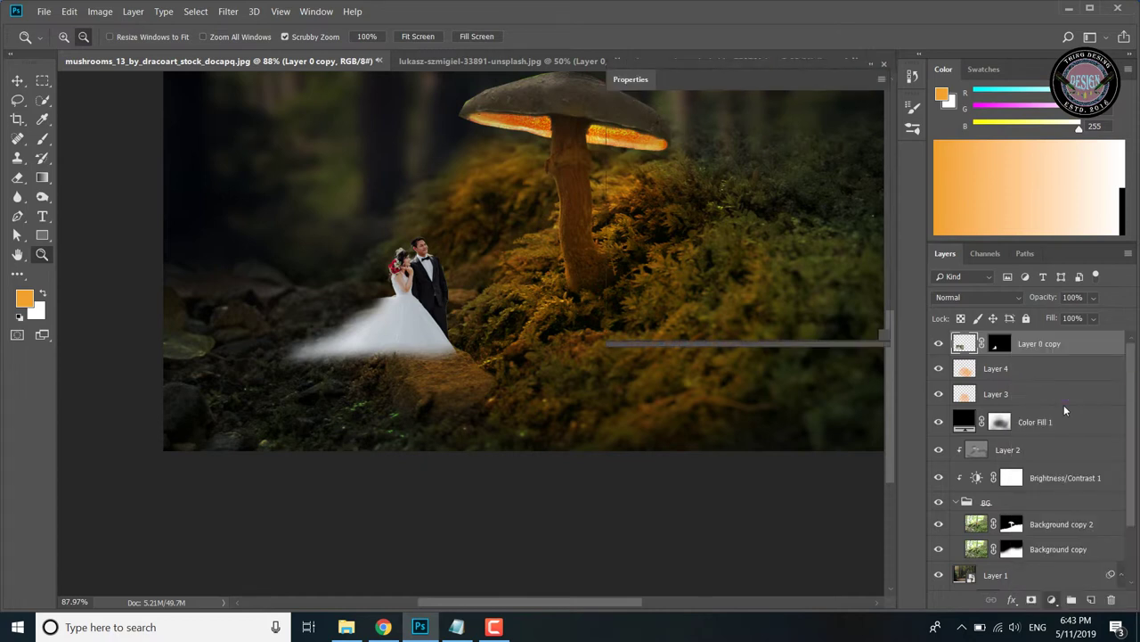
left_click(779, 331)
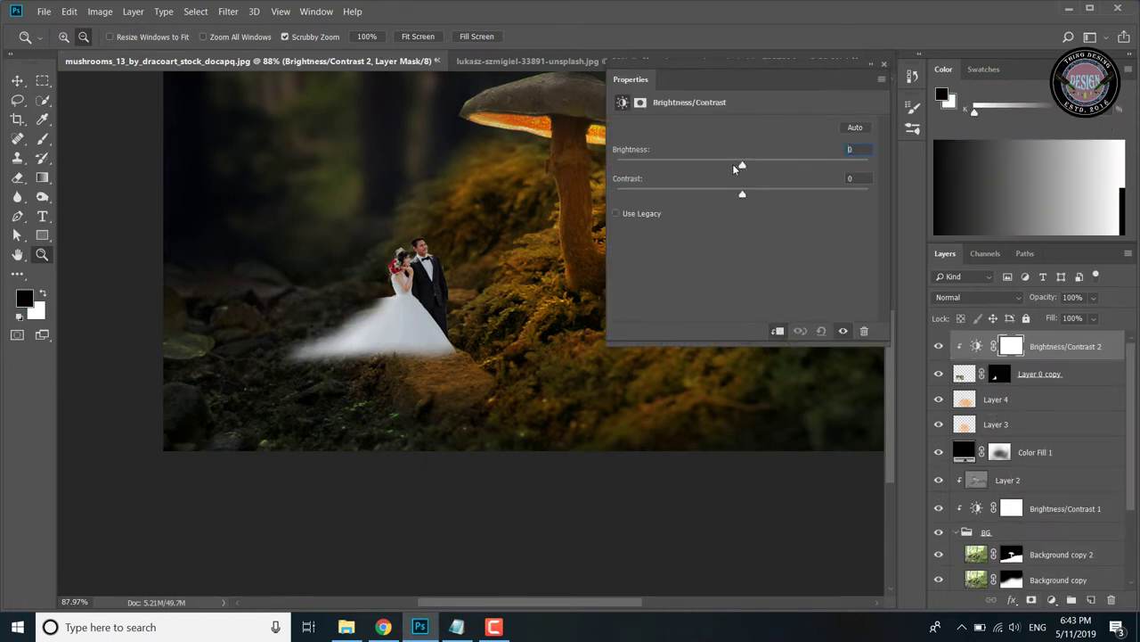
mouse_move(734, 167)
left_mouse_down()
mouse_move(643, 180)
mouse_move(699, 183)
left_mouse_up()
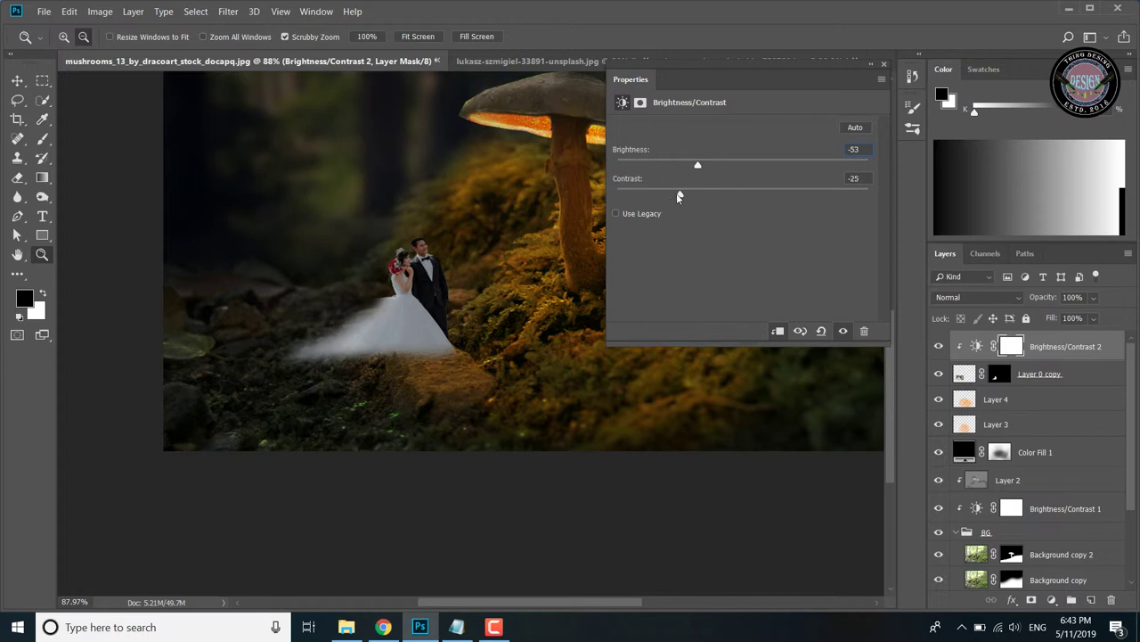
left_click_drag(810, 194, 717, 195)
left_click(885, 65)
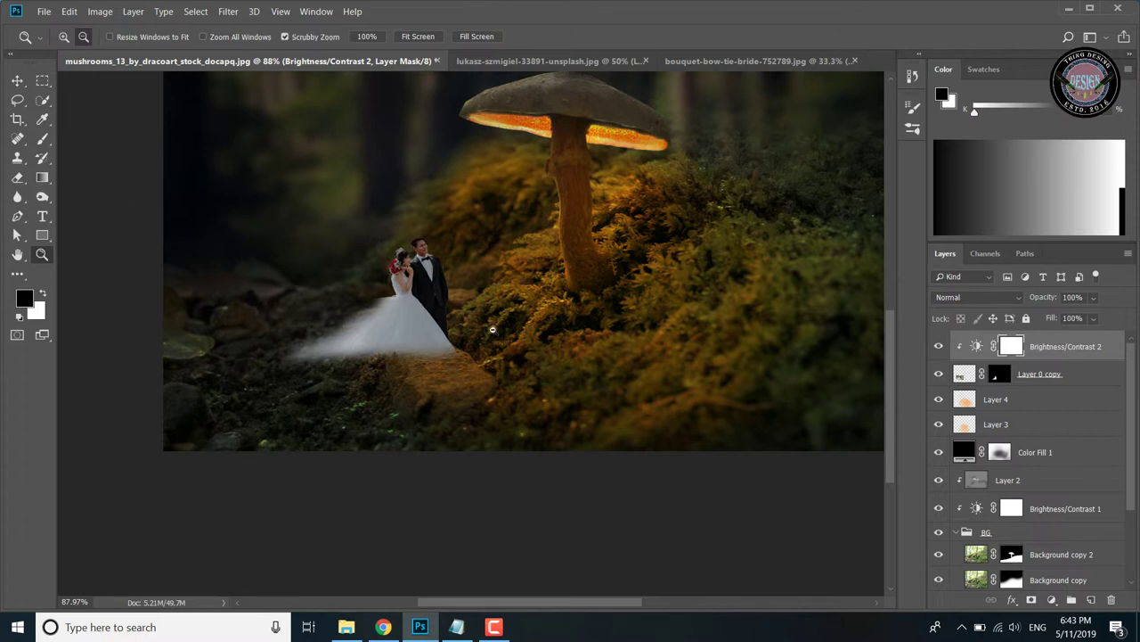
left_click(997, 376)
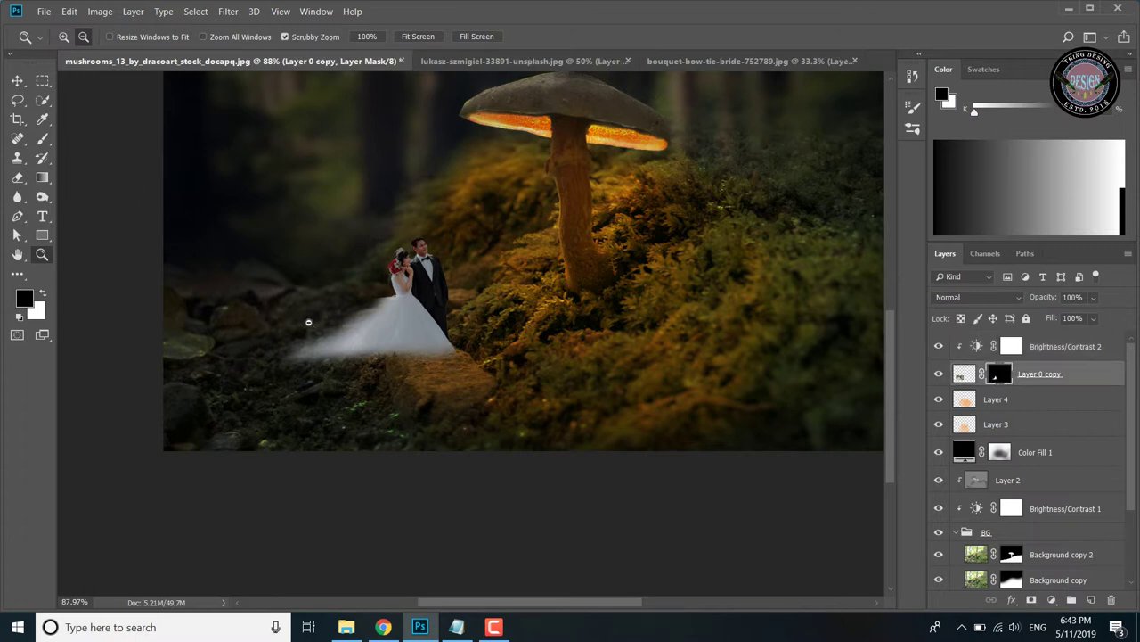
Try a mask stroke over the dress's blurred left trail, then undo it
left_click(42, 138)
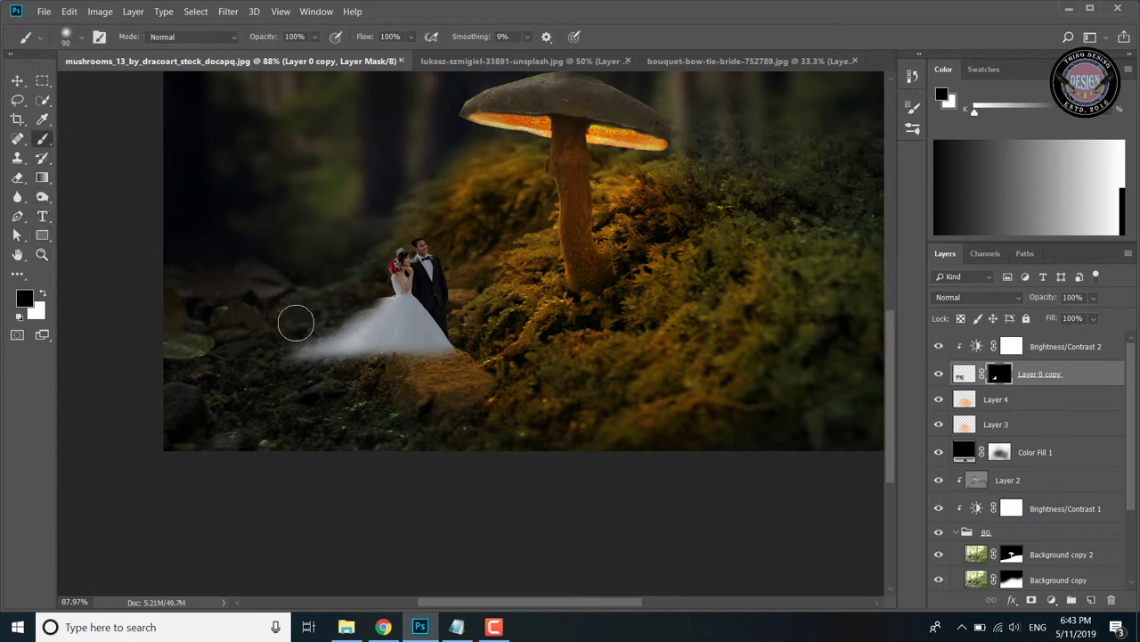
mouse_move(295, 321)
left_mouse_down()
mouse_move(288, 359)
mouse_move(346, 332)
mouse_move(362, 280)
mouse_move(374, 298)
mouse_move(326, 347)
mouse_move(308, 407)
mouse_move(400, 397)
mouse_move(333, 353)
mouse_move(342, 381)
mouse_move(458, 376)
mouse_move(428, 369)
left_mouse_up()
key("ctrl+z")
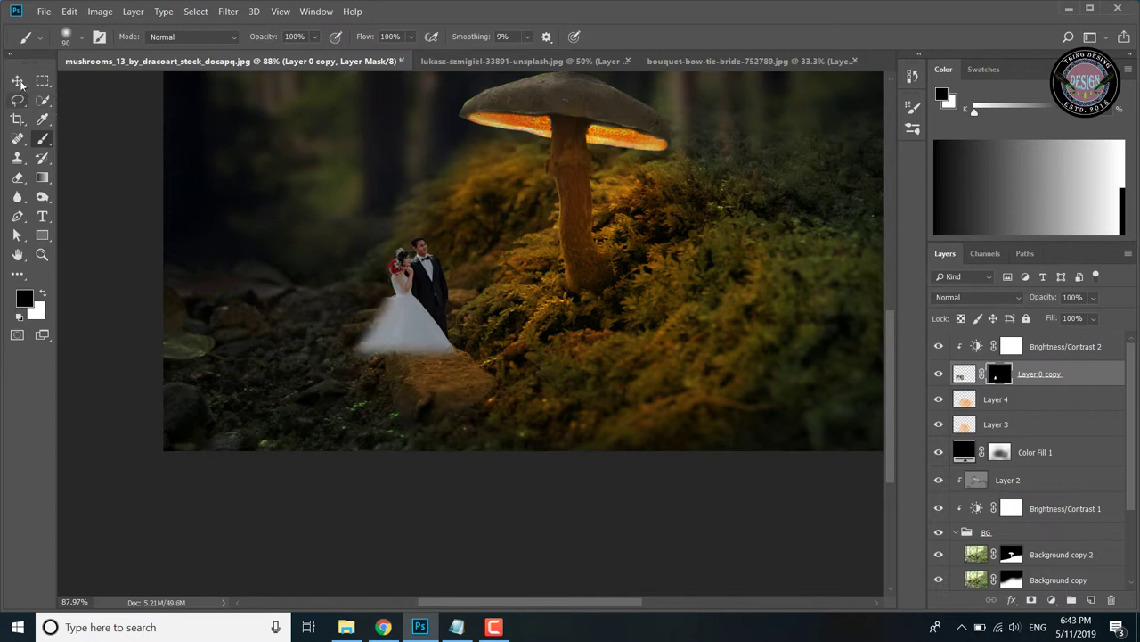
Nudge the couple slightly on the moss and add an empty Layer 5 above Brightness/Contrast 2
left_click(17, 82)
left_click_drag(427, 303, 414, 324)
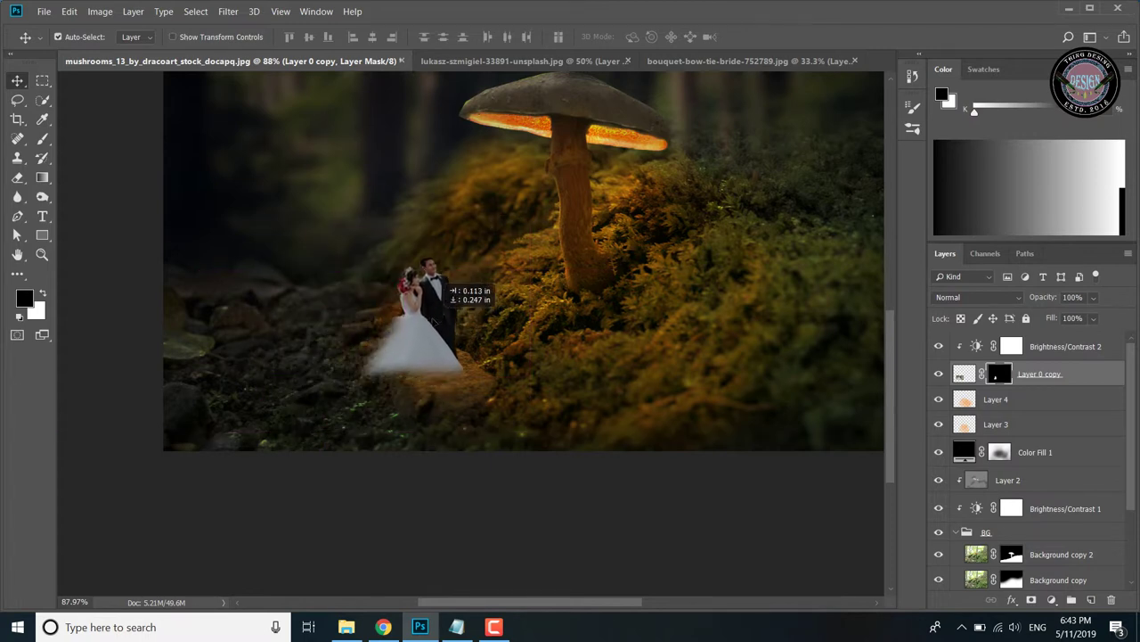
left_click_drag(413, 324, 434, 324)
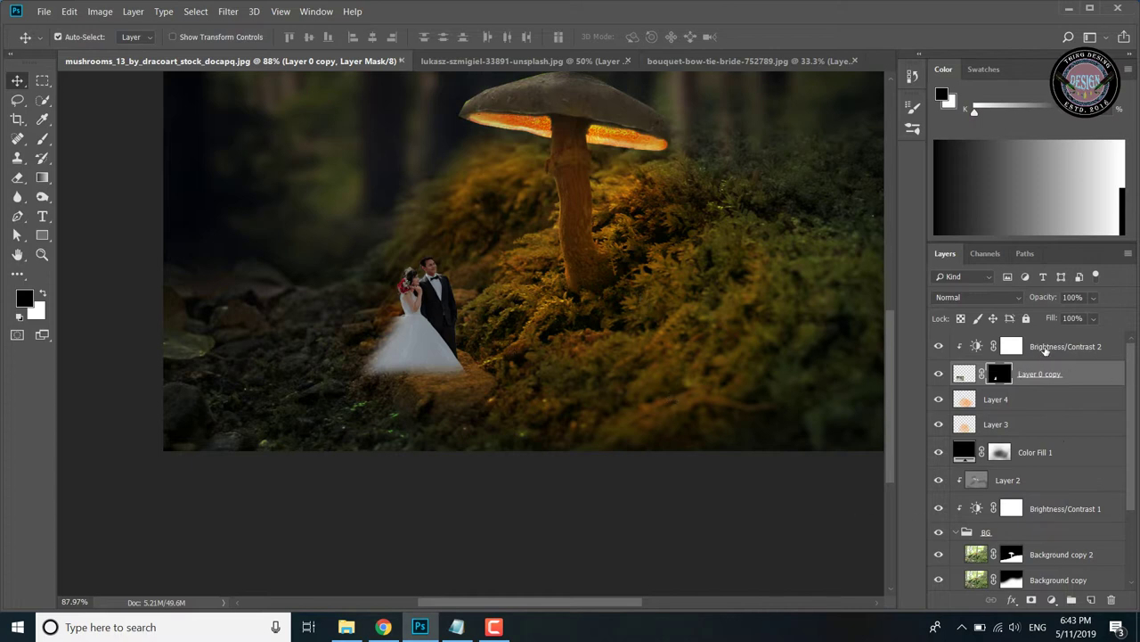
left_click(1046, 348)
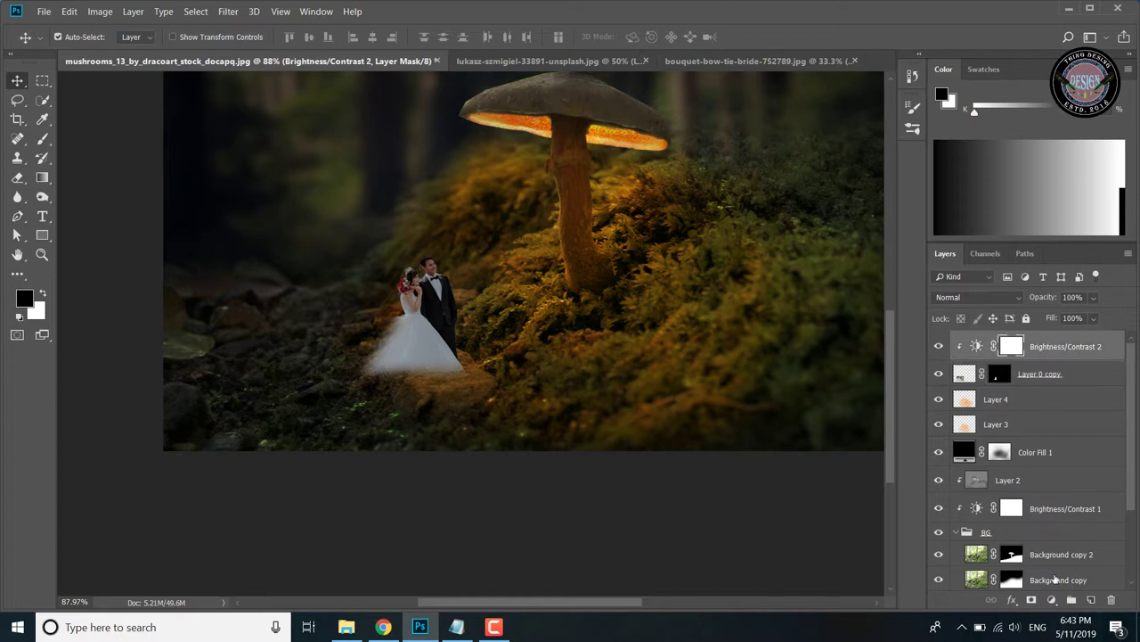
left_click(1090, 599)
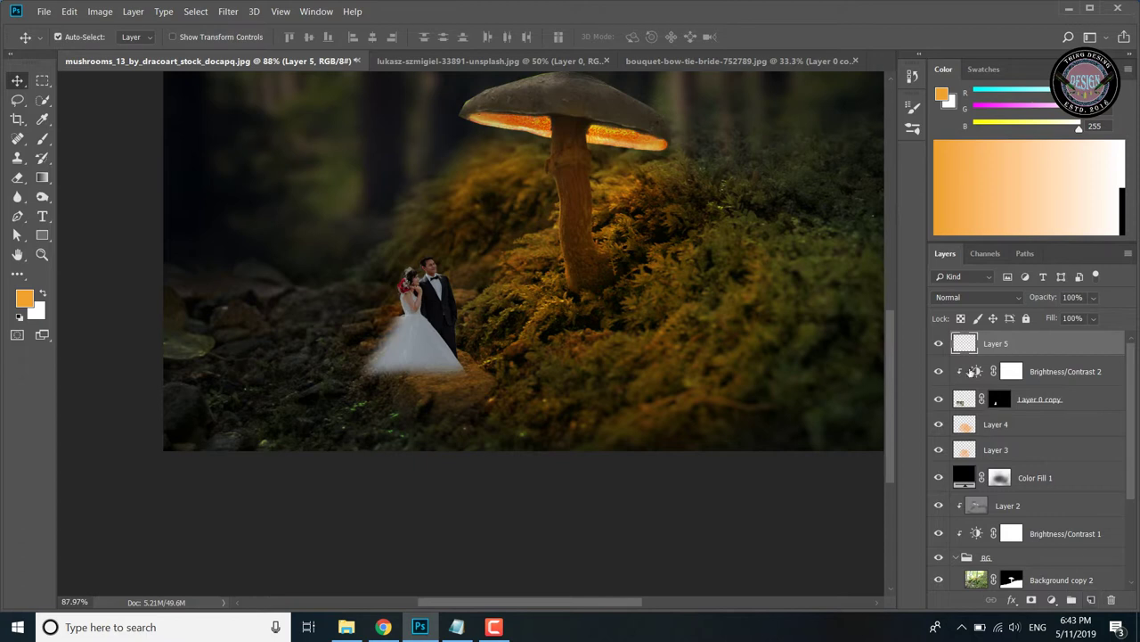
Zoom in closely on the bride and groom and set the paint colour to light orange f0b664
left_click(43, 139)
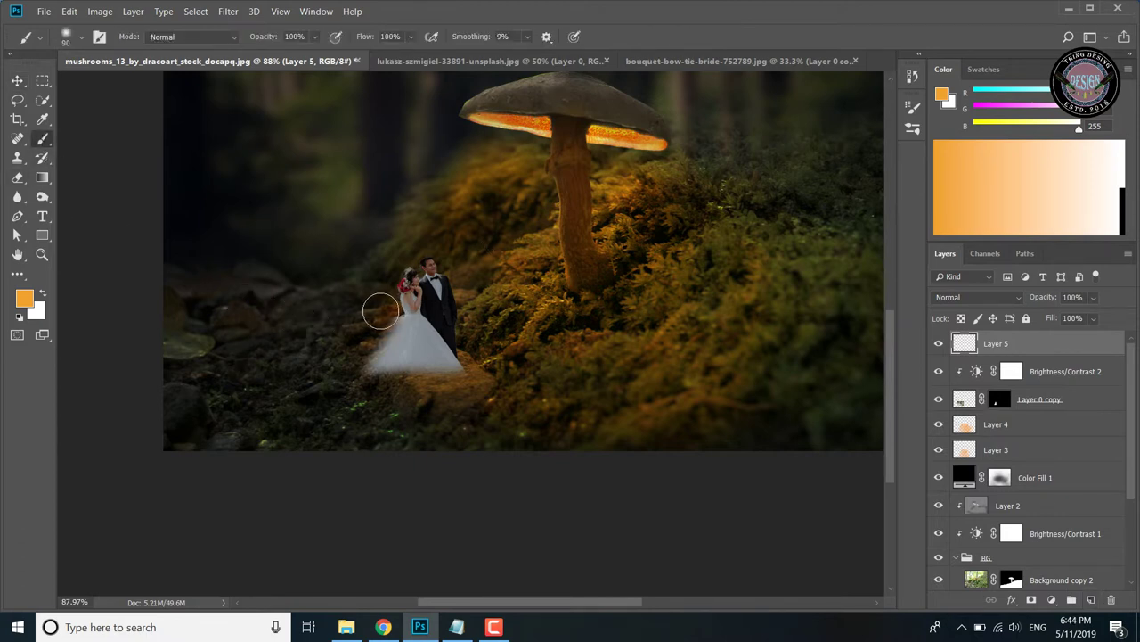
left_click(41, 254)
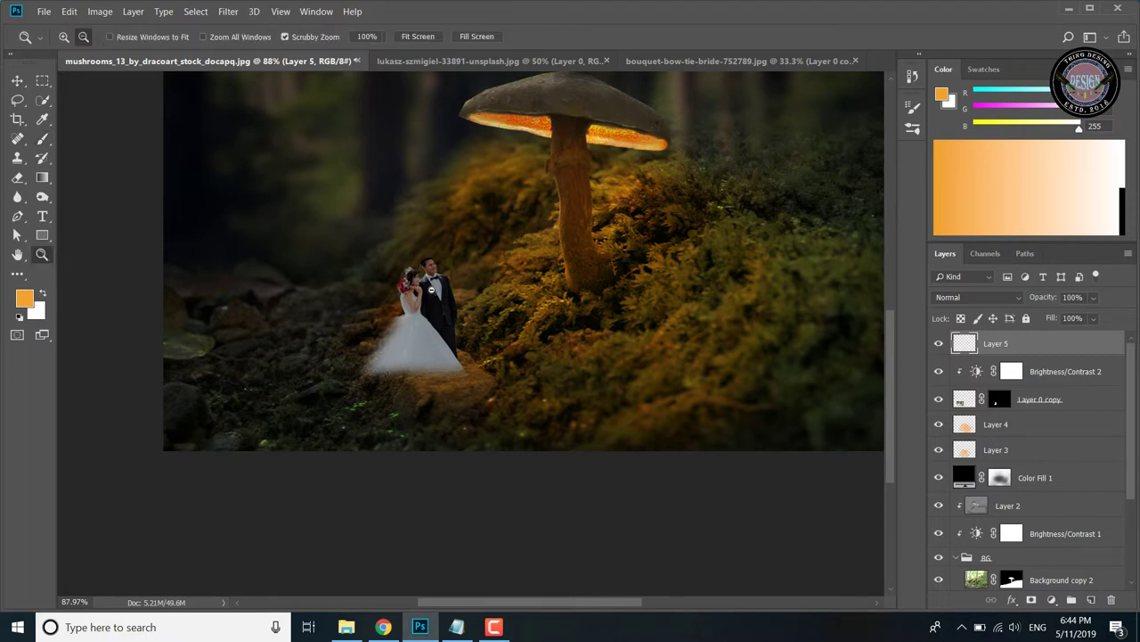
left_click_drag(431, 289, 517, 290)
mouse_move(419, 331)
left_mouse_down()
mouse_move(384, 367)
mouse_move(324, 383)
left_mouse_up()
left_click(24, 297)
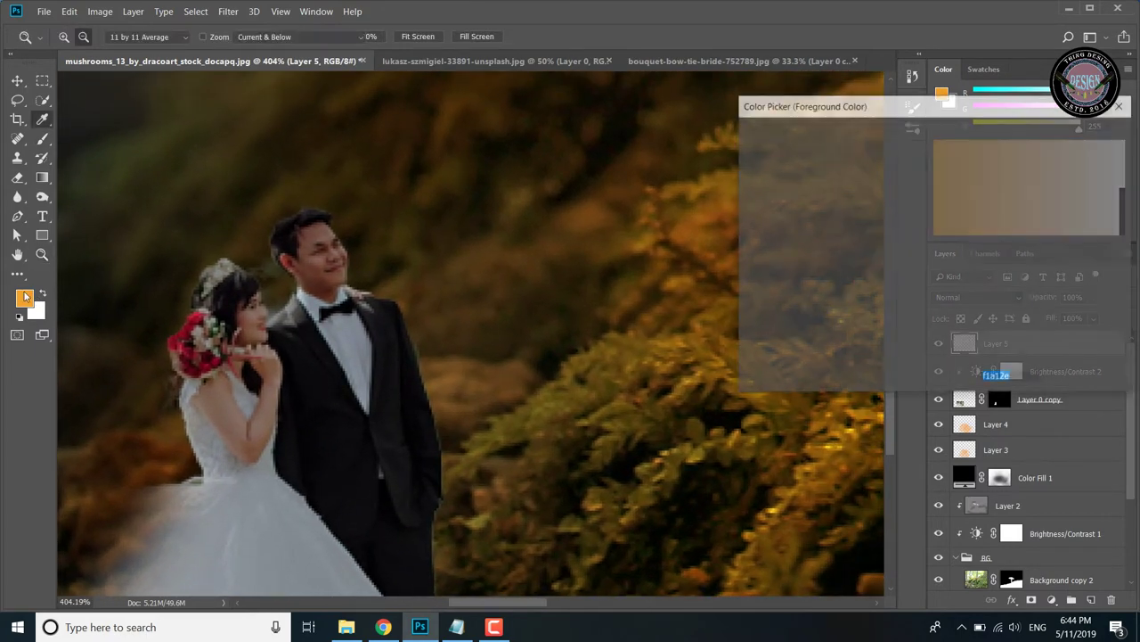
left_click_drag(858, 159, 854, 151)
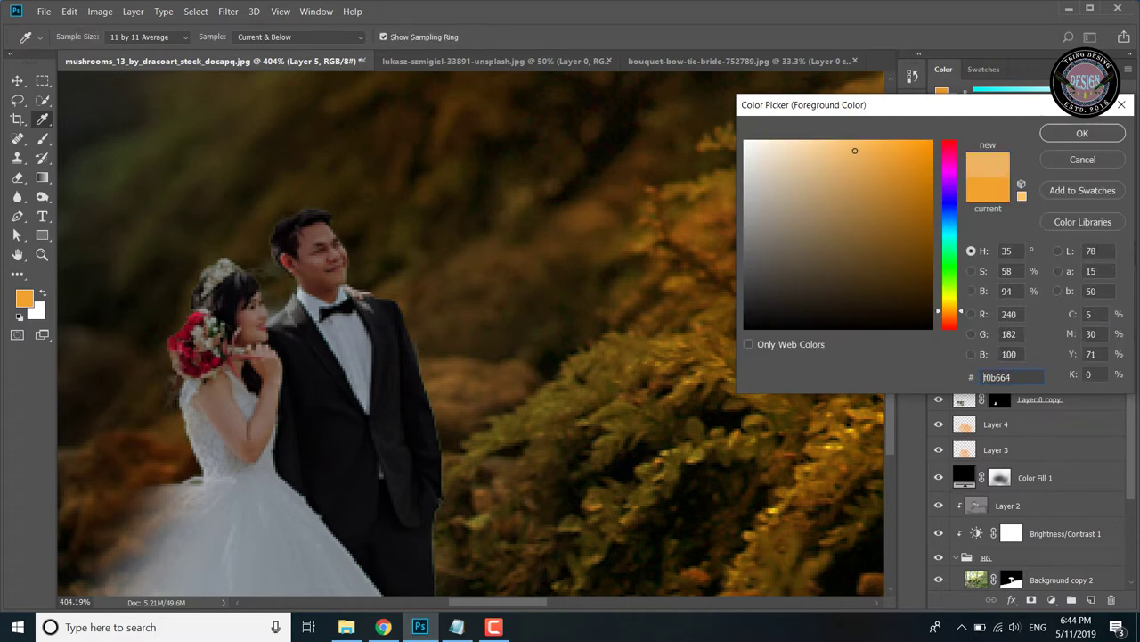
left_click(1082, 134)
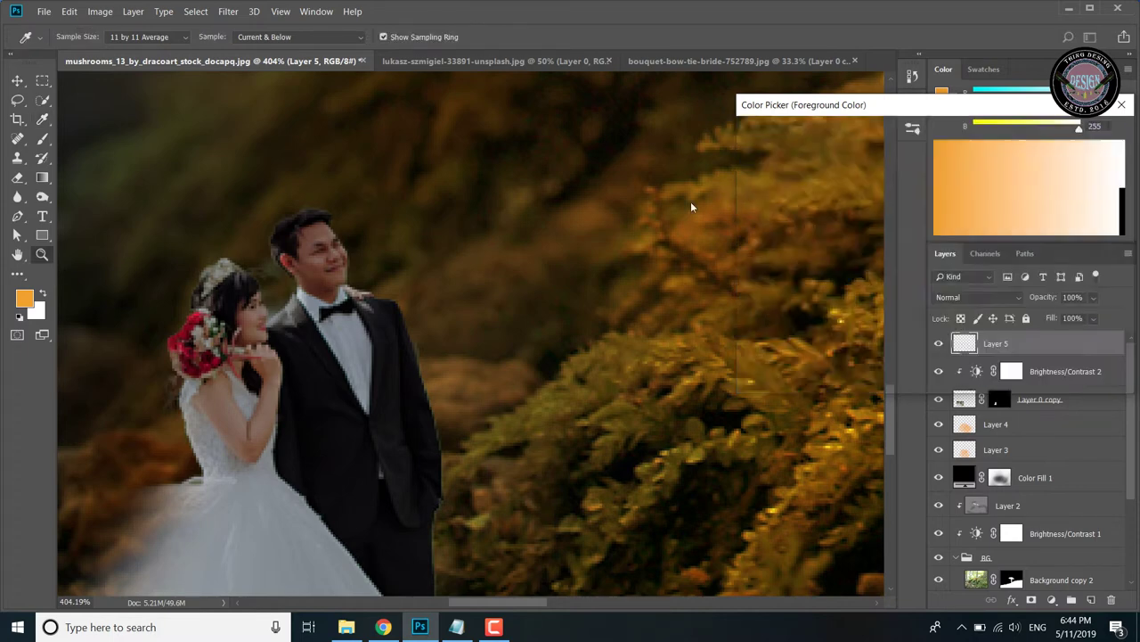
Set the brush to size 35 and 24% opacity
left_click(42, 139)
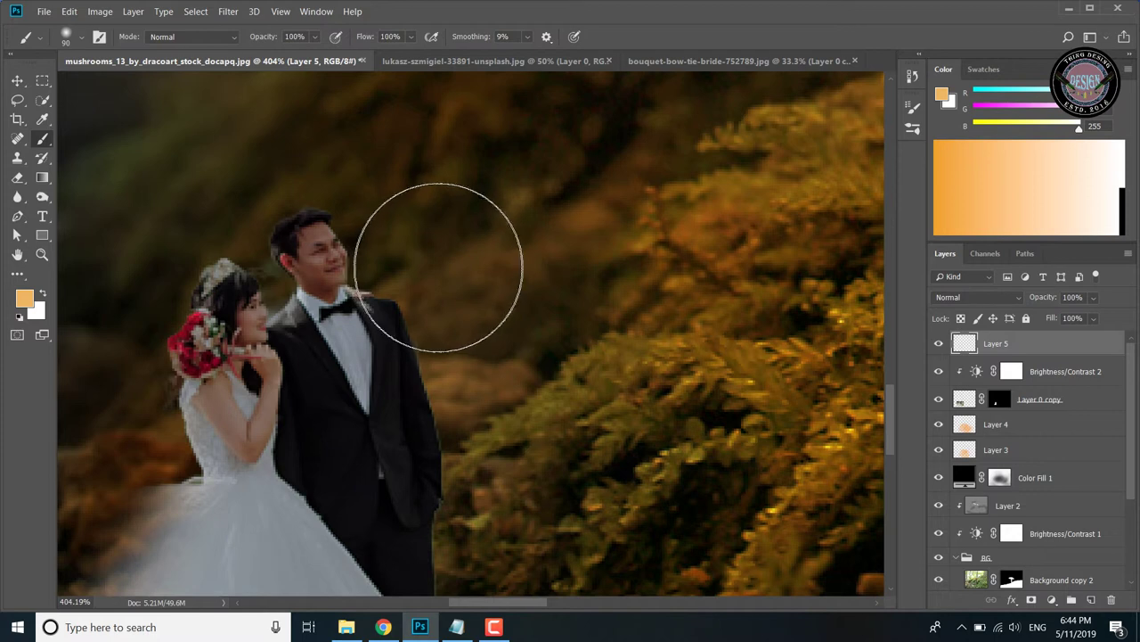
key("bracketleft")
key("bracketleft")
key("bracketleft")
key("bracketleft")
key("bracketleft")
key("bracketleft")
key("bracketleft")
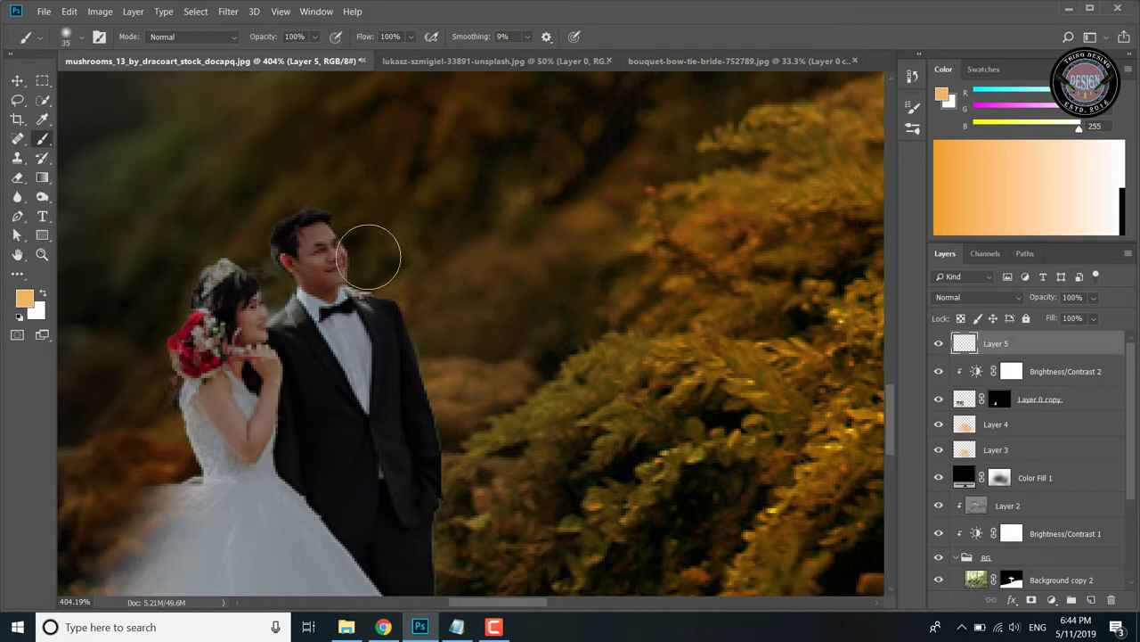
left_click(343, 202)
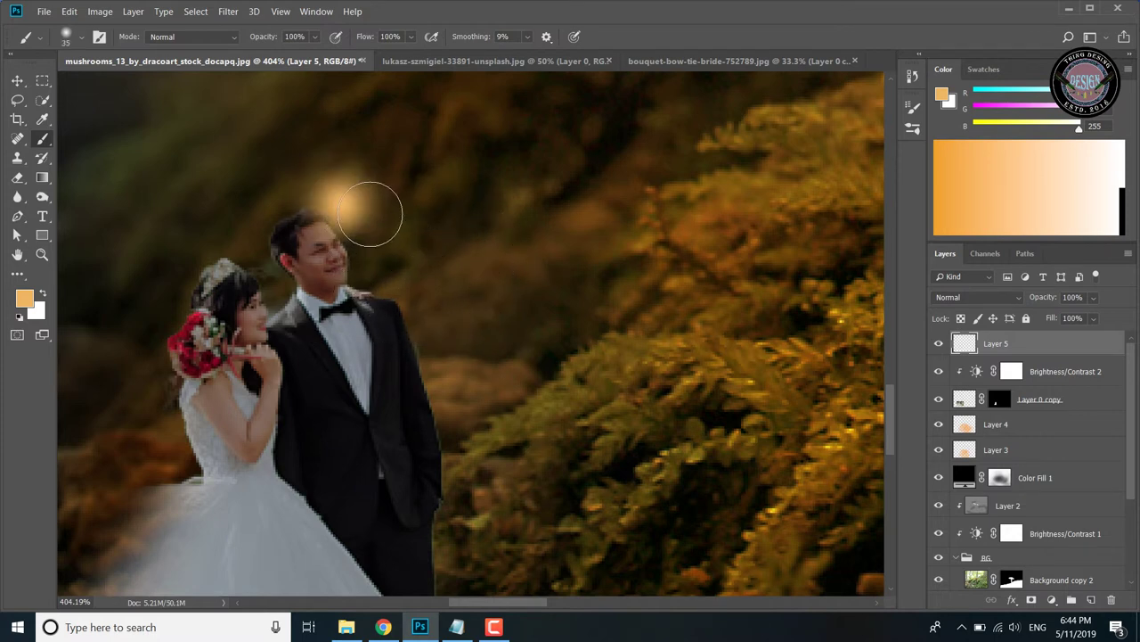
key("ctrl+z")
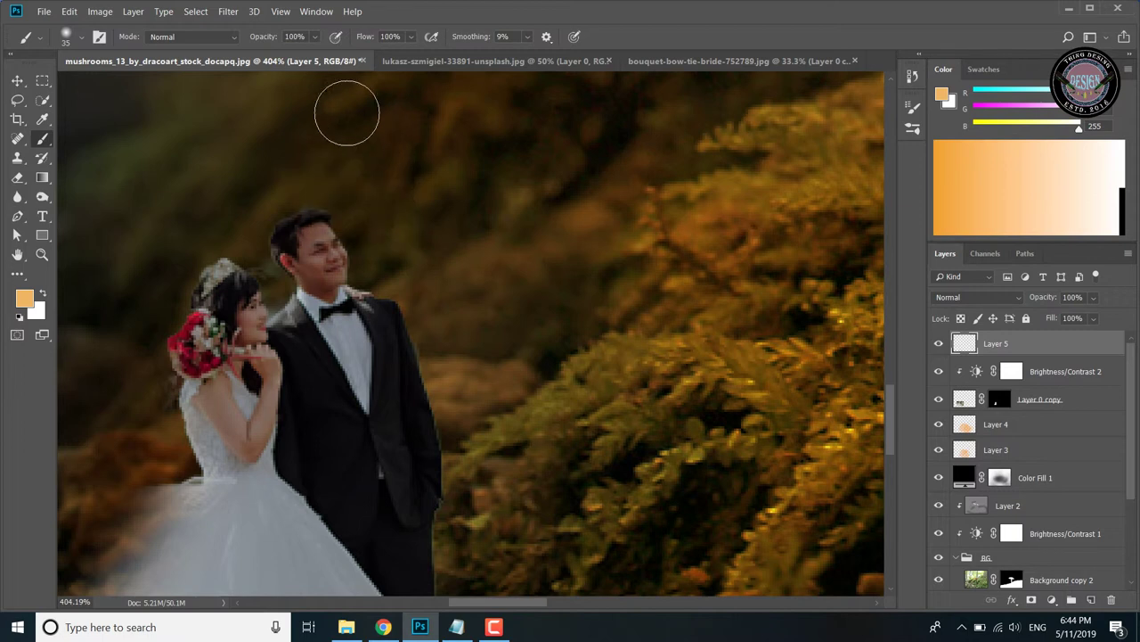
left_click(316, 37)
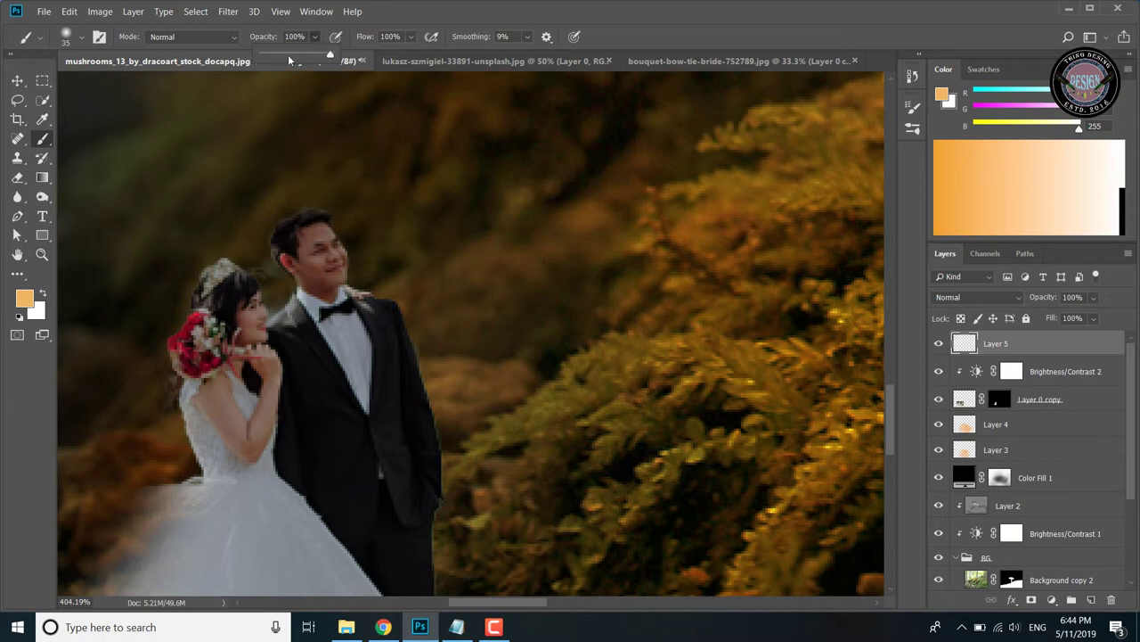
left_click_drag(420, 280, 443, 401)
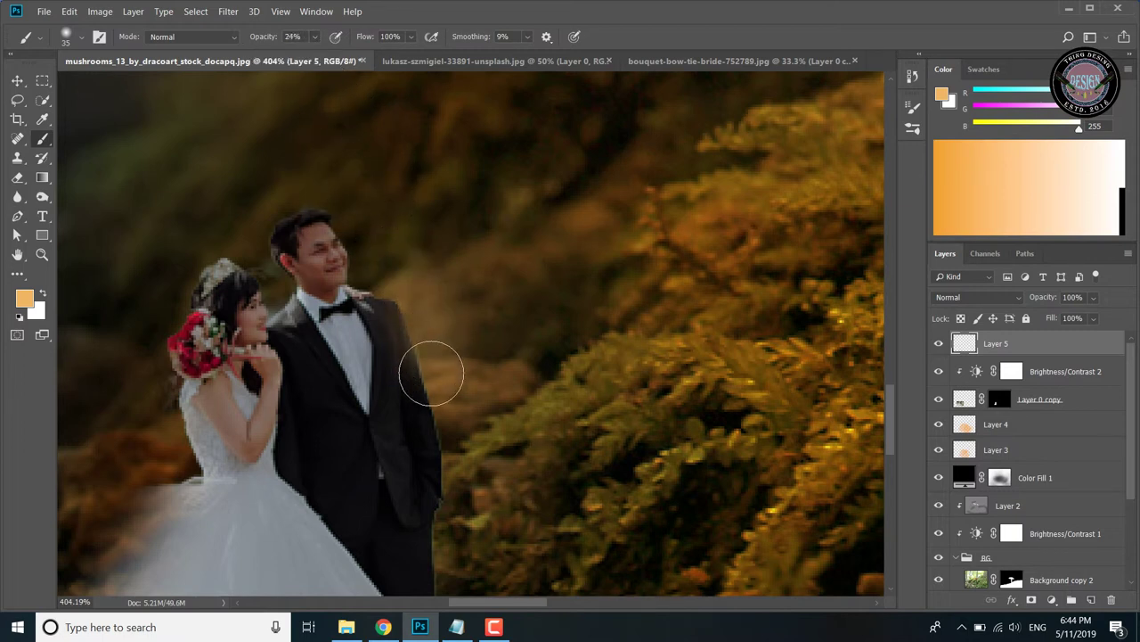
scroll(460, 270, "down", 5)
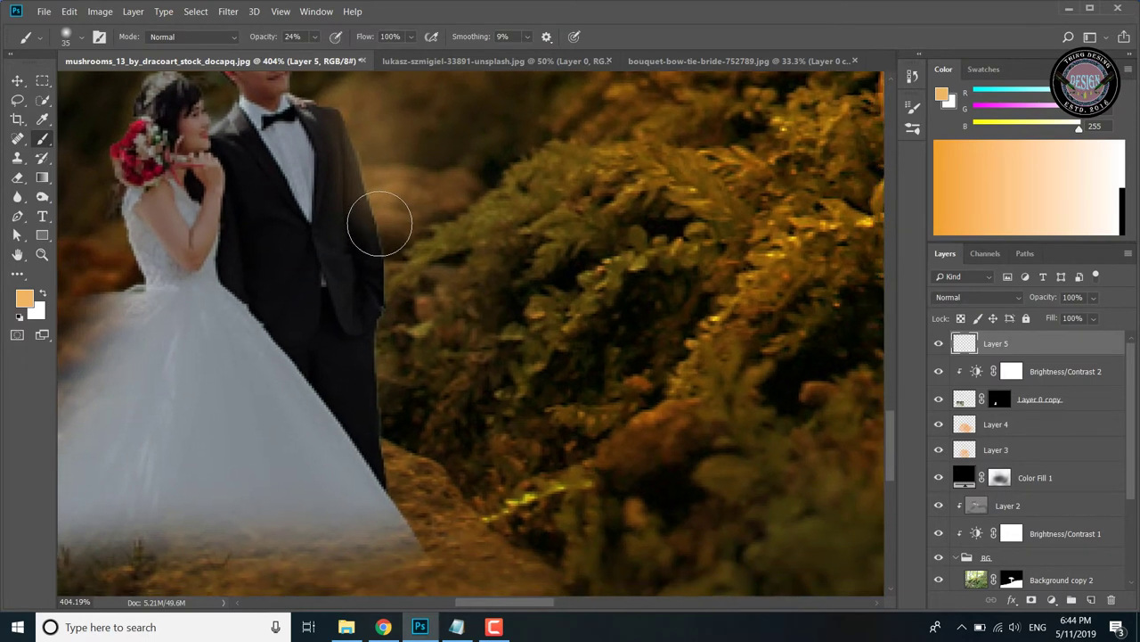
Paint faint orange rim light along the groom's suit, collar and lapel and the bride's dress and face
left_click_drag(386, 313, 401, 427)
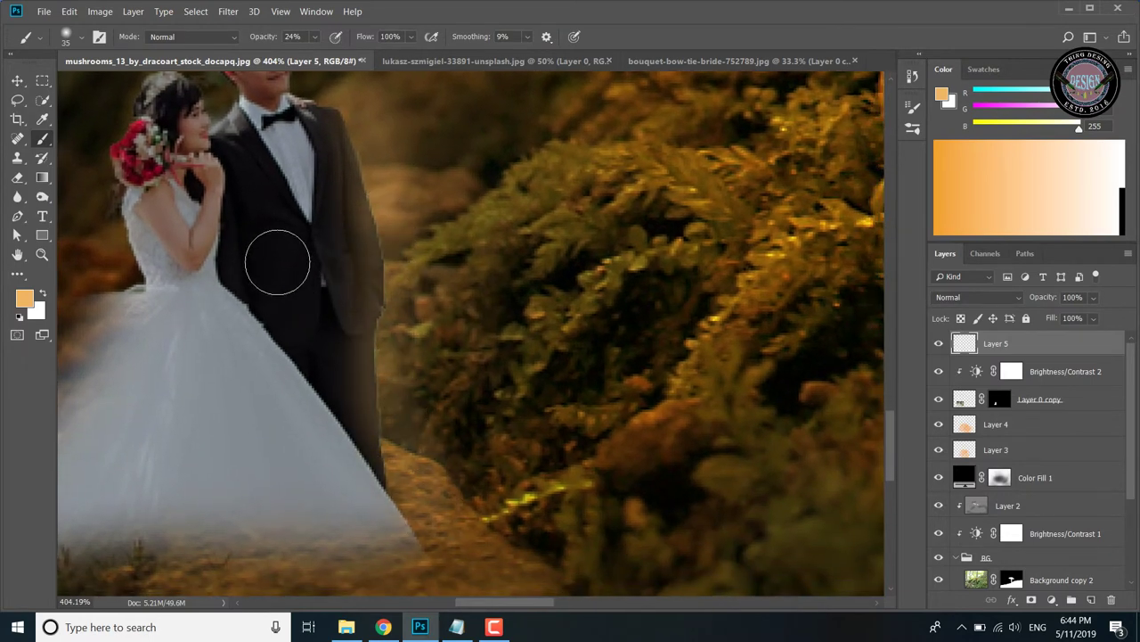
key("bracketleft")
key("bracketleft")
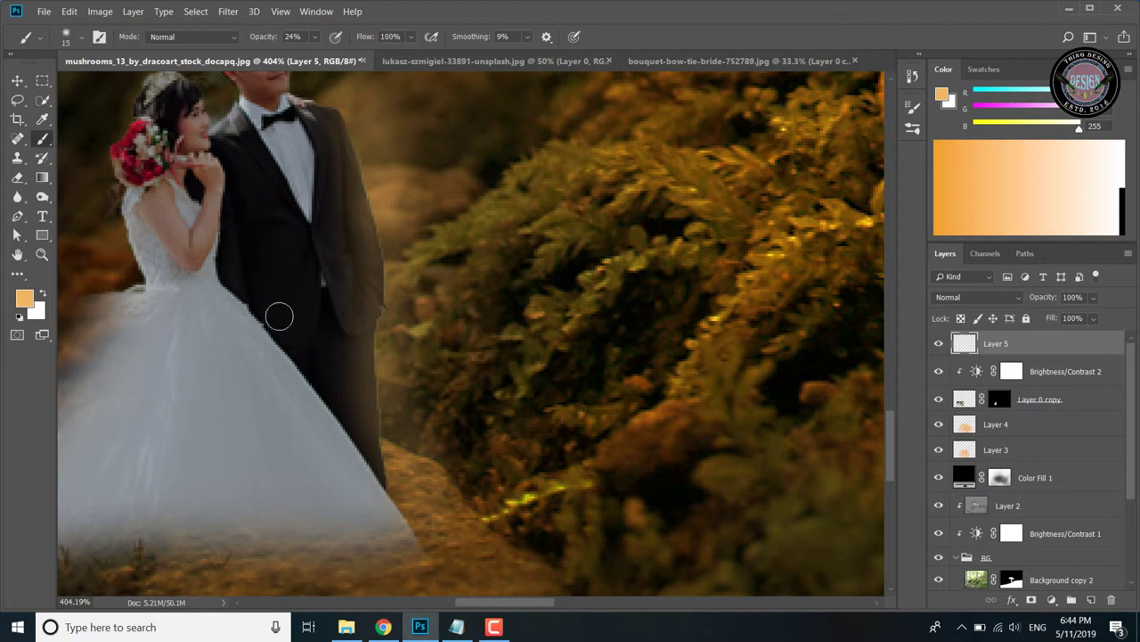
left_click_drag(252, 312, 410, 530)
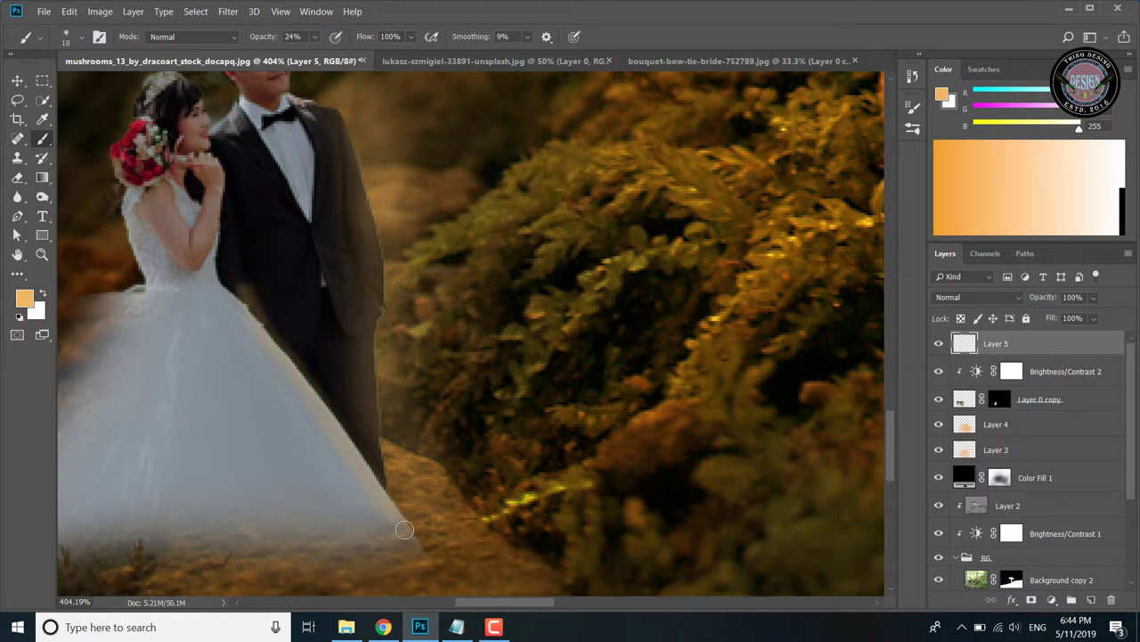
mouse_move(204, 122)
left_mouse_down()
mouse_move(228, 198)
mouse_move(311, 253)
mouse_move(310, 220)
left_mouse_up()
scroll(298, 139, "up", 5)
left_click_drag(276, 266, 321, 329)
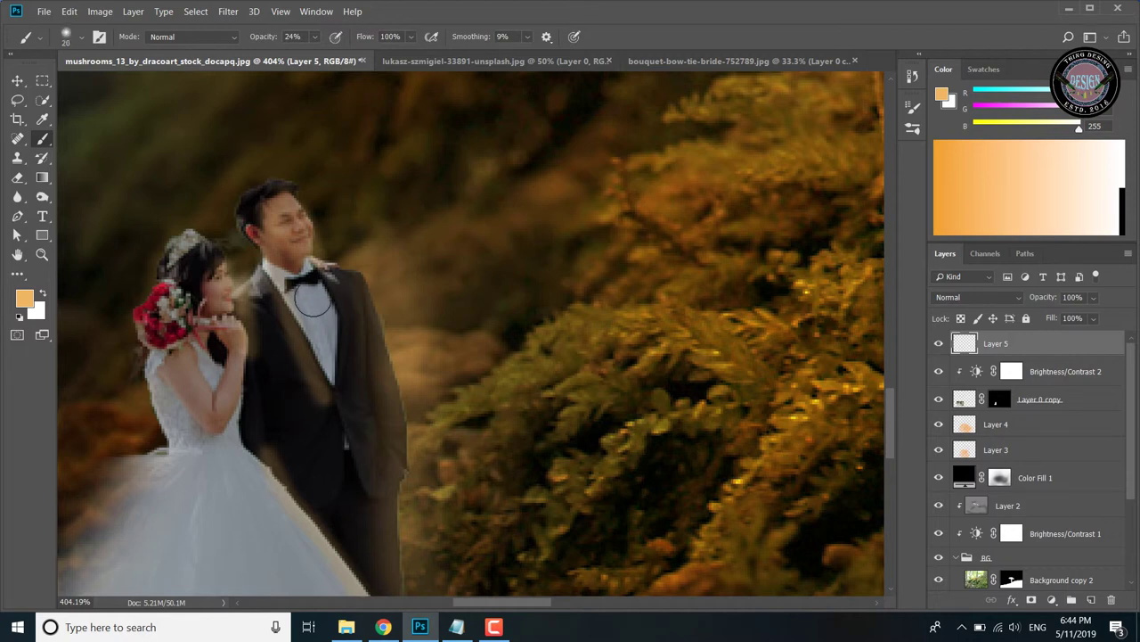
Enlarge the brush to 175 at 10% opacity and wash a faint orange glow over the couple
key("bracketright")
key("bracketright")
key("bracketright")
key("bracketright")
key("bracketright")
key("bracketright")
key("bracketright")
key("bracketright")
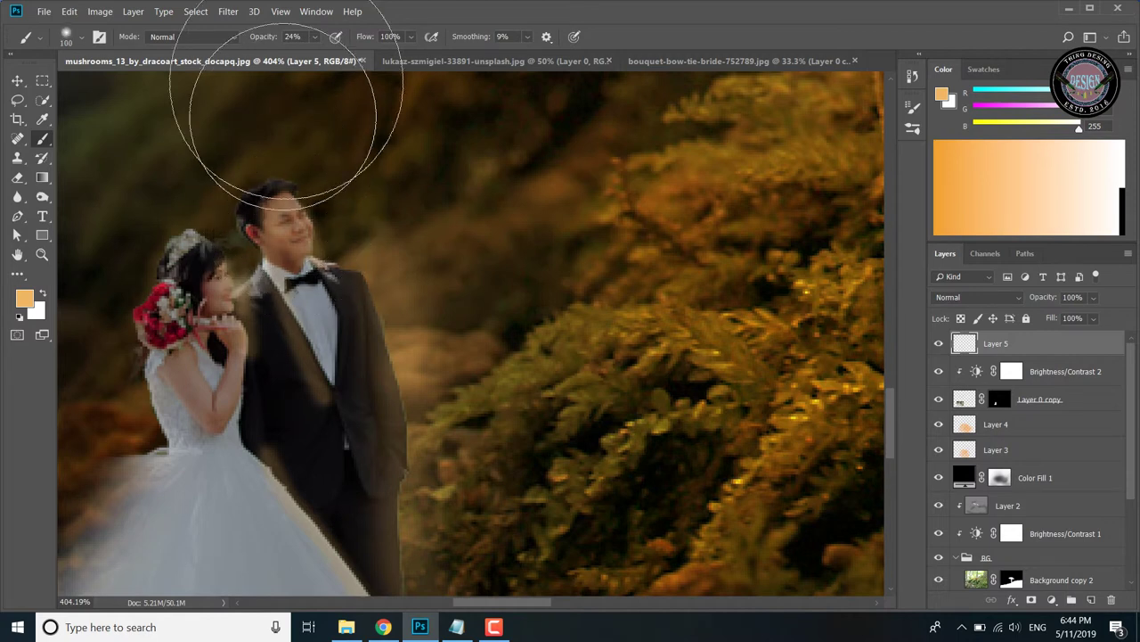
key("bracketright")
key("1")
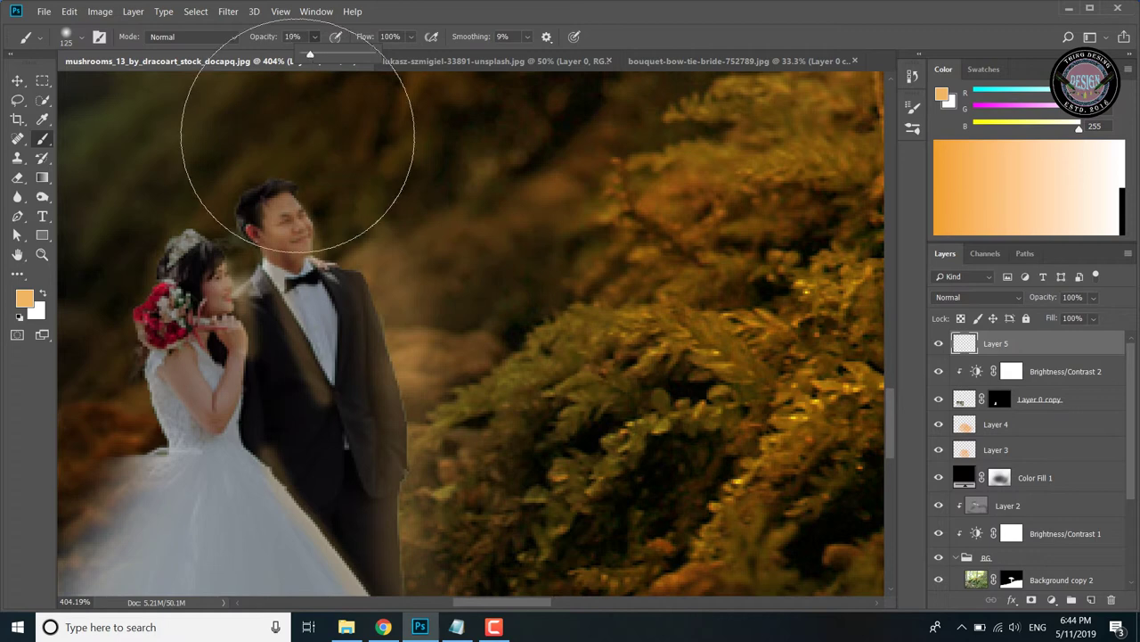
key("bracketright")
key("bracketright")
left_click_drag(343, 463, 395, 433)
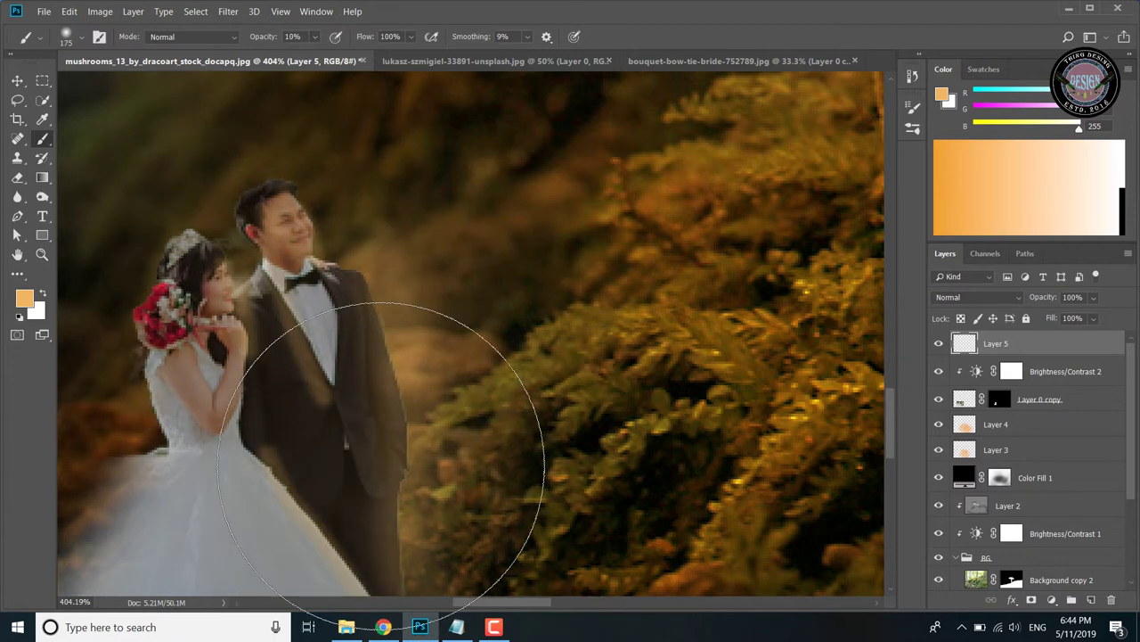
Set Layer 5 to Overlay blending and paint more warm orange light over the couple
left_click(997, 301)
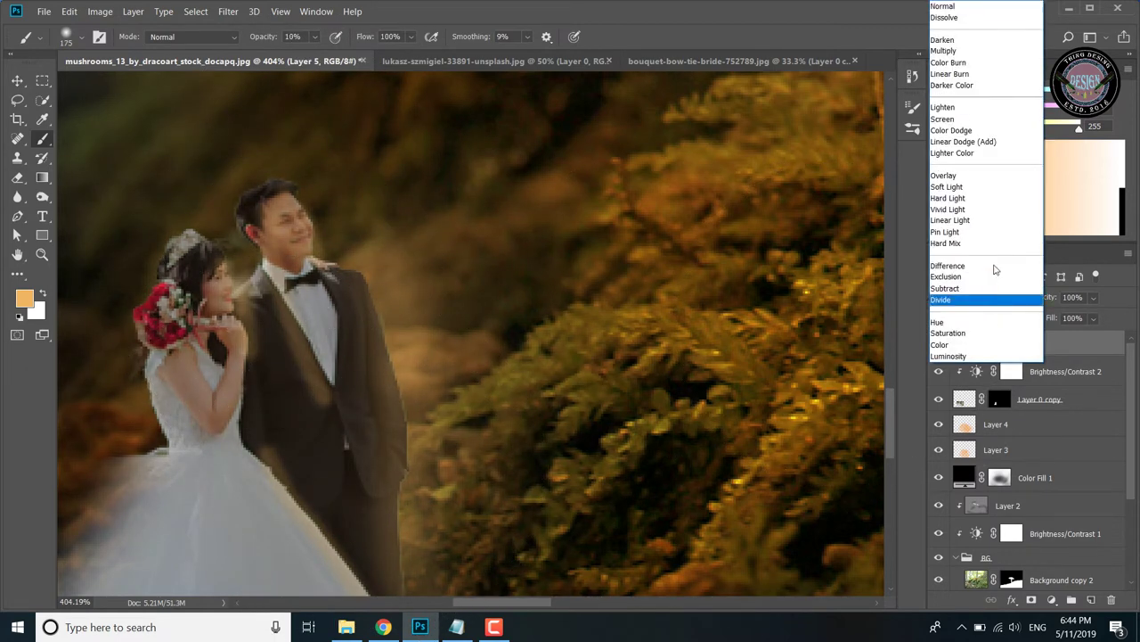
left_click(992, 180)
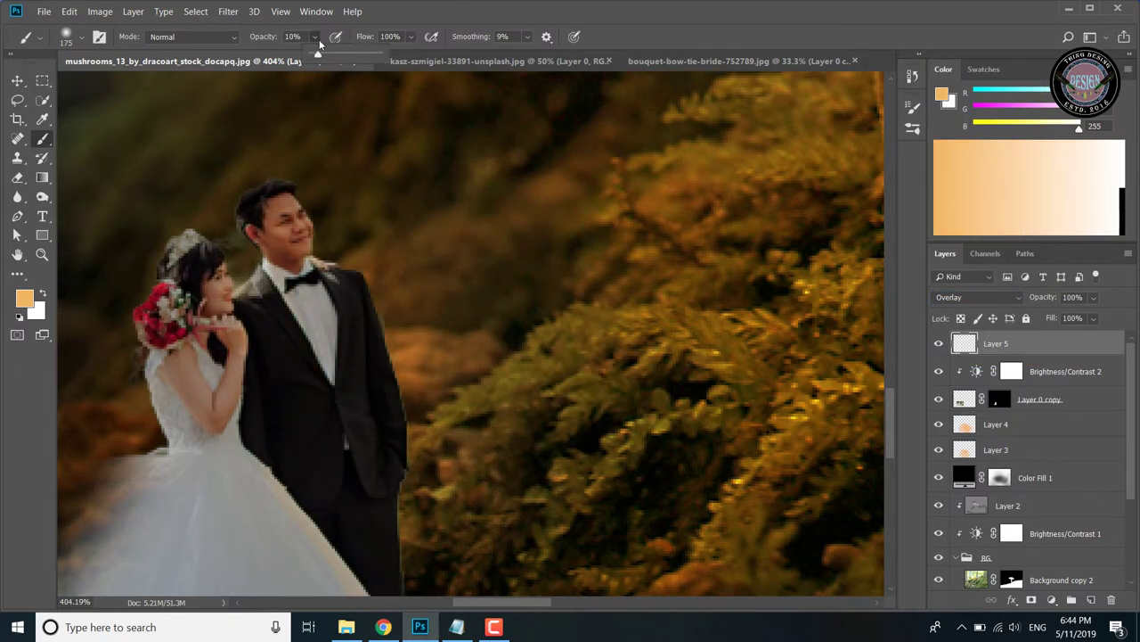
mouse_move(255, 383)
left_mouse_down()
mouse_move(331, 433)
mouse_move(306, 509)
mouse_move(450, 468)
mouse_move(466, 301)
left_mouse_up()
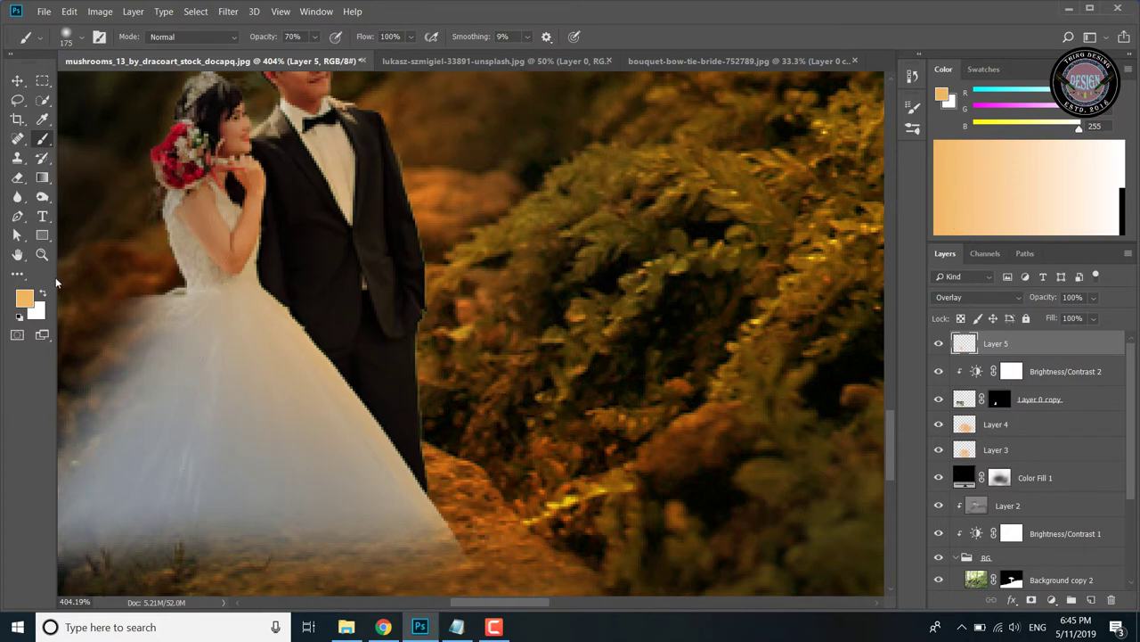
key("bracketleft")
key("bracketleft")
key("bracketleft")
key("bracketleft")
key("bracketleft")
key("bracketleft")
key("bracketleft")
key("bracketleft")
Zoom back out to the whole couple and add an empty Layer 6 above Layer 5
left_click(41, 254)
mouse_move(544, 356)
left_mouse_down()
mouse_move(502, 372)
mouse_move(492, 401)
left_mouse_up()
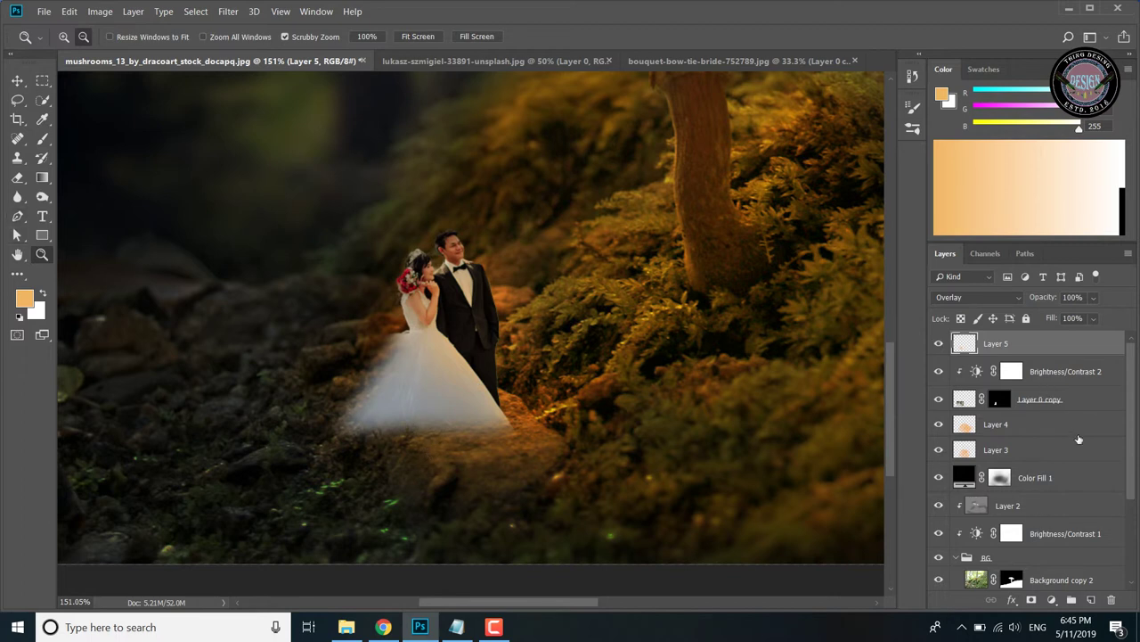
left_click(1092, 601)
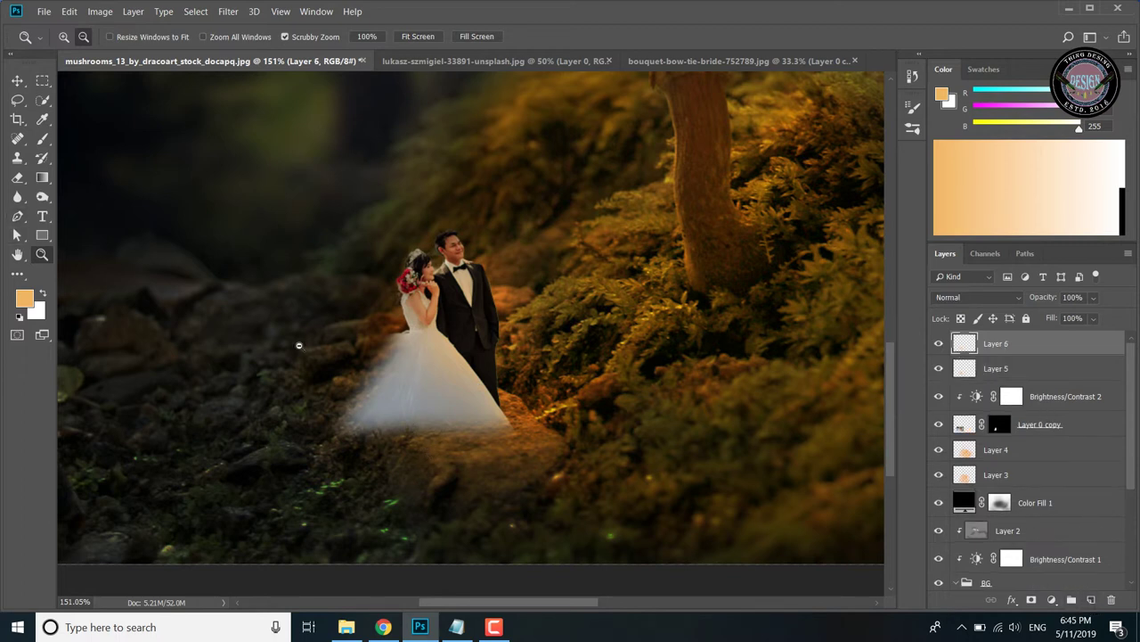
left_click(42, 196)
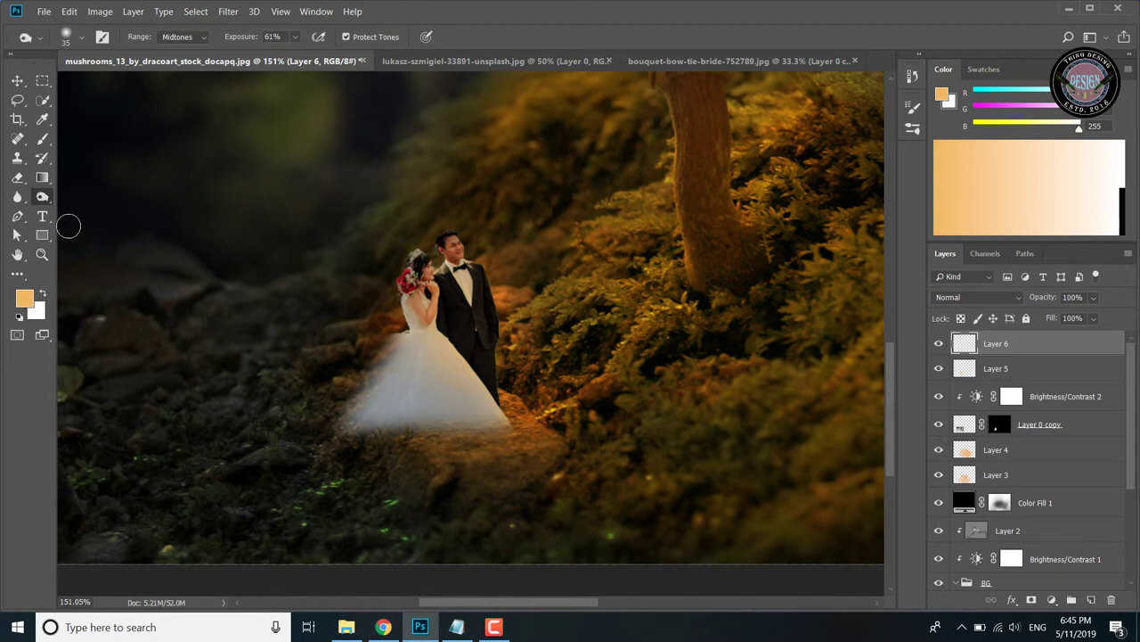
Paint black shadows at 30% brush opacity along the bride's dress edge and the ground beneath it
left_click(41, 141)
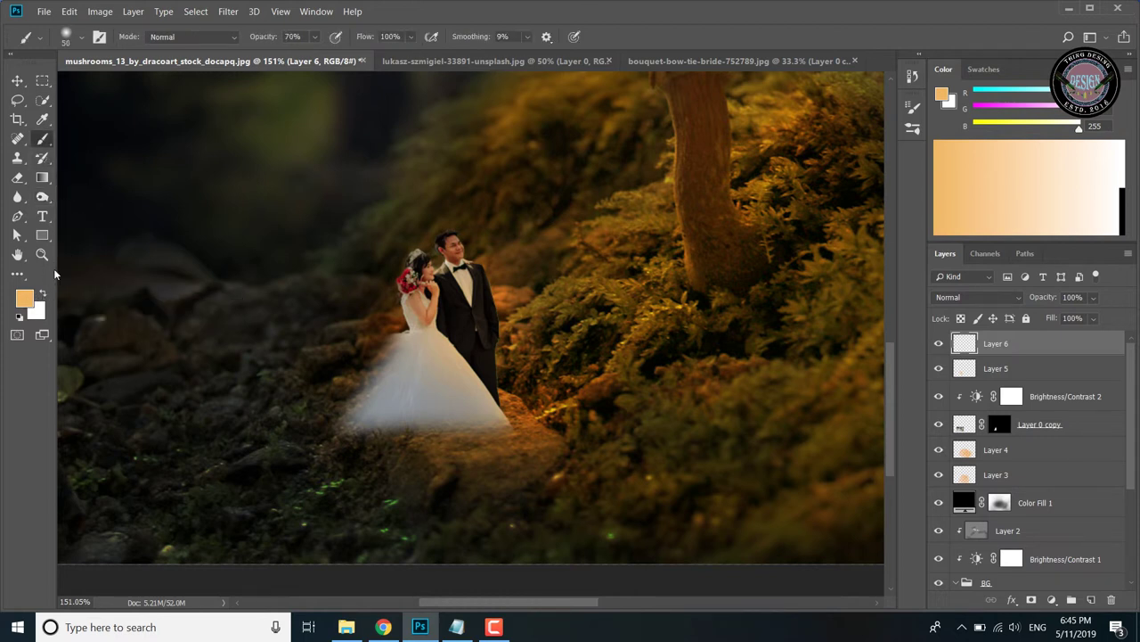
key("d")
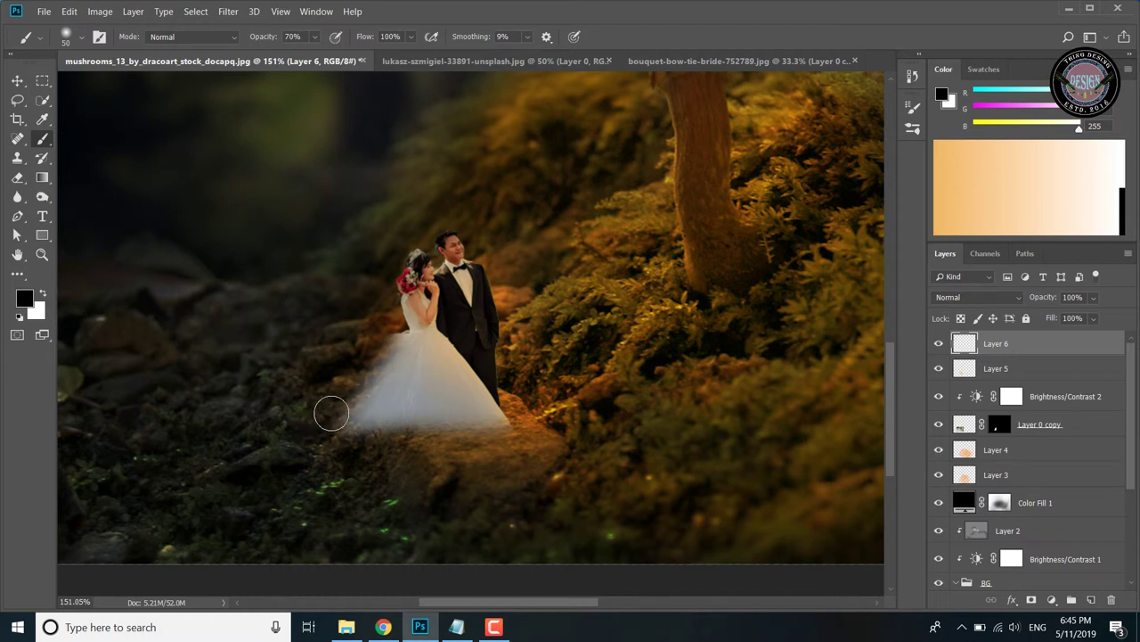
left_click_drag(297, 430, 356, 389)
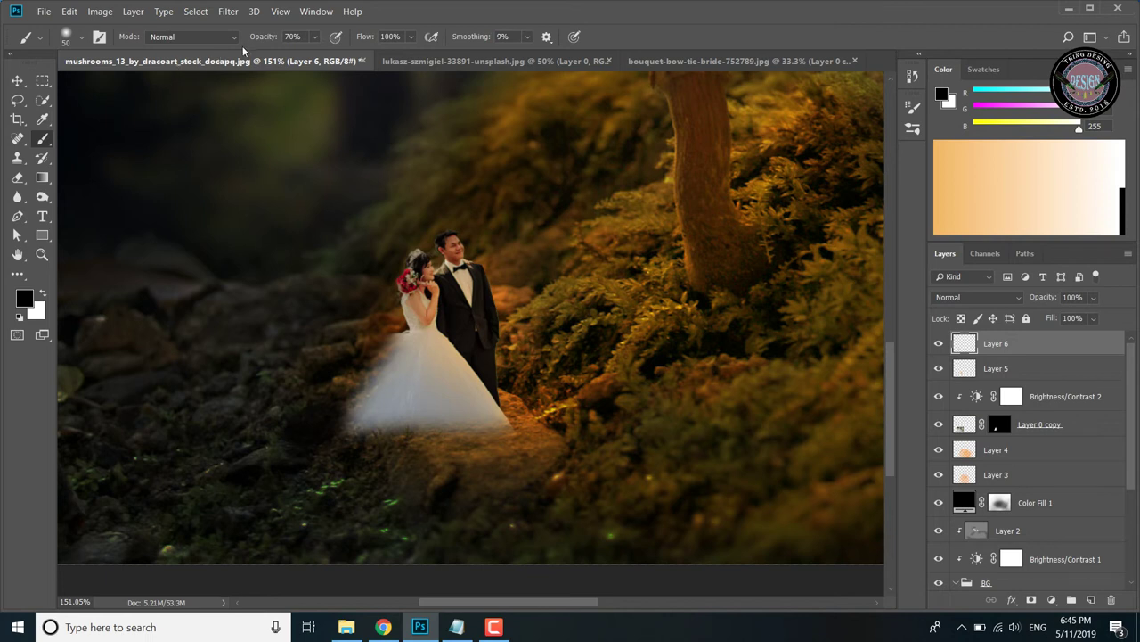
left_click(315, 38)
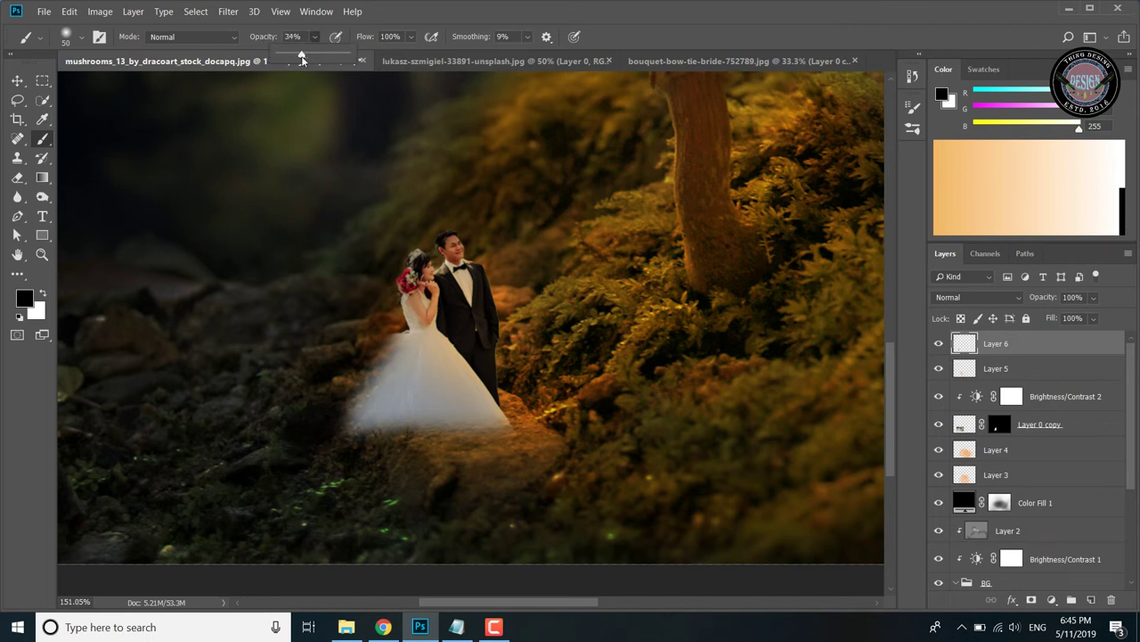
left_click(312, 436)
left_click_drag(313, 443, 369, 338)
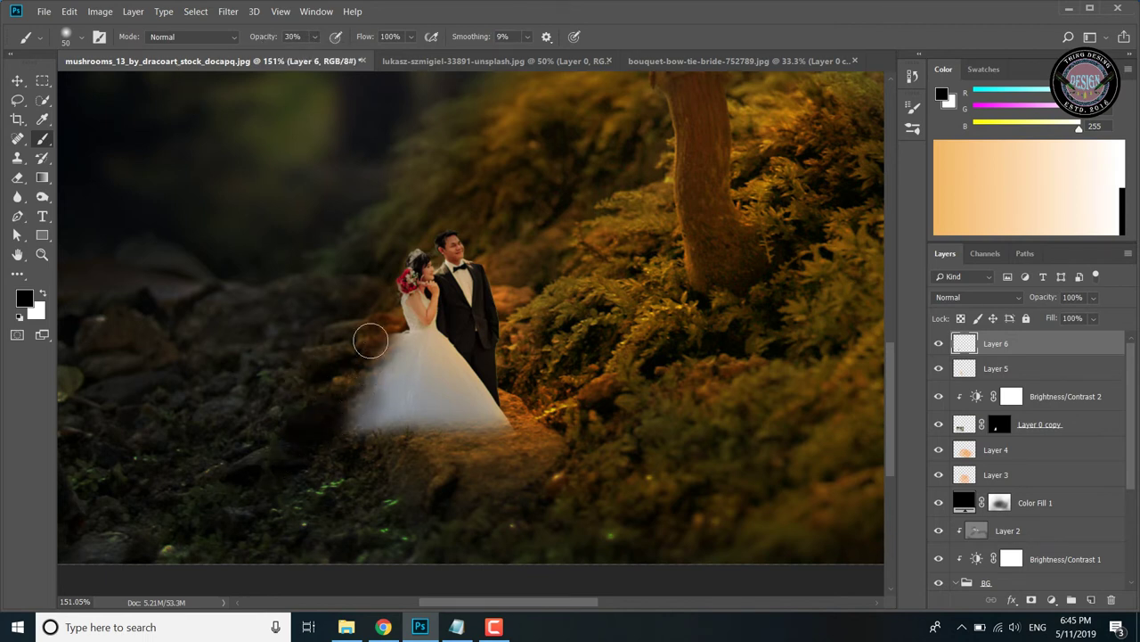
mouse_move(301, 422)
left_mouse_down()
mouse_move(313, 471)
mouse_move(355, 443)
left_mouse_up()
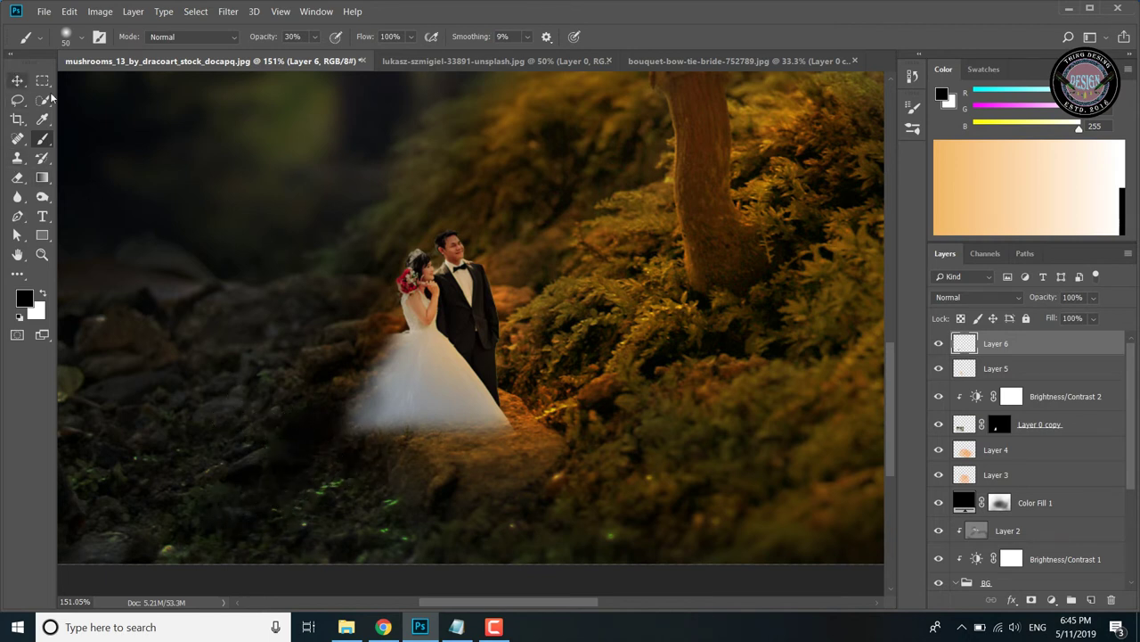
Drag the starry sky image into the mushroom composite with the Move tool, creating Layer 7
key("z")
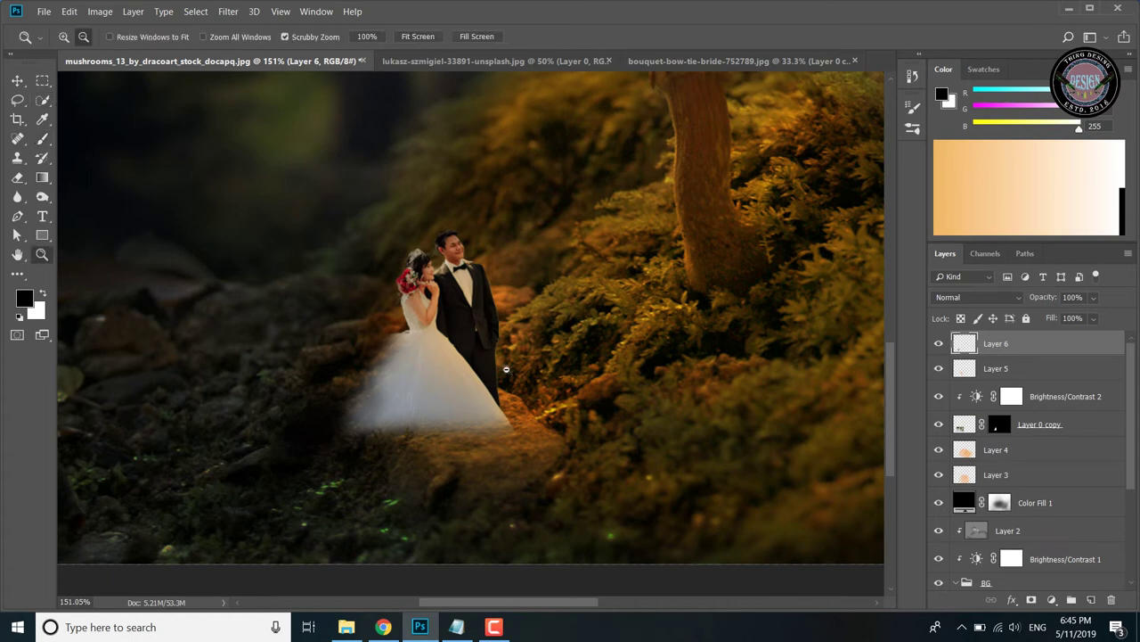
left_click_drag(506, 368, 563, 374)
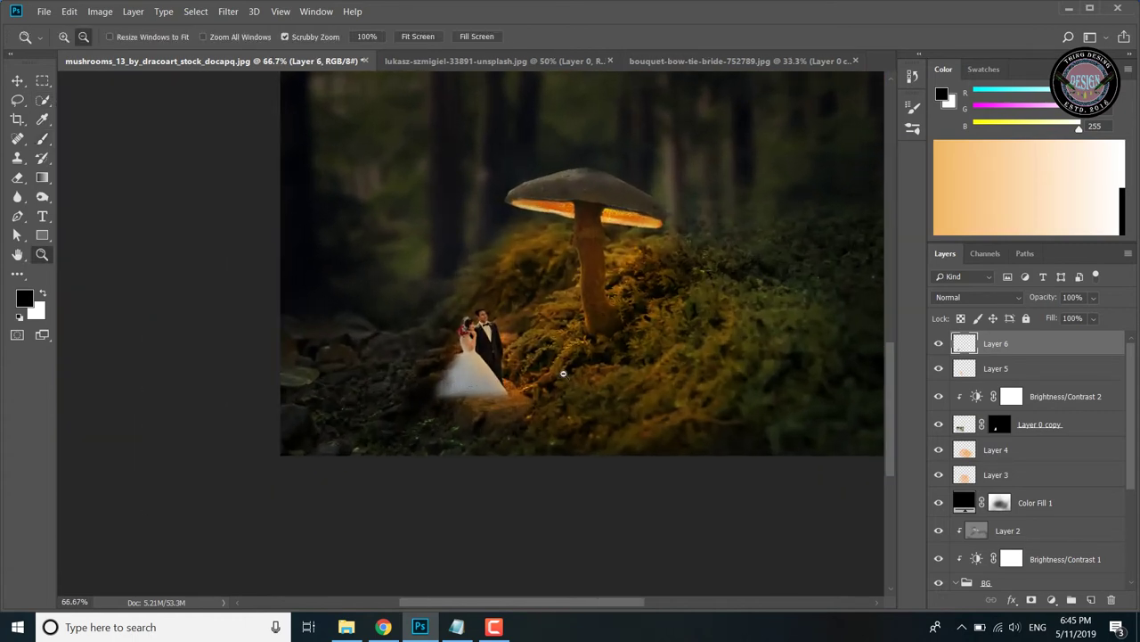
left_click_drag(650, 311, 496, 446)
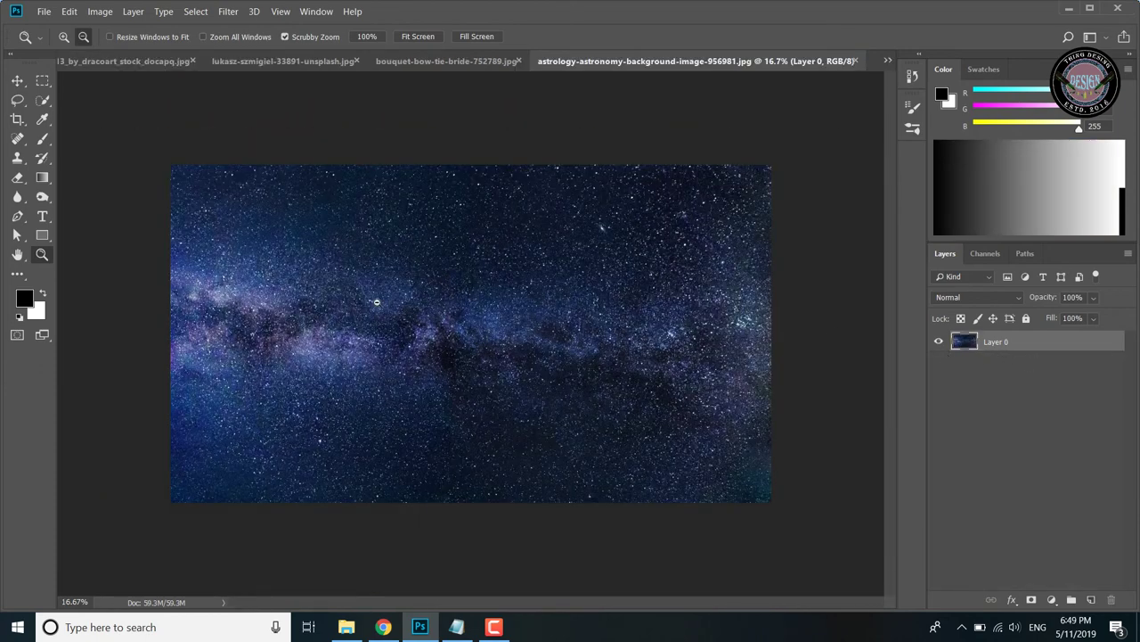
left_click(16, 81)
mouse_move(406, 223)
left_mouse_down()
mouse_move(153, 62)
mouse_move(265, 156)
left_mouse_up()
left_click_drag(377, 270, 380, 272)
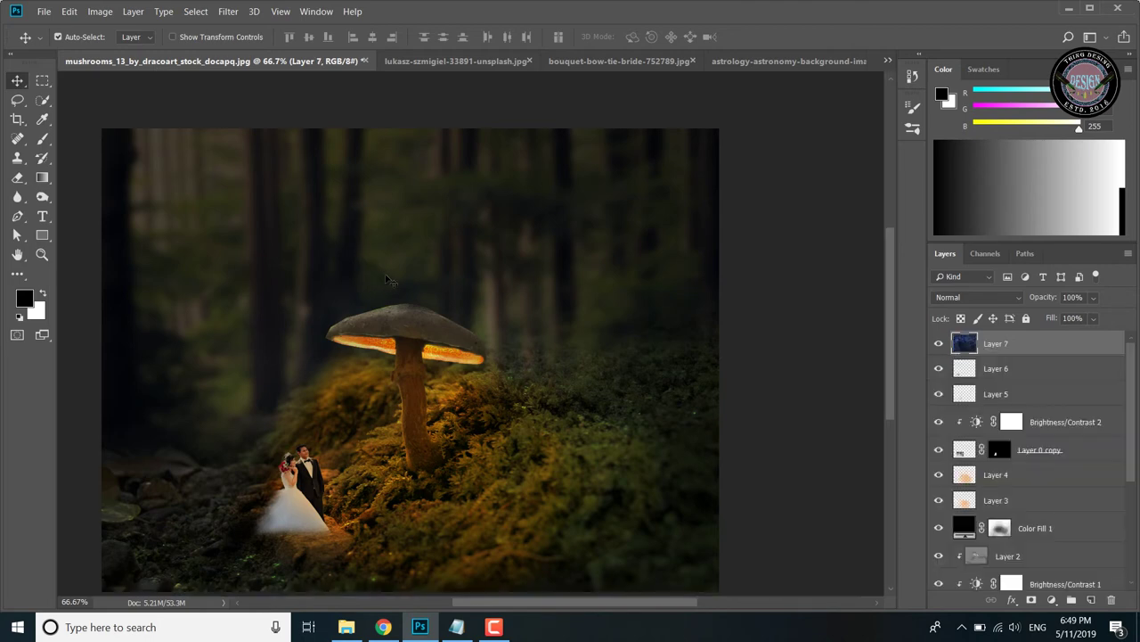
left_click(41, 254)
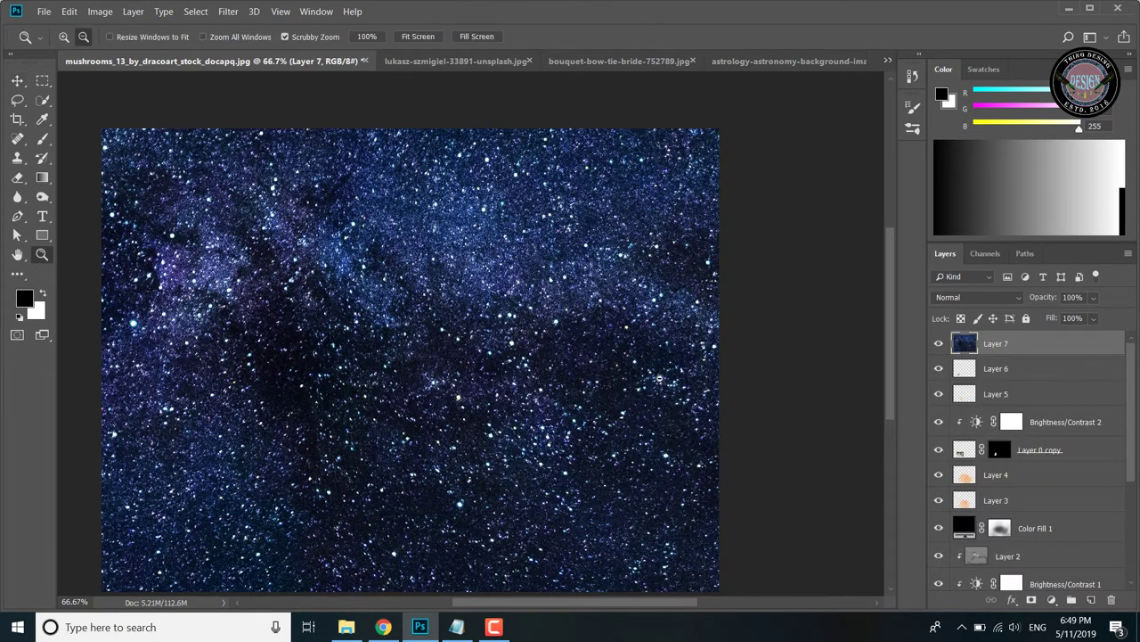
left_click_drag(659, 380, 623, 385)
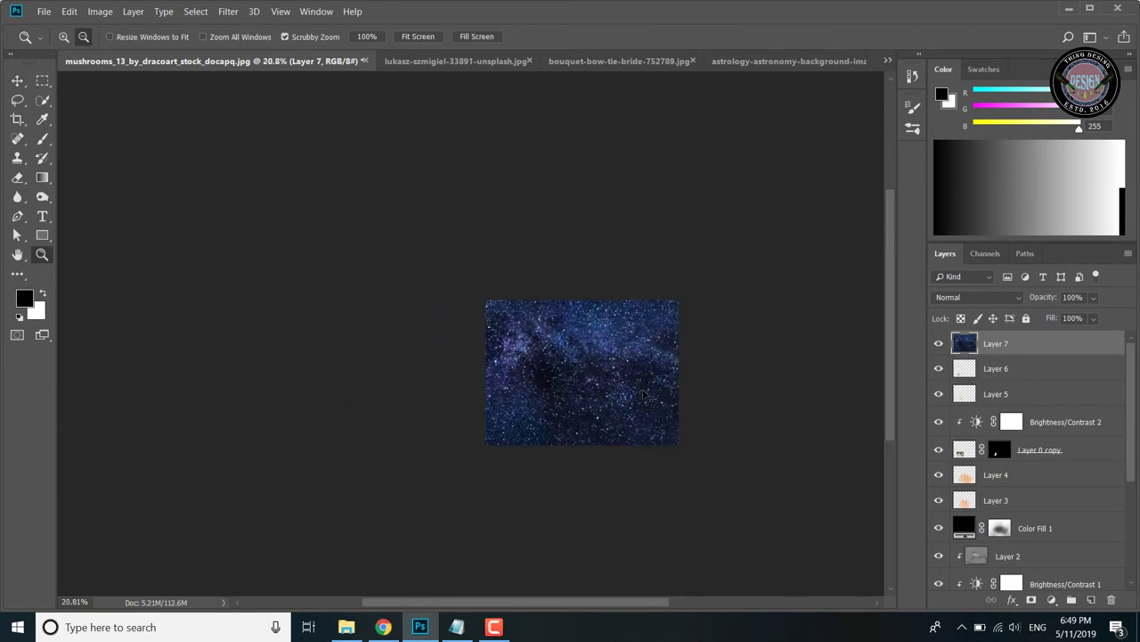
Free-transform the star layer down to about 72%, shift it up-left, and commit
key("ctrl+t")
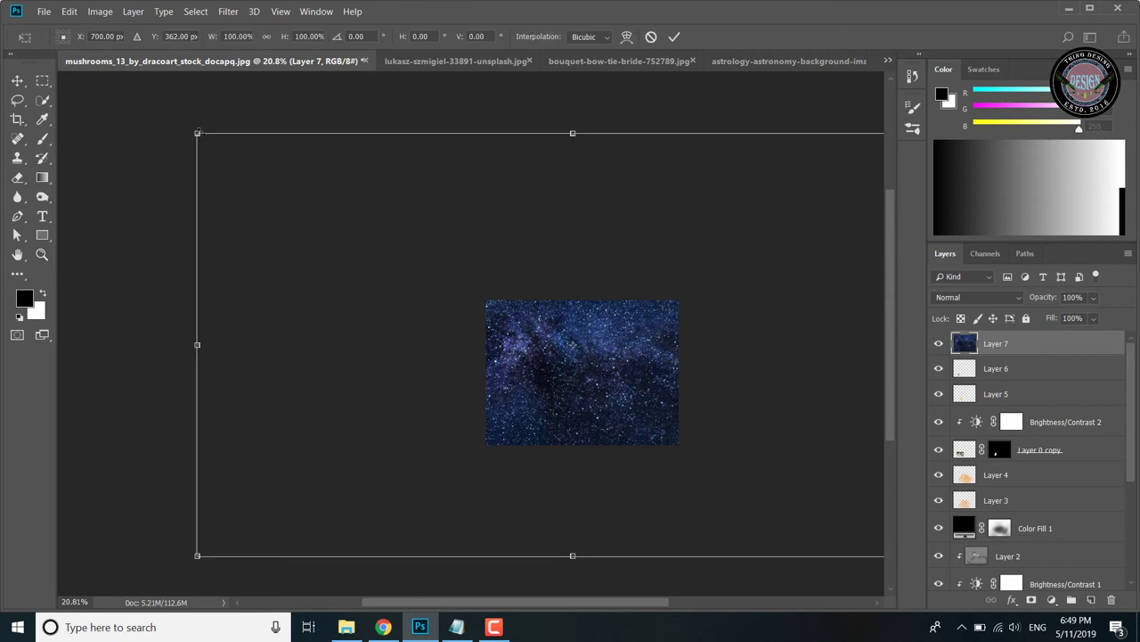
left_click_drag(197, 134, 507, 308)
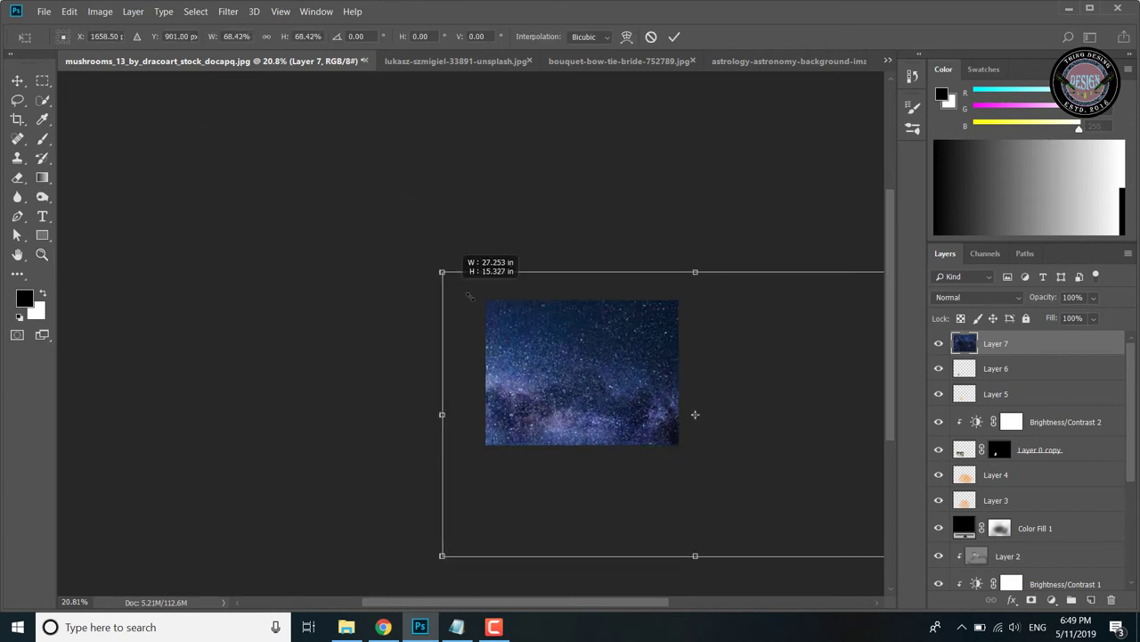
left_click_drag(686, 365, 432, 281)
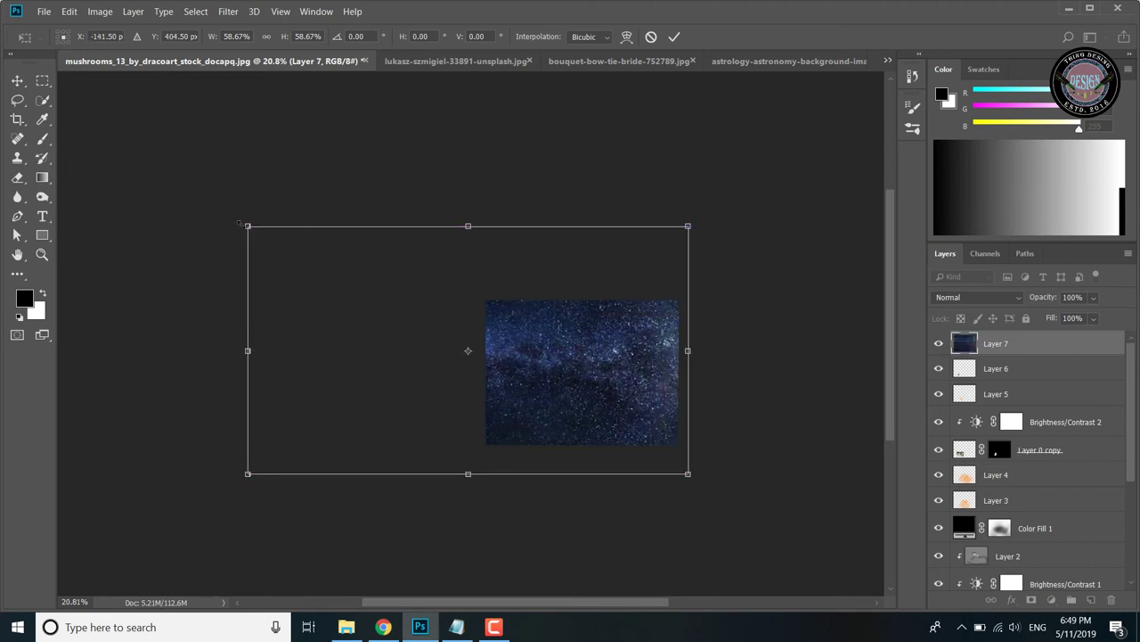
mouse_move(247, 226)
left_mouse_down()
mouse_move(258, 232)
mouse_move(126, 166)
left_mouse_up()
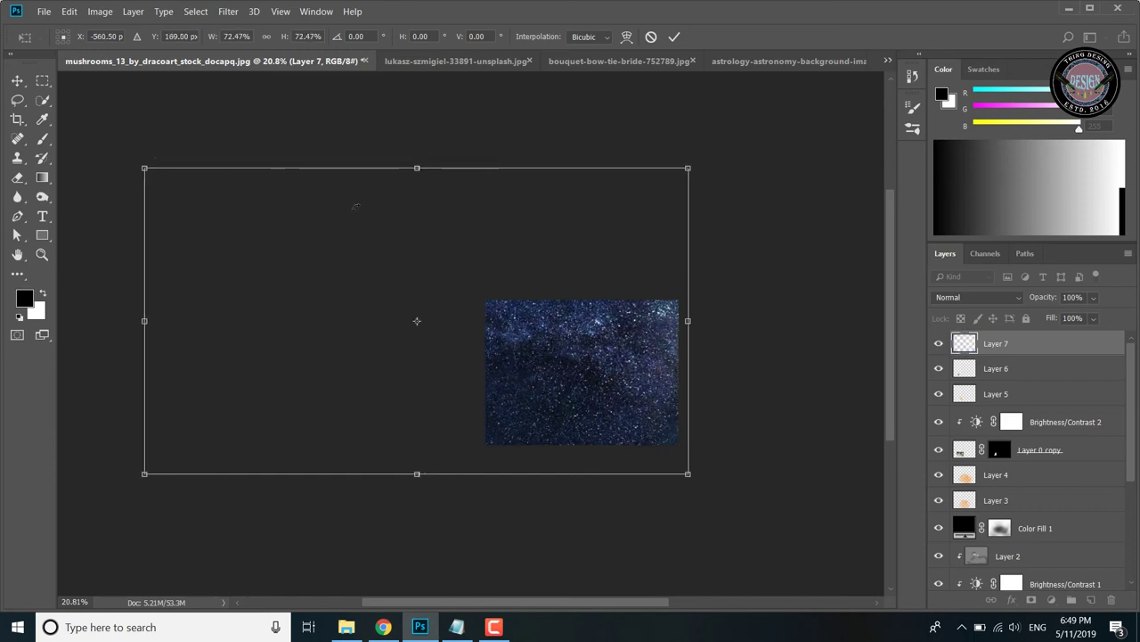
key("Return")
key("z")
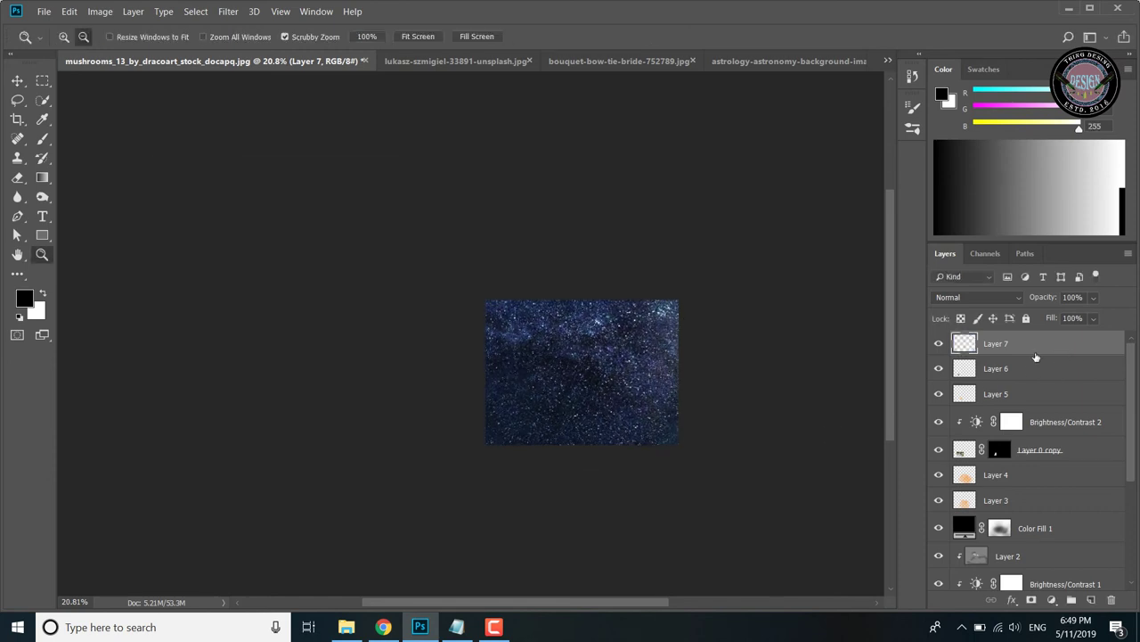
left_click_drag(642, 390, 713, 390)
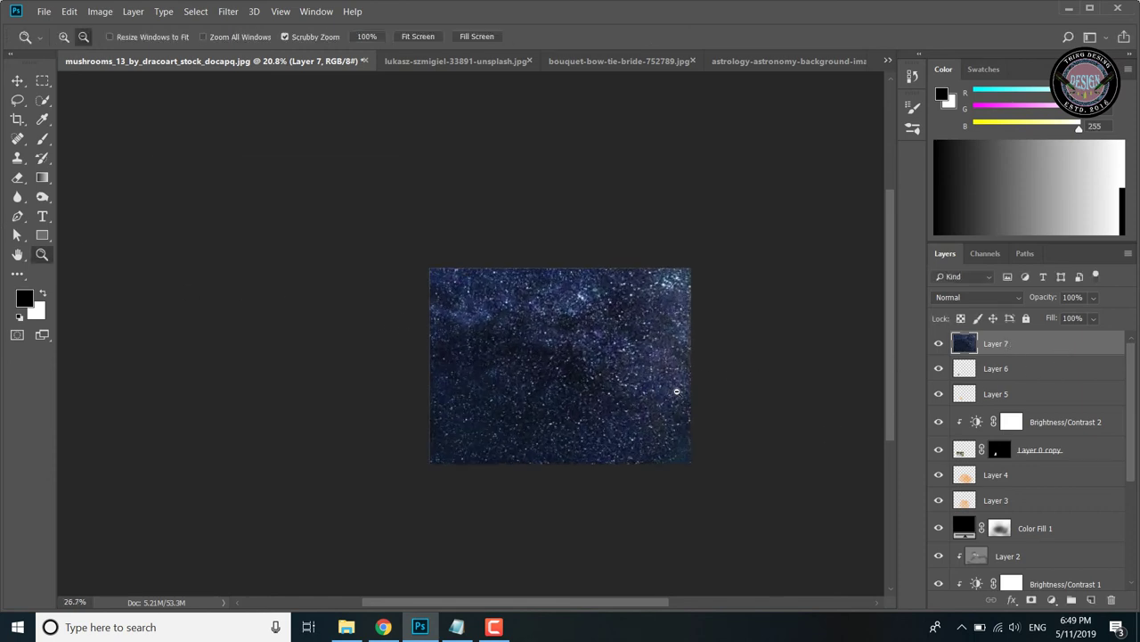
Set Layer 7's blend mode to Screen and its opacity to 29%
left_click(977, 297)
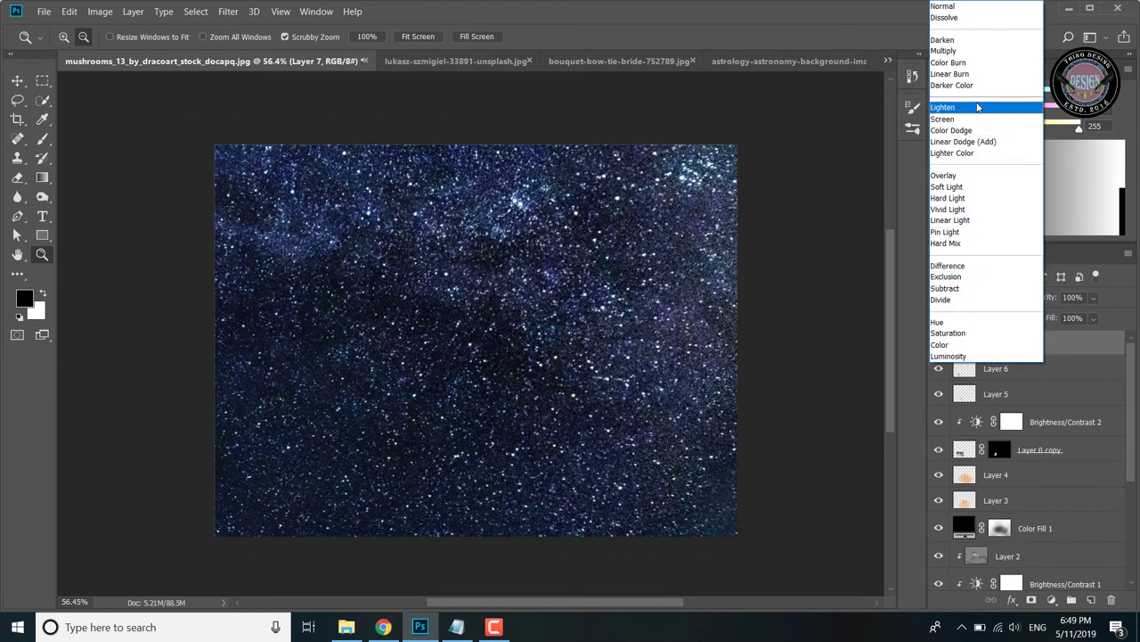
left_click(966, 121)
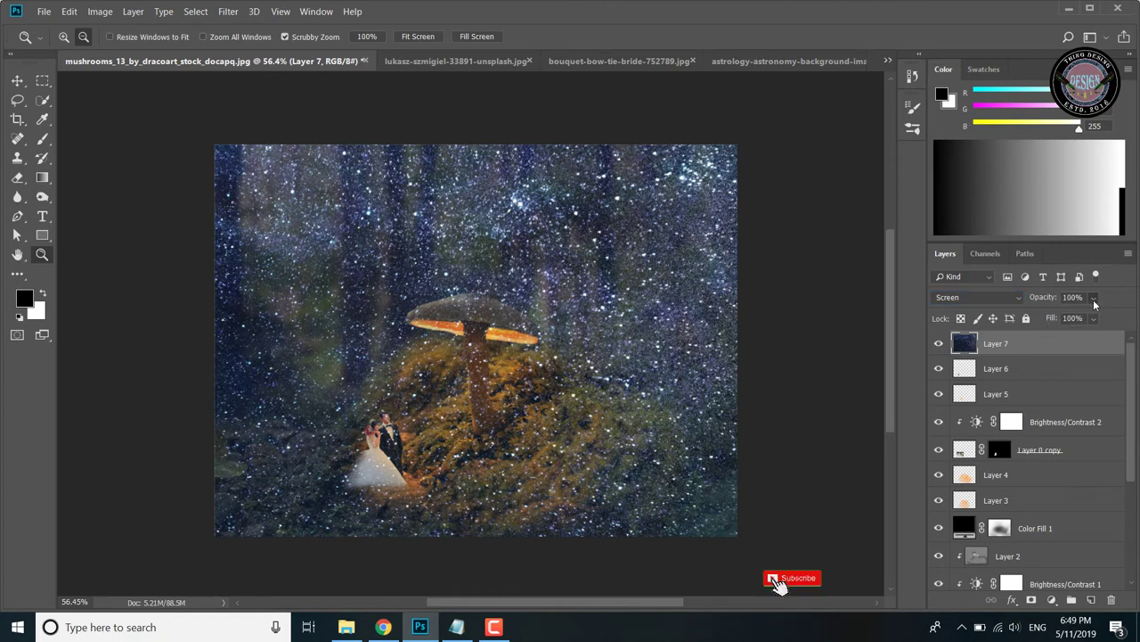
mouse_move(1095, 304)
left_mouse_down()
mouse_move(1087, 322)
mouse_move(1063, 331)
left_mouse_up()
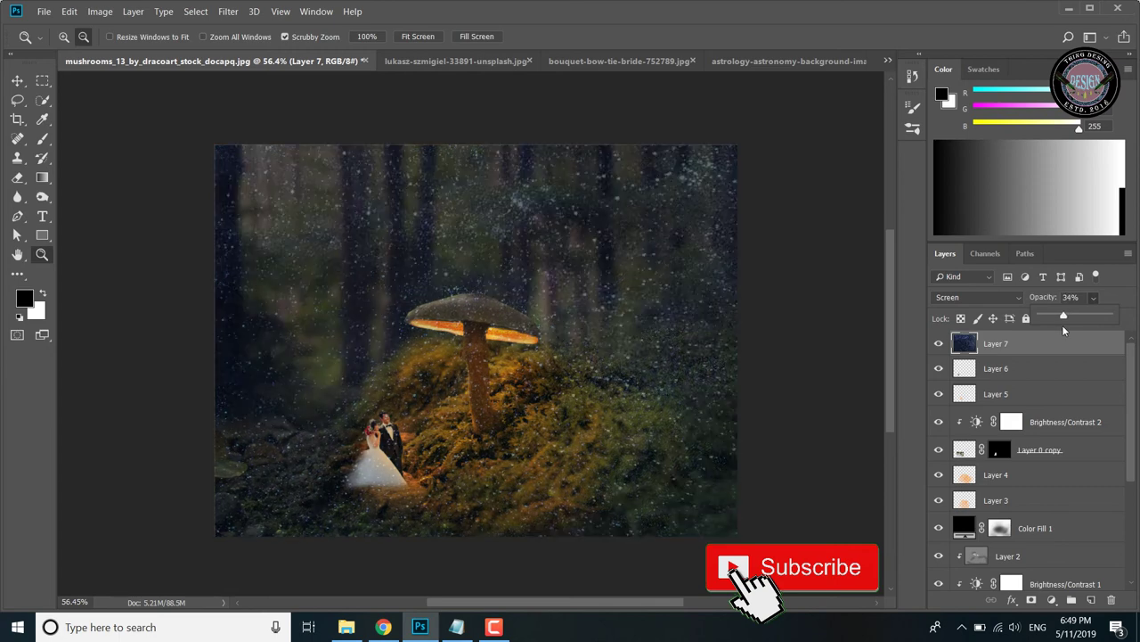
mouse_move(1063, 331)
left_mouse_down()
mouse_move(1052, 337)
mouse_move(1062, 333)
left_mouse_up()
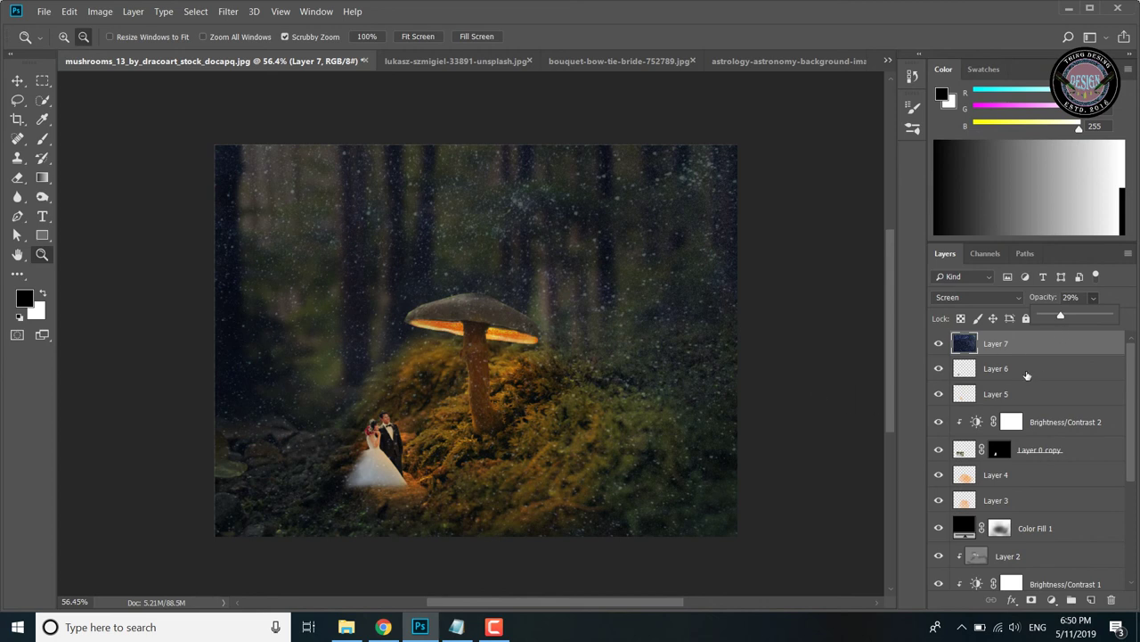
Select every layer from Layer 7 down to Layer 1 and merge them into one
scroll(971, 468, "down", 1)
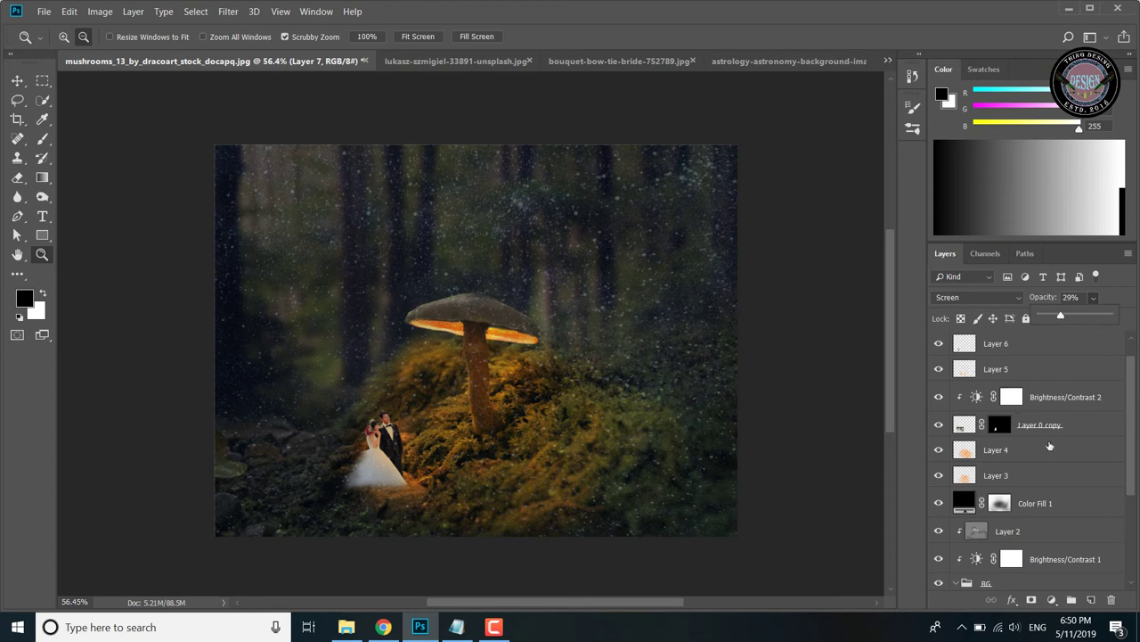
scroll(998, 366, "up", 1)
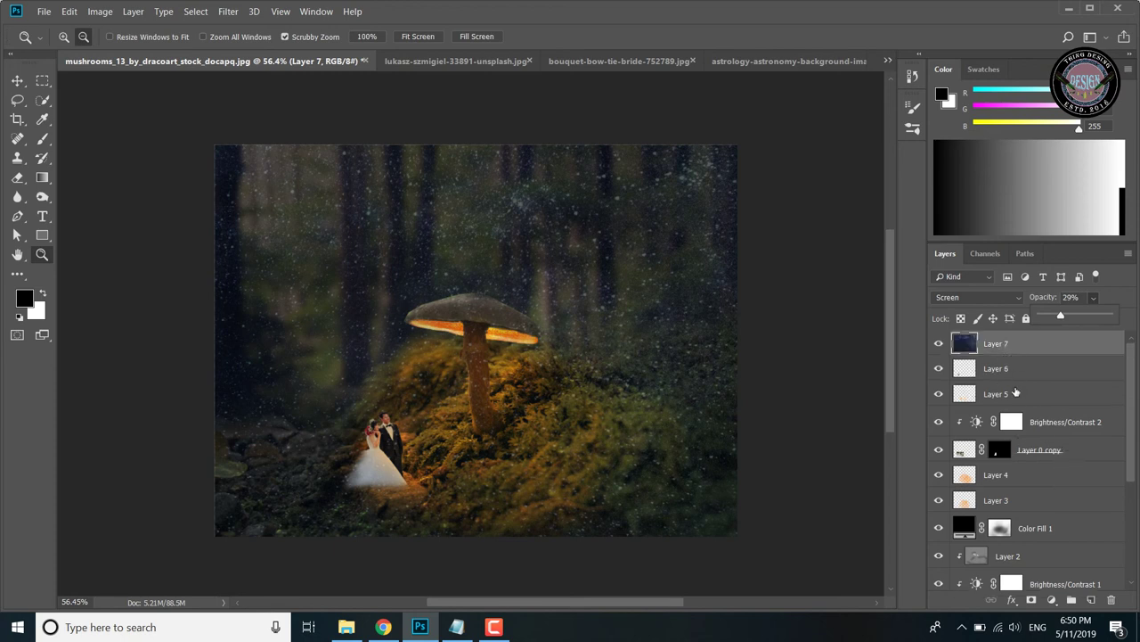
scroll(997, 365, "down", 2)
scroll(997, 375, "down", 5)
scroll(1030, 417, "down", 1)
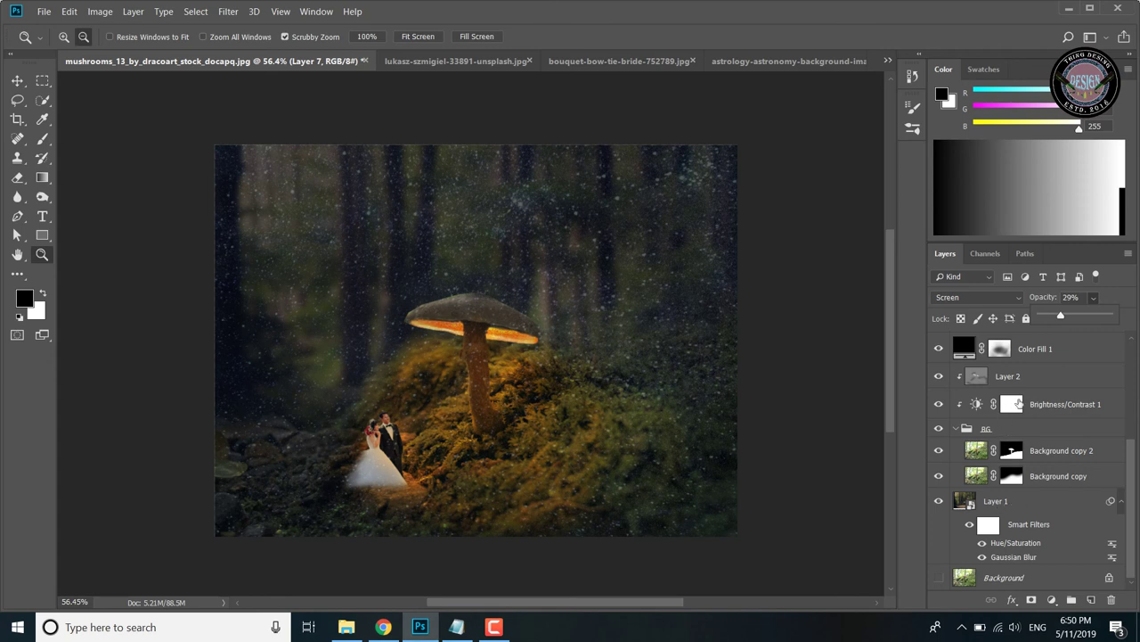
left_click(1000, 504)
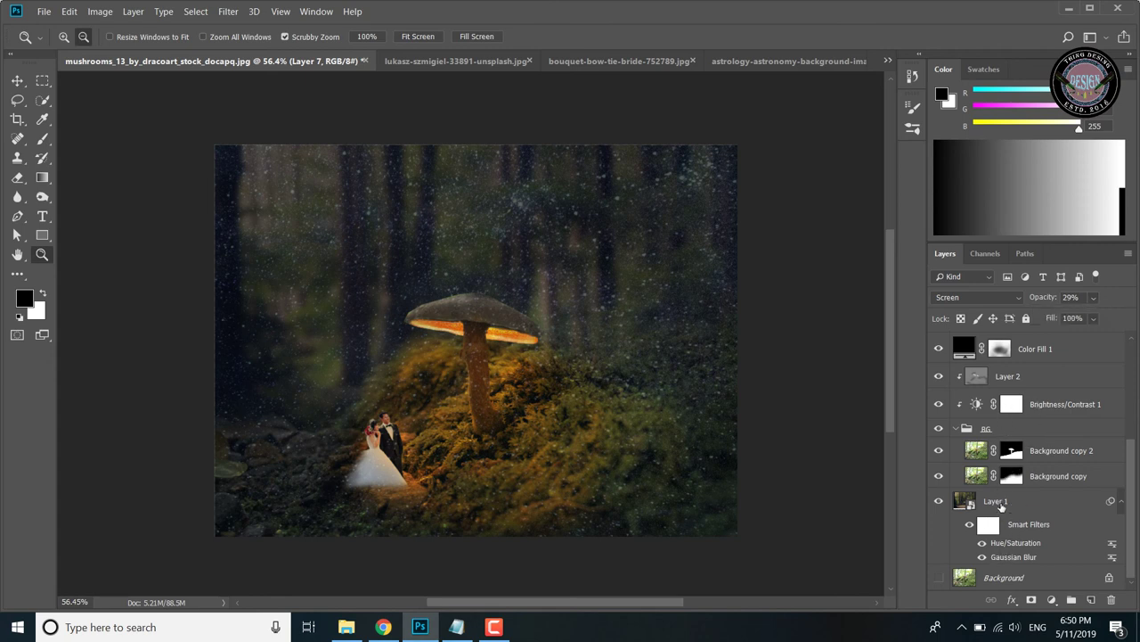
right_click(984, 399)
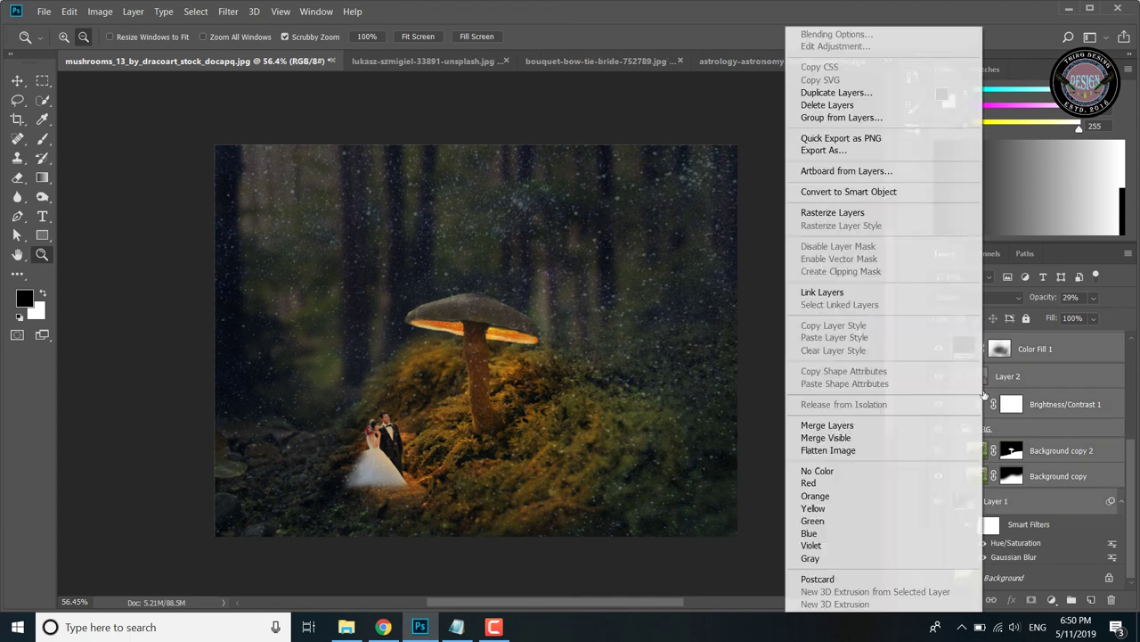
left_click(853, 427)
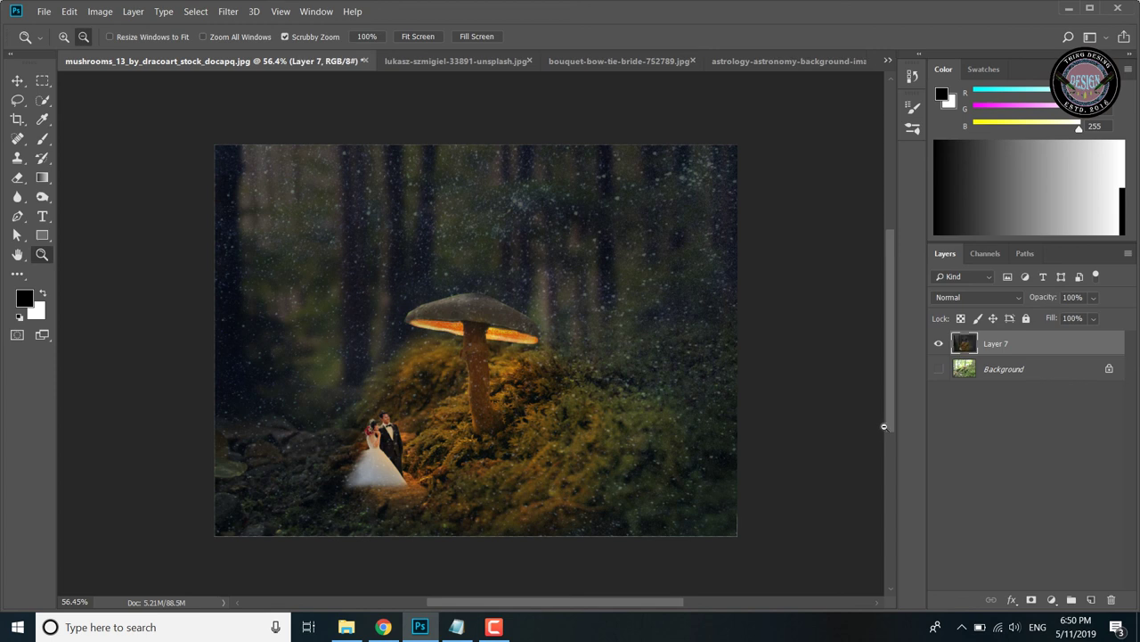